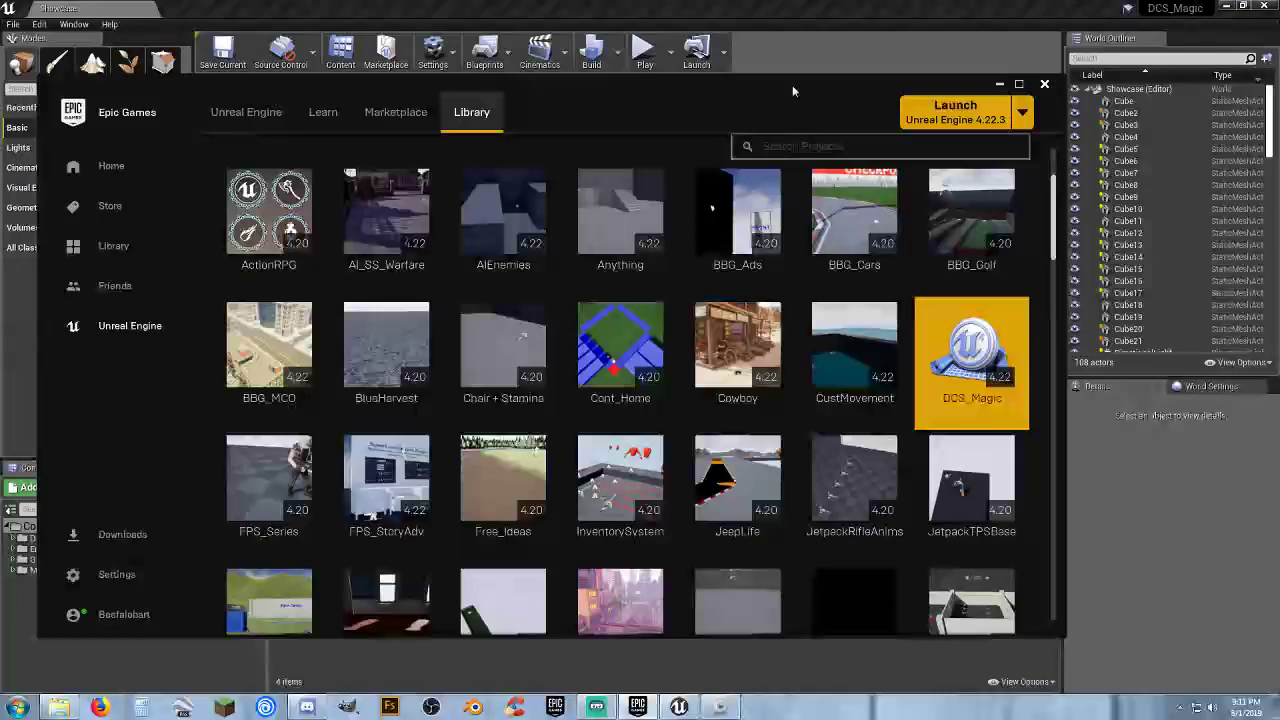
# Open the Unreal Engine Marketplace and list the Free For The Month products
pyautogui.moveTo(792, 85); pyautogui.dragTo(814, 87)
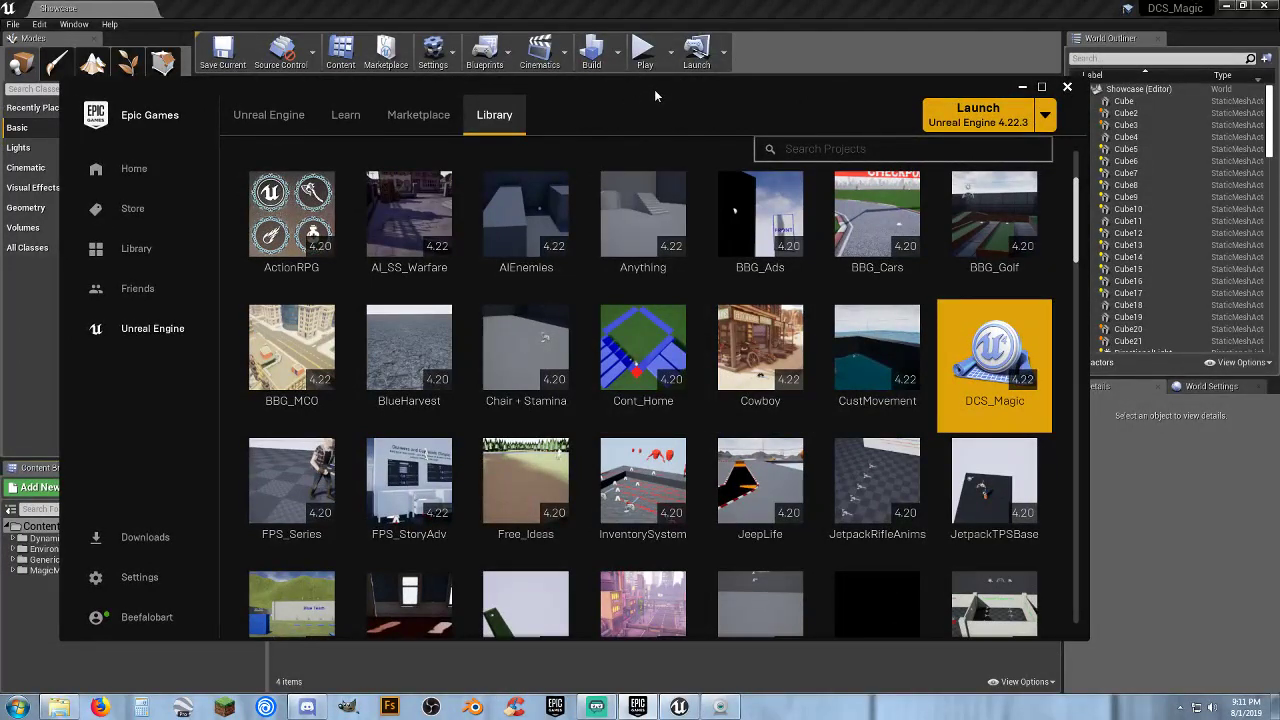
pyautogui.click(446, 118)
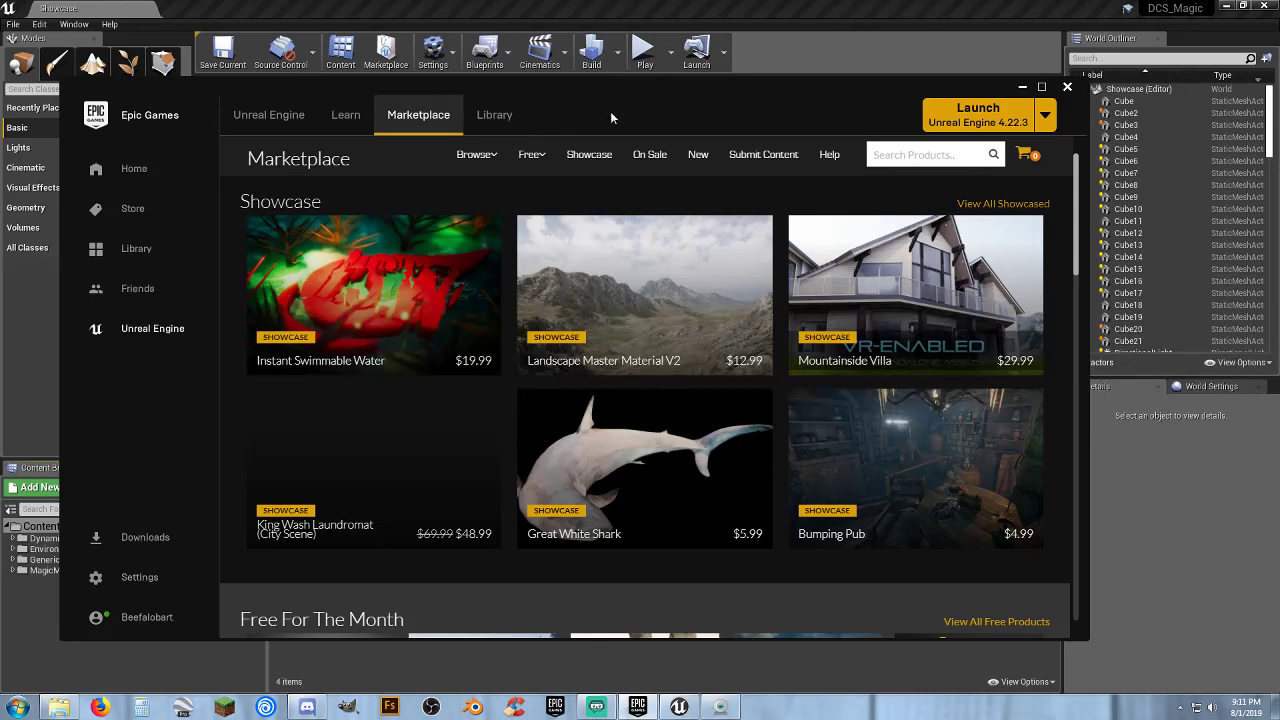
pyautogui.scroll(-3, 700, 290)
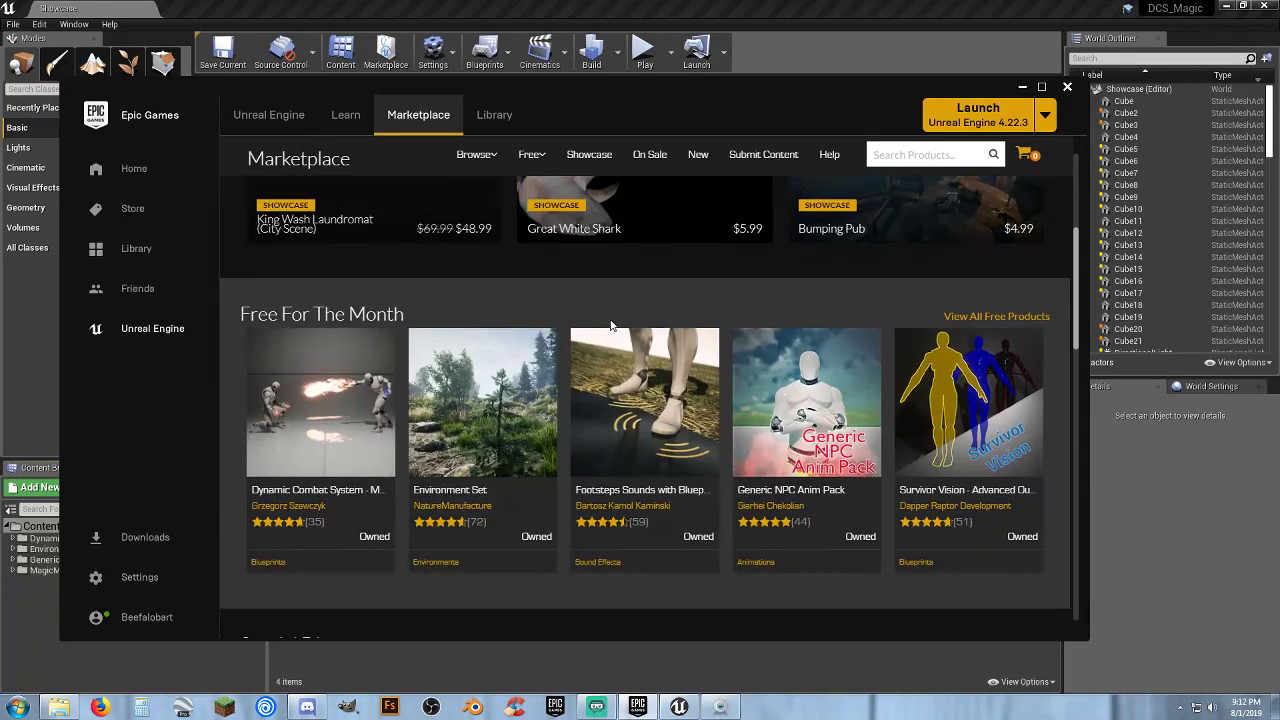
pyautogui.scroll(-1, 740, 299)
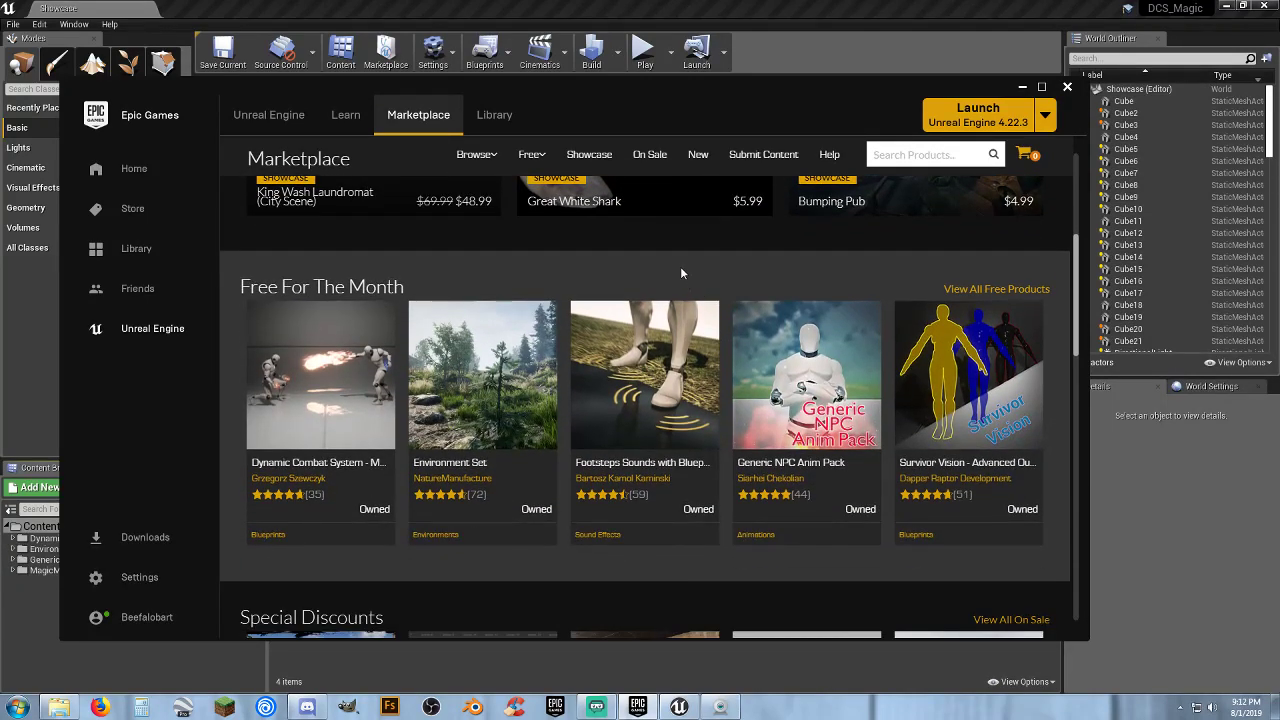
pyautogui.scroll(1, 679, 266)
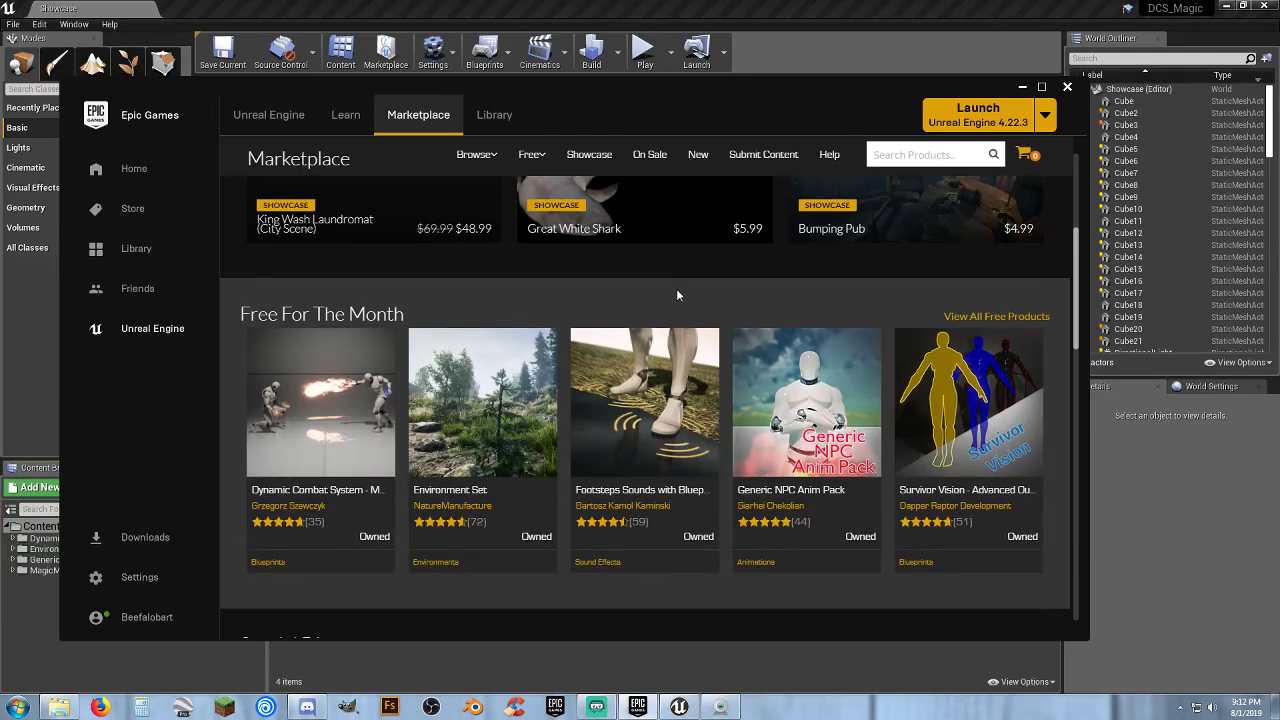
pyautogui.moveTo(535, 170)
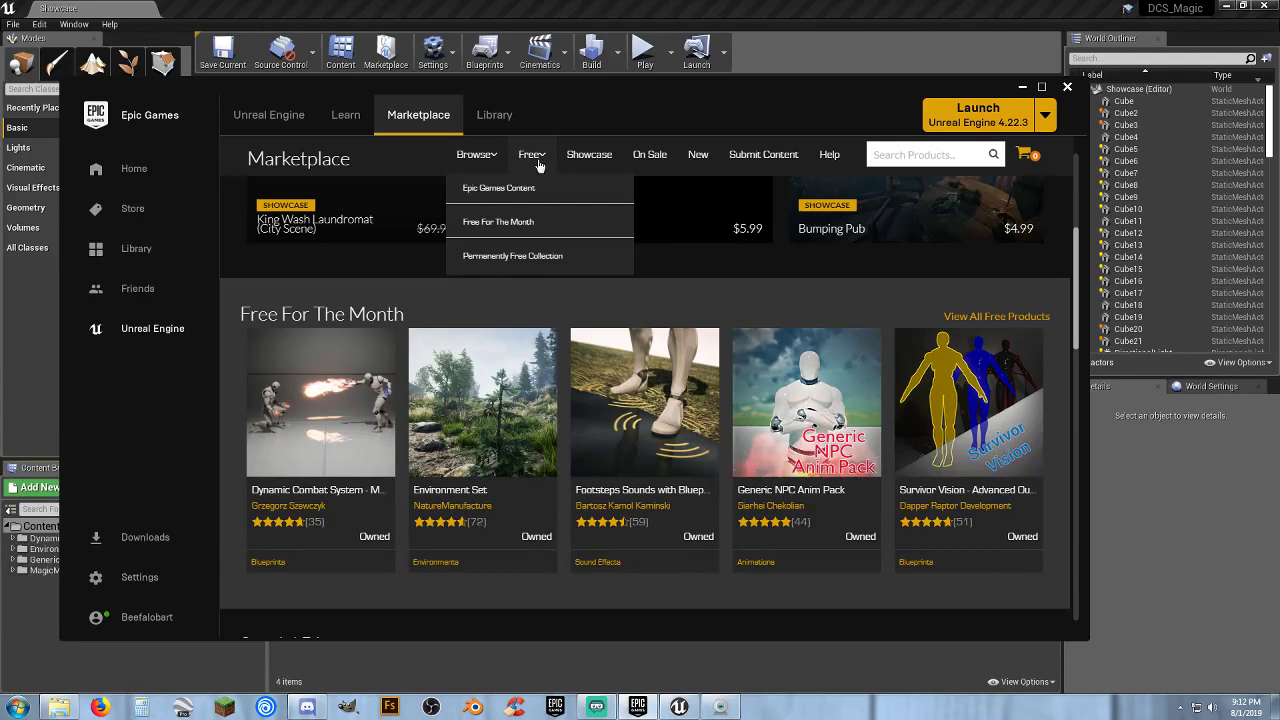
pyautogui.click(521, 227)
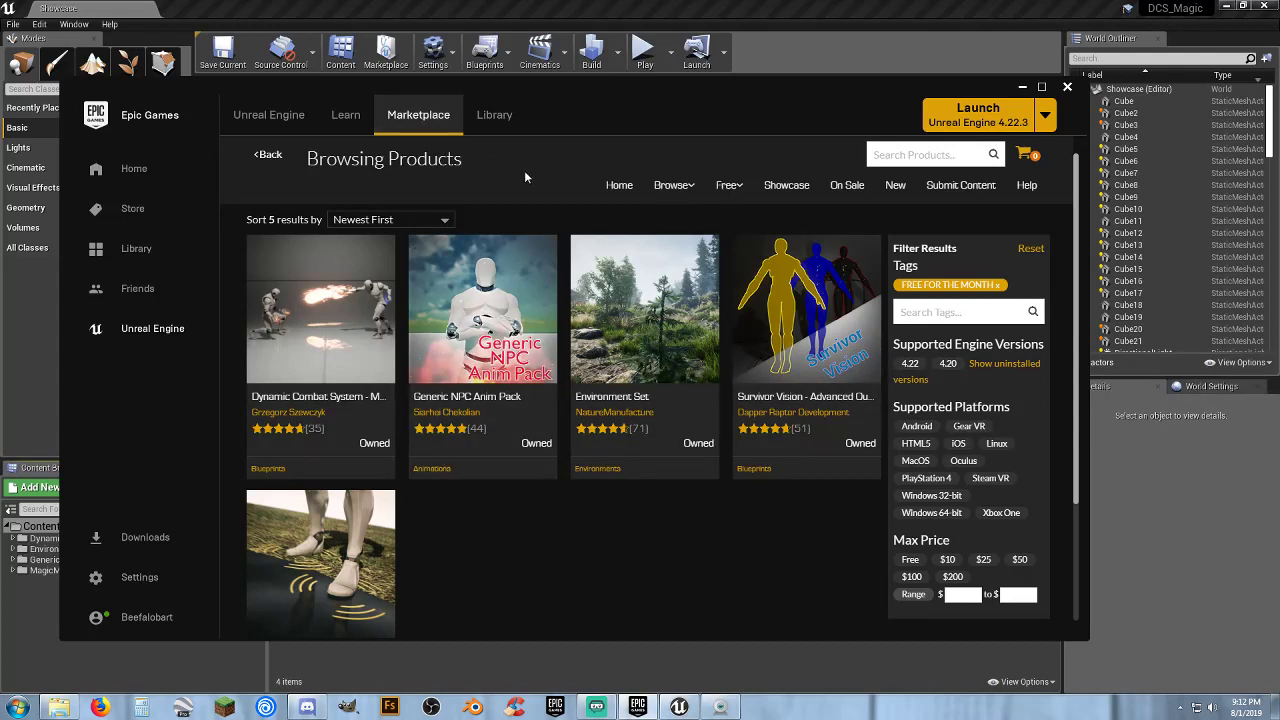
# Return to the Marketplace home page and examine its Free For The Month section
pyautogui.click(268, 154)
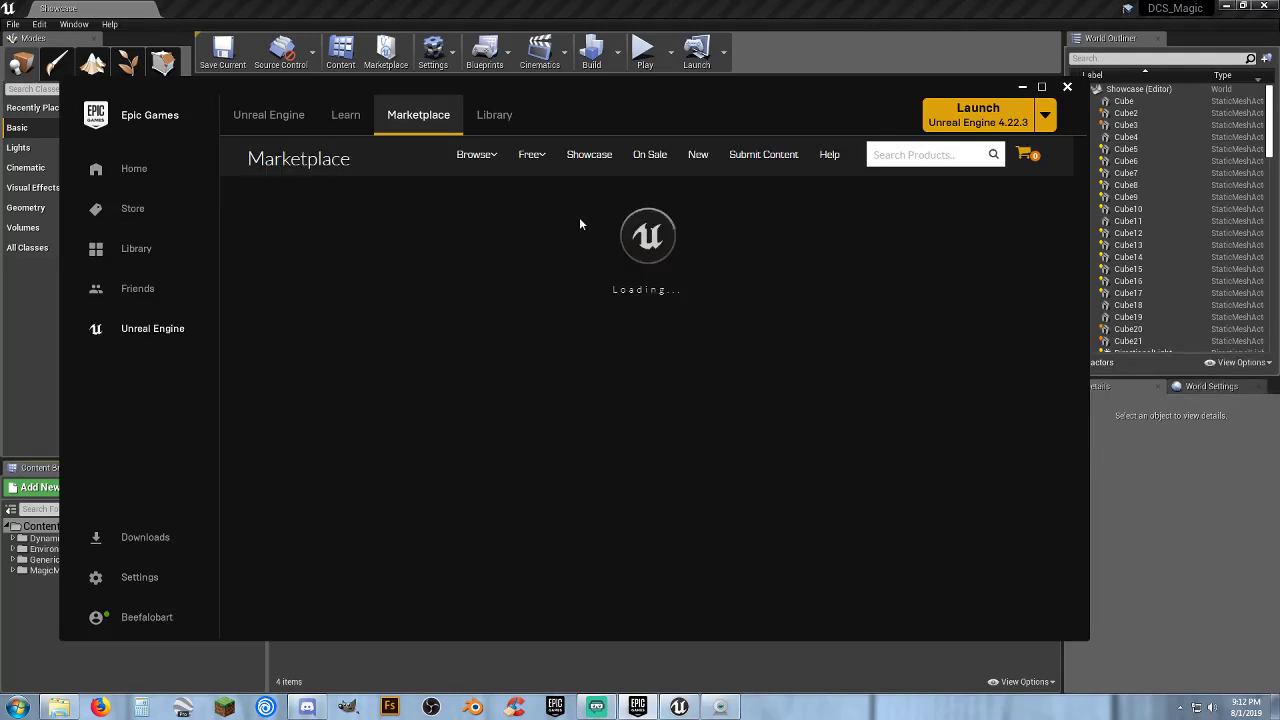
pyautogui.scroll(-2, 755, 380)
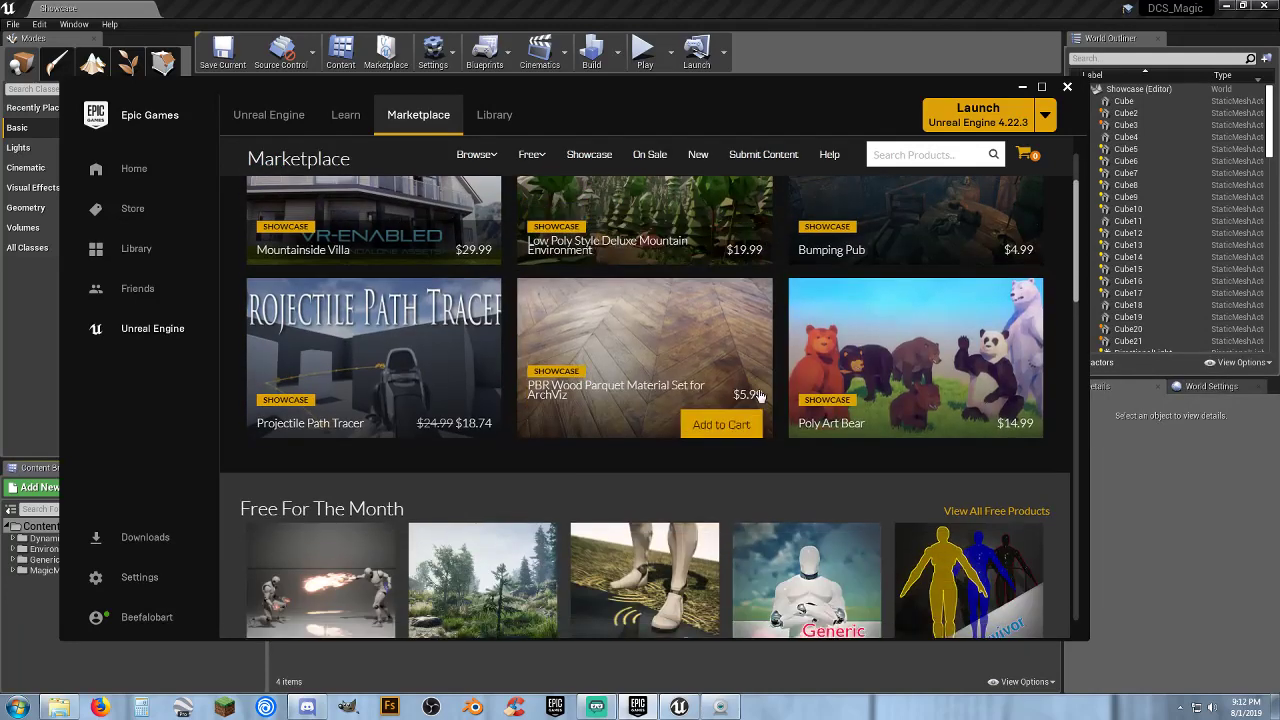
pyautogui.scroll(-3, 760, 397)
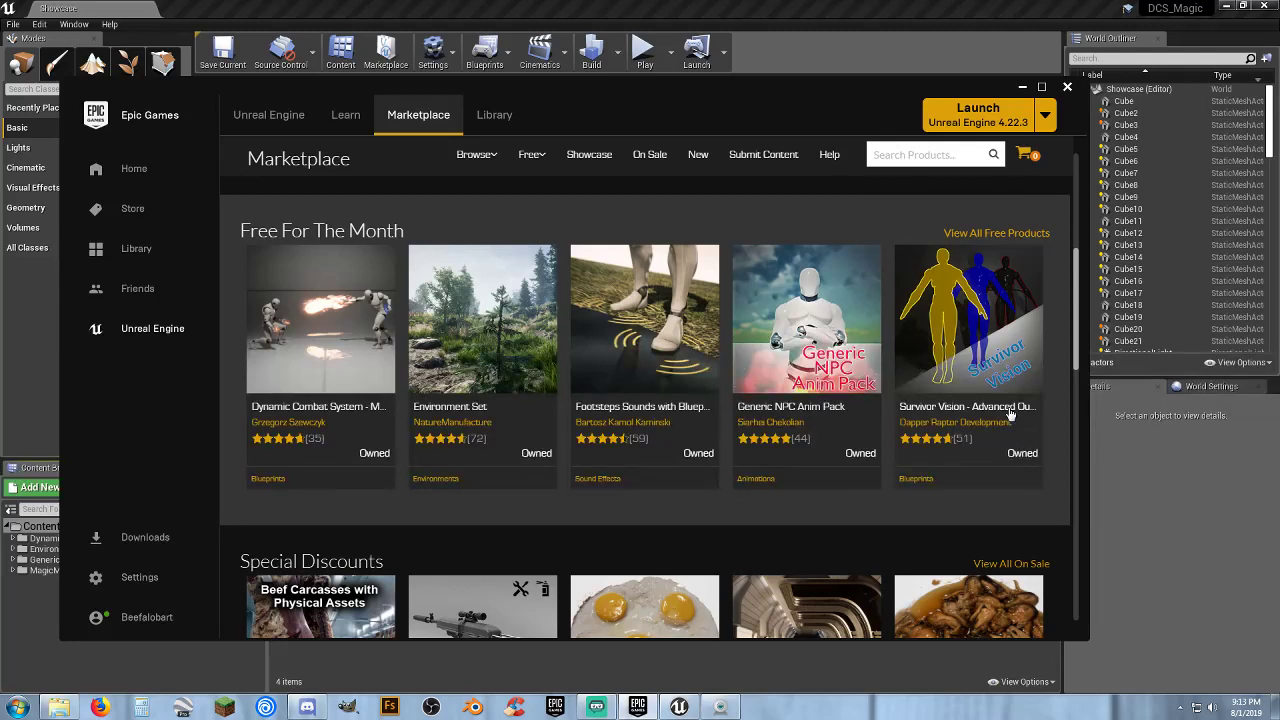
pyautogui.moveTo(932, 375)
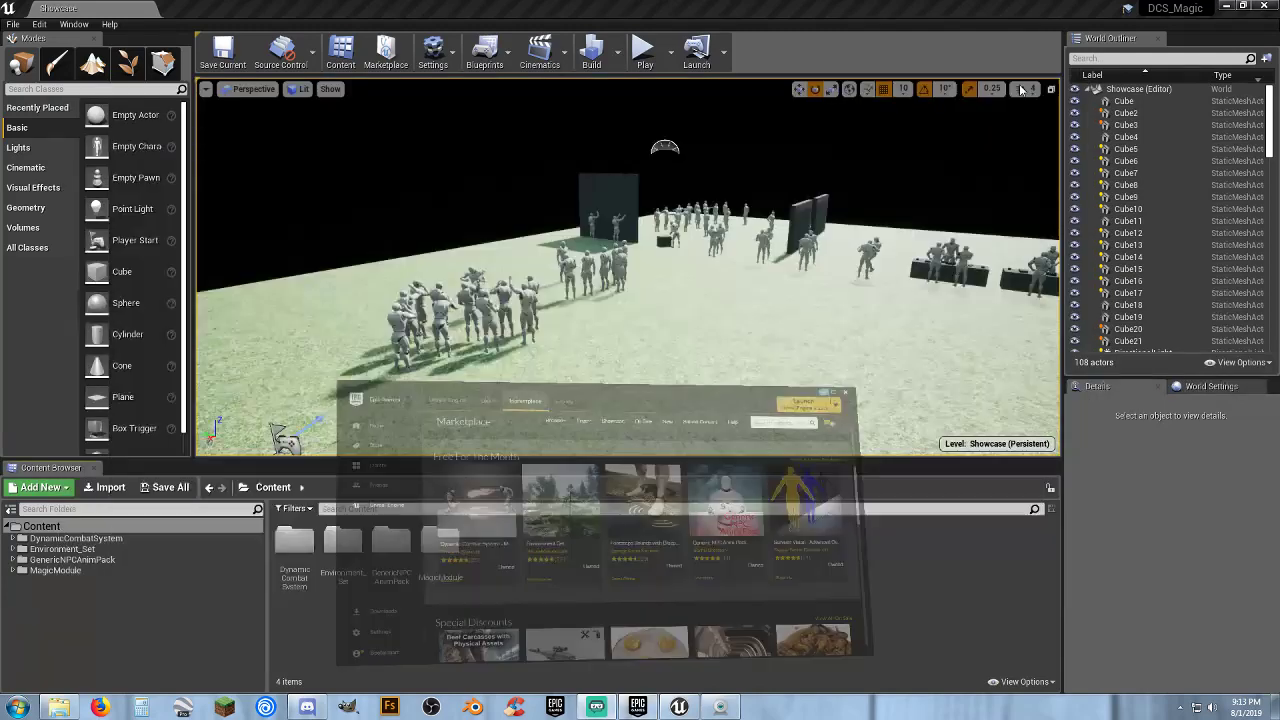
# Minimize the launcher to switch to the Unreal Editor and start playing the Showcase level
pyautogui.click(1022, 87)
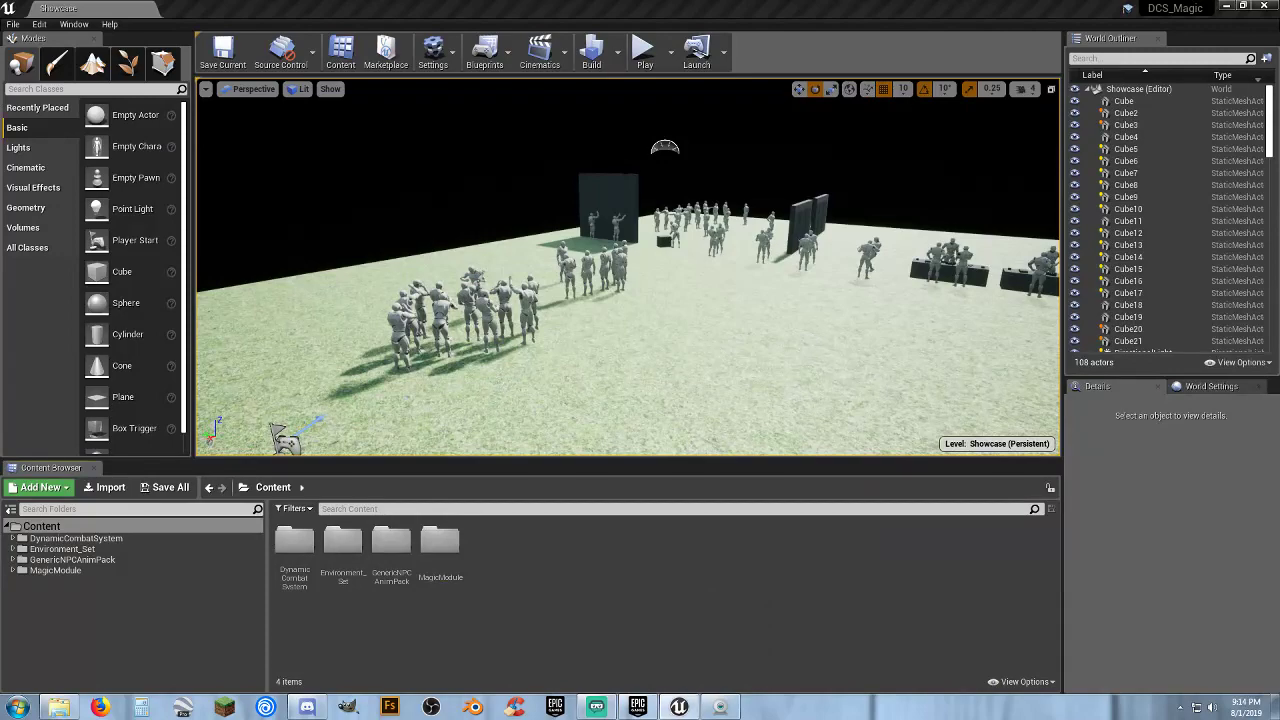
pyautogui.moveTo(700, 351); pyautogui.dragTo(620, 300, button='right')
pyautogui.moveTo(740, 400); pyautogui.dragTo(621, 364, button='right')
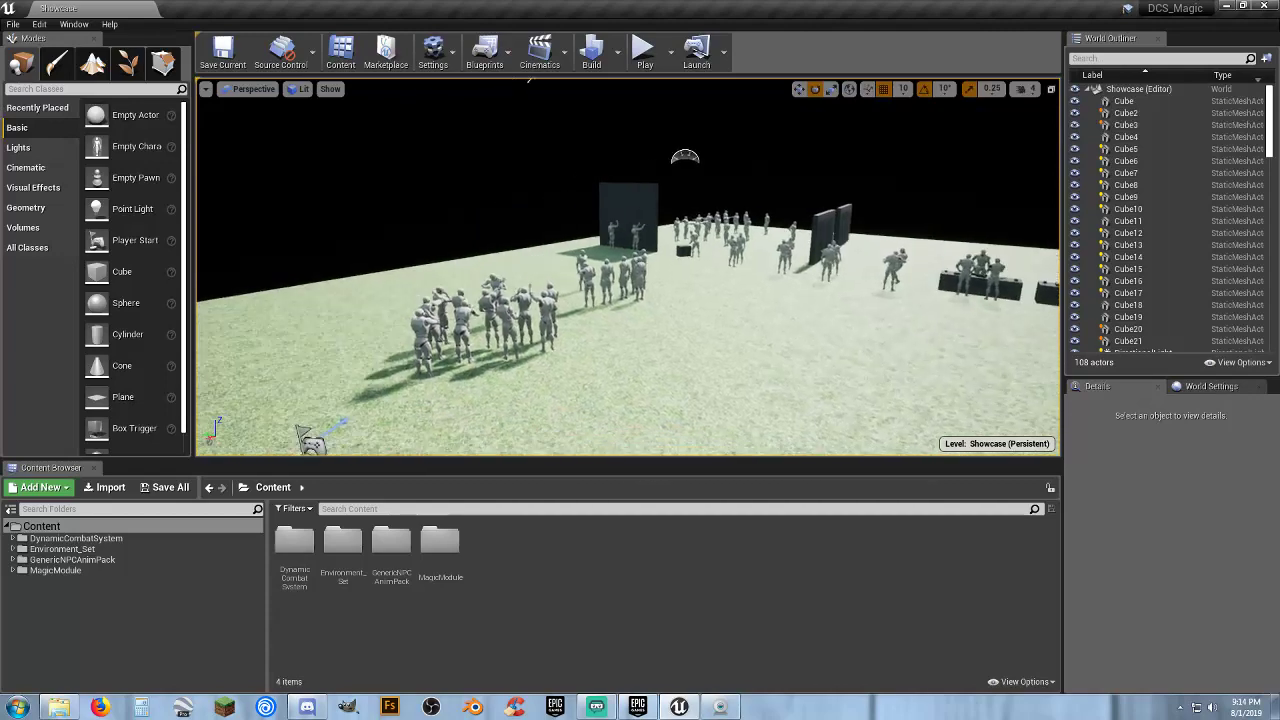
pyautogui.click(644, 58)
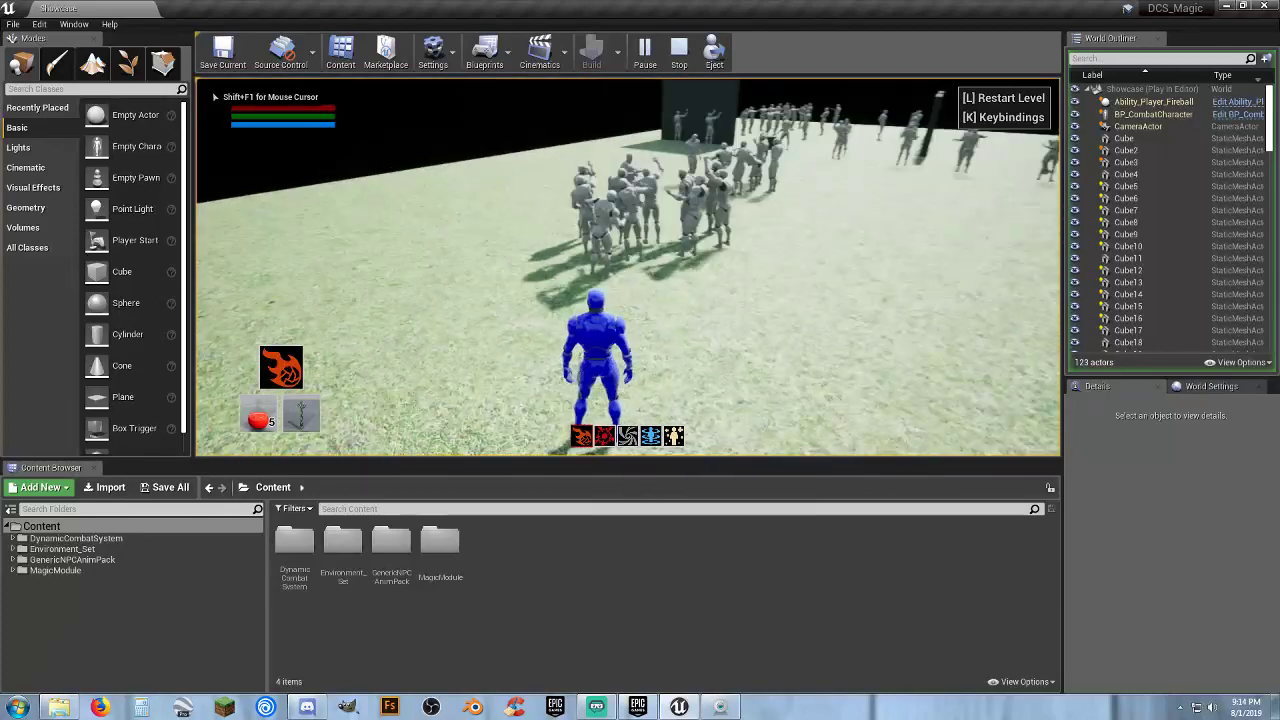
# Walk the character around the first groups of mannequins to examine their NPC animations
pyautogui.press('w')
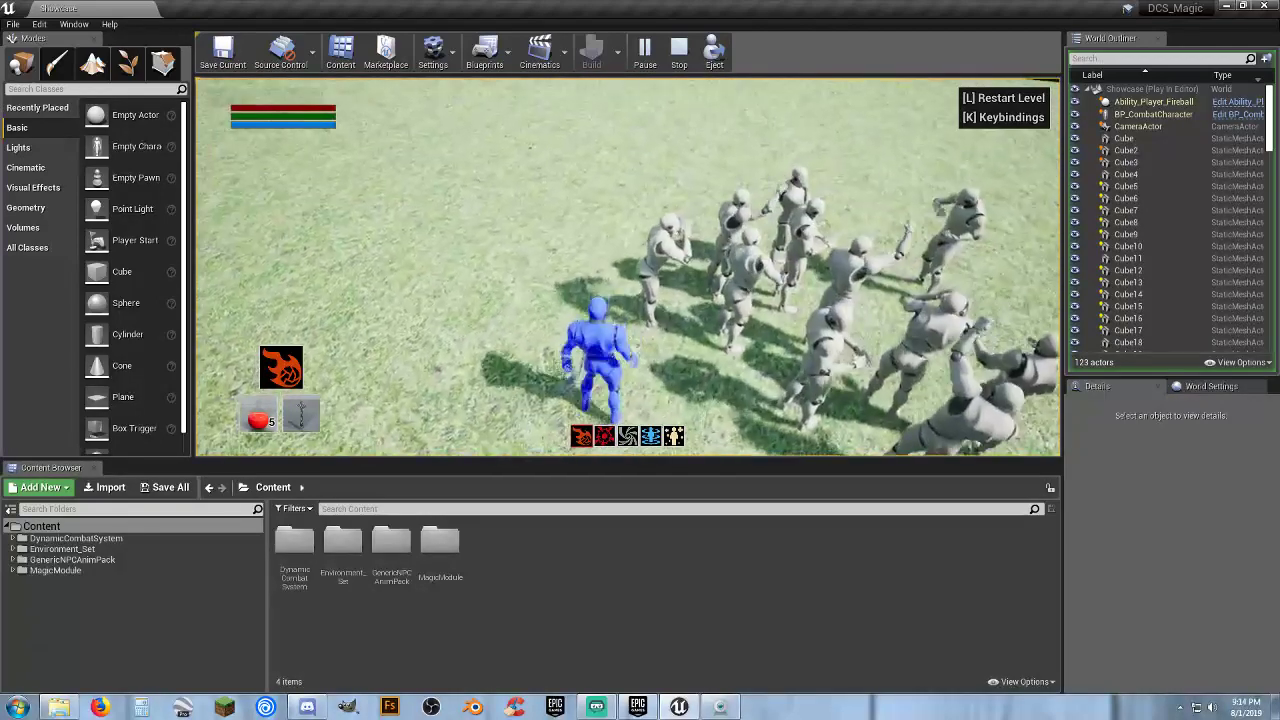
pyautogui.press('a')
pyautogui.press('w')
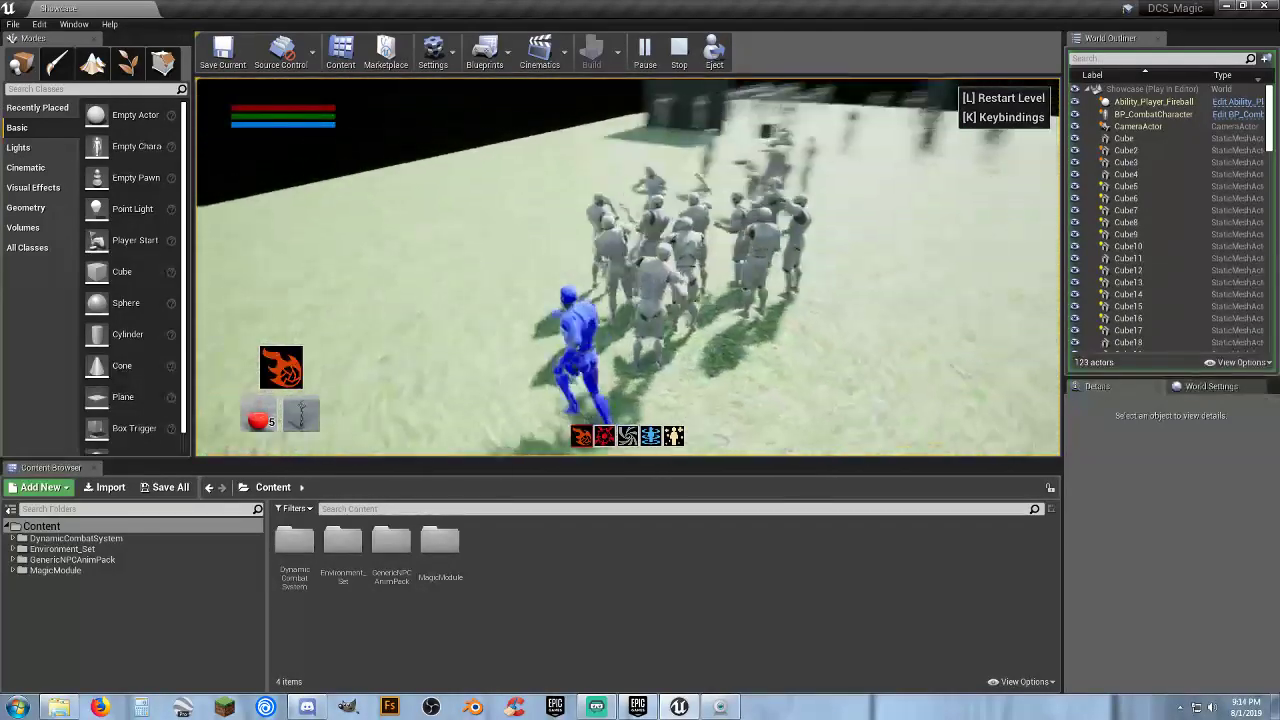
pyautogui.press('a')
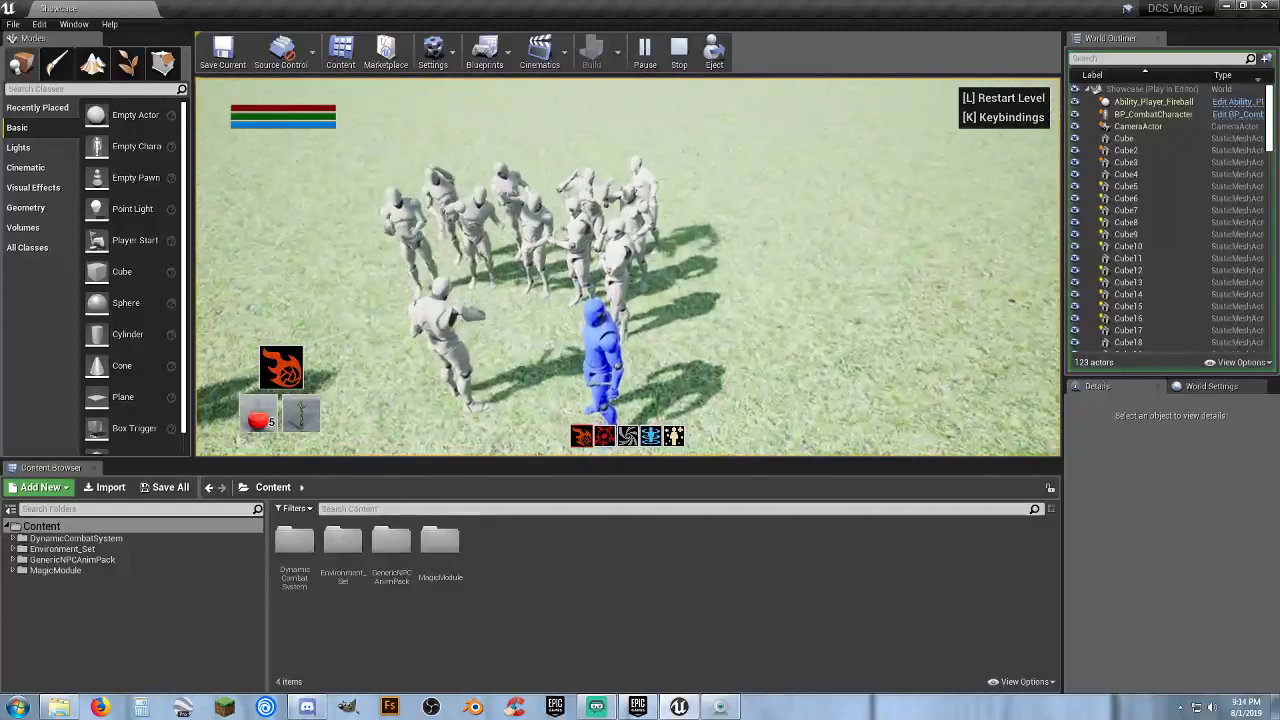
pyautogui.press('w')
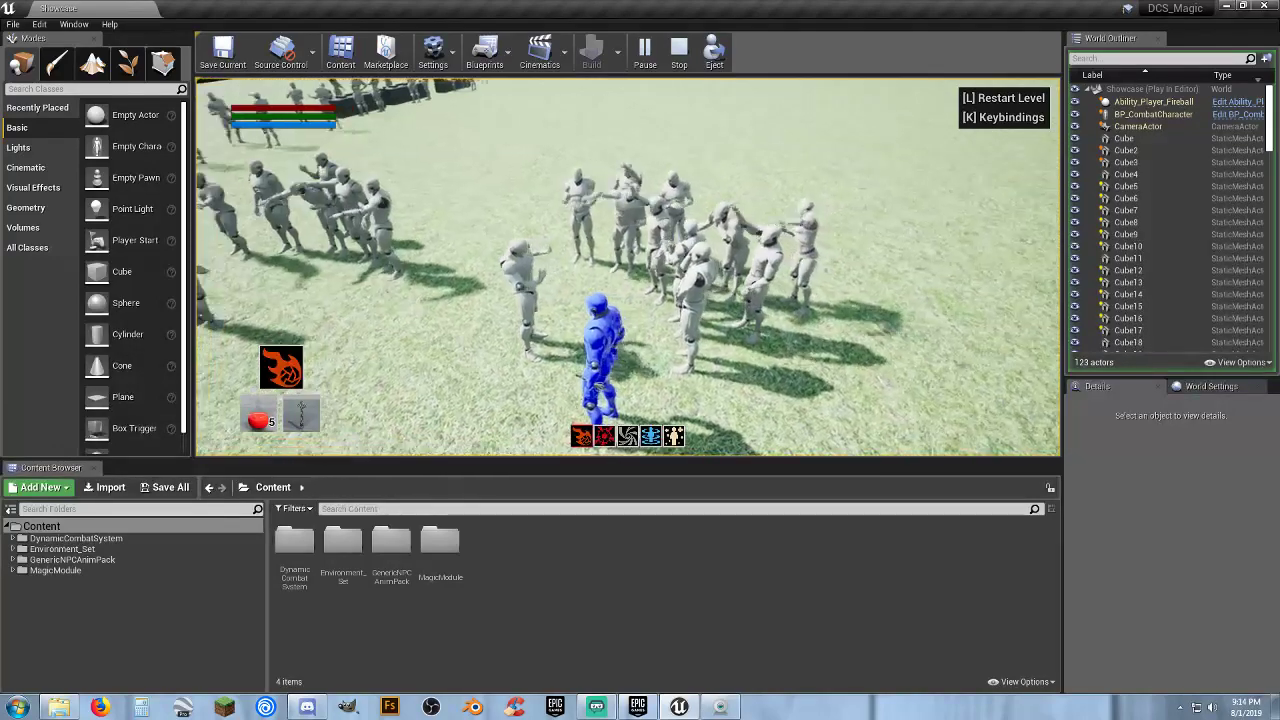
pyautogui.press('w')
pyautogui.press('w')
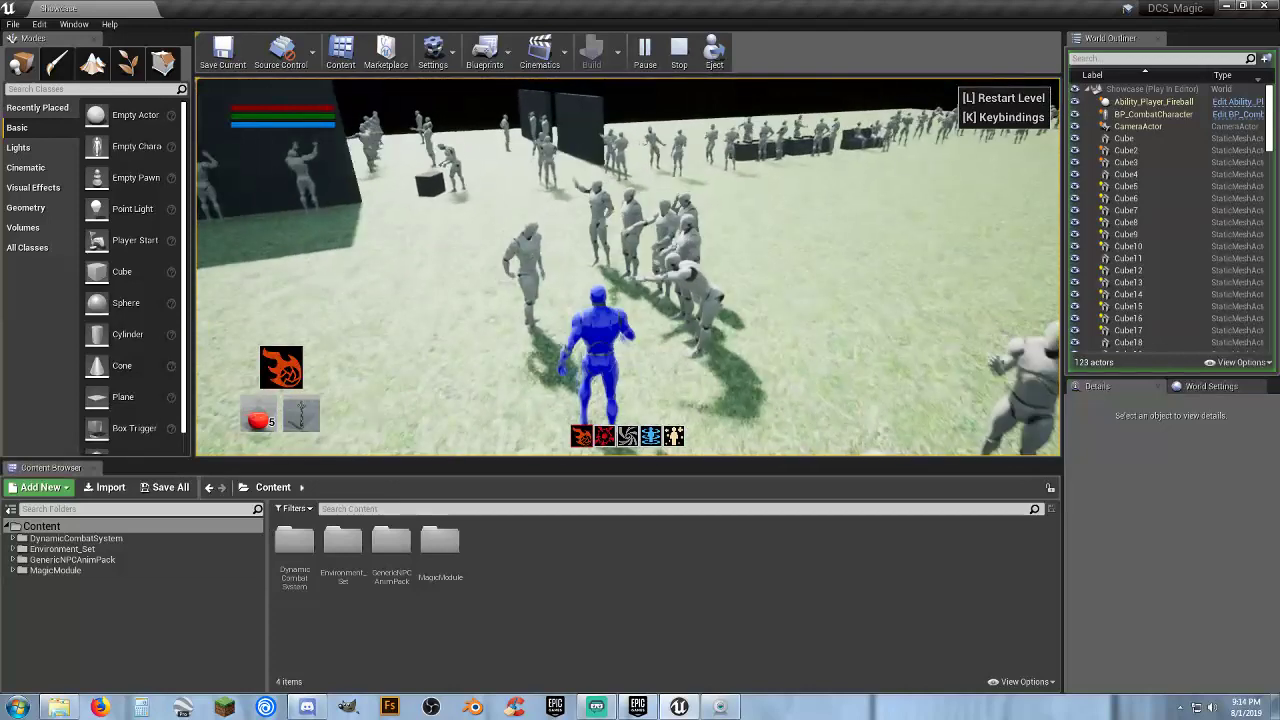
pyautogui.press('w')
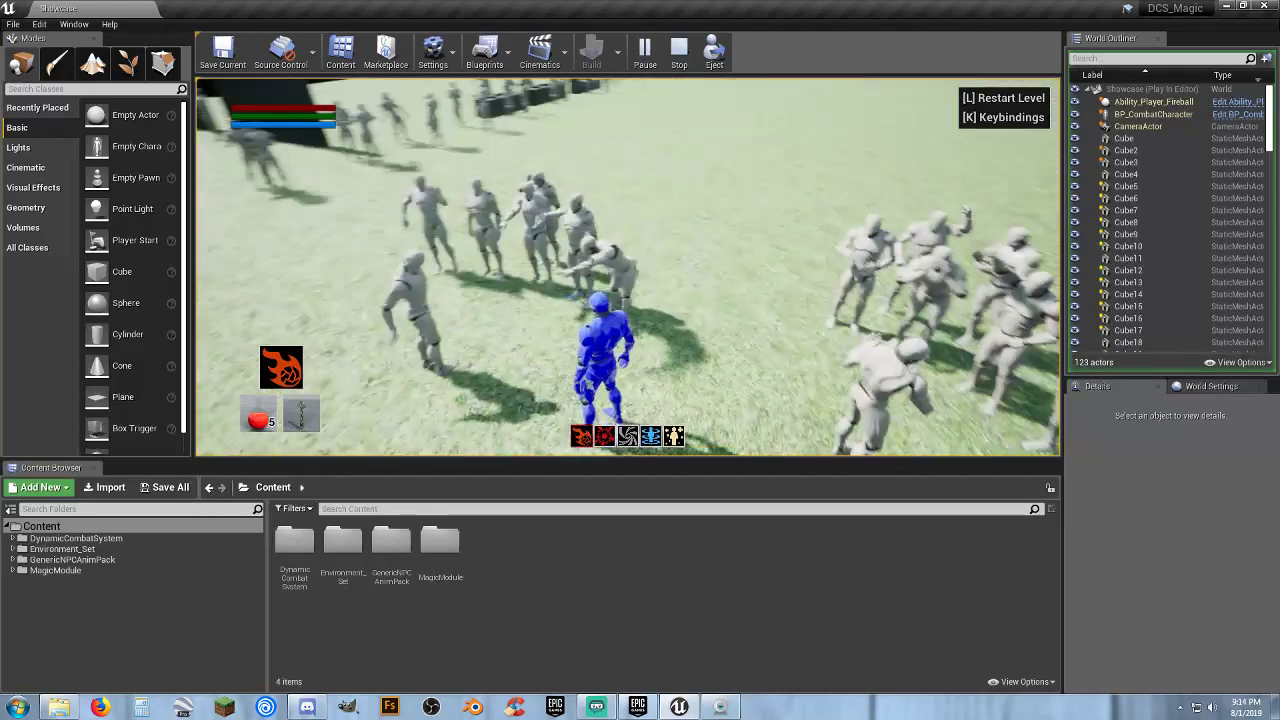
pyautogui.press('a')
pyautogui.press('w')
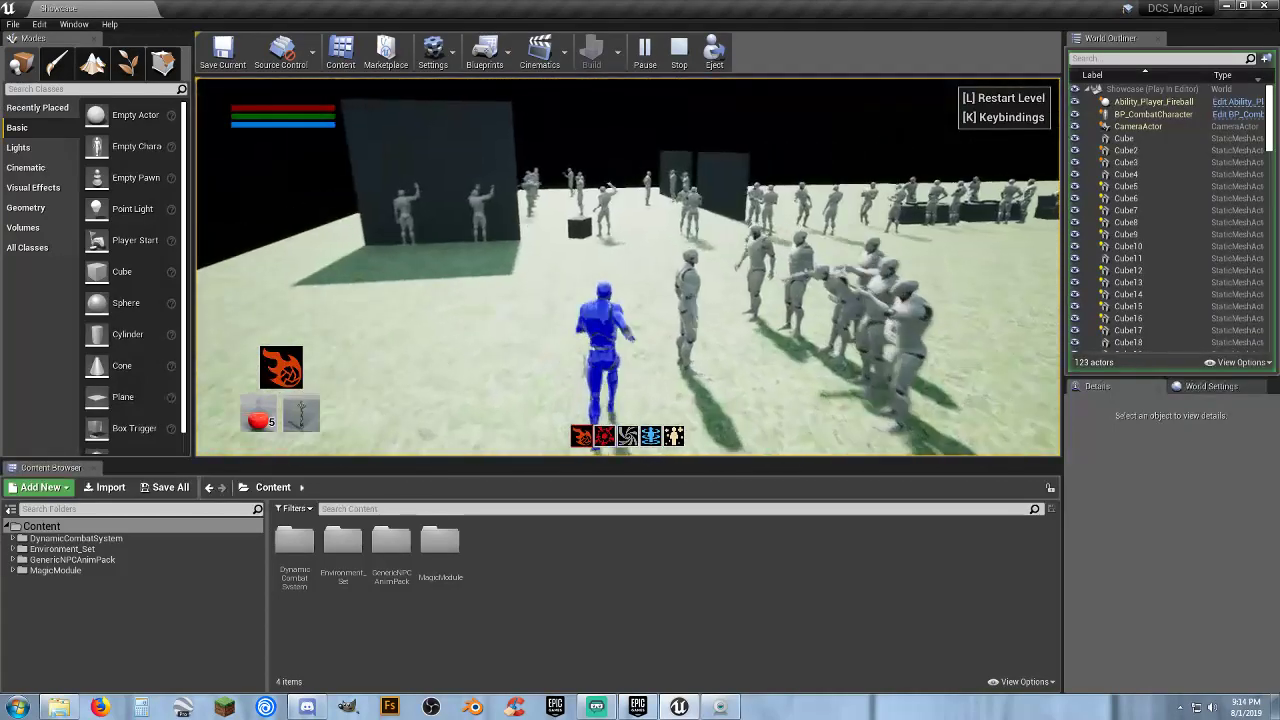
# Walk past the small cube and the dark walls to examine the leaning and conversing mannequins
pyautogui.press('w')
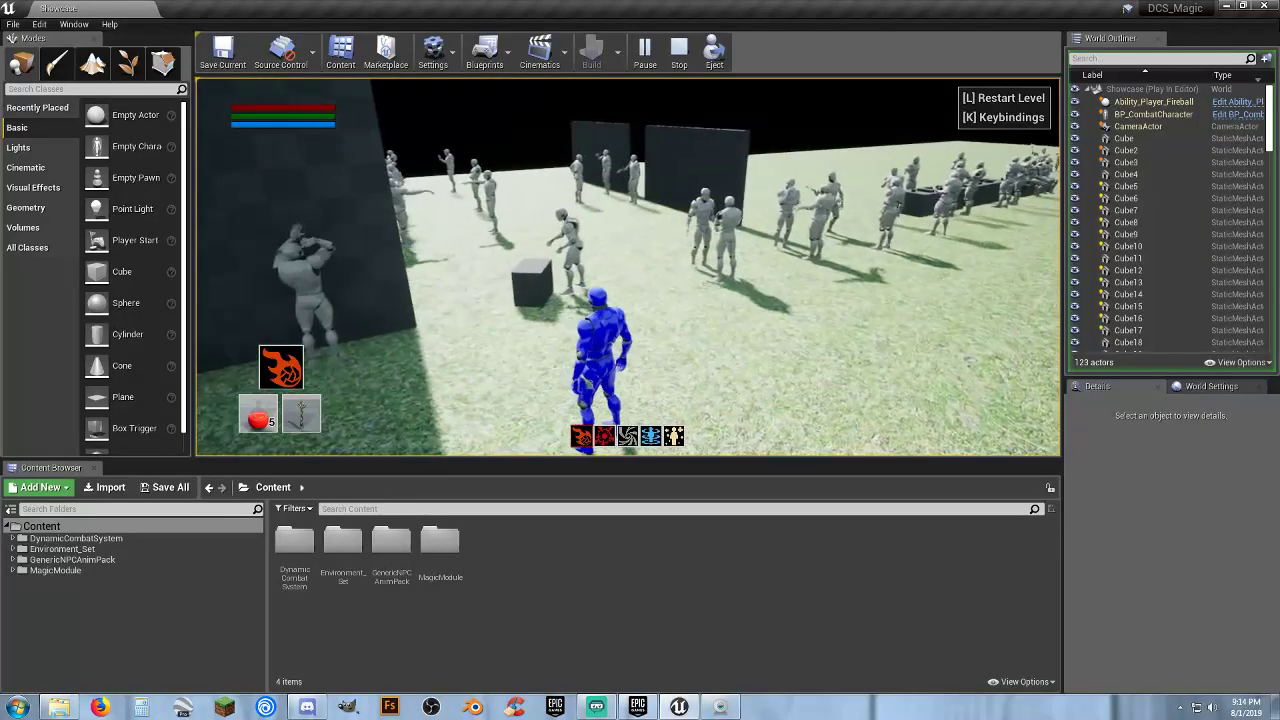
pyautogui.press('w')
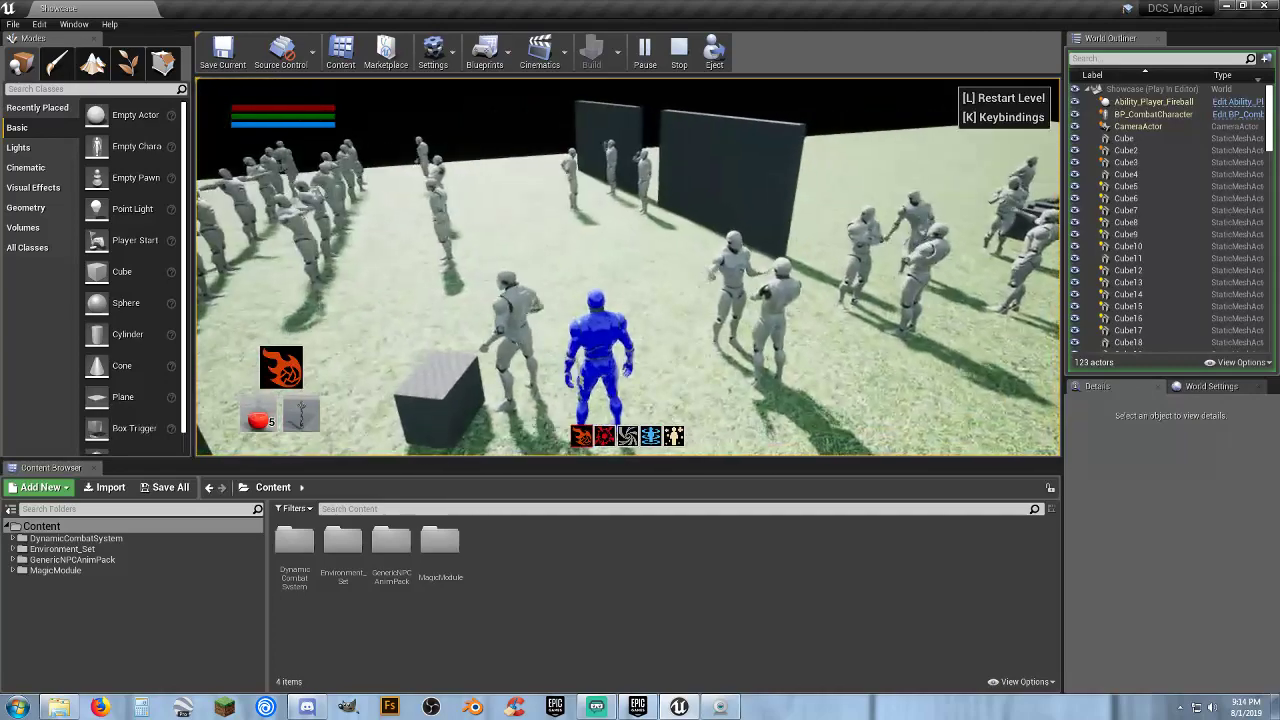
pyautogui.press('w')
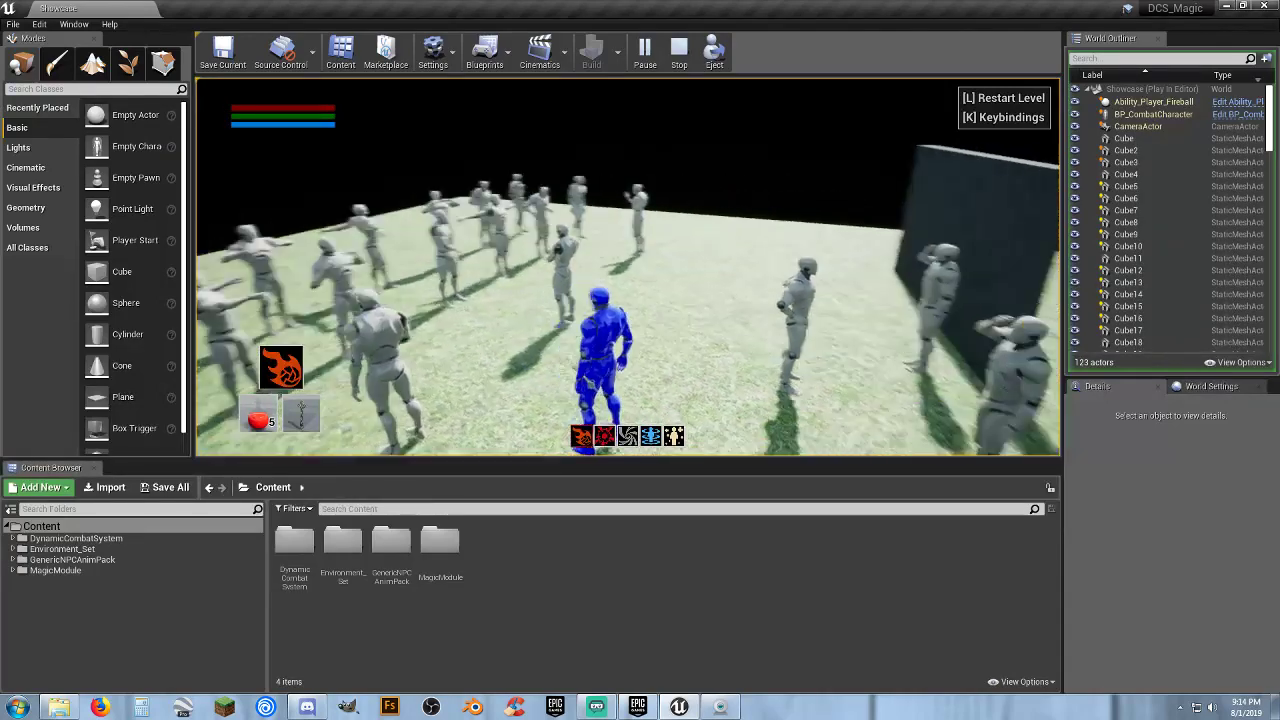
pyautogui.press('w')
pyautogui.press('w')
pyautogui.press('w')
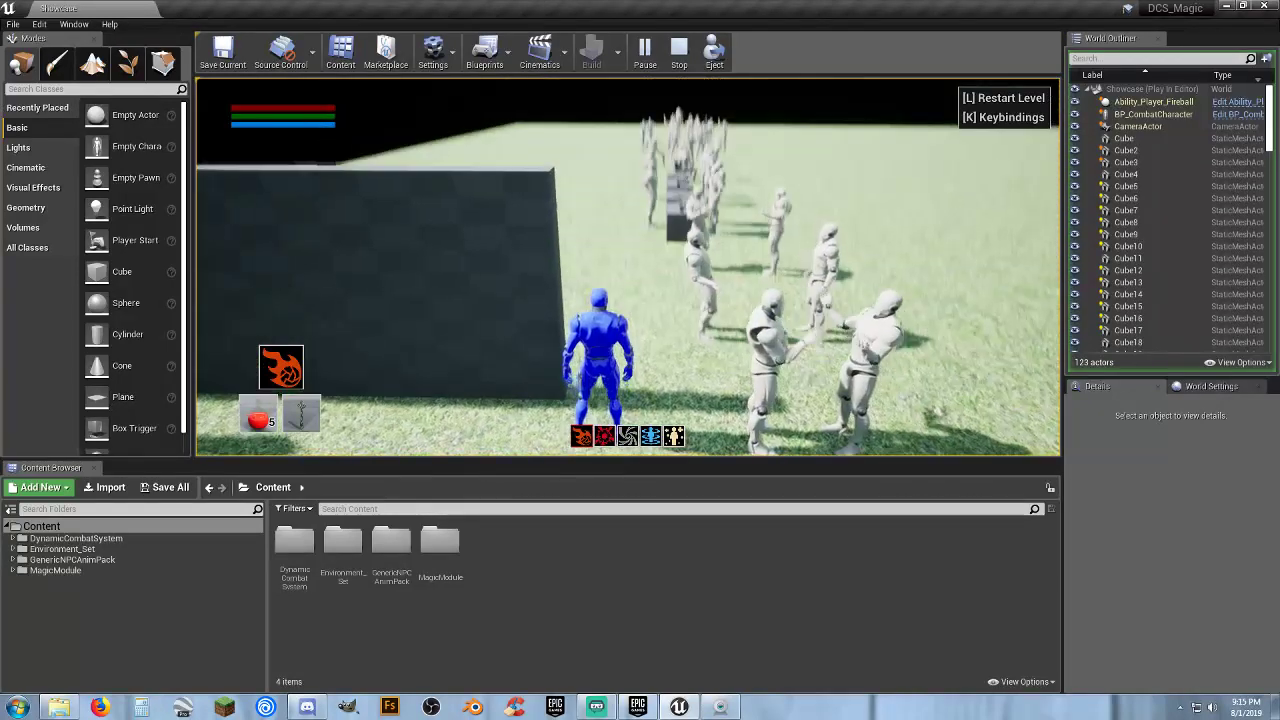
pyautogui.press('w')
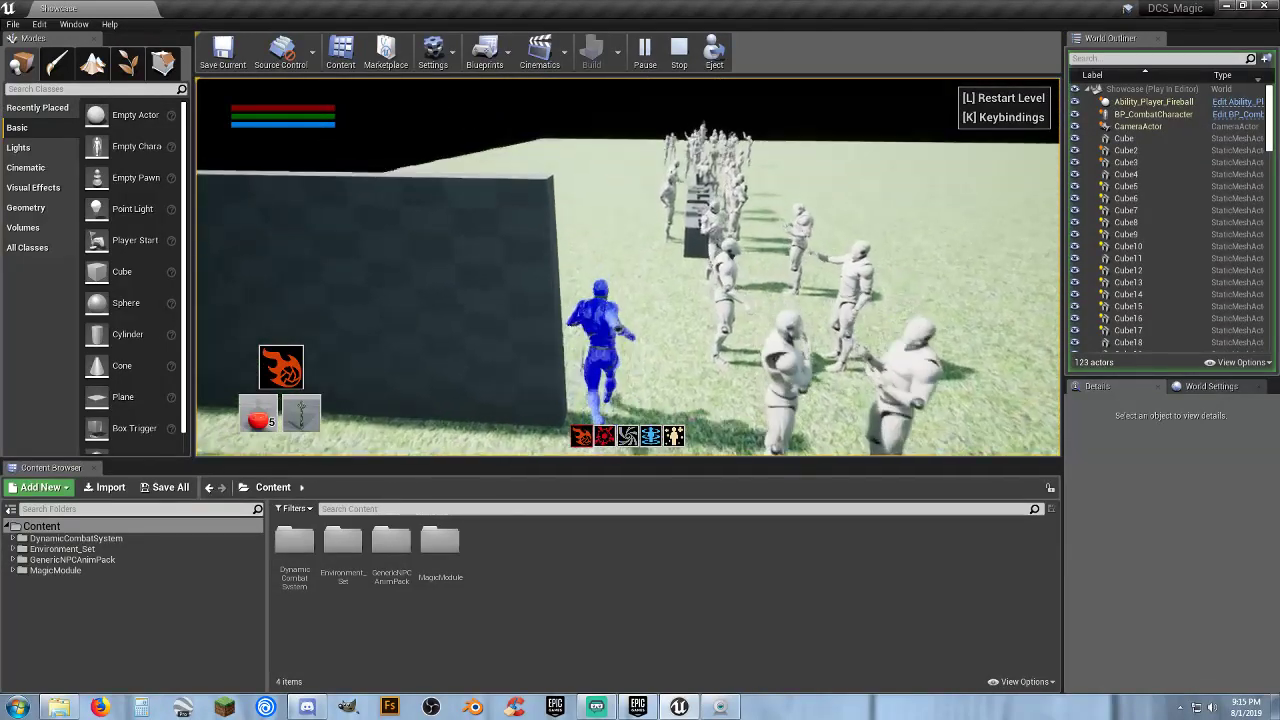
pyautogui.press('w')
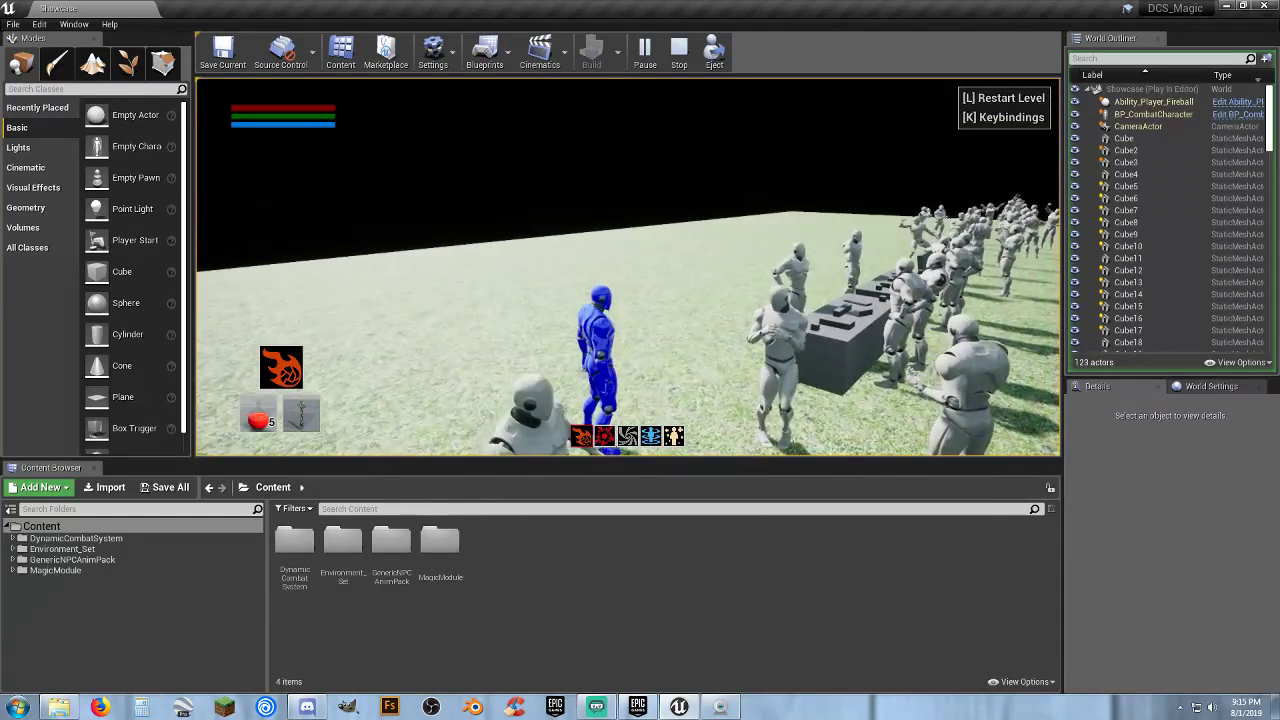
# Walk along the row of long counters and examine the mannequins around and beyond them
pyautogui.press('w')
pyautogui.press('w')
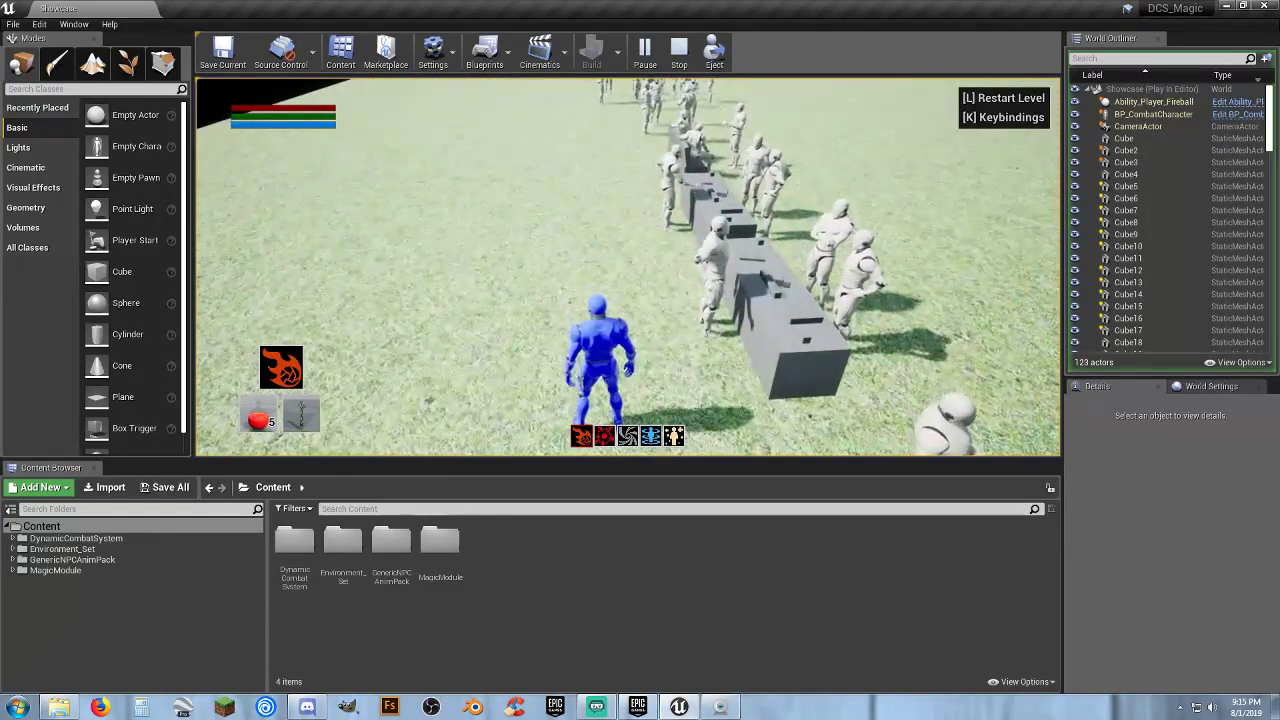
pyautogui.press('w')
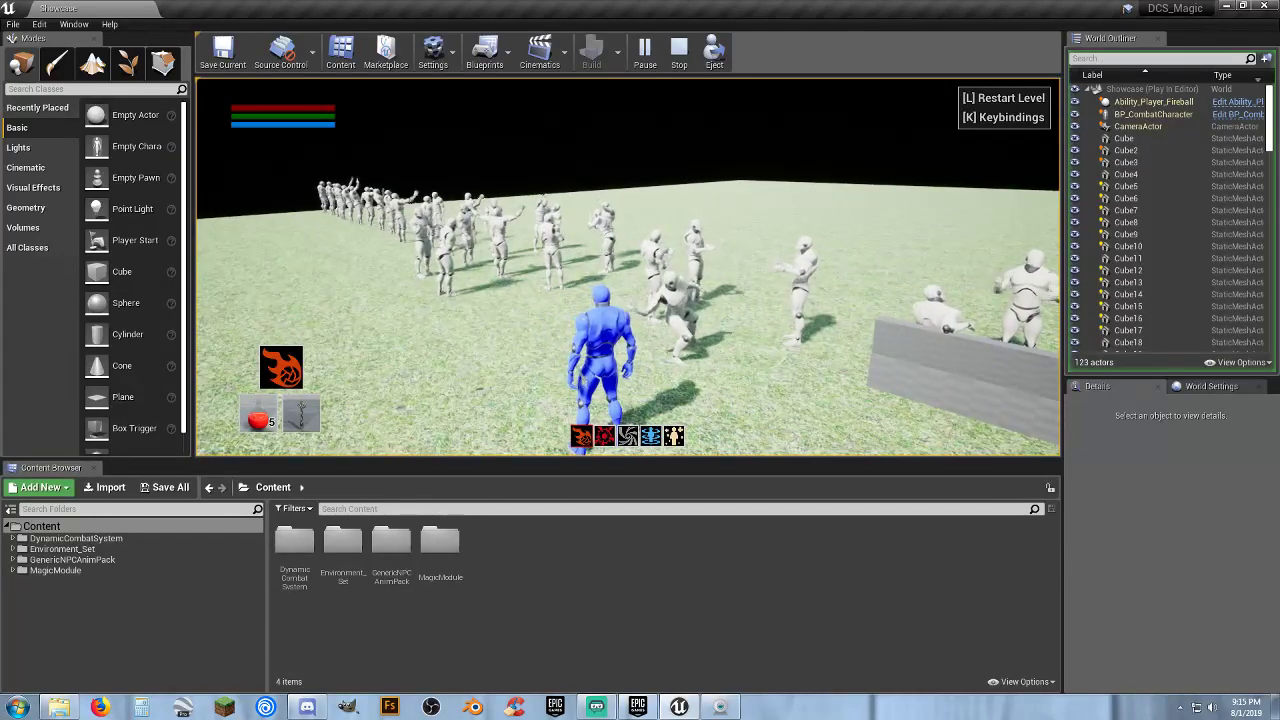
pyautogui.press('w')
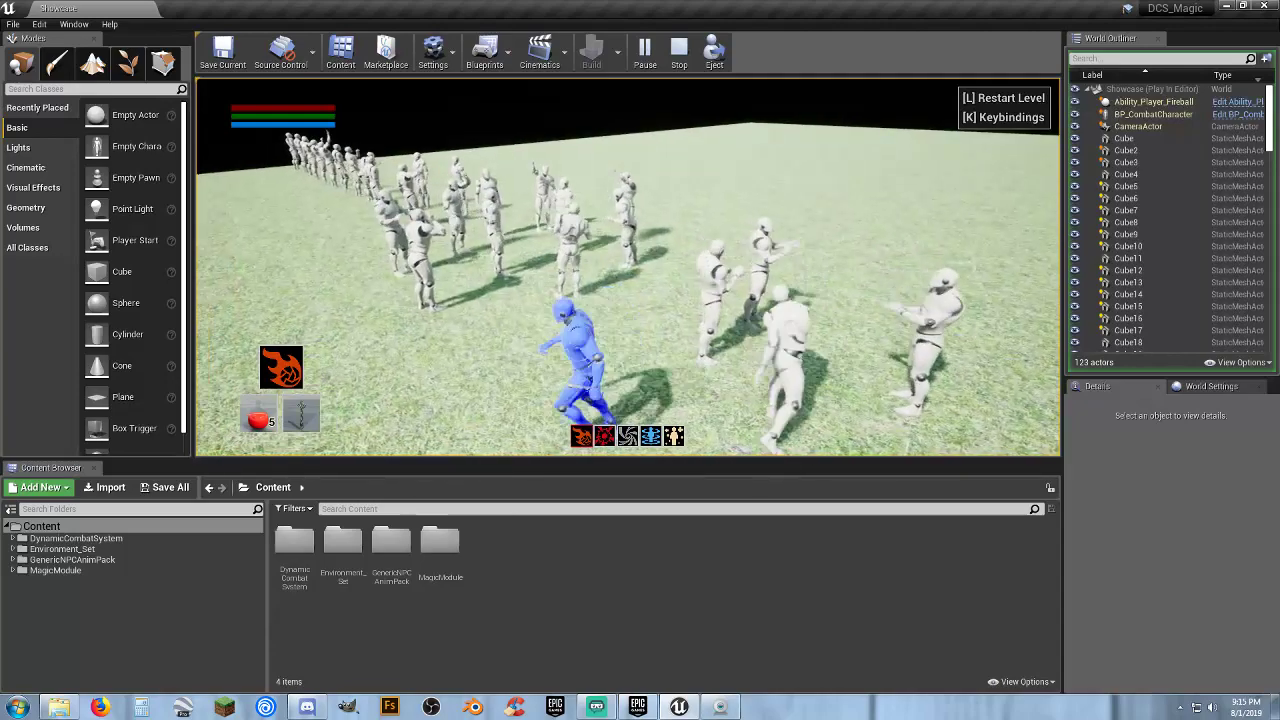
pyautogui.press('w')
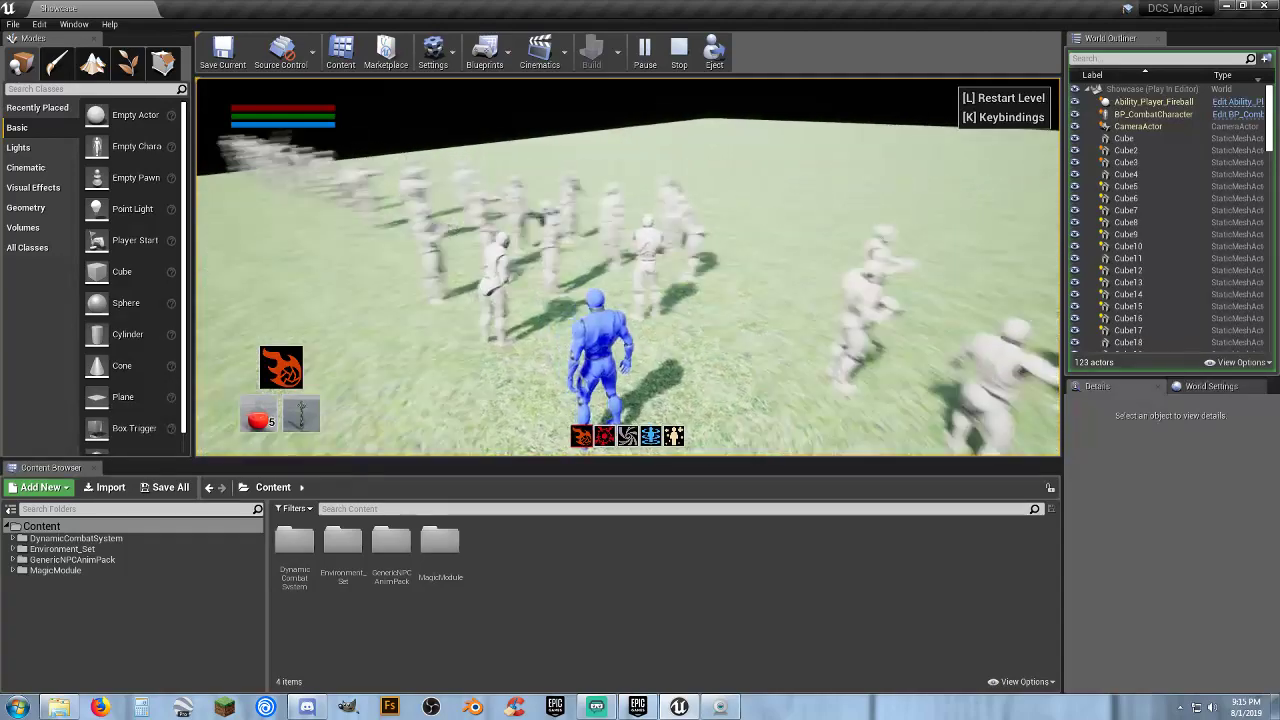
# Examine the long line of standing mannequins at the level's edge, and end the play session
pyautogui.press('w')
pyautogui.press('d')
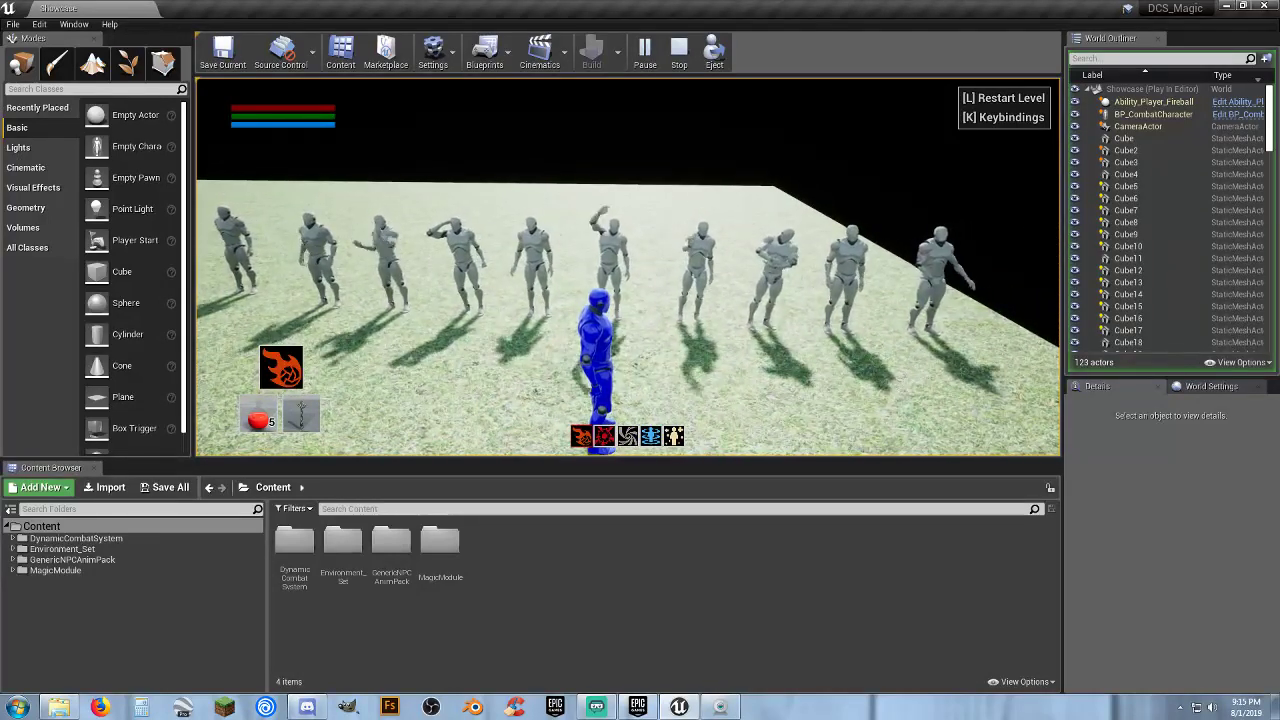
pyautogui.press('d')
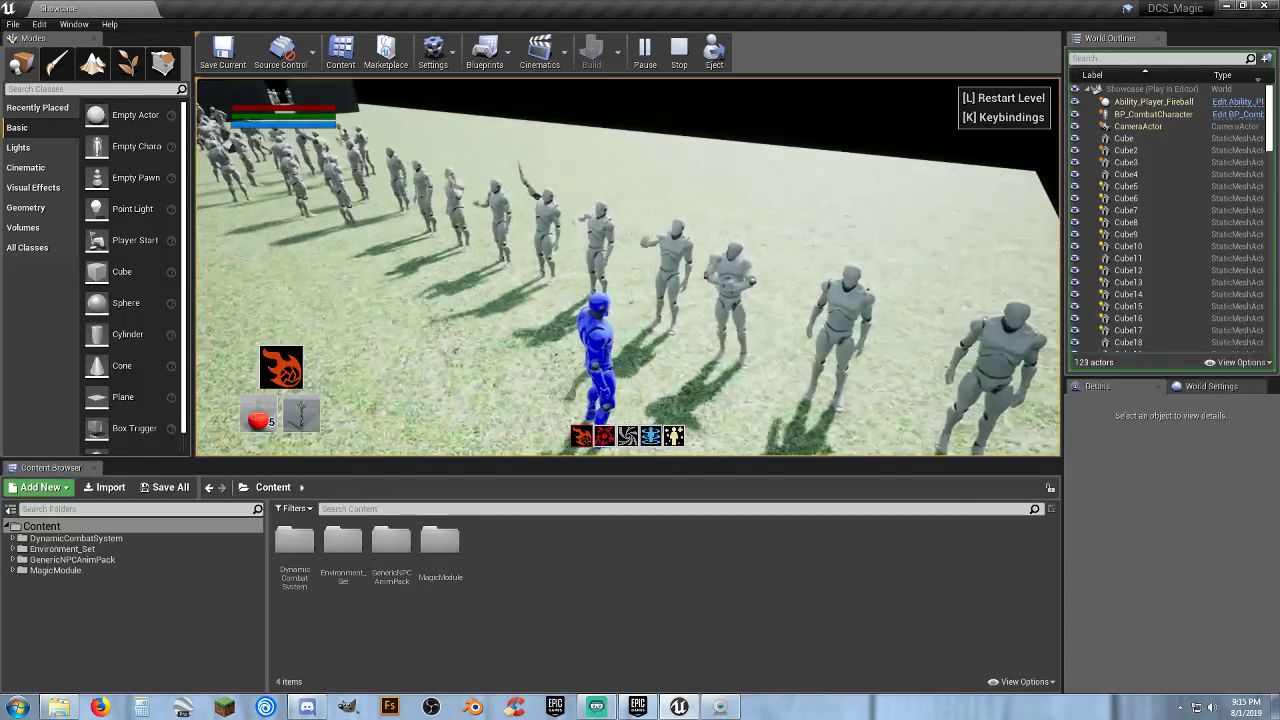
pyautogui.press('d')
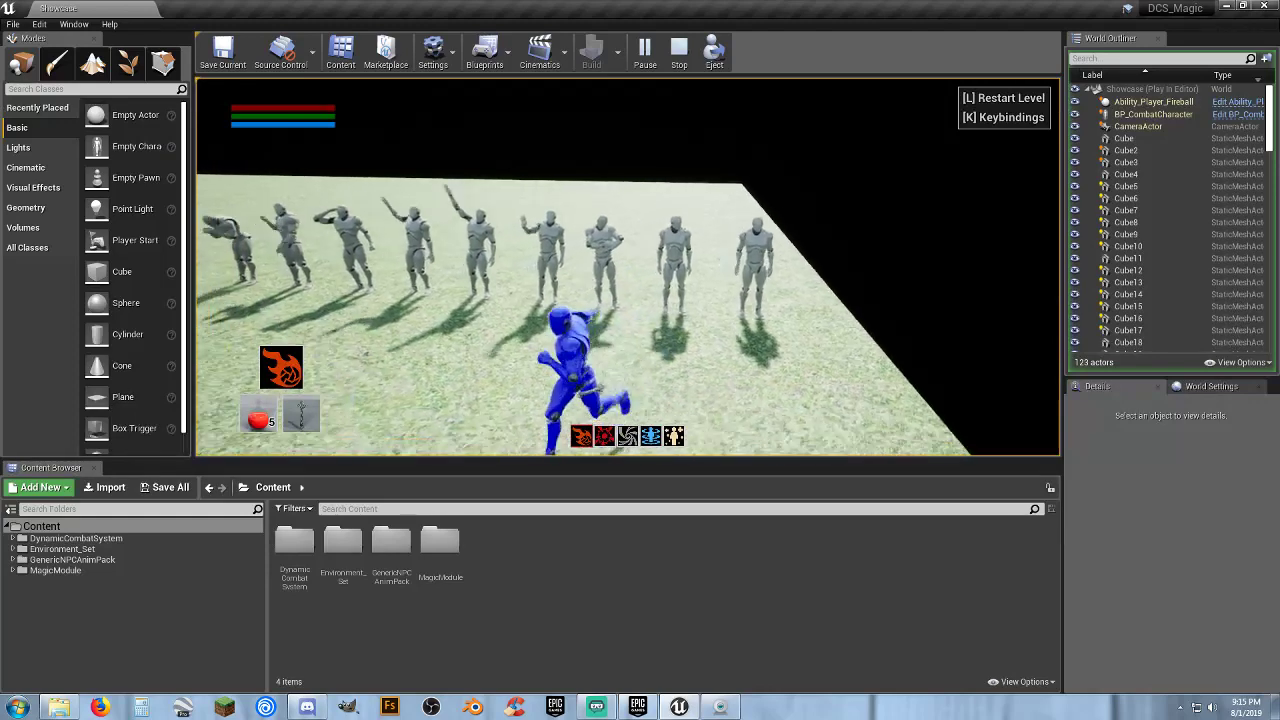
pyautogui.press('Escape')
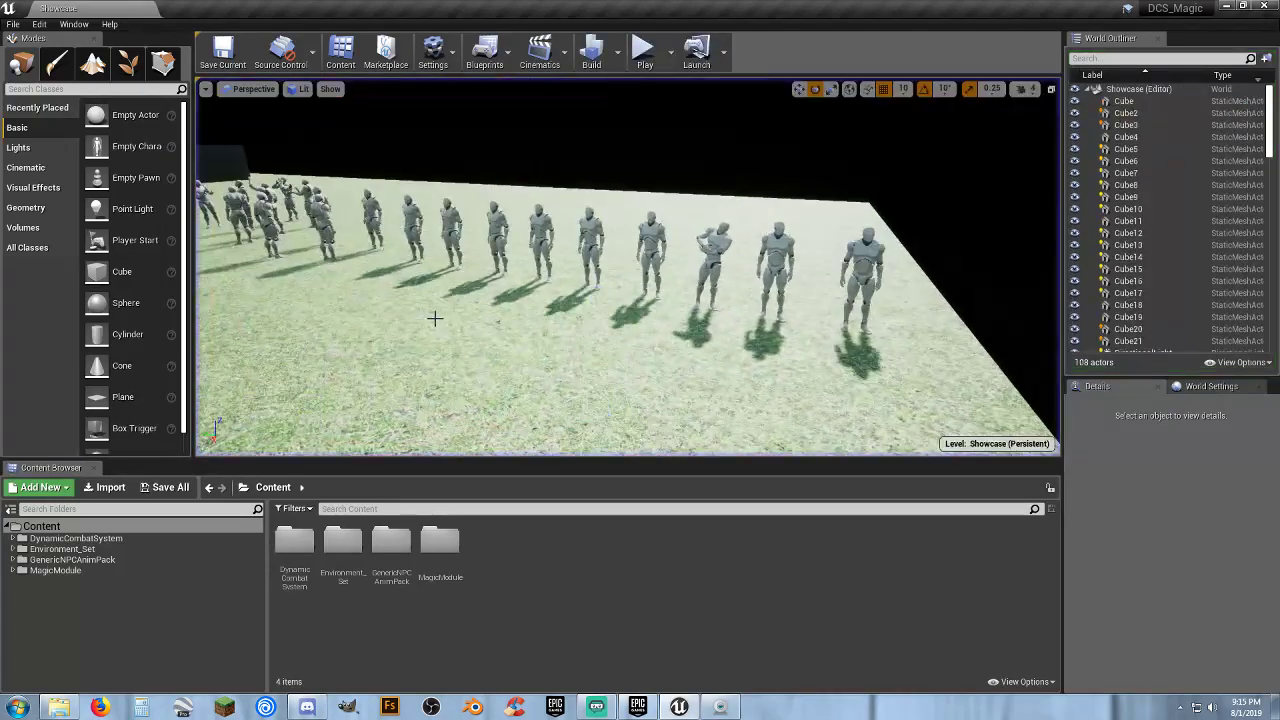
# Browse the thumbnails in the GenericNPCAnimPack Animations folder to see which animations the pack includes
pyautogui.click(13, 560)
pyautogui.click(50, 571)
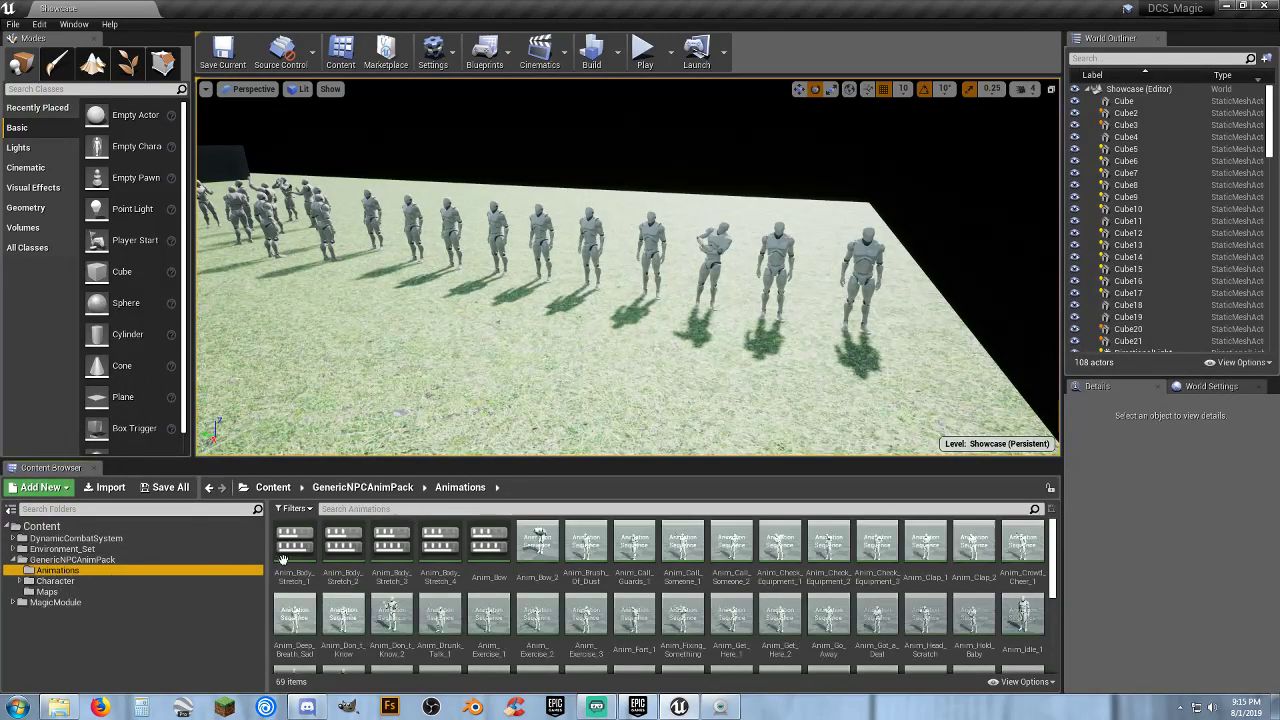
pyautogui.scroll(-1, 718, 574)
pyautogui.scroll(-5, 718, 574)
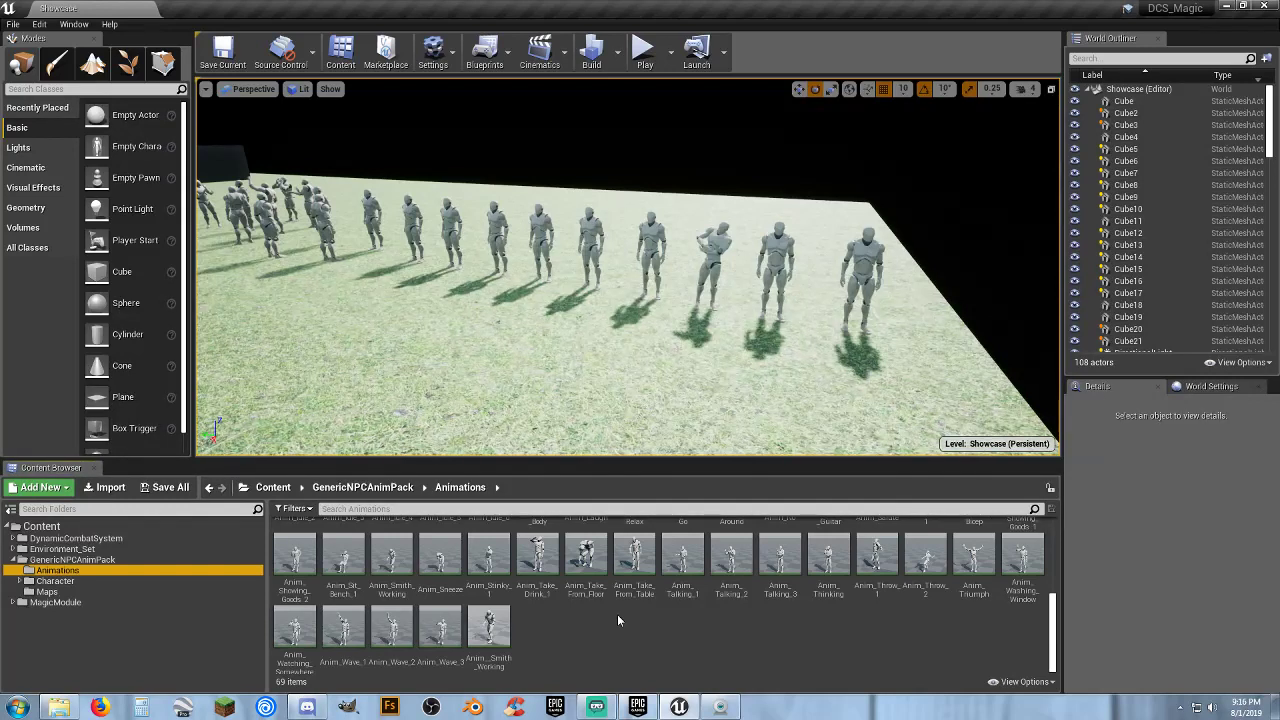
pyautogui.scroll(2, 617, 614)
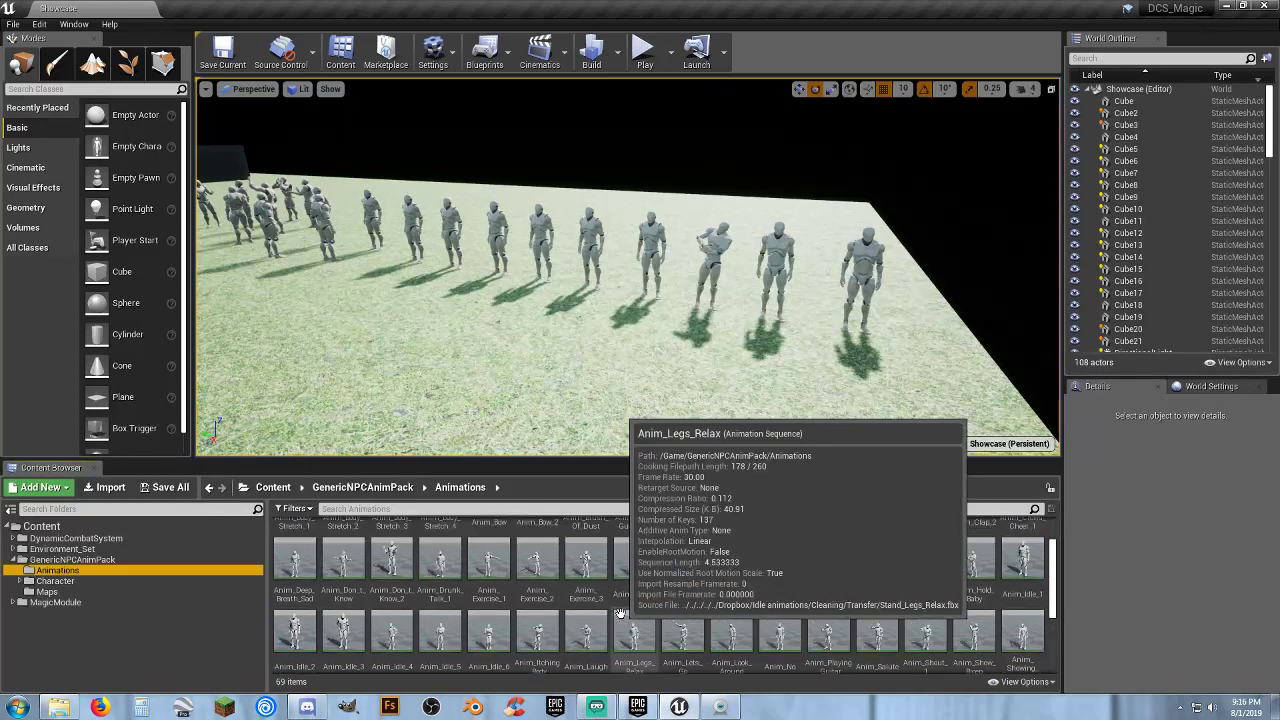
pyautogui.scroll(1, 619, 610)
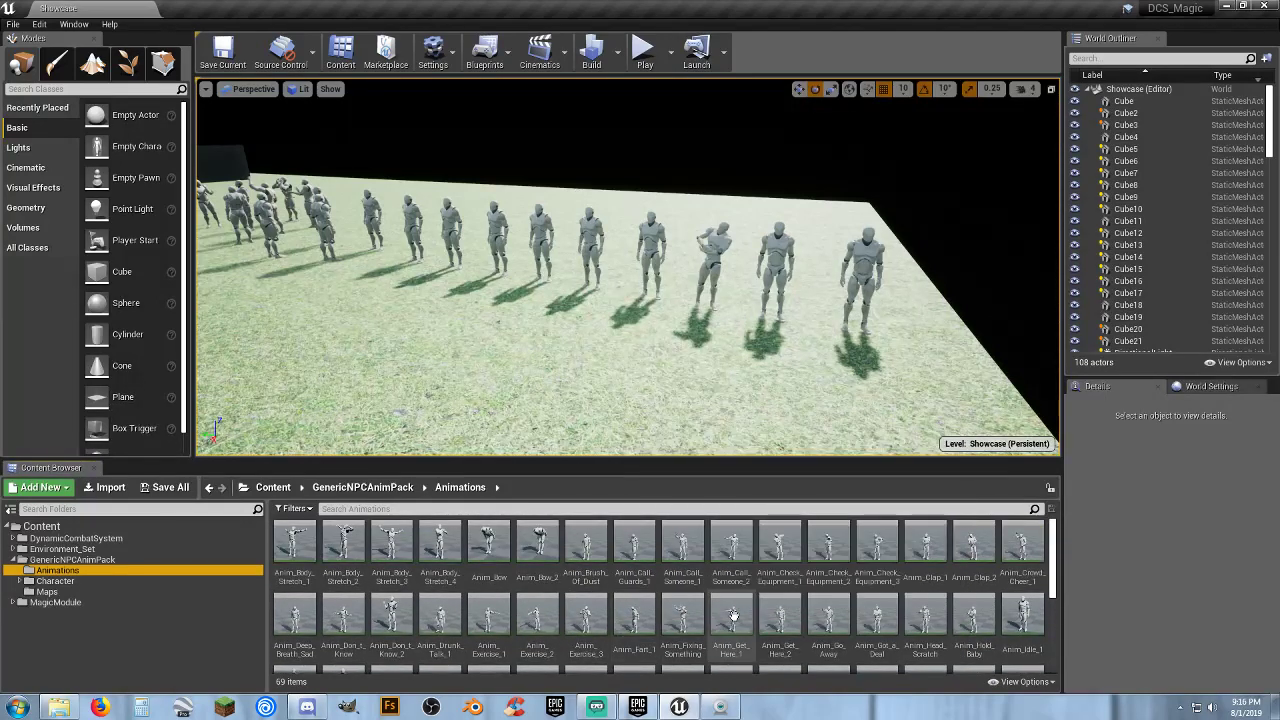
pyautogui.moveTo(722, 608)
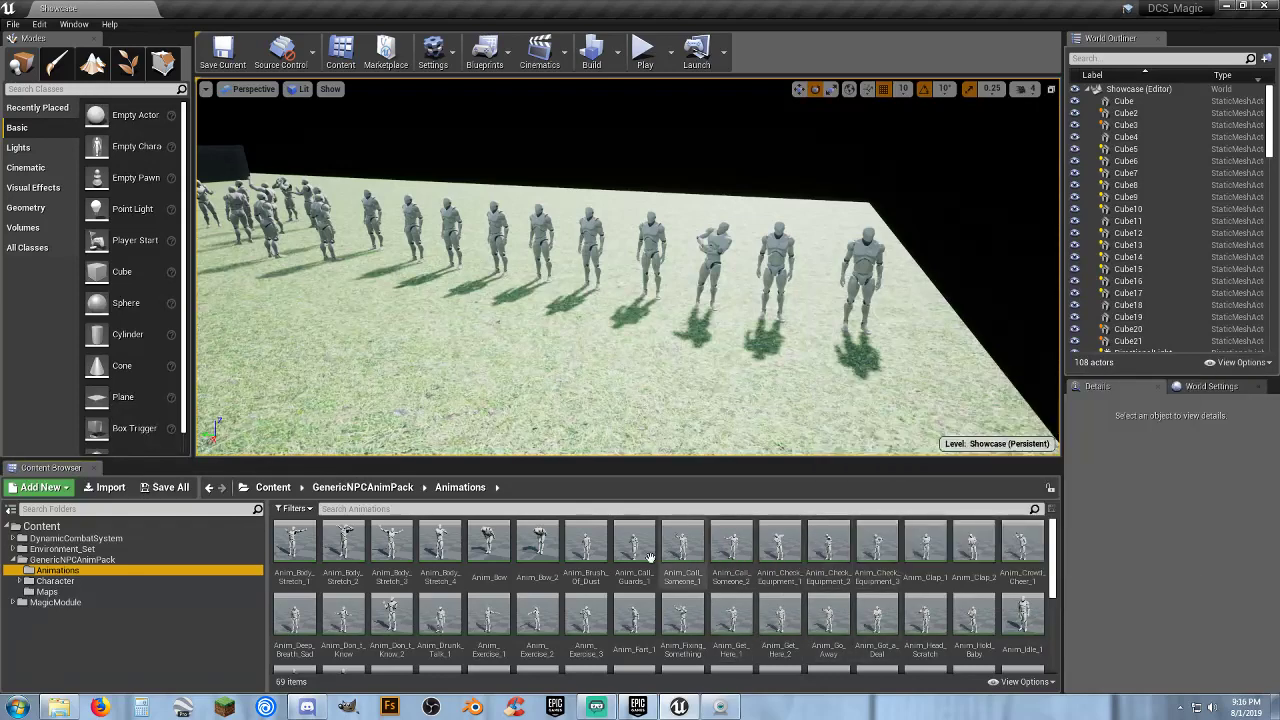
pyautogui.moveTo(394, 570)
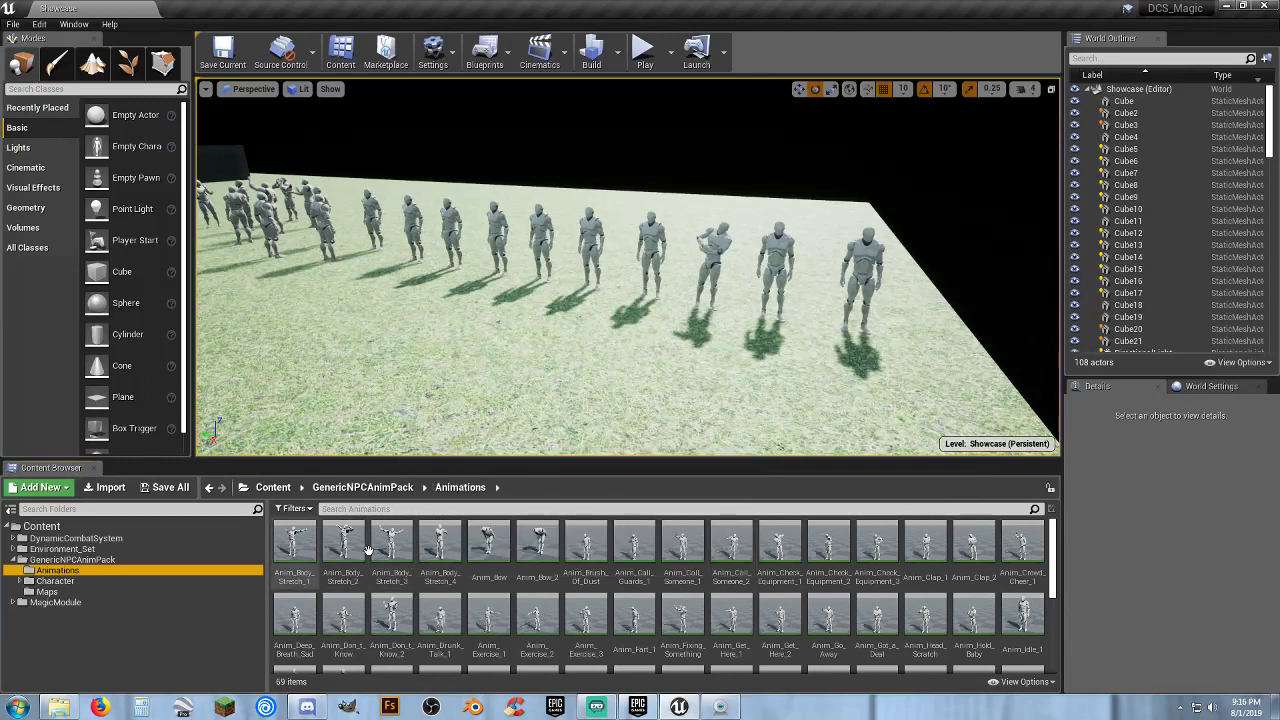
pyautogui.moveTo(470, 553)
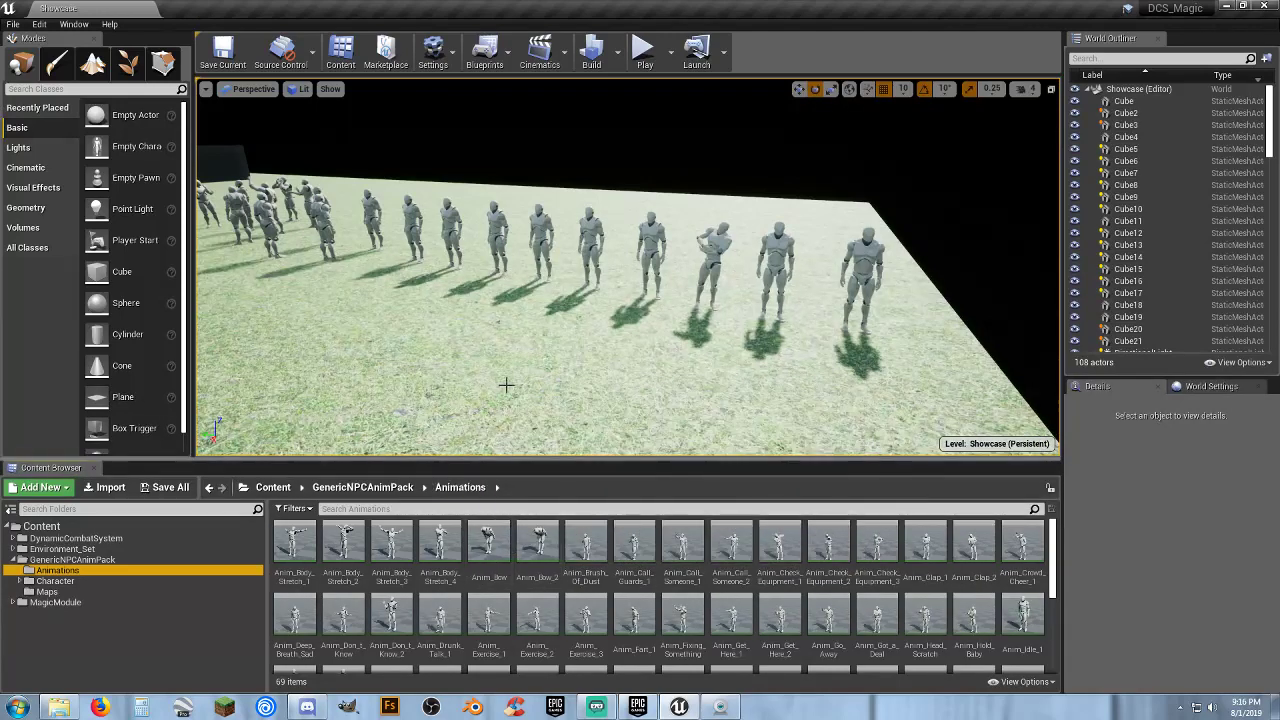
# Fly through the level in the editor viewport to view the mannequins around the small cube and dark walls
pyautogui.moveTo(506, 386); pyautogui.dragTo(400, 350, button='right')
pyautogui.moveTo(560, 378); pyautogui.dragTo(450, 366, button='right')
pyautogui.press('w')
pyautogui.press('a')
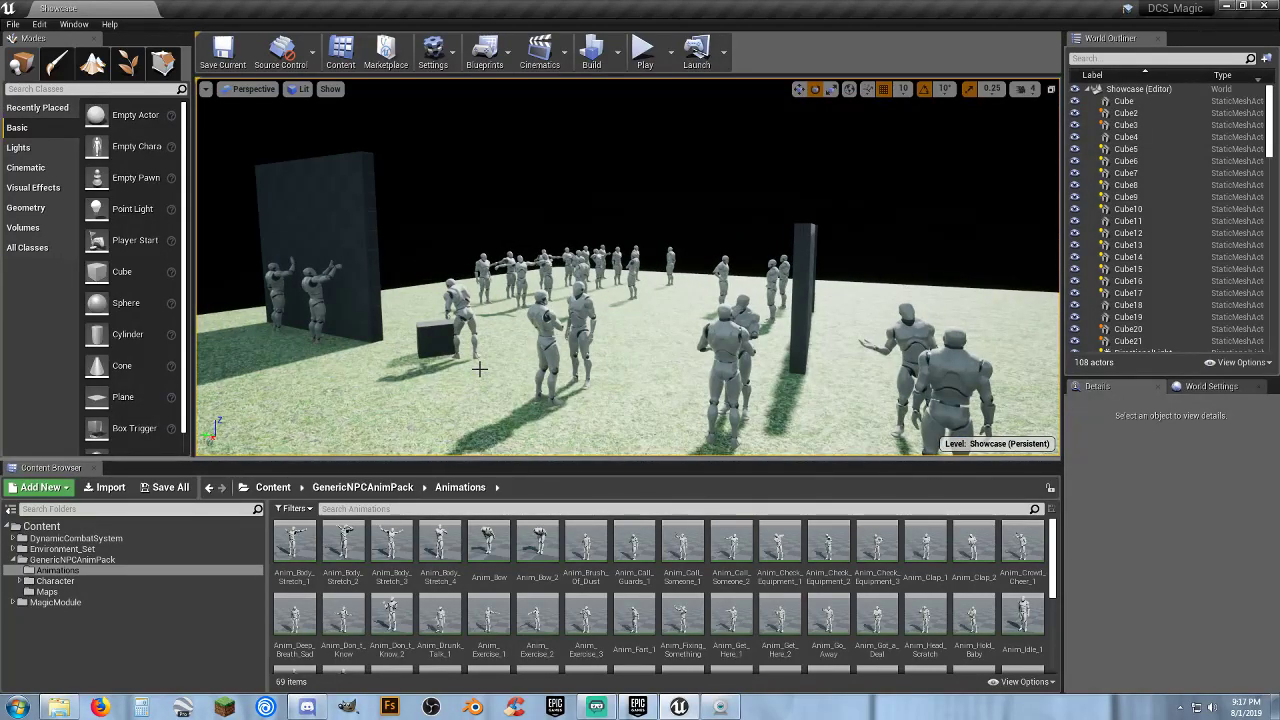
# Collapse the GenericNPCAnimPack folder, start a play session, and walk the character around the open ground facing the mannequins
pyautogui.click(14, 561)
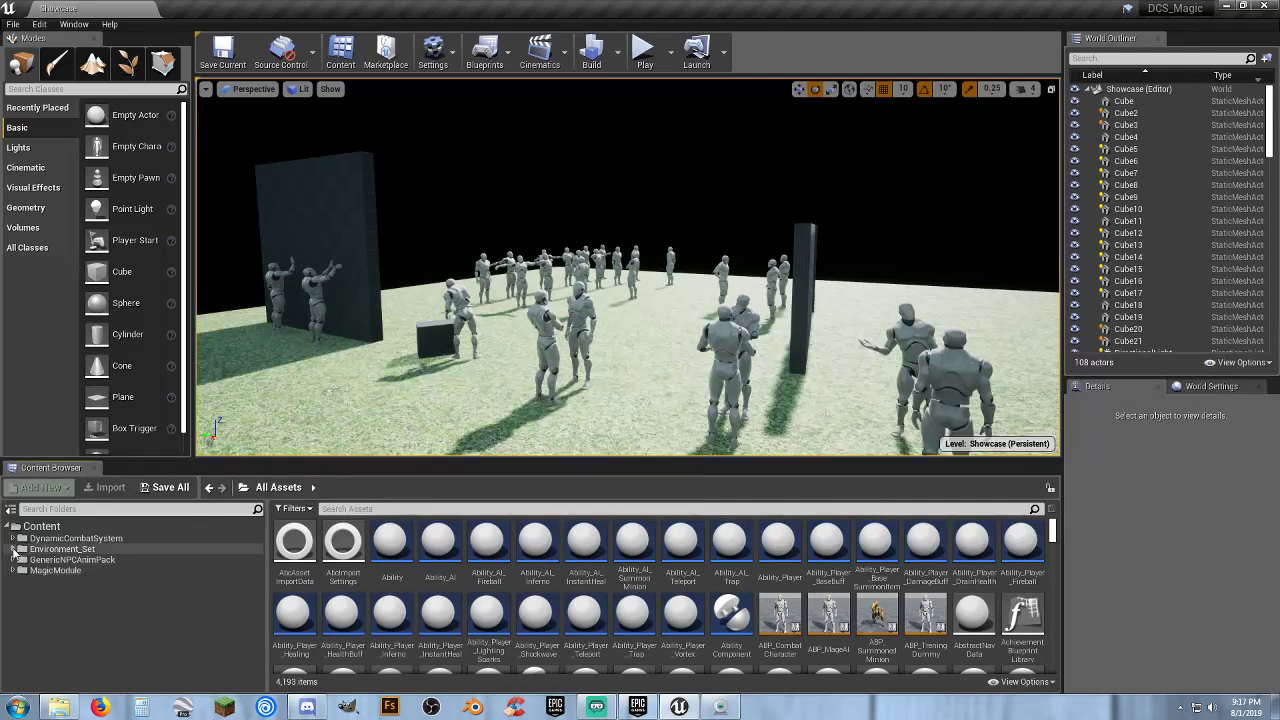
pyautogui.click(644, 50)
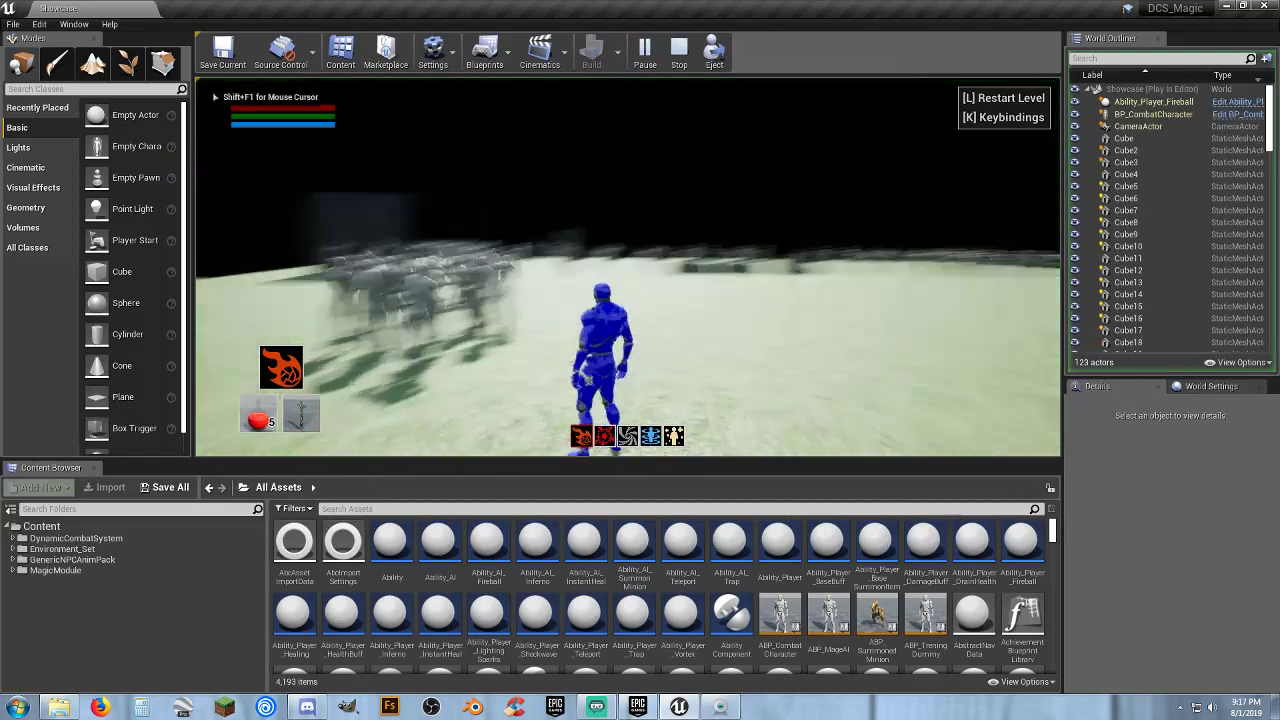
pyautogui.press('w')
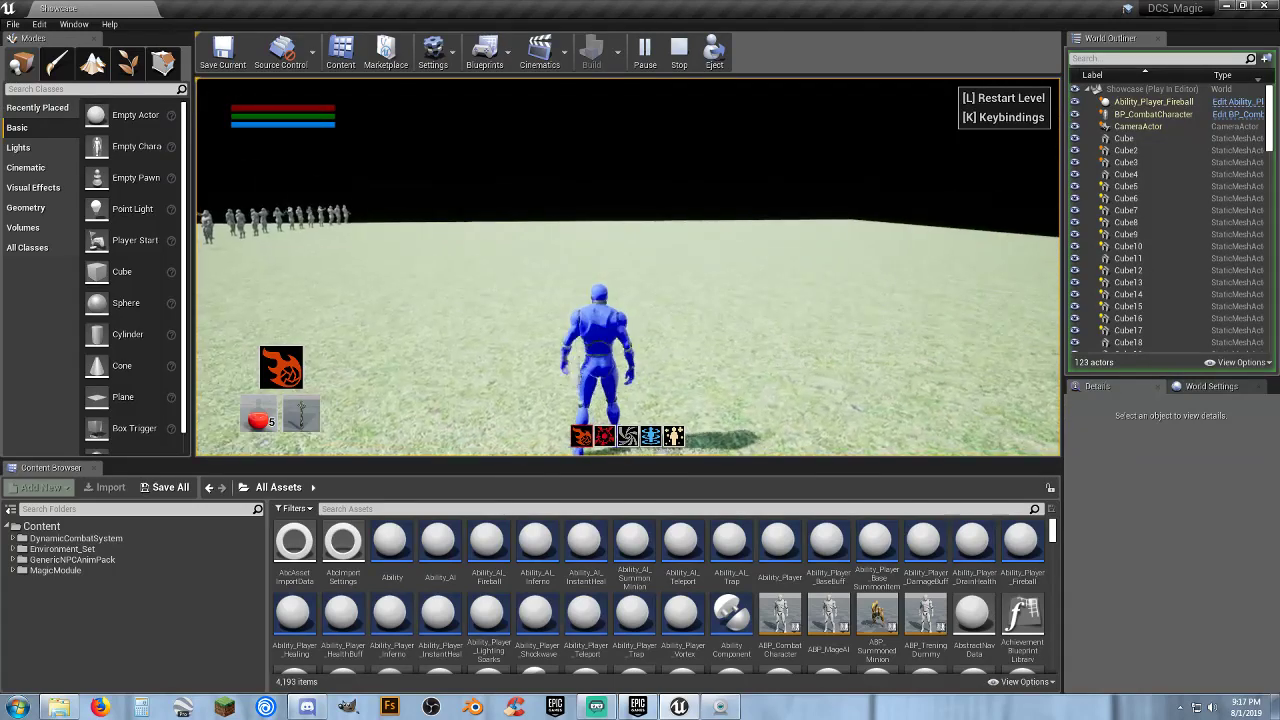
pyautogui.press('w')
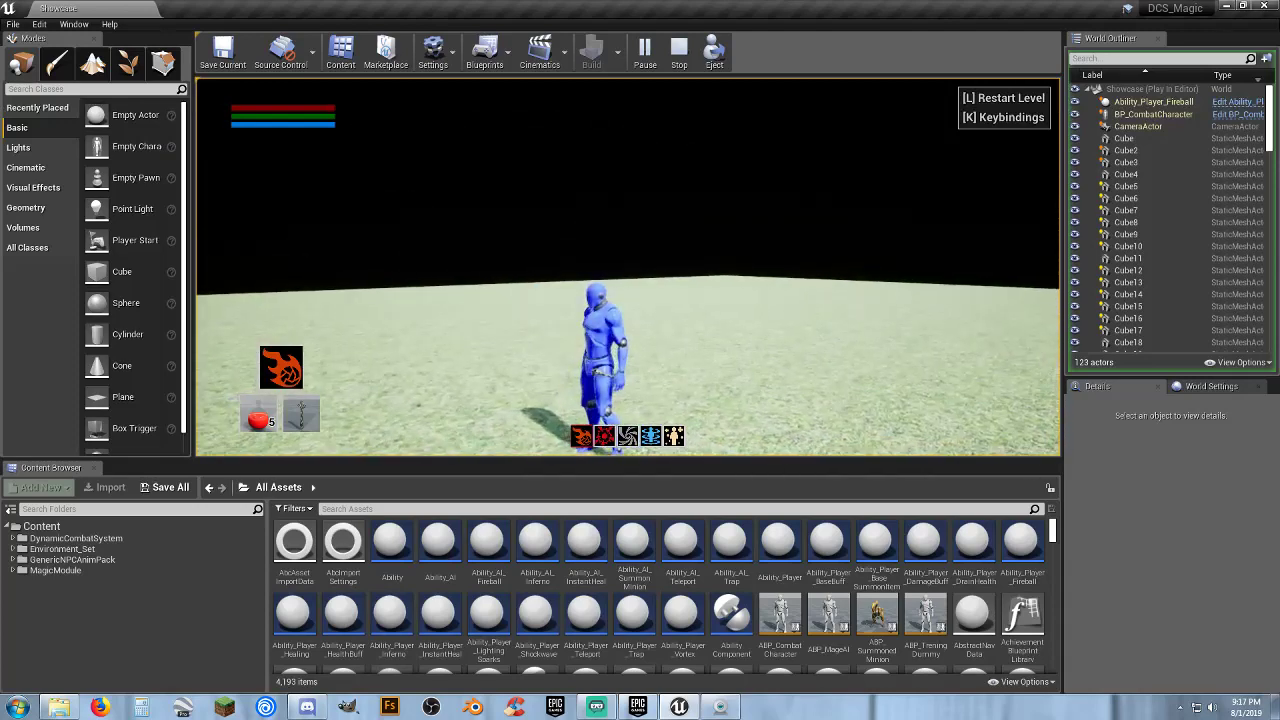
pyautogui.press('w')
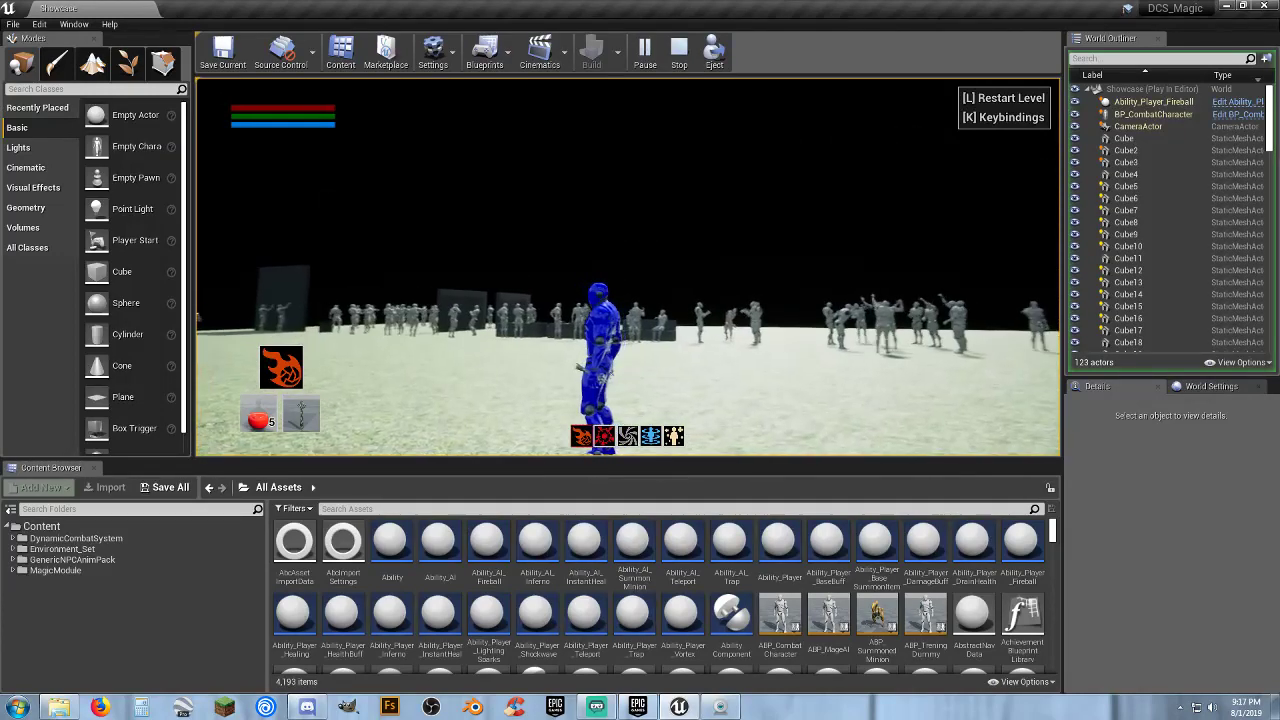
pyautogui.press('w')
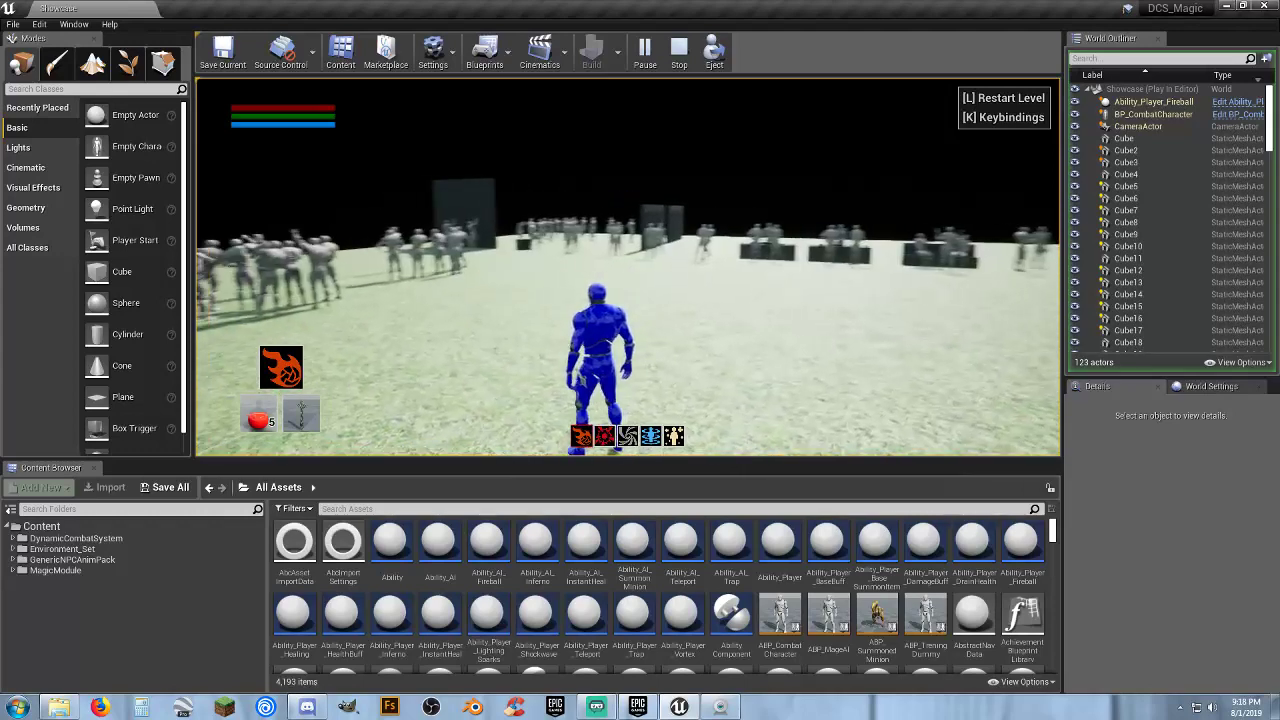
# Cast the fireball ability several times toward the mannequins and the dark wall
pyautogui.click(628, 267)
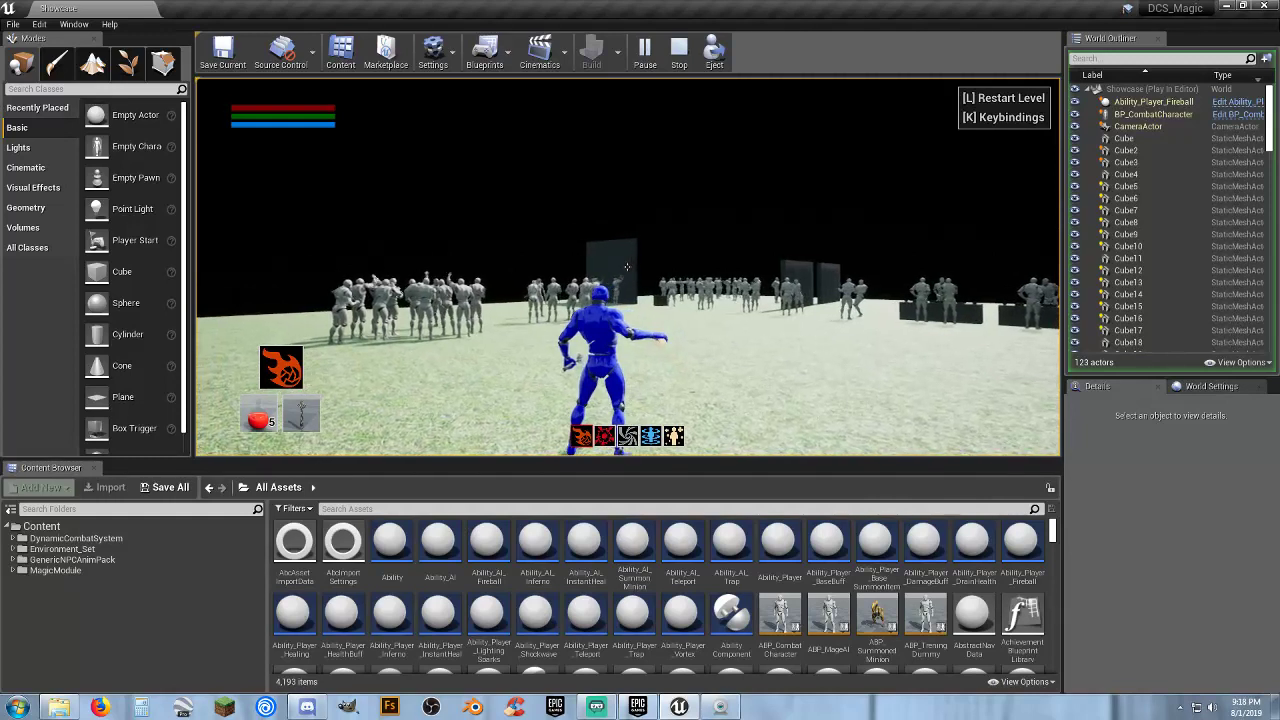
pyautogui.click(627, 267)
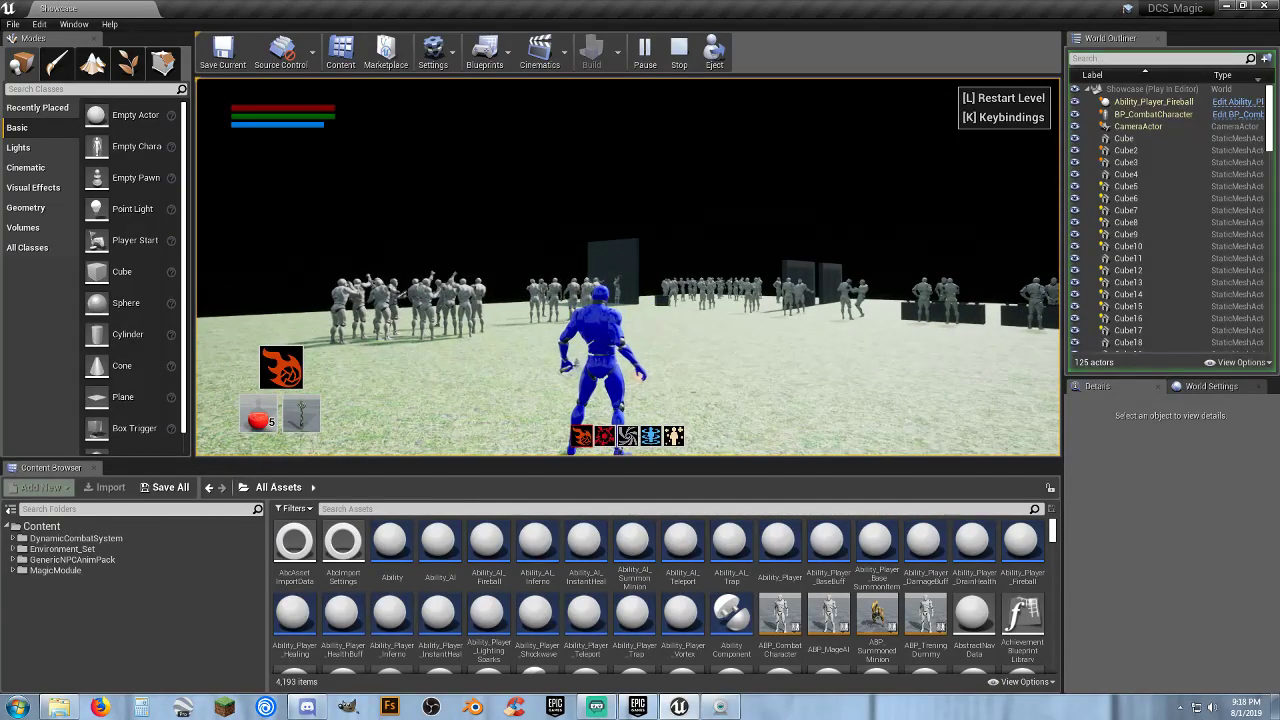
pyautogui.click(627, 267)
pyautogui.click(624, 268)
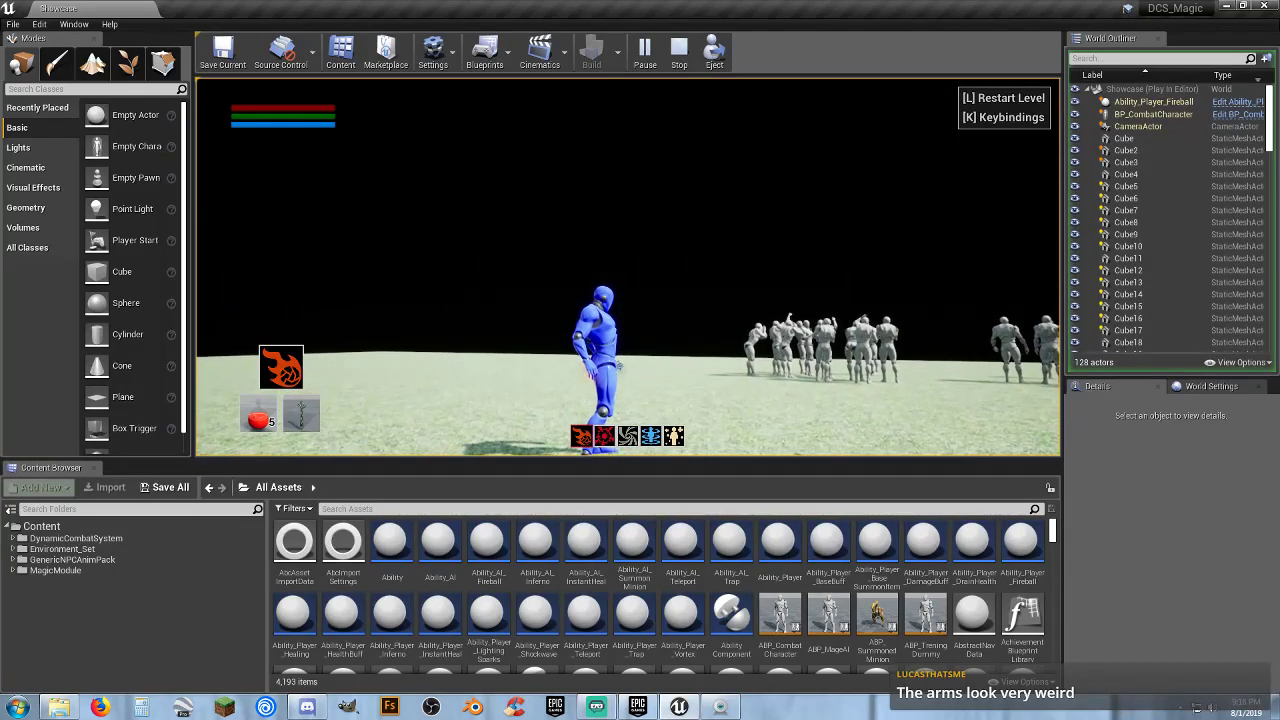
# Run the character across the grass past the counters and mannequin groups to examine its movement animations
pyautogui.press('w')
pyautogui.press('w')
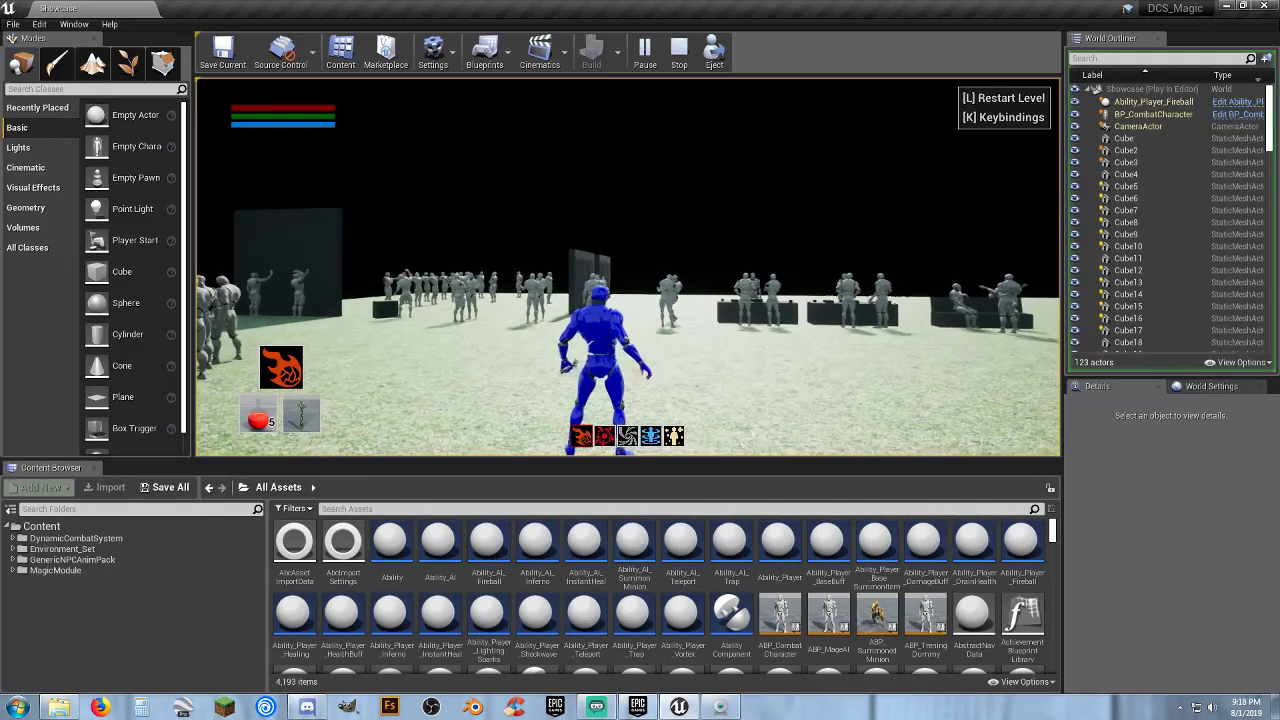
pyautogui.press('w')
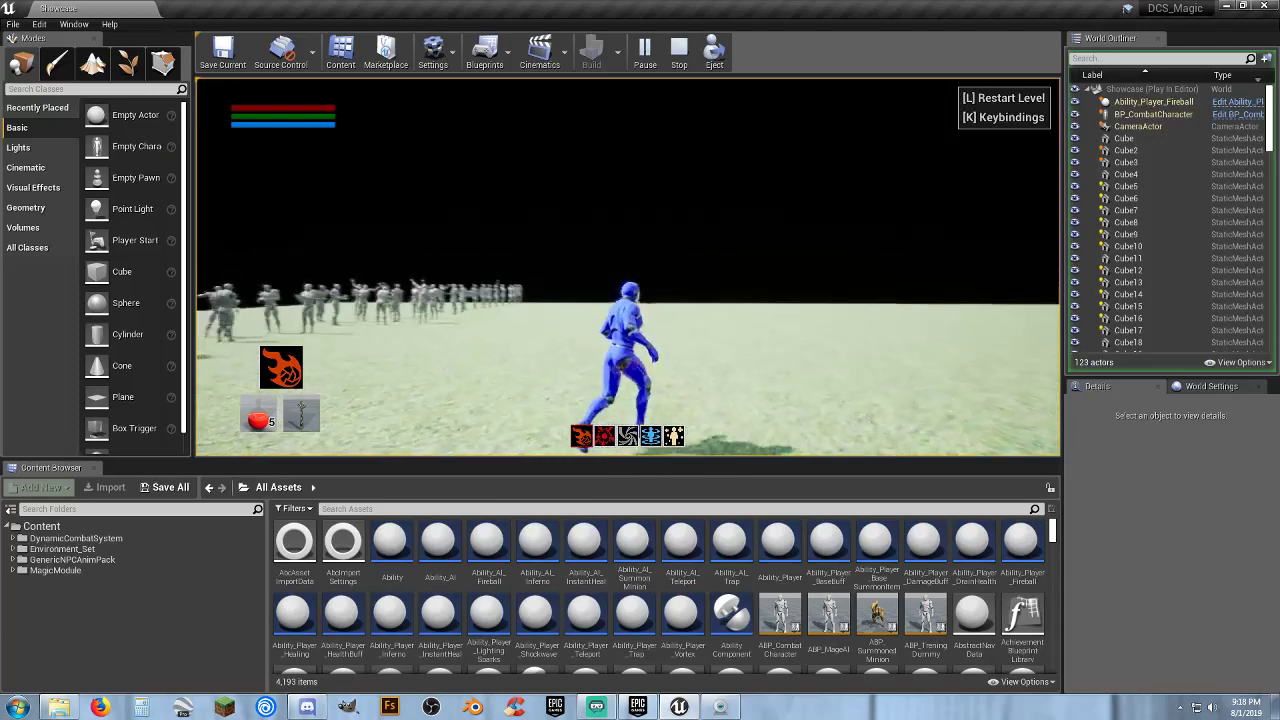
pyautogui.press('w')
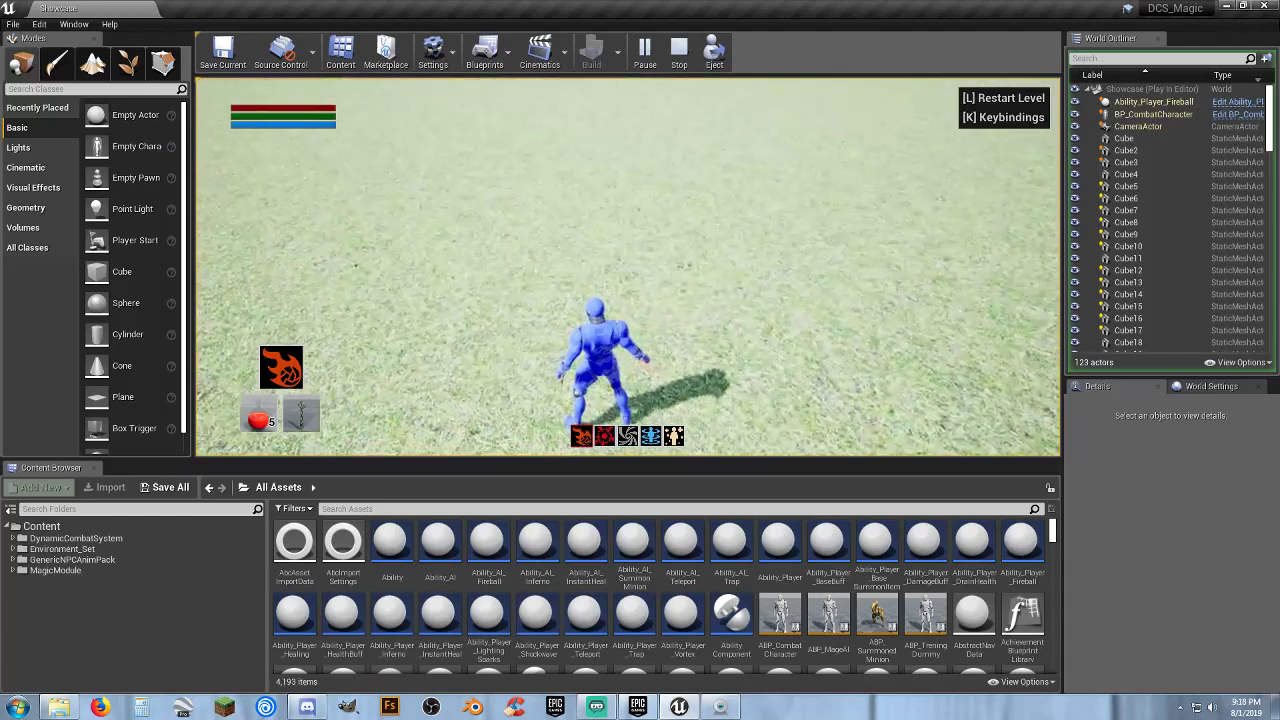
pyautogui.press('w')
pyautogui.press('w')
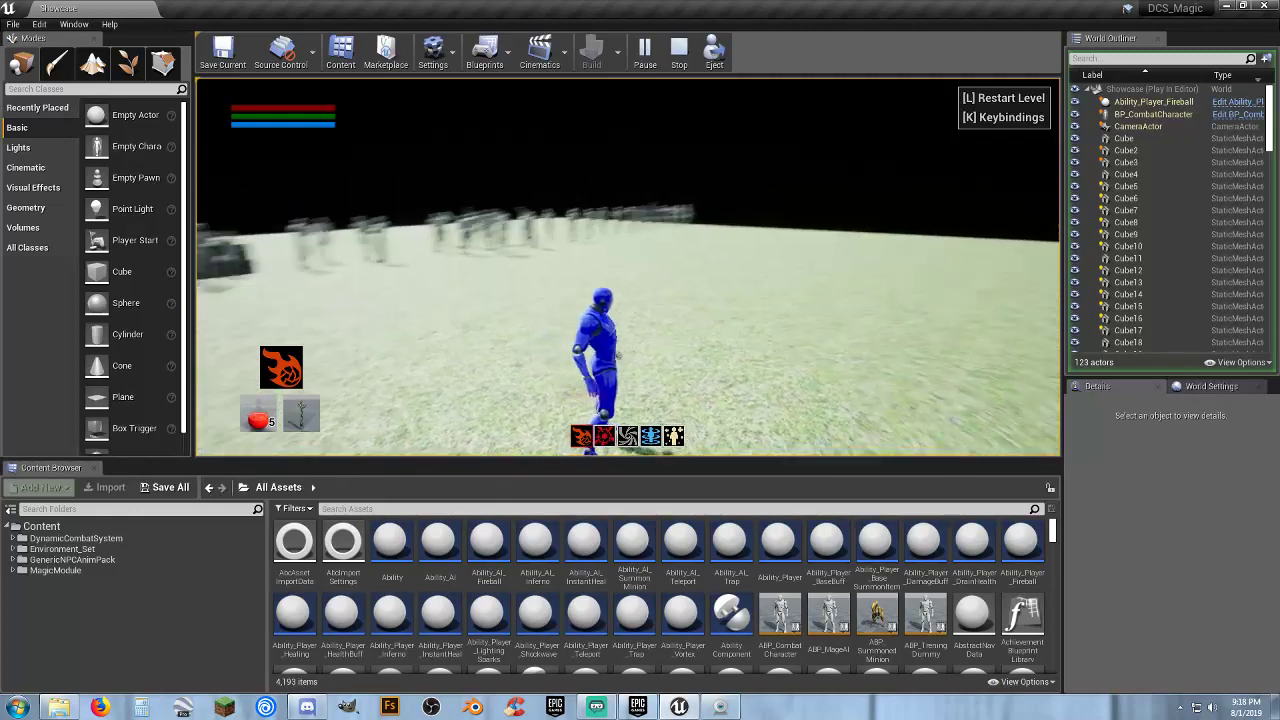
# Consume one red consumable item, look through the ability and shield categories of the character's inventory, and close it
pyautogui.press('r')
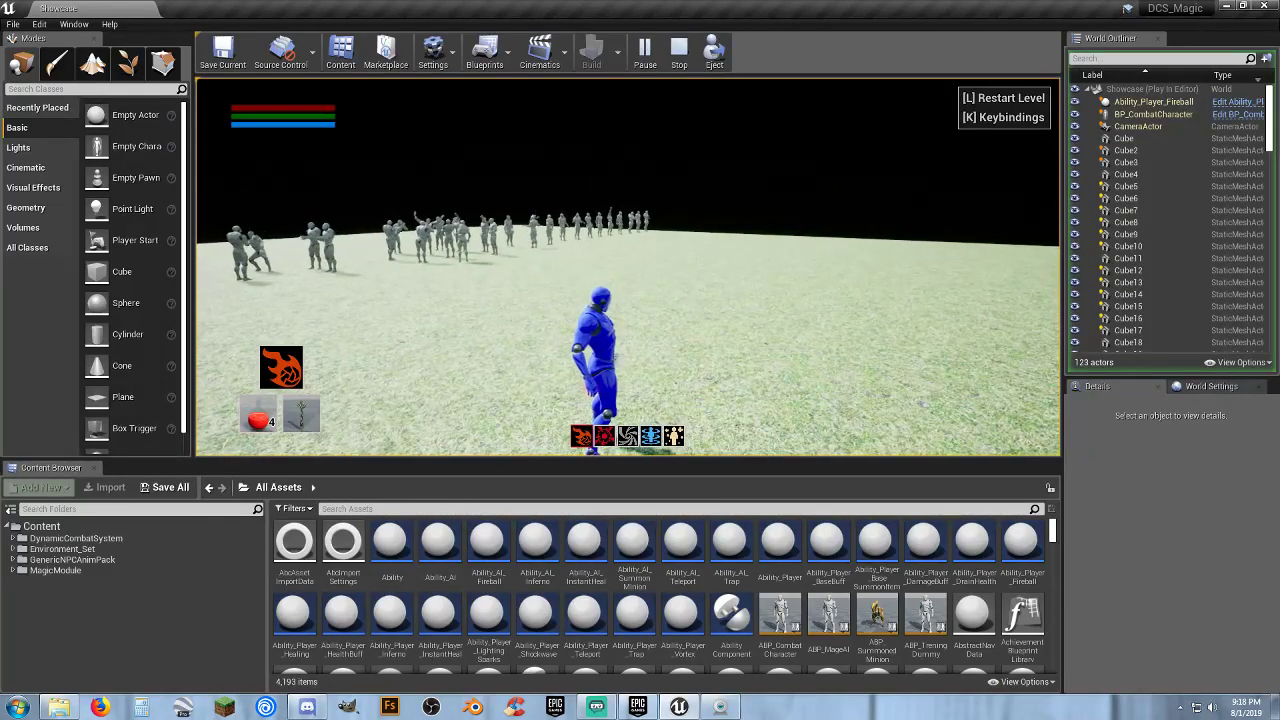
pyautogui.press('i')
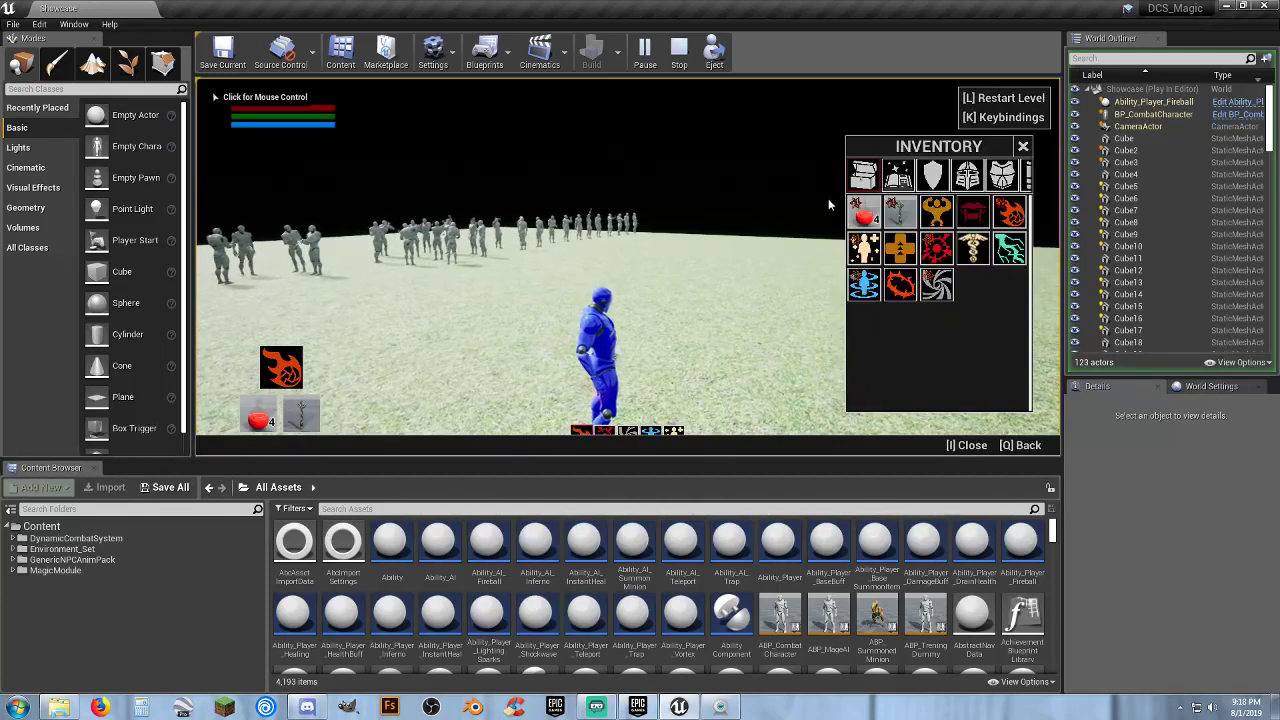
pyautogui.click(897, 176)
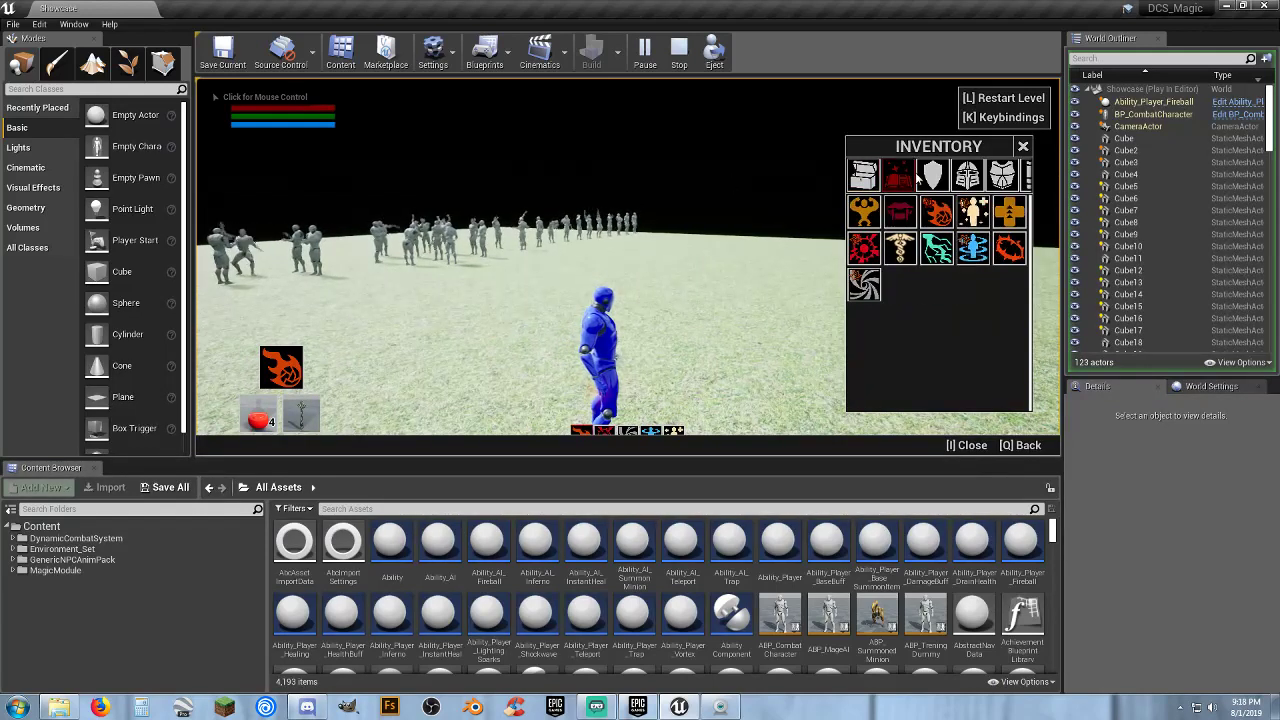
pyautogui.click(932, 177)
pyautogui.click(906, 178)
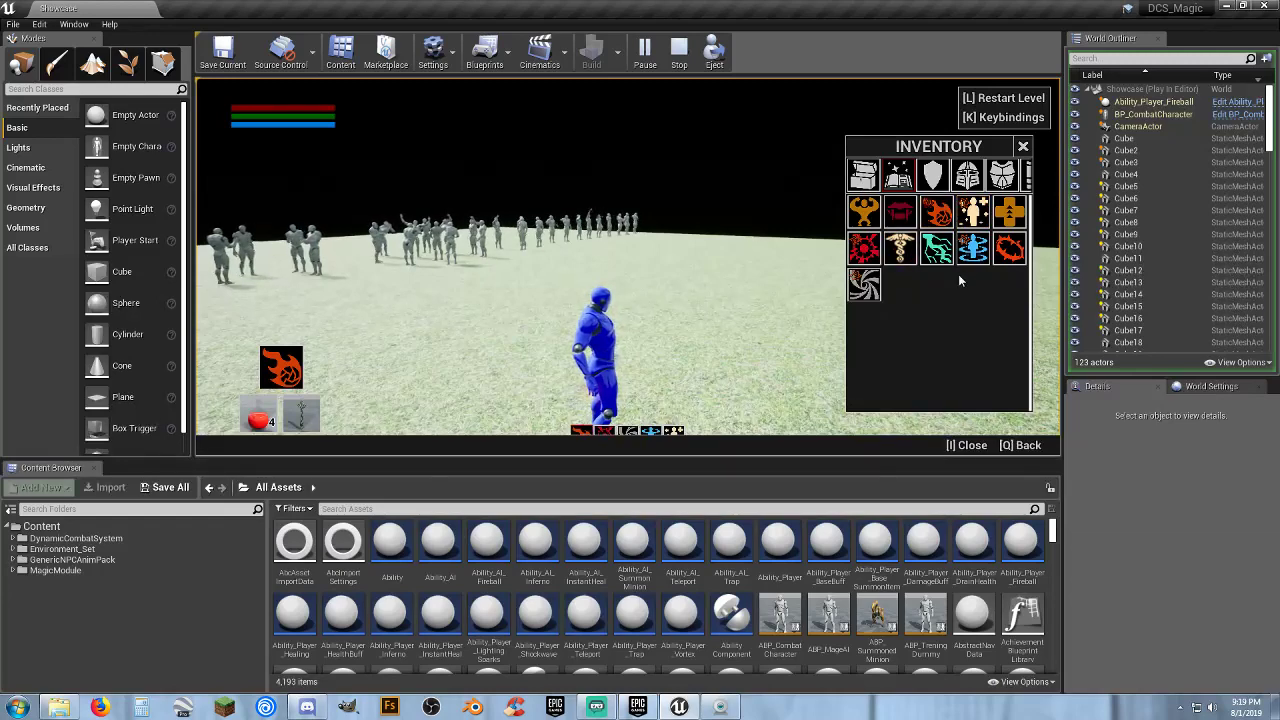
pyautogui.press('i')
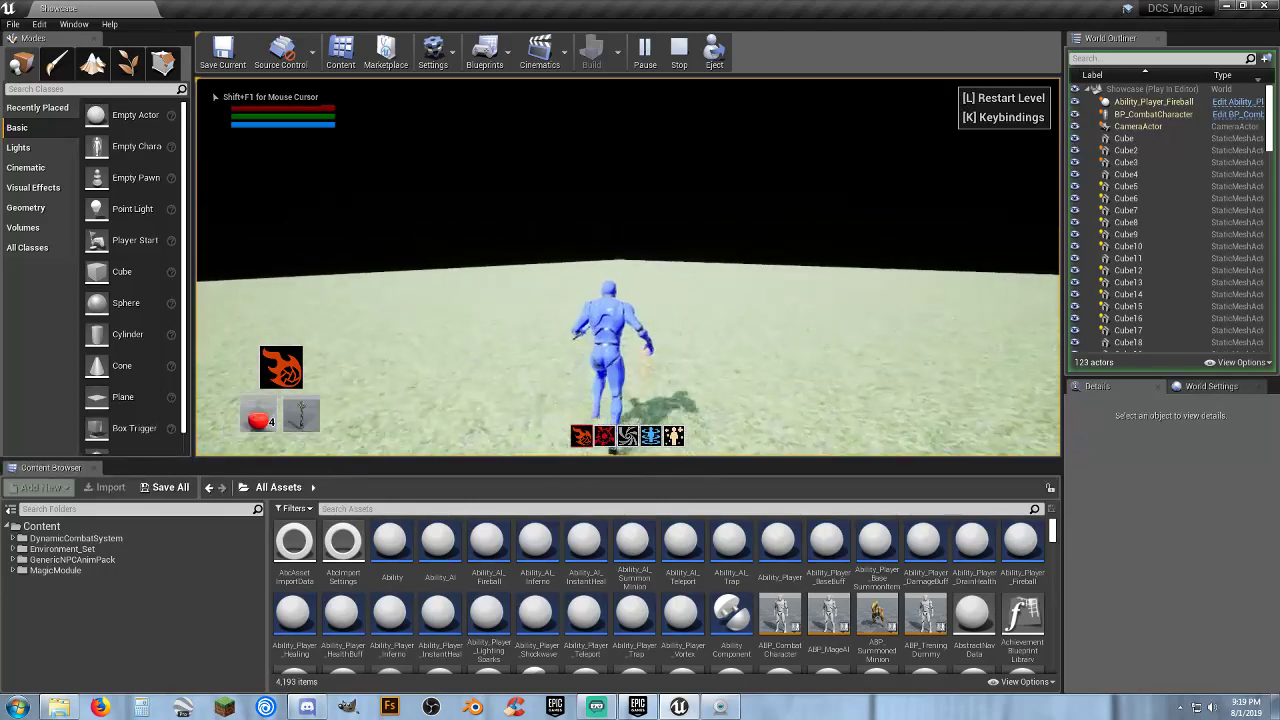
# Move to the empty grass, cast the explosion and whirlwind abilities, and switch to the blue-ringed figure ability
pyautogui.press('w')
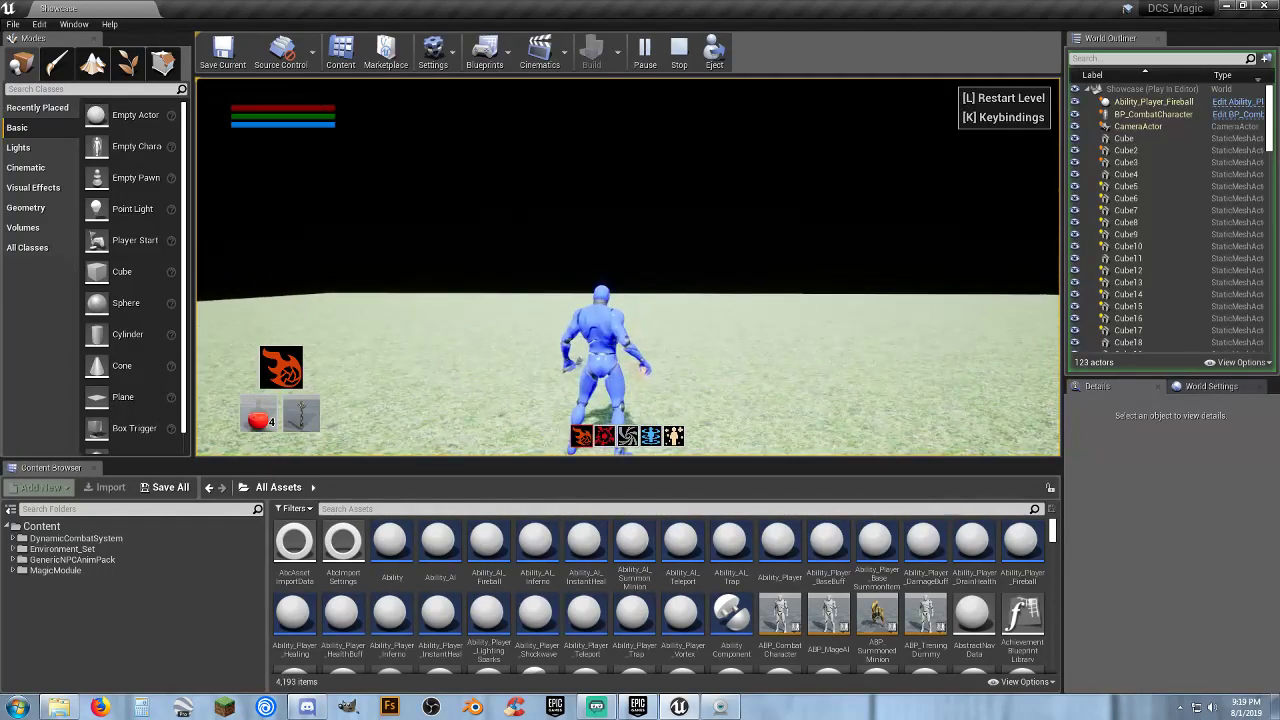
pyautogui.press('2')
pyautogui.press('q')
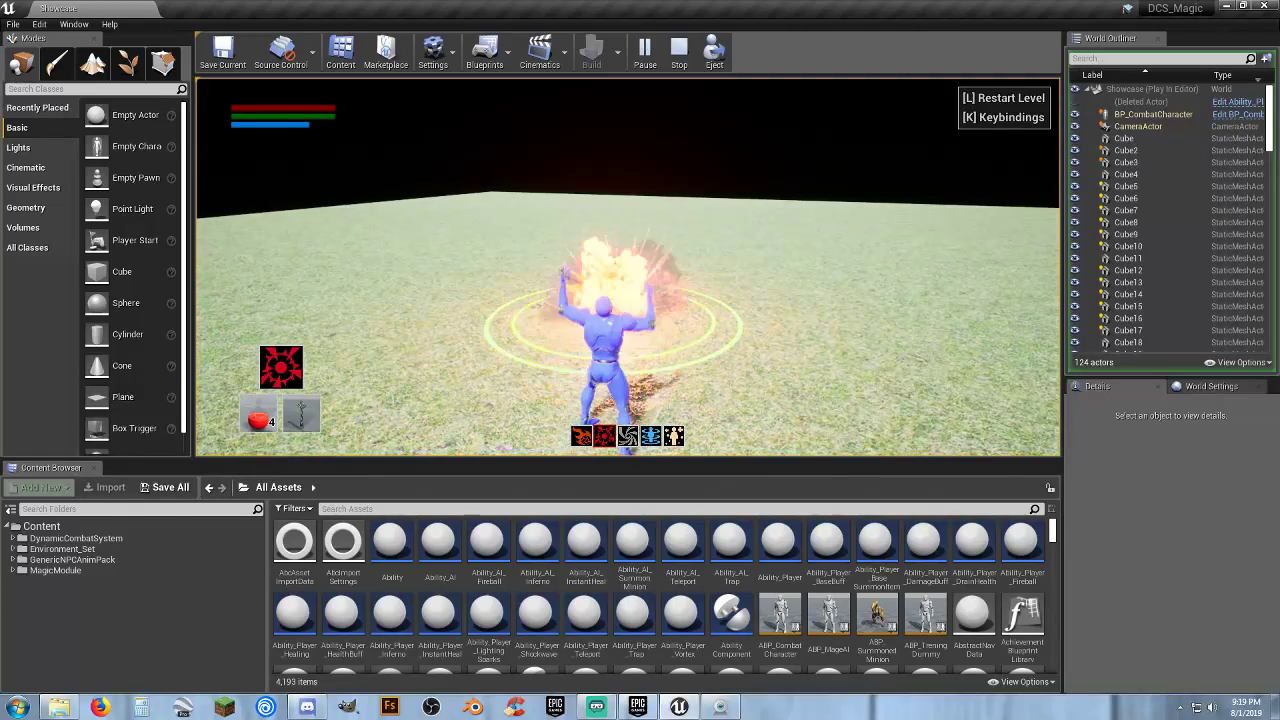
pyautogui.press('q')
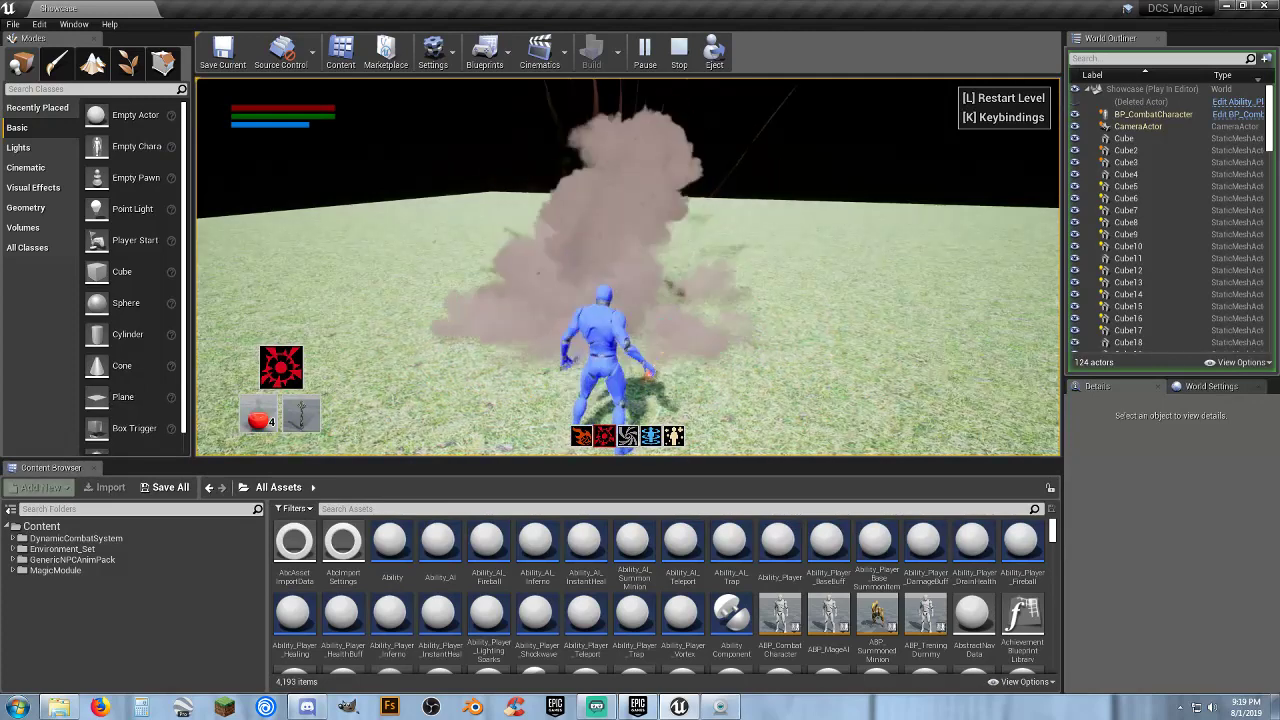
pyautogui.press('3')
pyautogui.press('q')
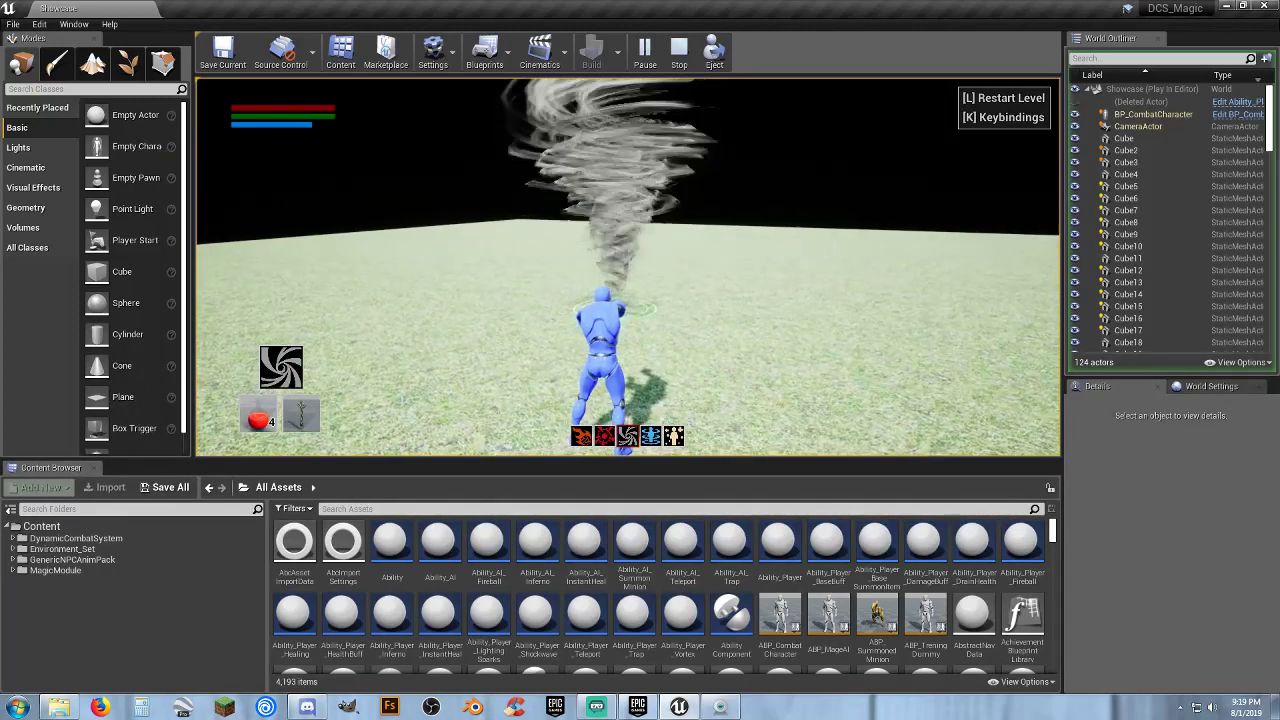
pyautogui.press('4')
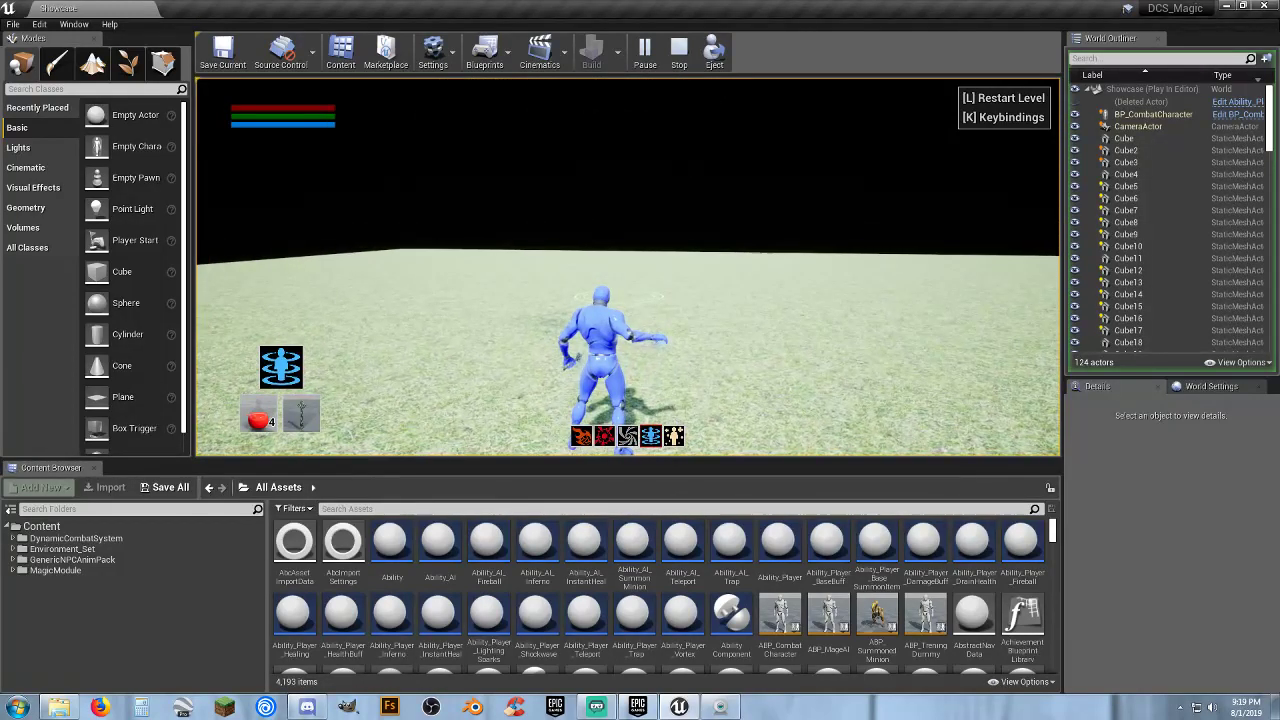
# Walk the character back toward the mannequin groups and counters to view them from the open ground
pyautogui.press('w')
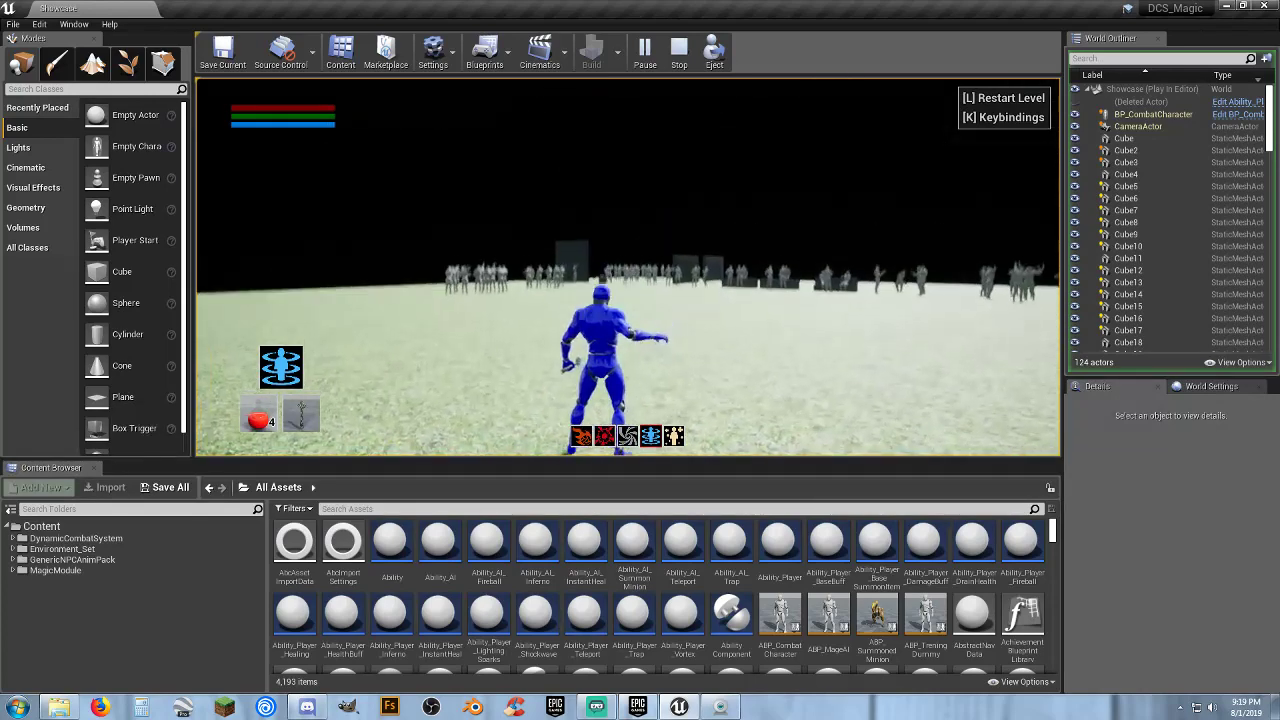
pyautogui.press('w')
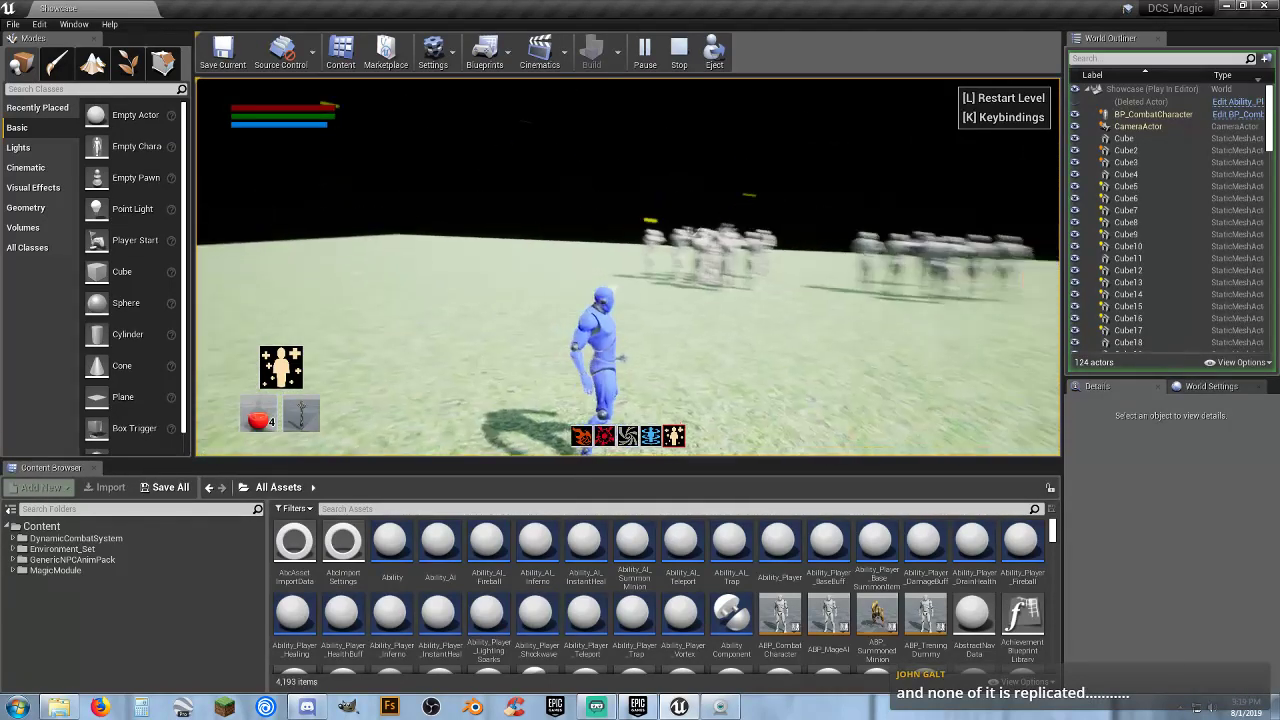
pyautogui.press('w')
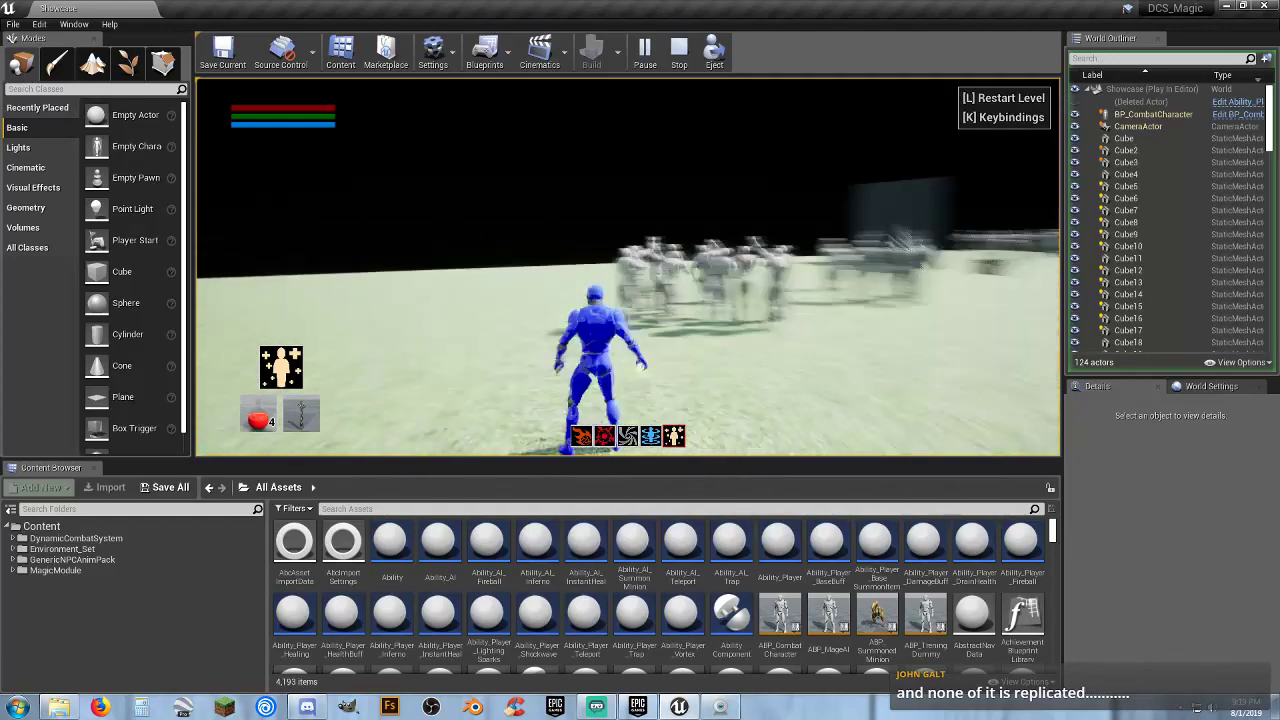
pyautogui.press('w')
pyautogui.press('w')
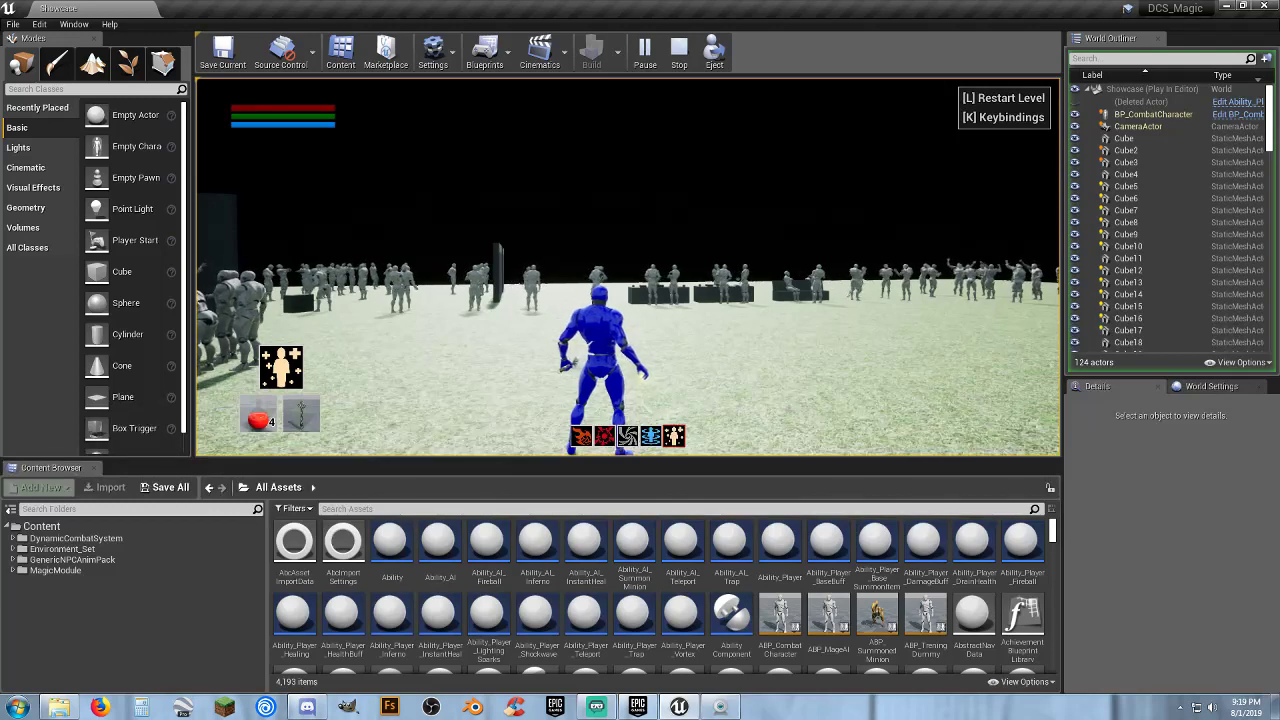
# Move the character toward the mannequin groups, cast the whirlwind ability in front of them, and end the play session
pyautogui.press('w')
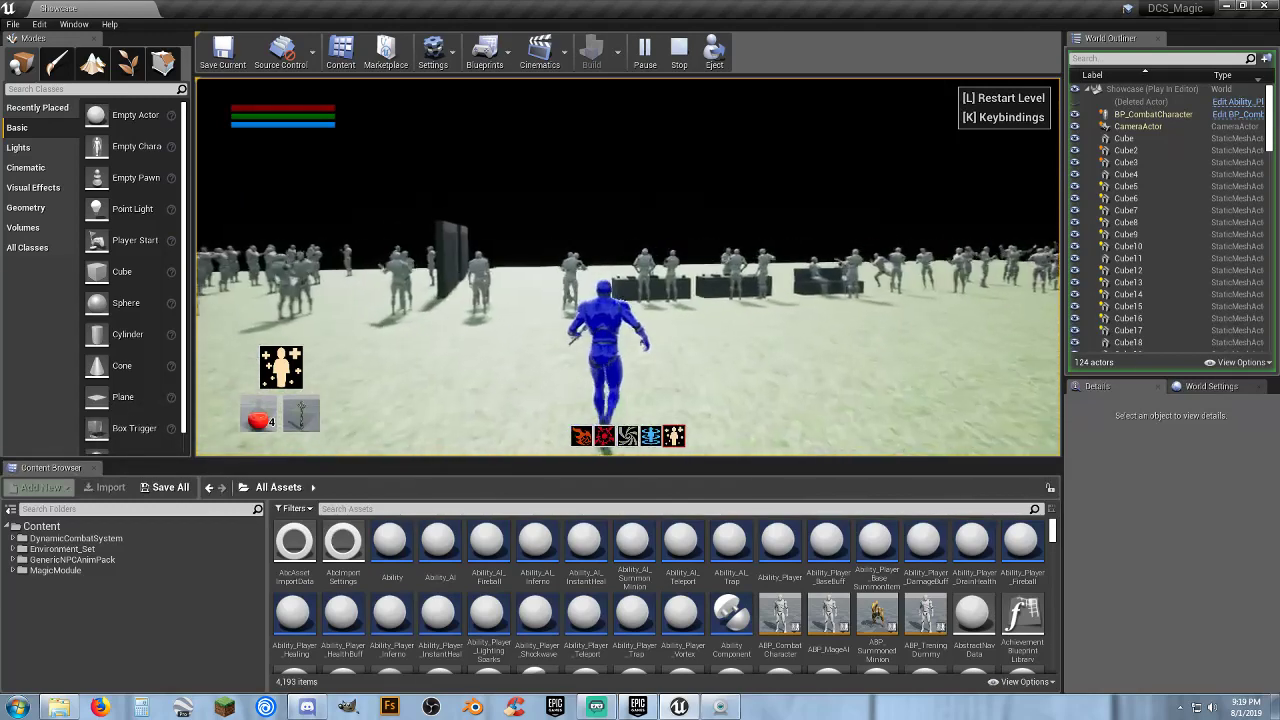
pyautogui.press('q')
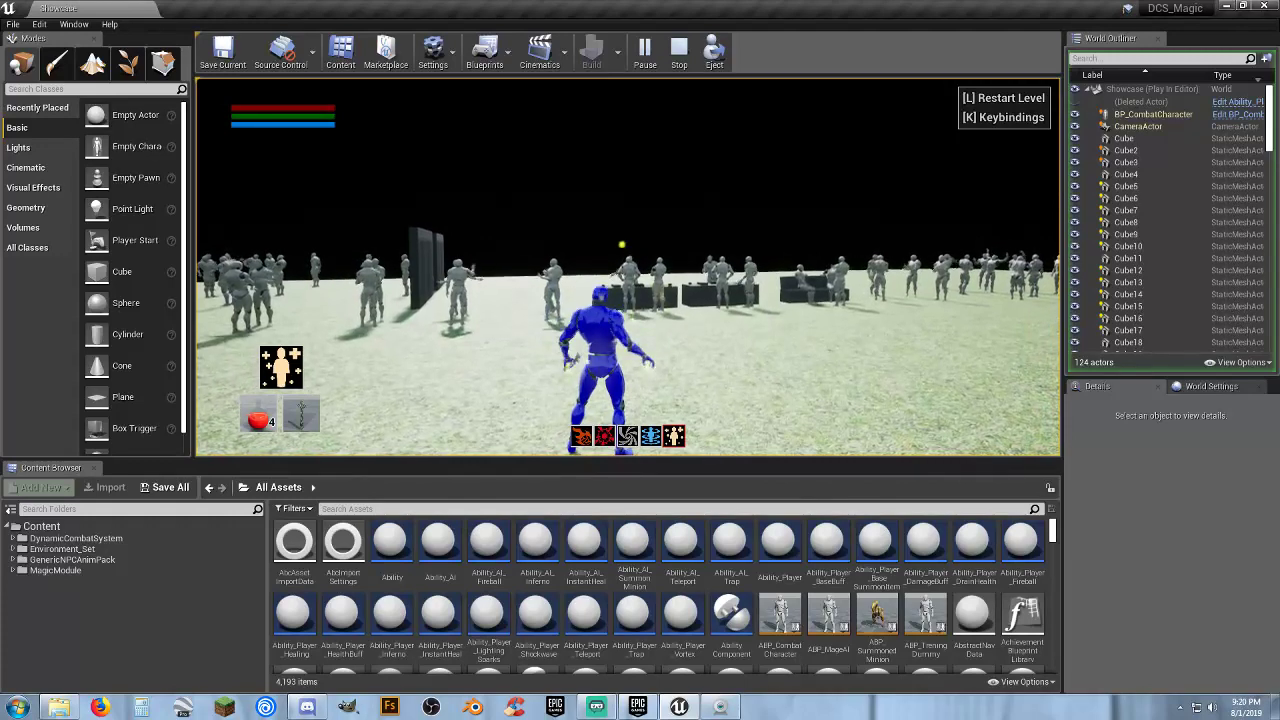
pyautogui.press('3')
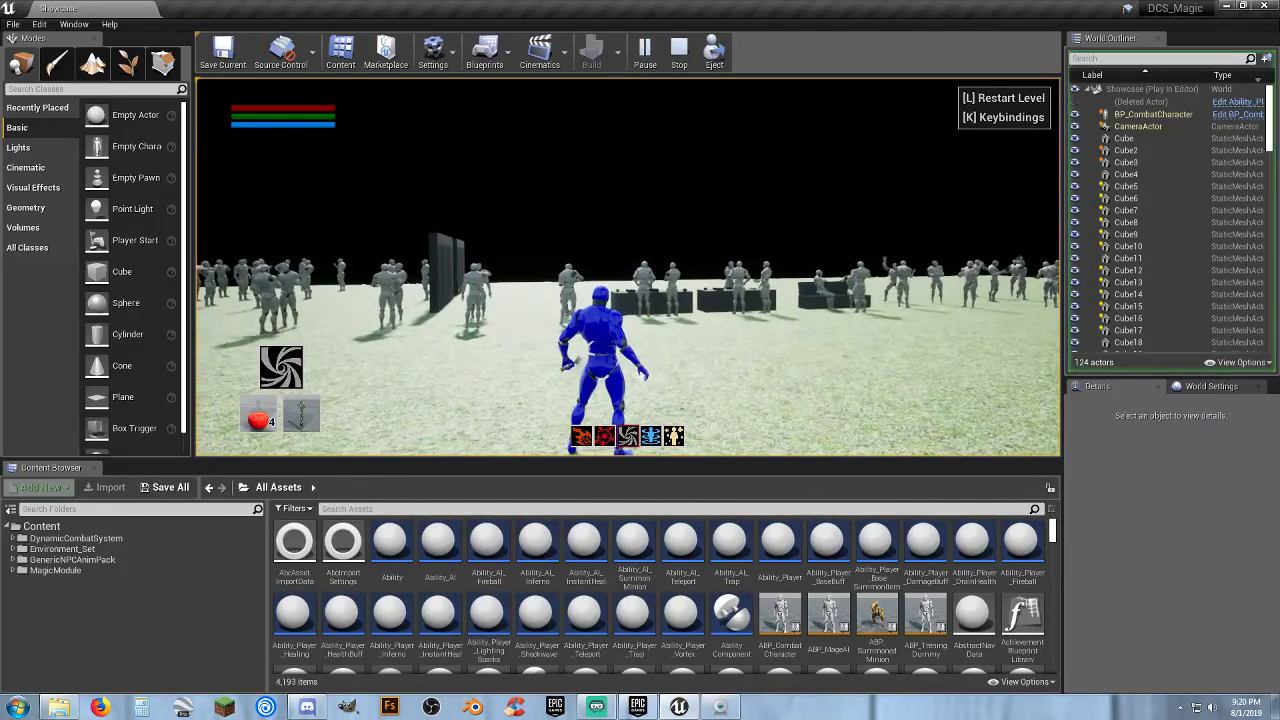
pyautogui.press('q')
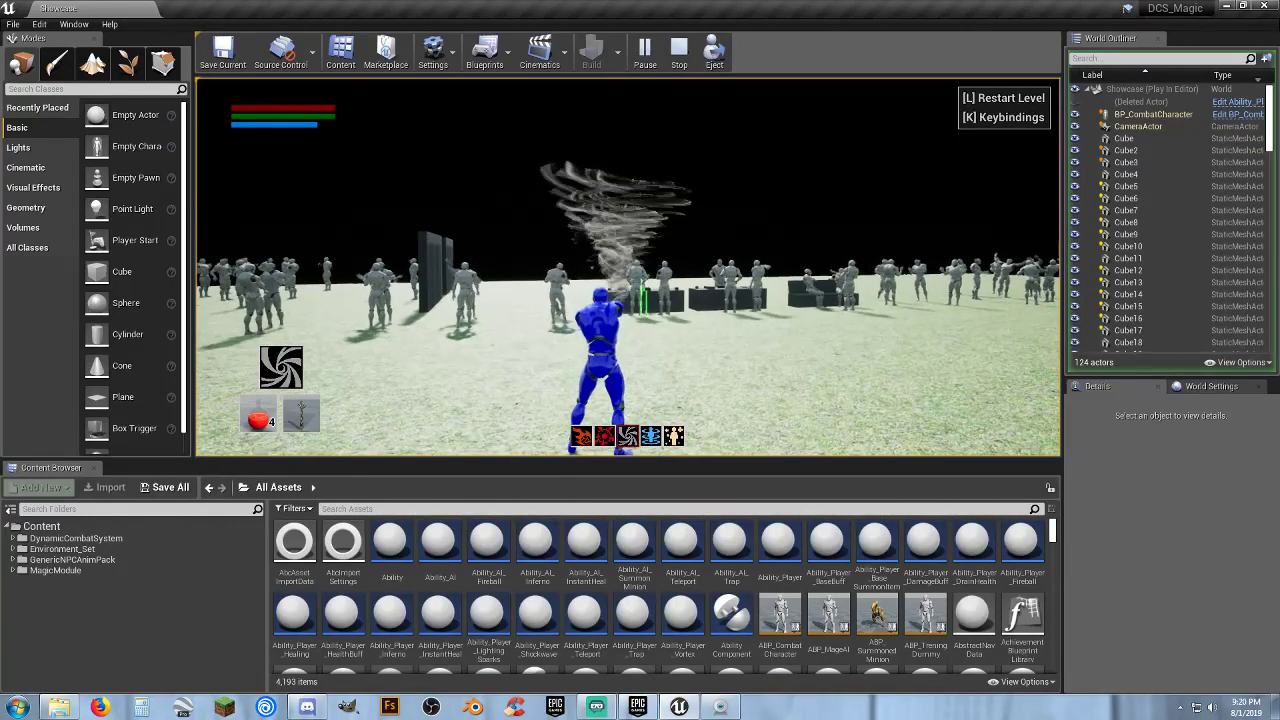
pyautogui.press('s')
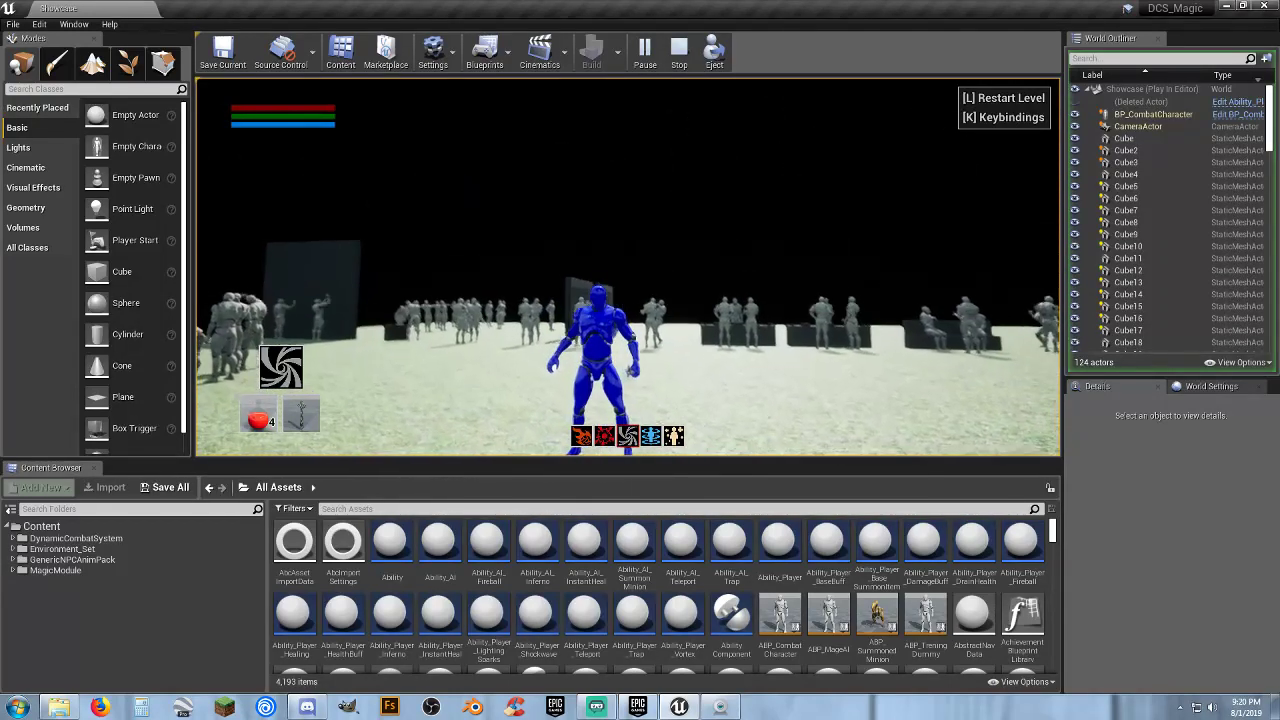
pyautogui.press('Escape')
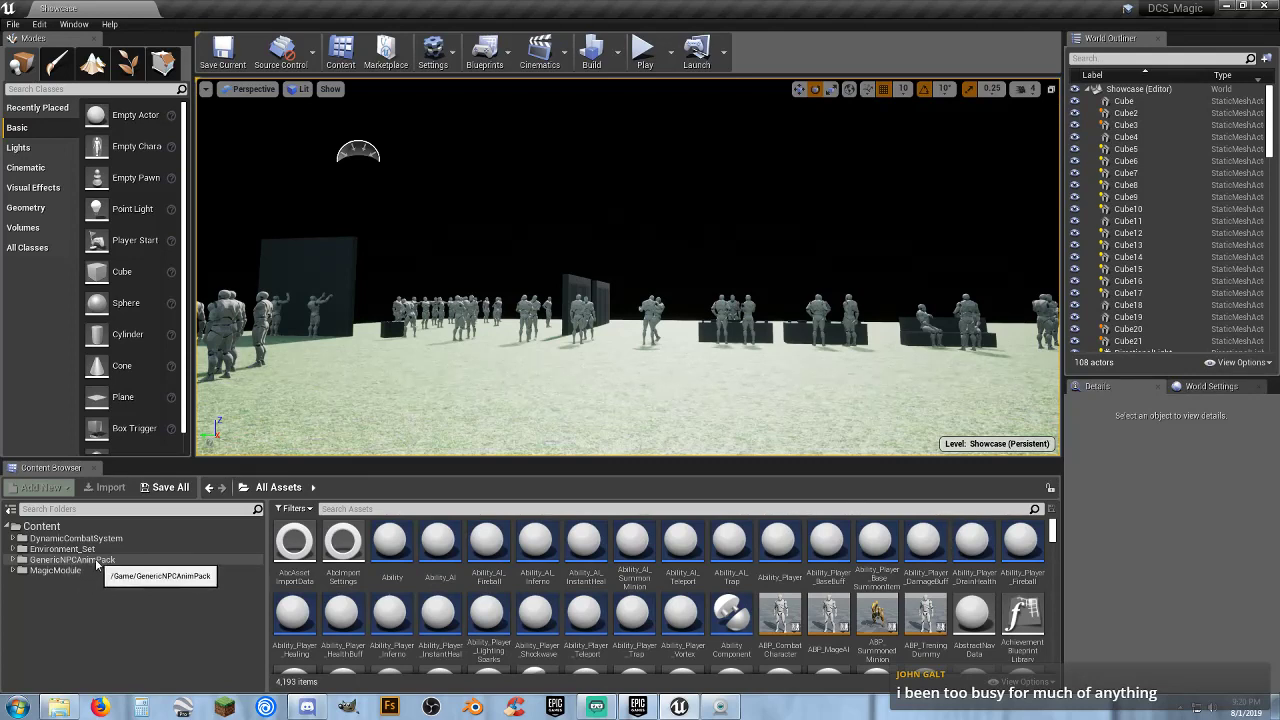
# Browse to the Maps folder of Environment_Set and open the Environment_Set_Map level
pyautogui.click(17, 550)
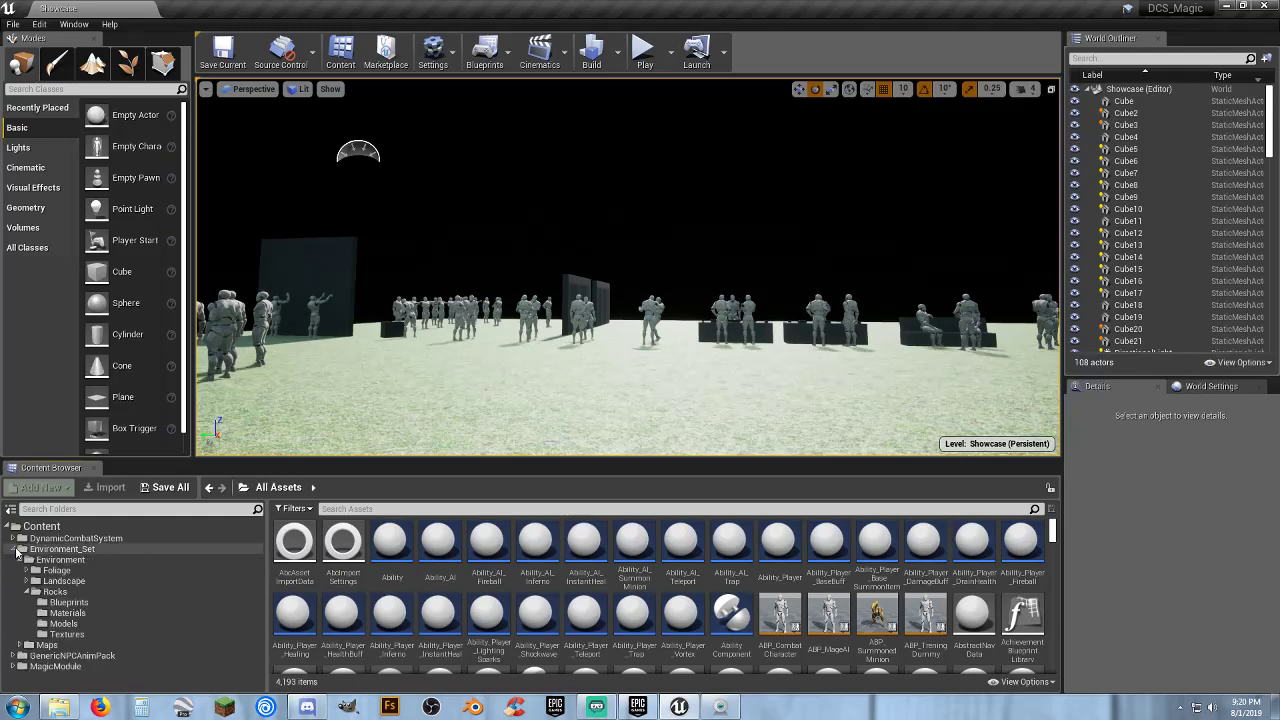
pyautogui.click(26, 592)
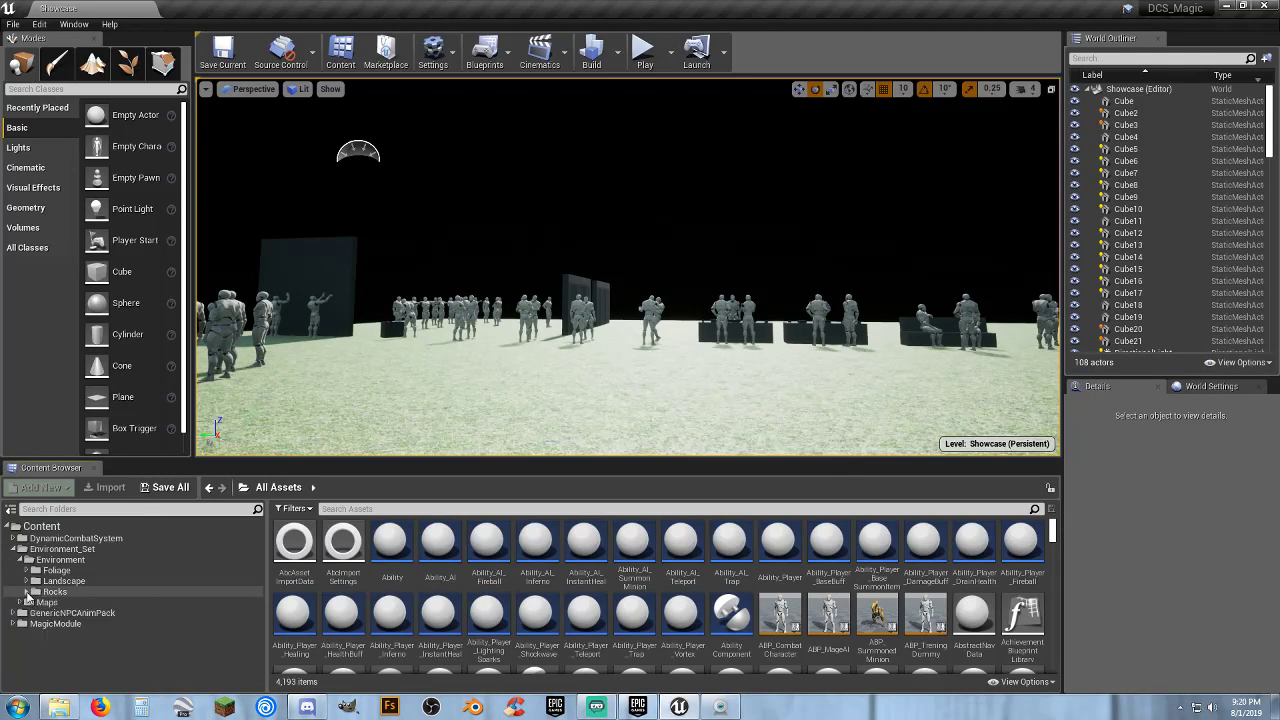
pyautogui.click(136, 604)
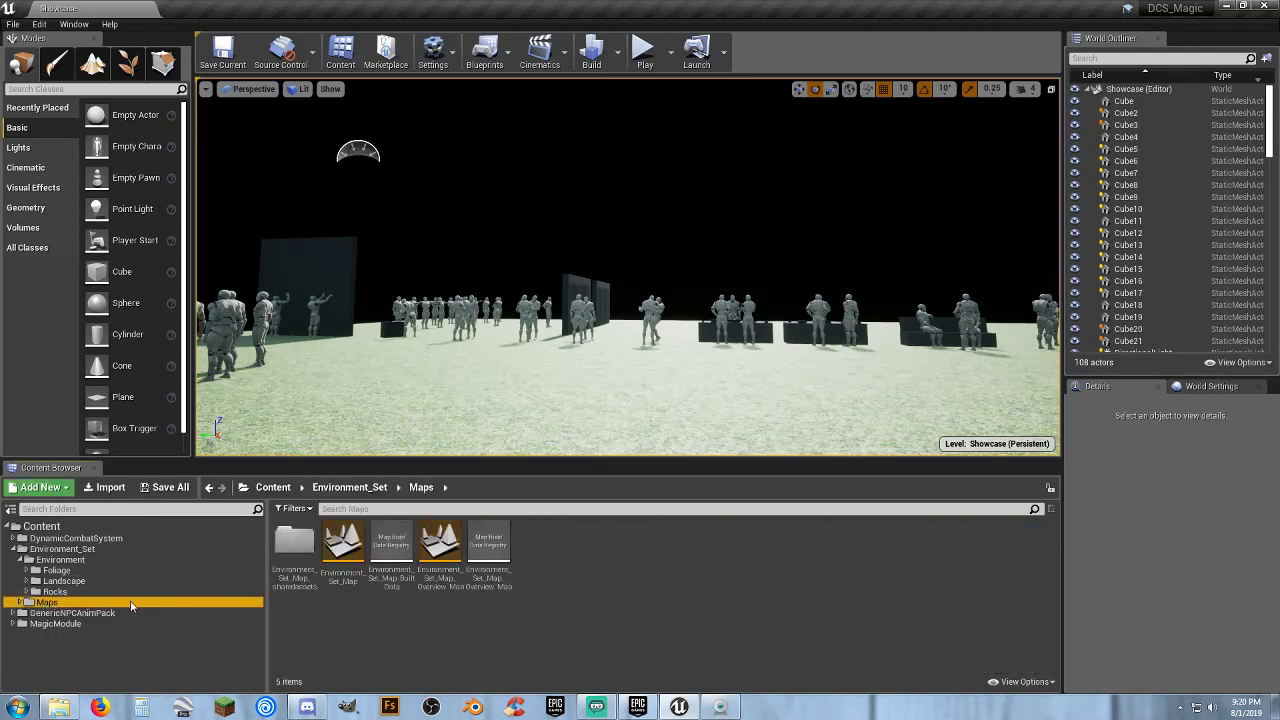
pyautogui.click(378, 628)
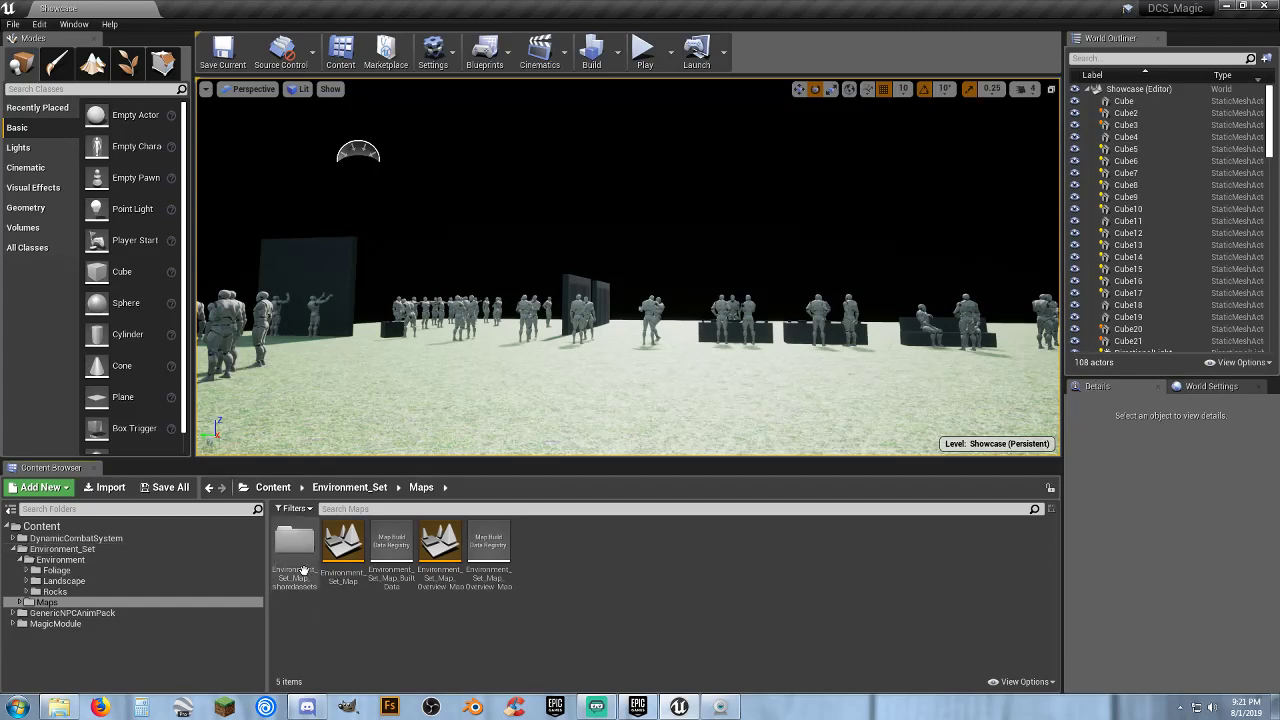
pyautogui.click(336, 584)
pyautogui.doubleClick(336, 584)
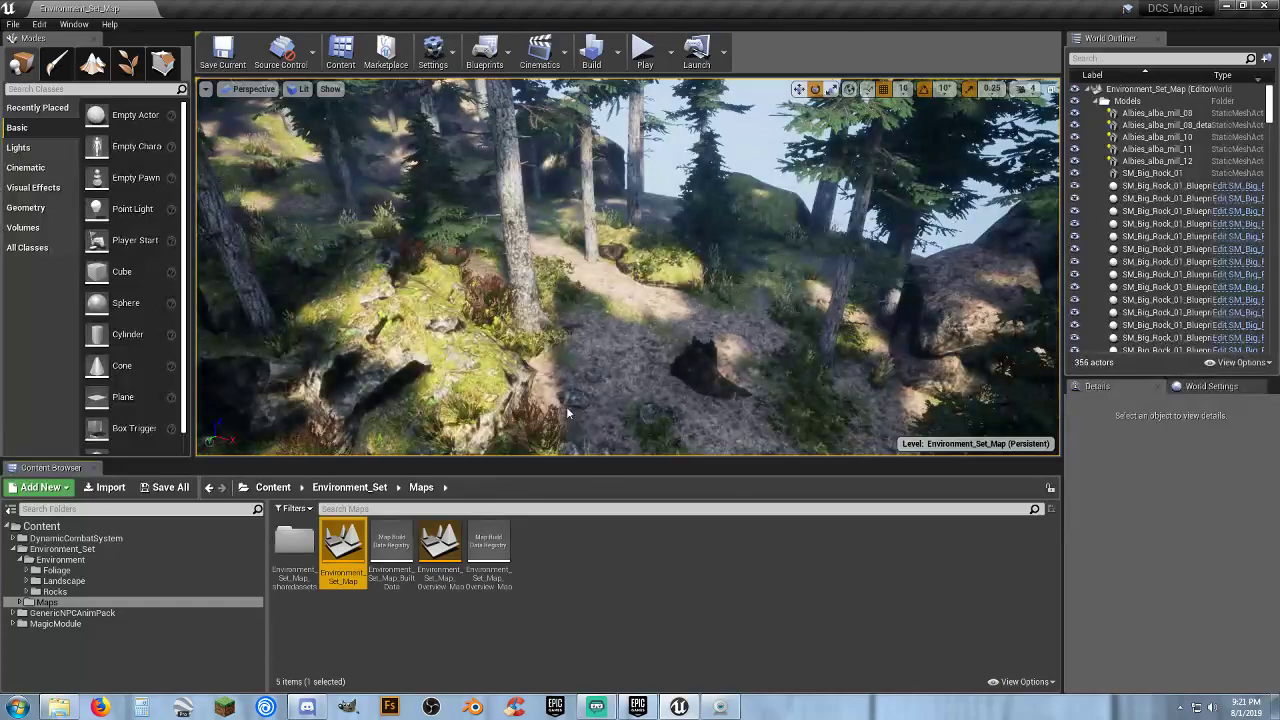
# Inspect the forest scenery, start playing the level on the dirt road, and cast the fireball ability at the creature ahead
pyautogui.moveTo(582, 348); pyautogui.dragTo(245, 340, button='right')
pyautogui.moveTo(628, 266); pyautogui.dragTo(330, 205, button='right')
pyautogui.moveTo(532, 335); pyautogui.dragTo(645, 296, button='right')
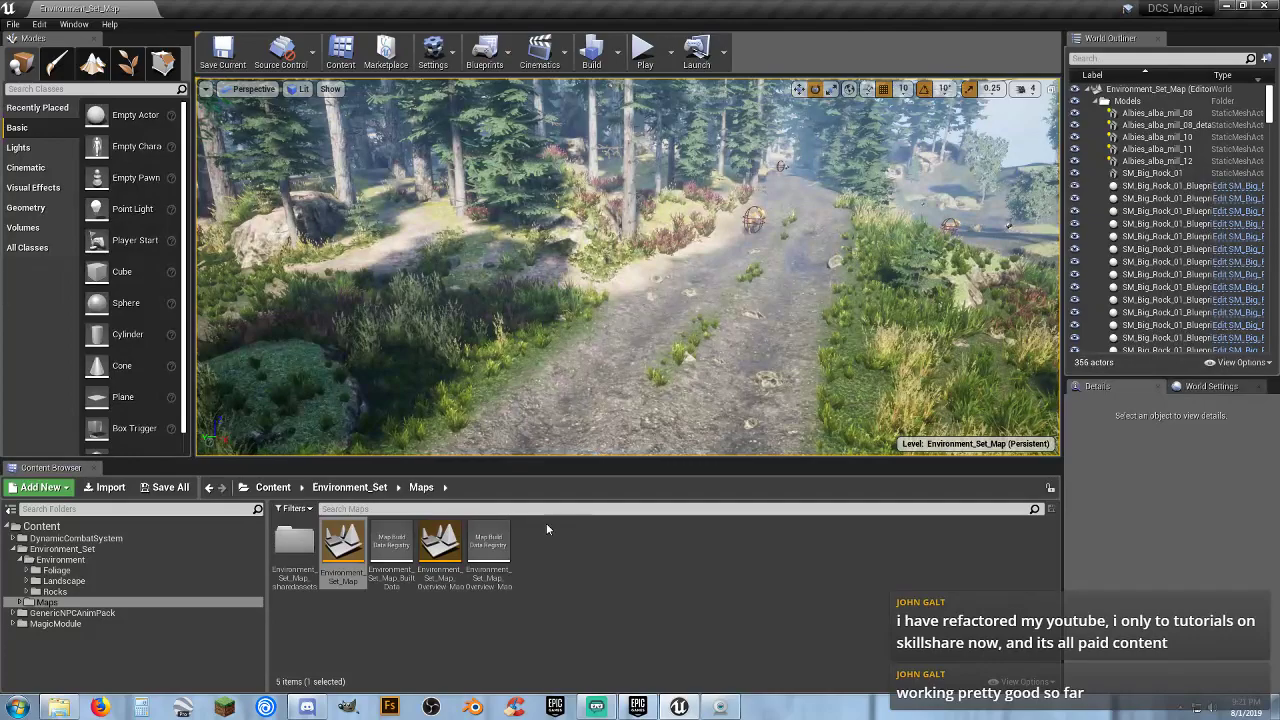
pyautogui.click(646, 57)
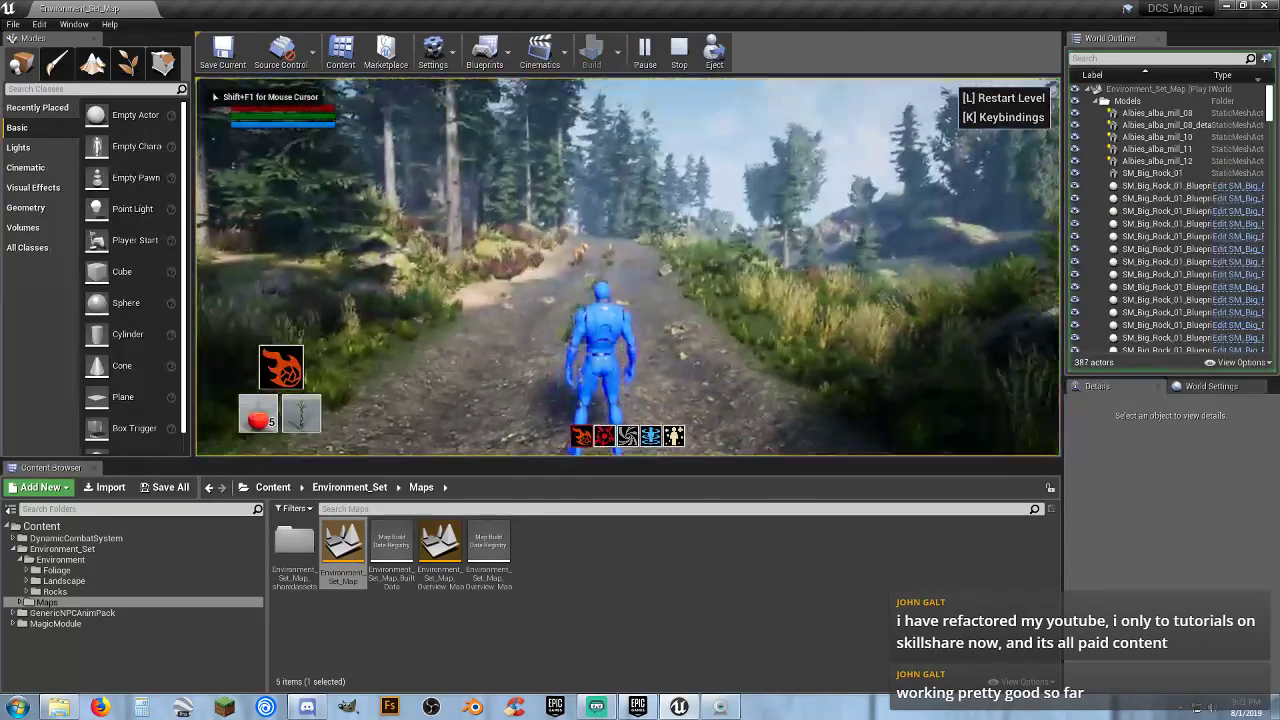
pyautogui.press('w')
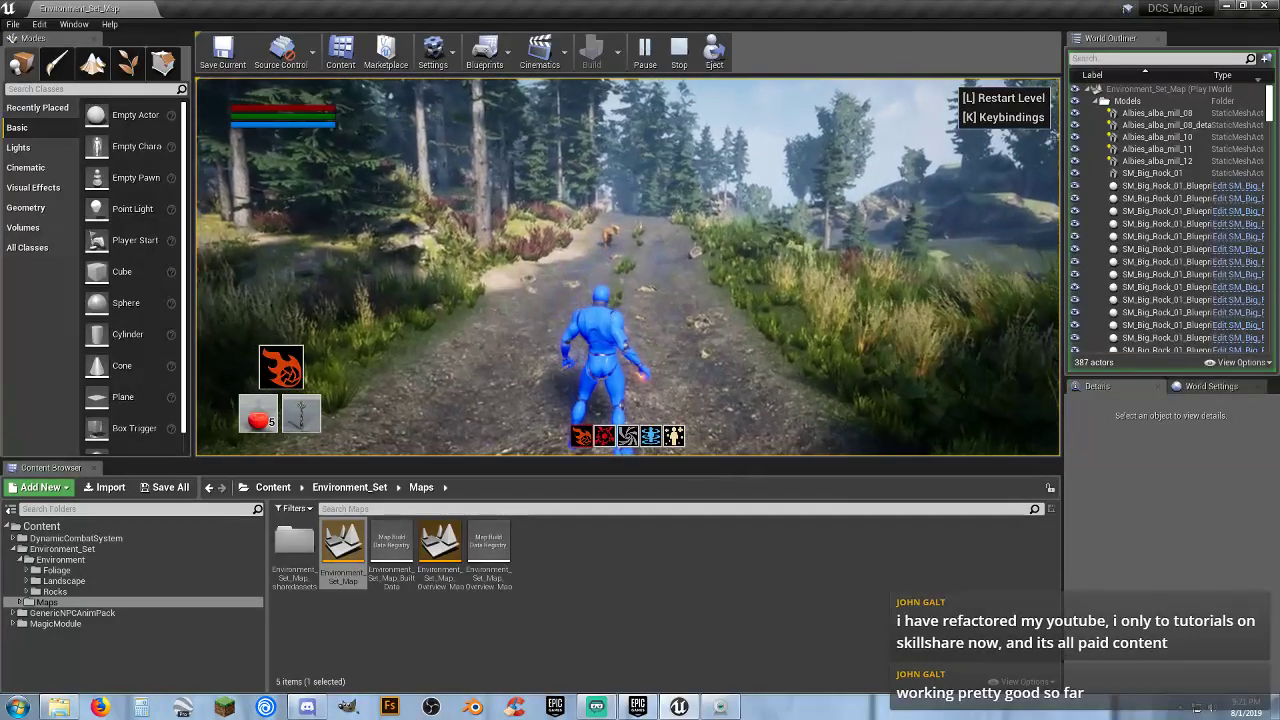
pyautogui.click(627, 267)
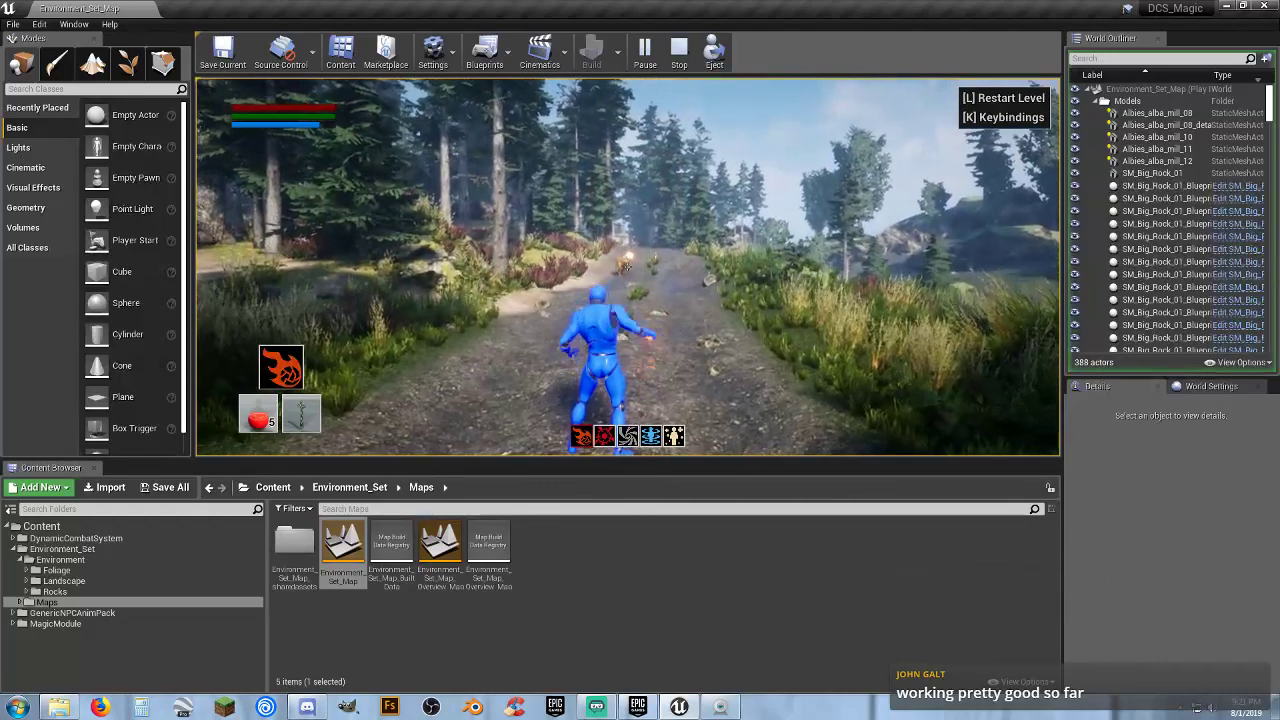
pyautogui.click(627, 267)
# Run the character off the road into the tall grass, try the red explosion ability, and switch back to the fireball ability
pyautogui.press('w')
pyautogui.press('w')
pyautogui.press('w')
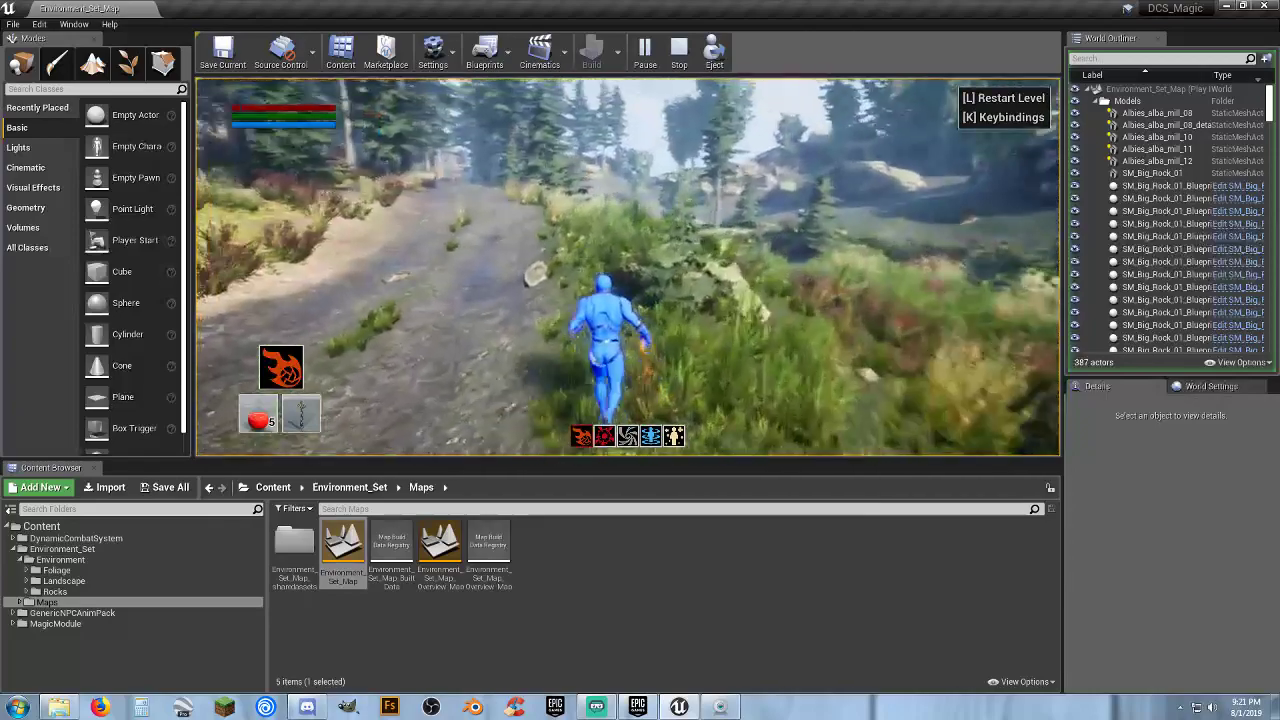
pyautogui.press('w')
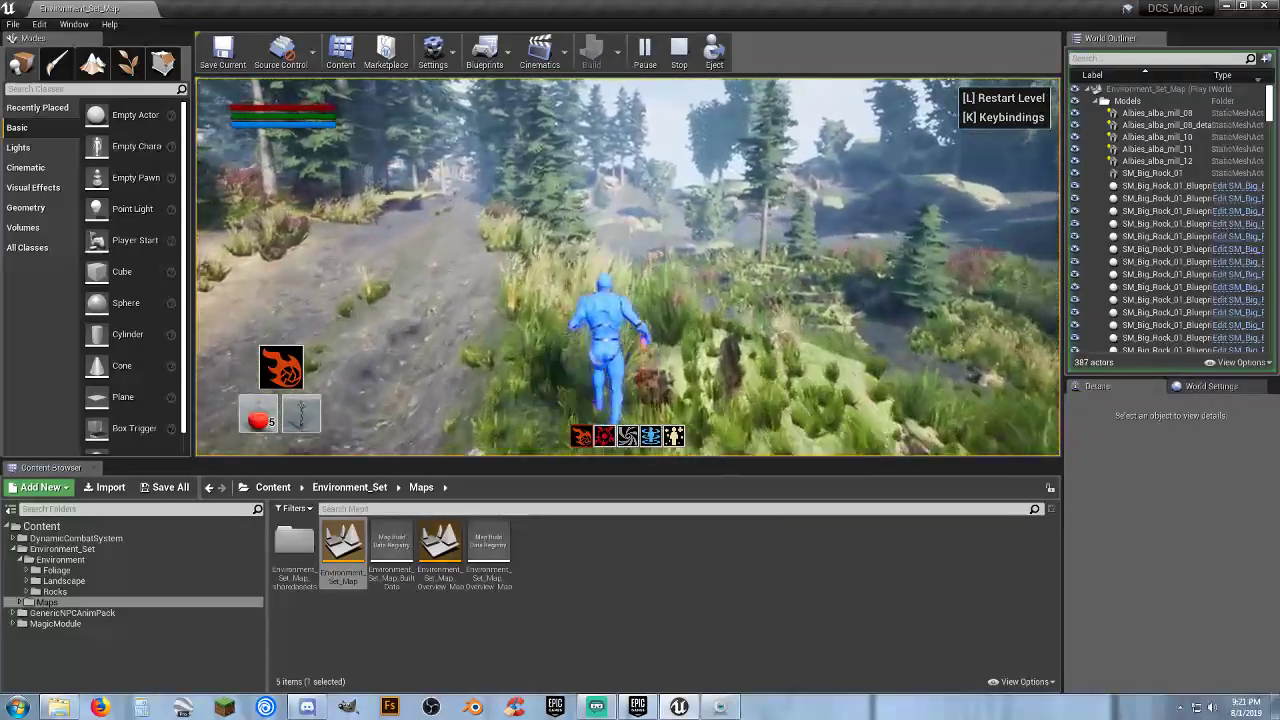
pyautogui.press('w')
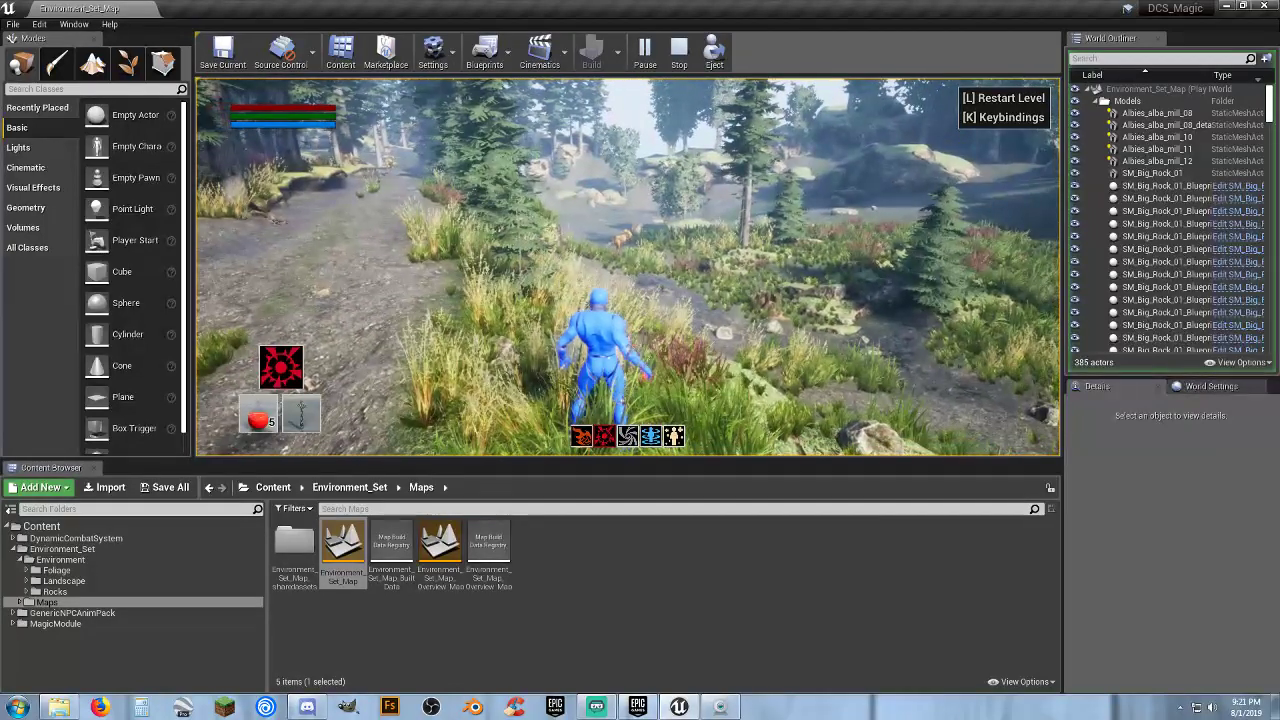
pyautogui.press('1')
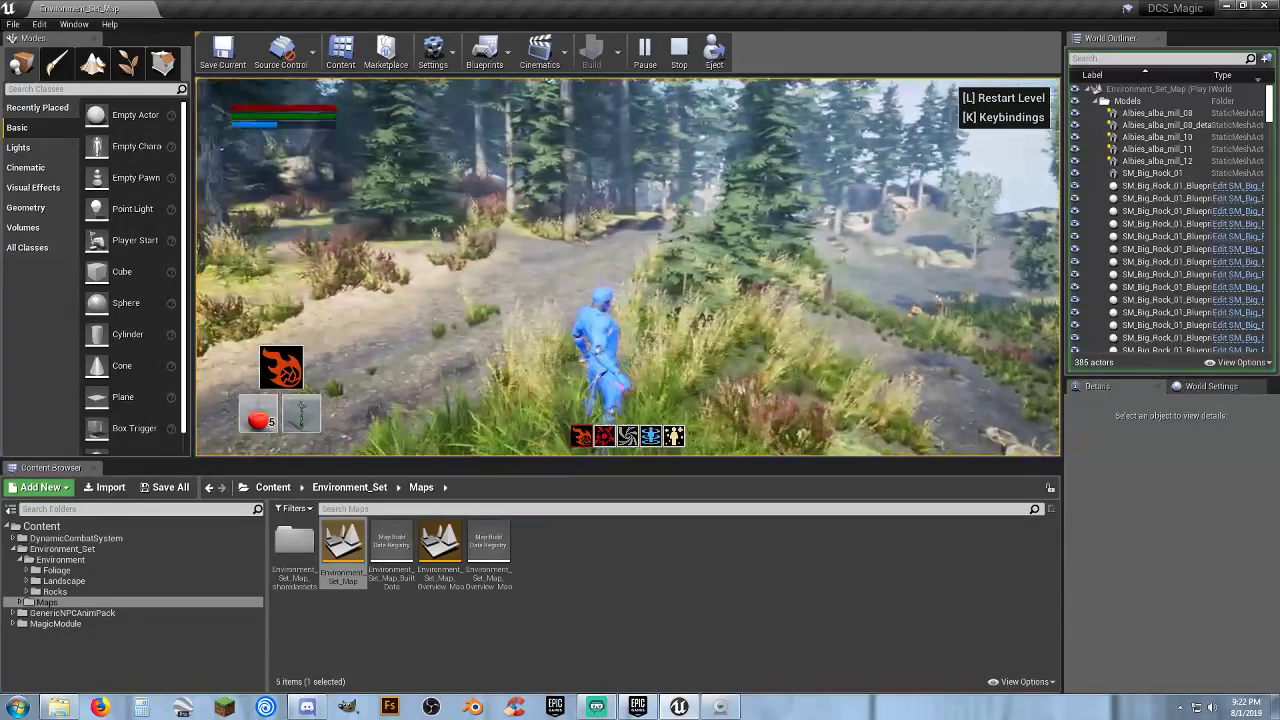
# Run the character up the dirt road between the firs and throw fireballs at the enemy on the path
pyautogui.press('w')
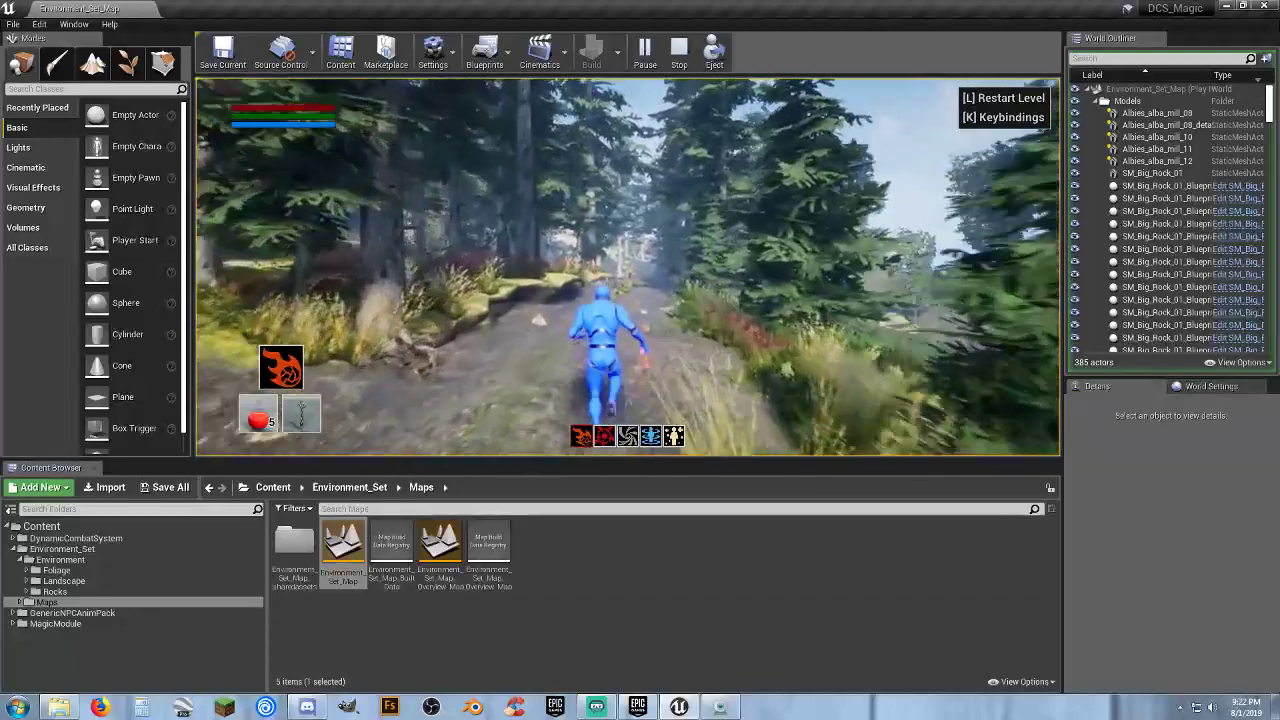
pyautogui.click(627, 266)
pyautogui.click(627, 266)
pyautogui.press('w')
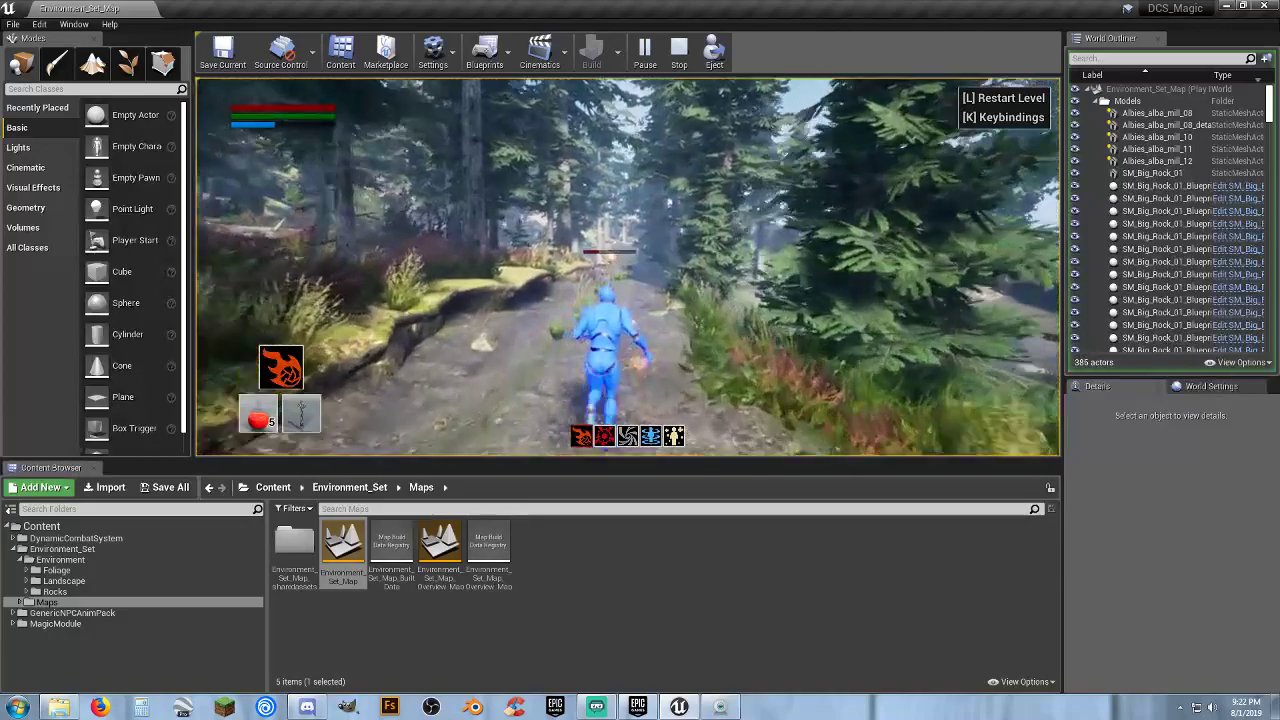
pyautogui.press('w')
pyautogui.press('w')
pyautogui.press('w')
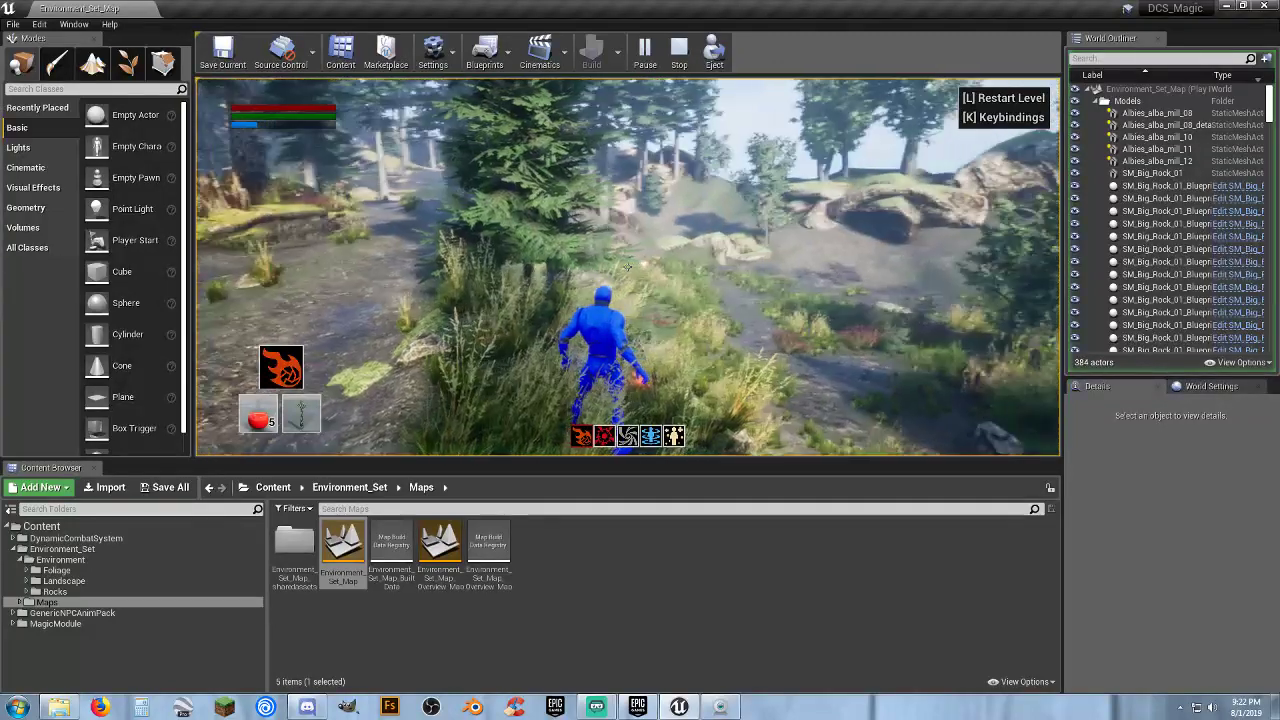
# Follow the shaded road deeper into the forest to examine the environment, and attack the enemy between the trees with fireballs
pyautogui.press('w')
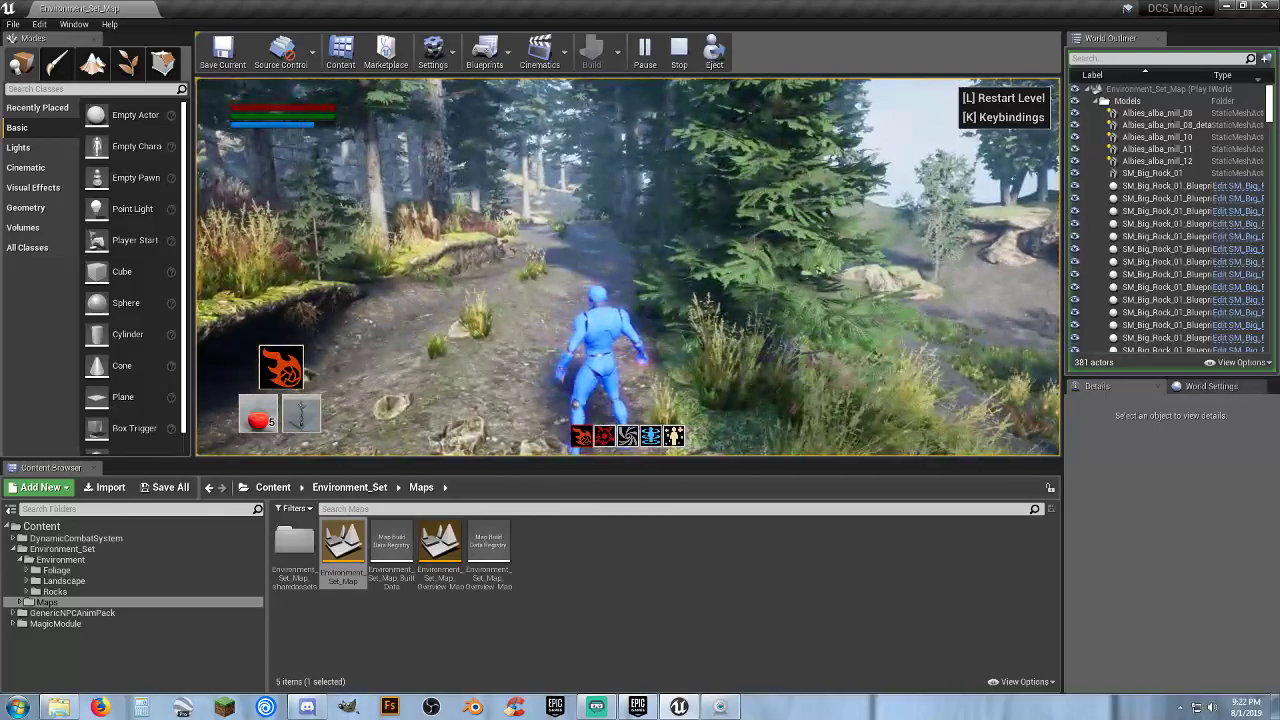
pyautogui.press('w')
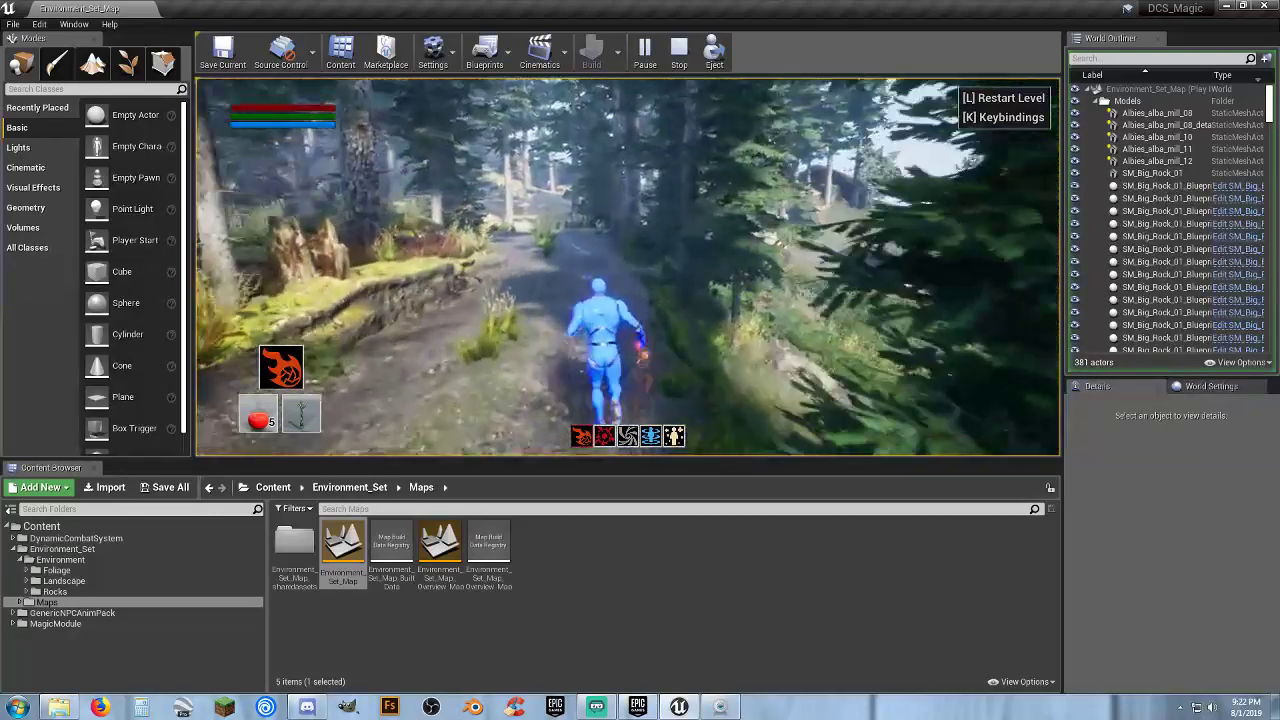
pyautogui.press('w')
pyautogui.press('w')
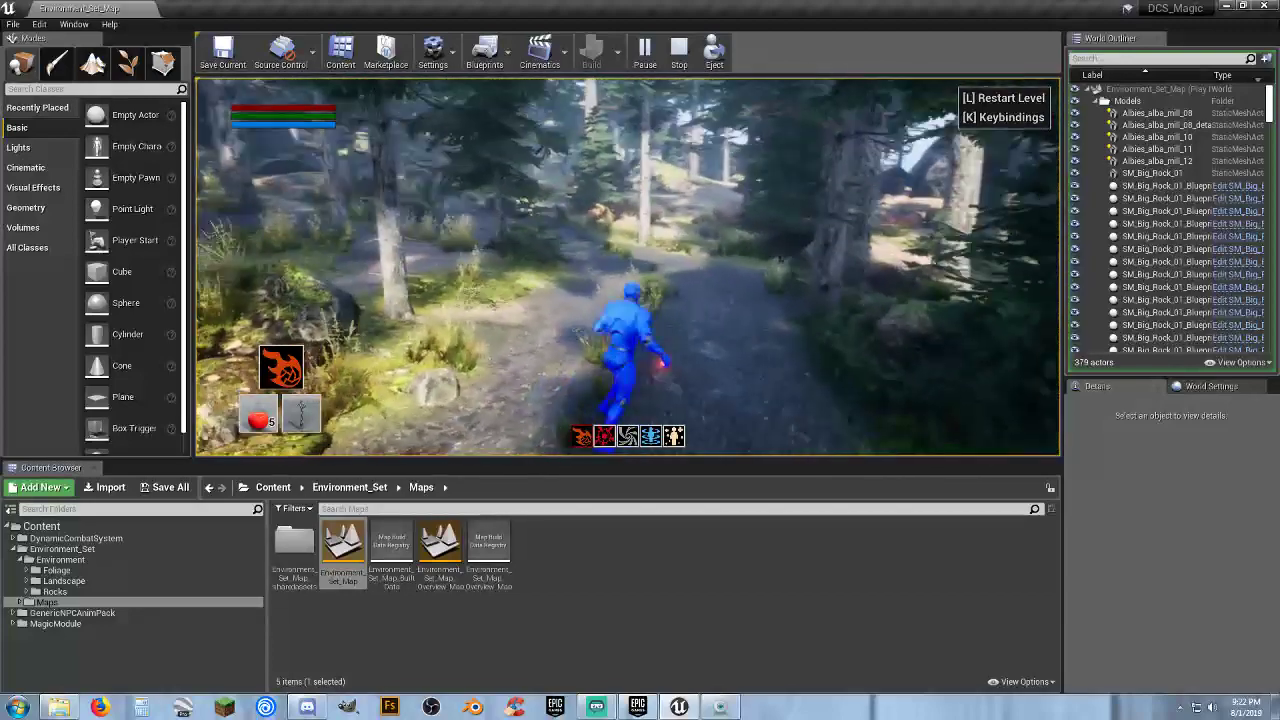
pyautogui.press('w')
pyautogui.press('w')
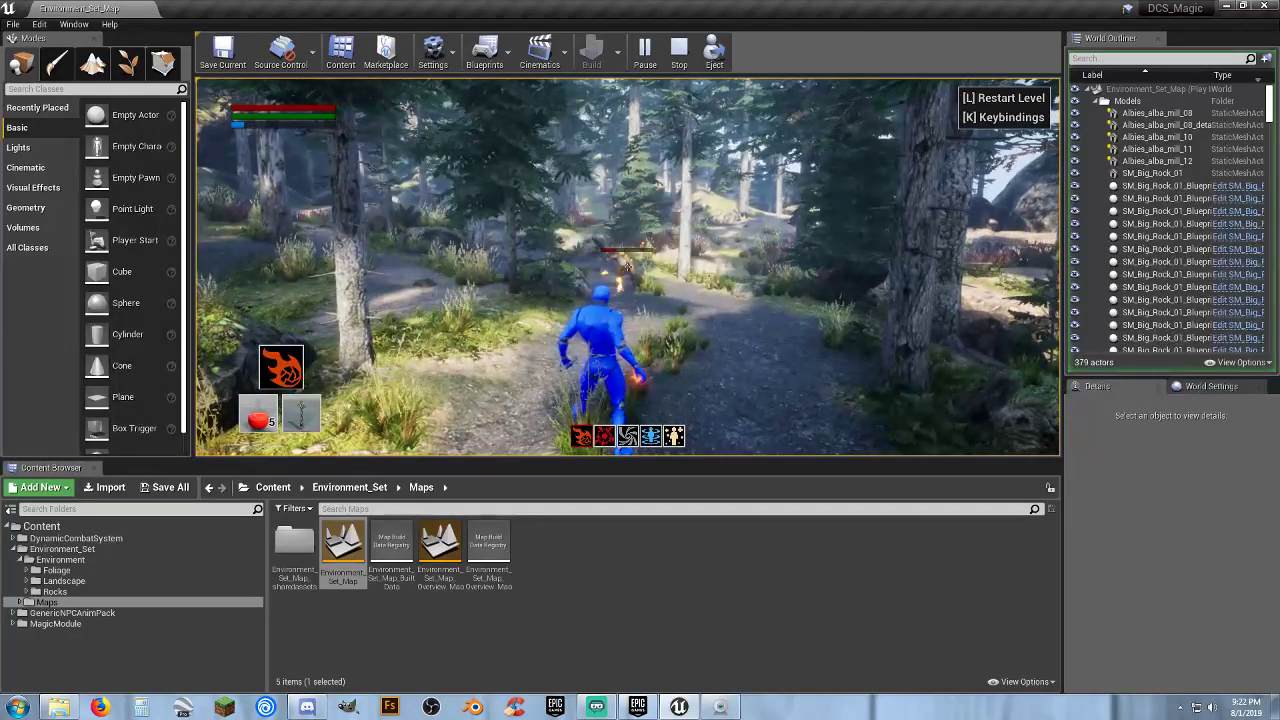
pyautogui.press('w')
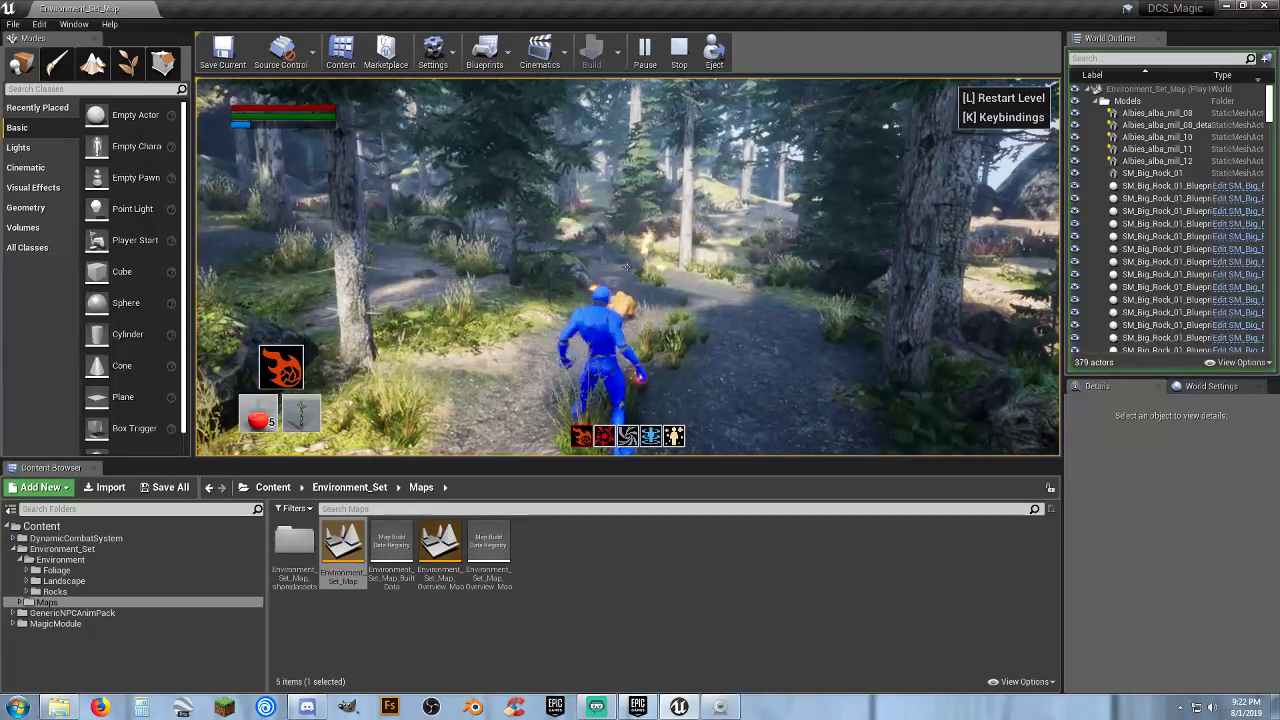
pyautogui.press('w')
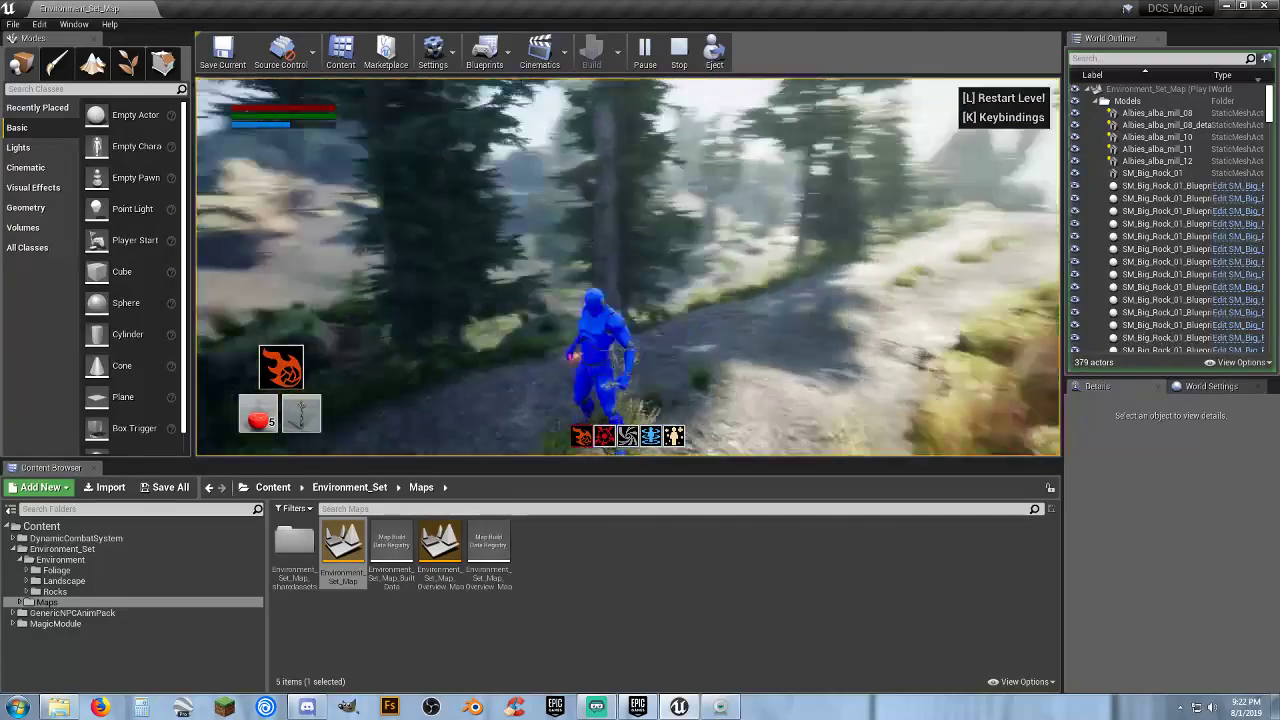
# Advance past the large firs, cast fireballs at the enemy by the trees, and move on to the dark forest path
pyautogui.press('w')
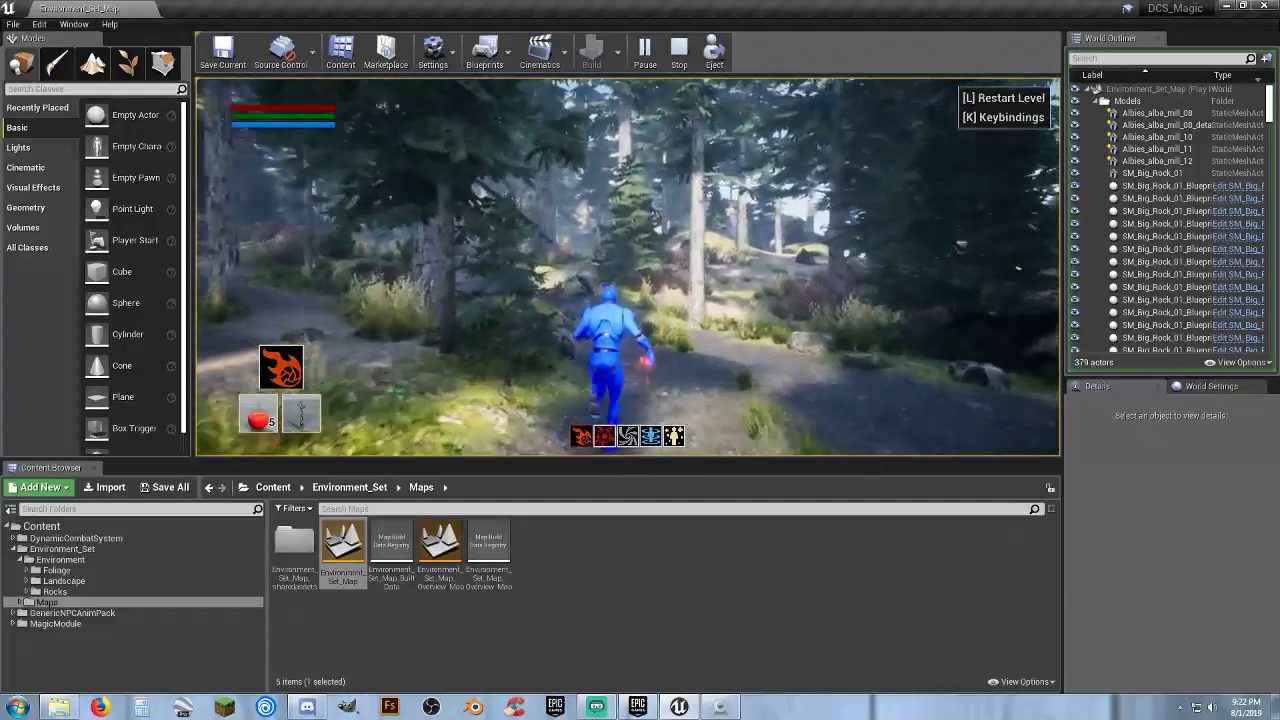
pyautogui.click(627, 267)
pyautogui.click(627, 267)
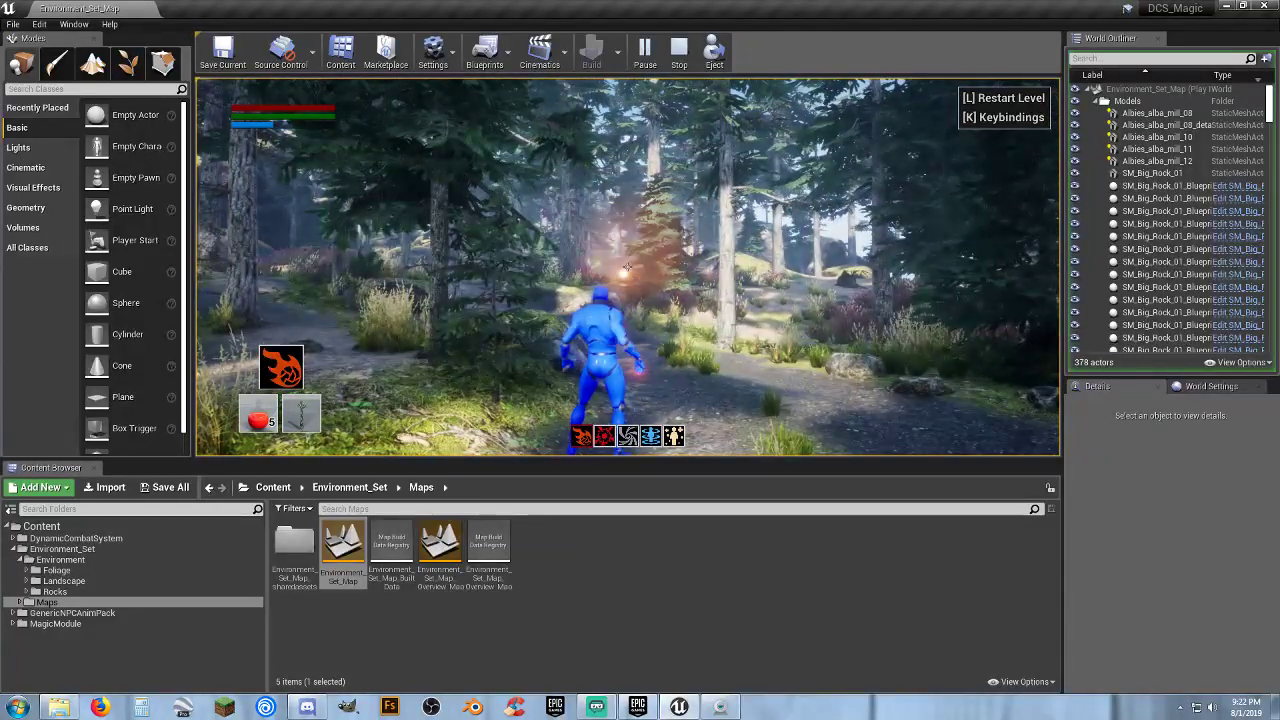
pyautogui.press('w')
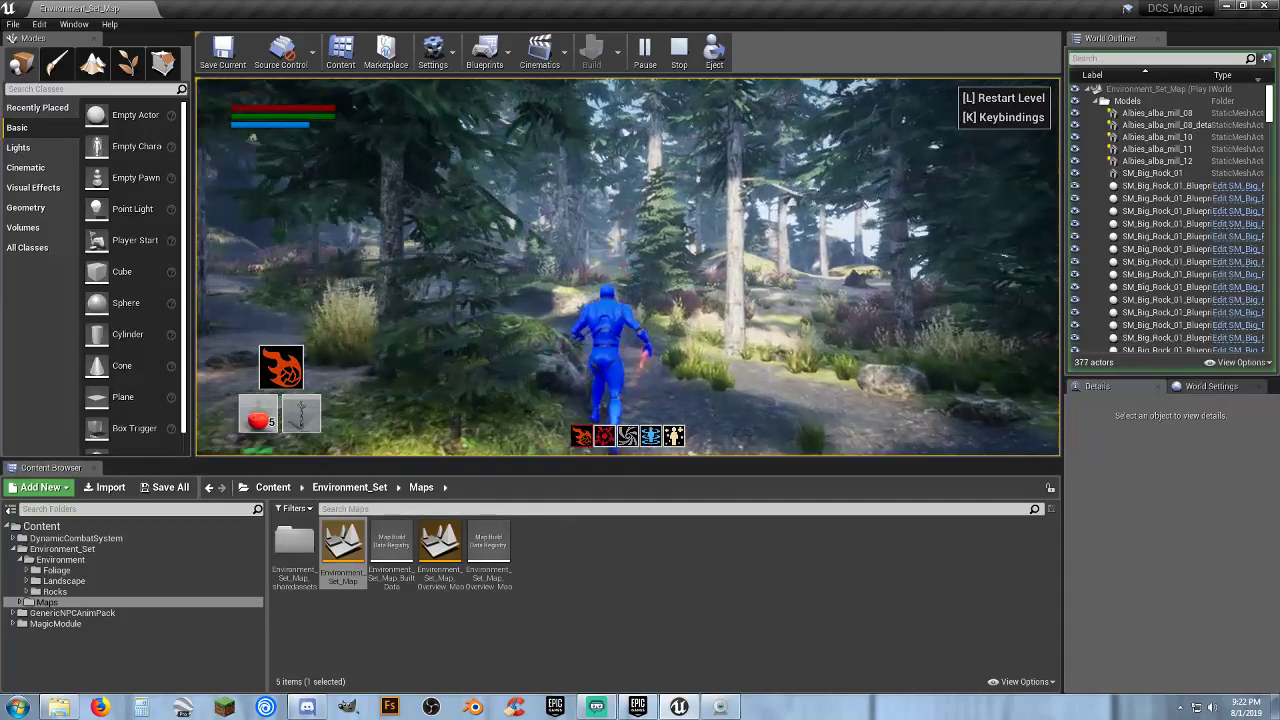
pyautogui.press('w')
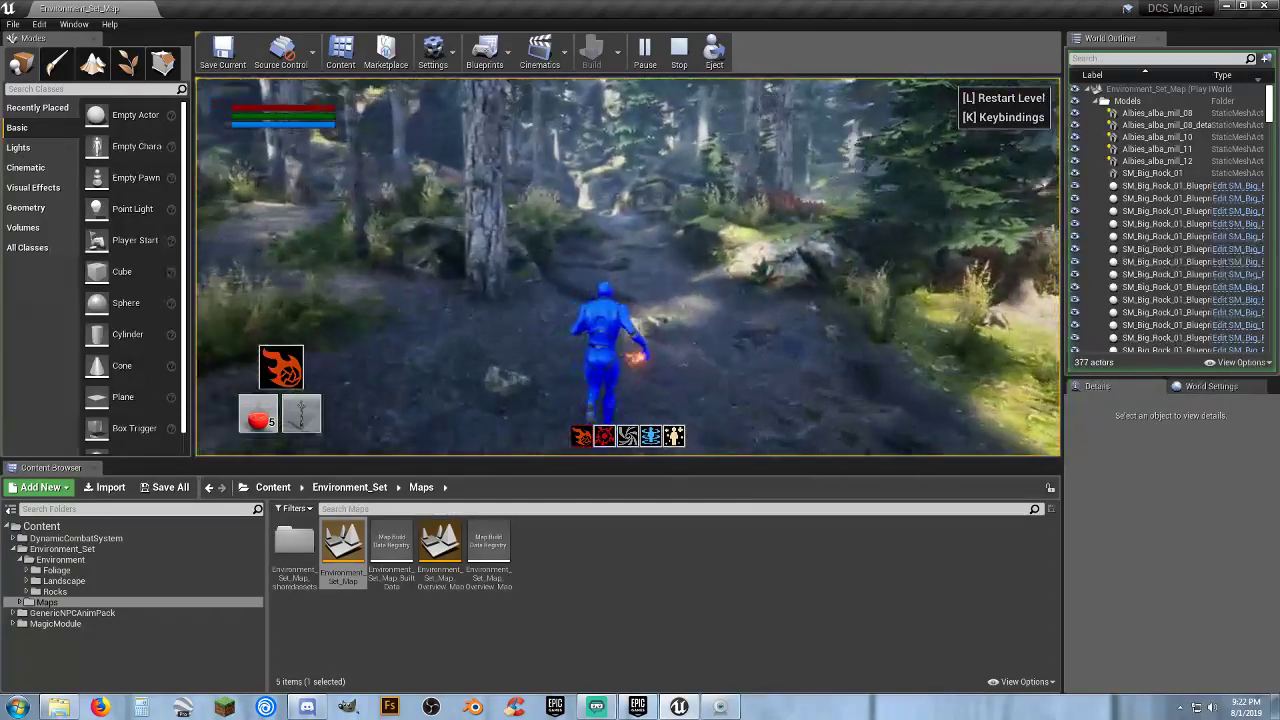
# Run down the sunken forest path, cast fireballs at the two creatures coming along it, and back the character away
pyautogui.press('w')
pyautogui.press('w')
pyautogui.press('w')
pyautogui.press('w')
pyautogui.click(627, 266)
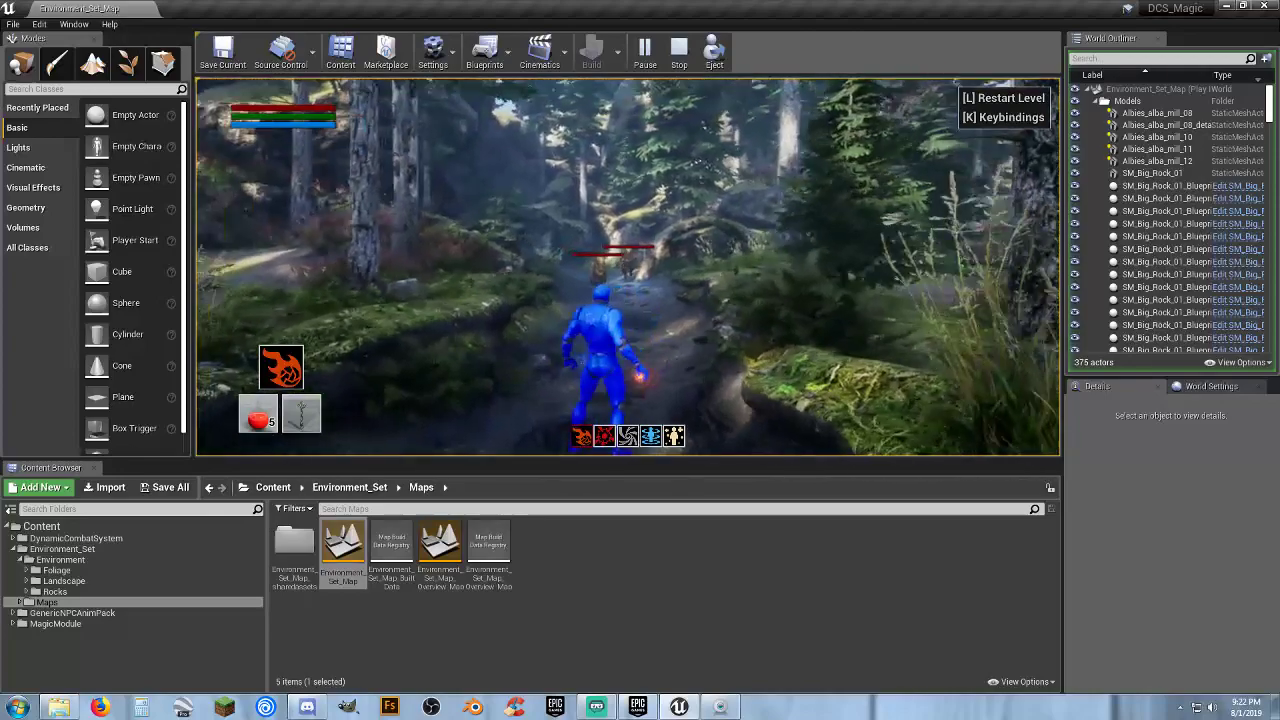
pyautogui.click(627, 266)
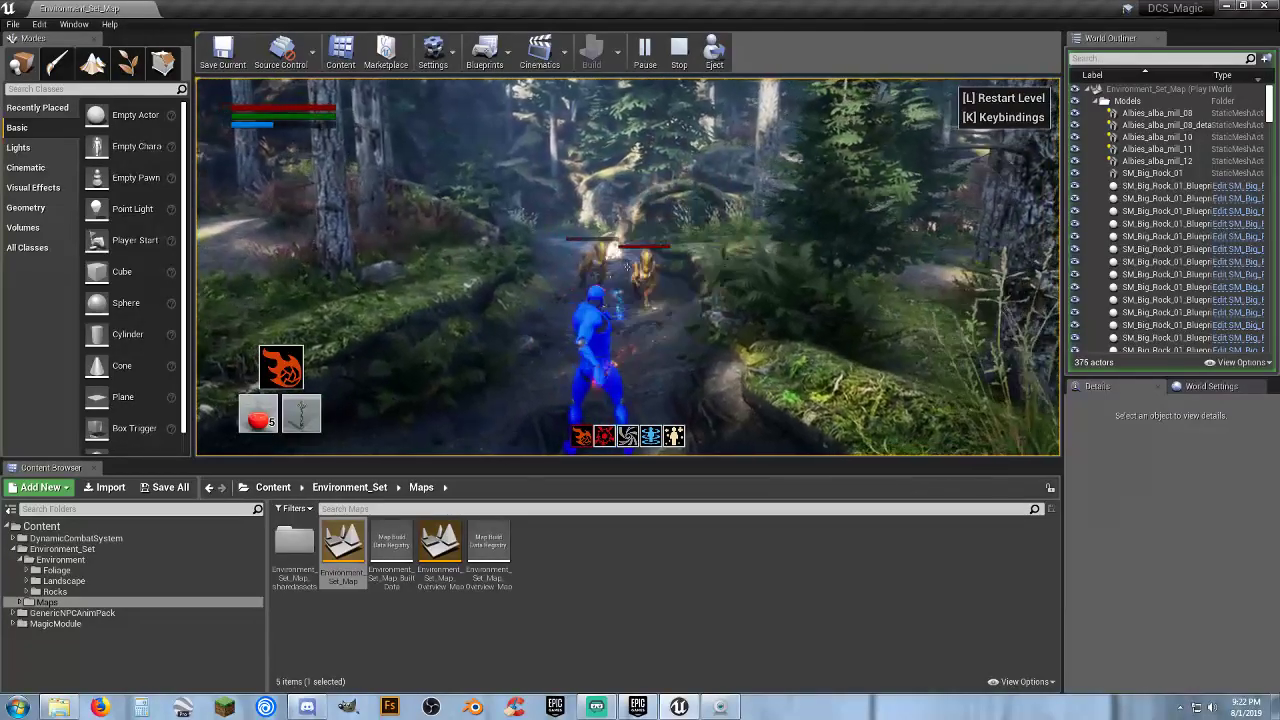
pyautogui.press('s')
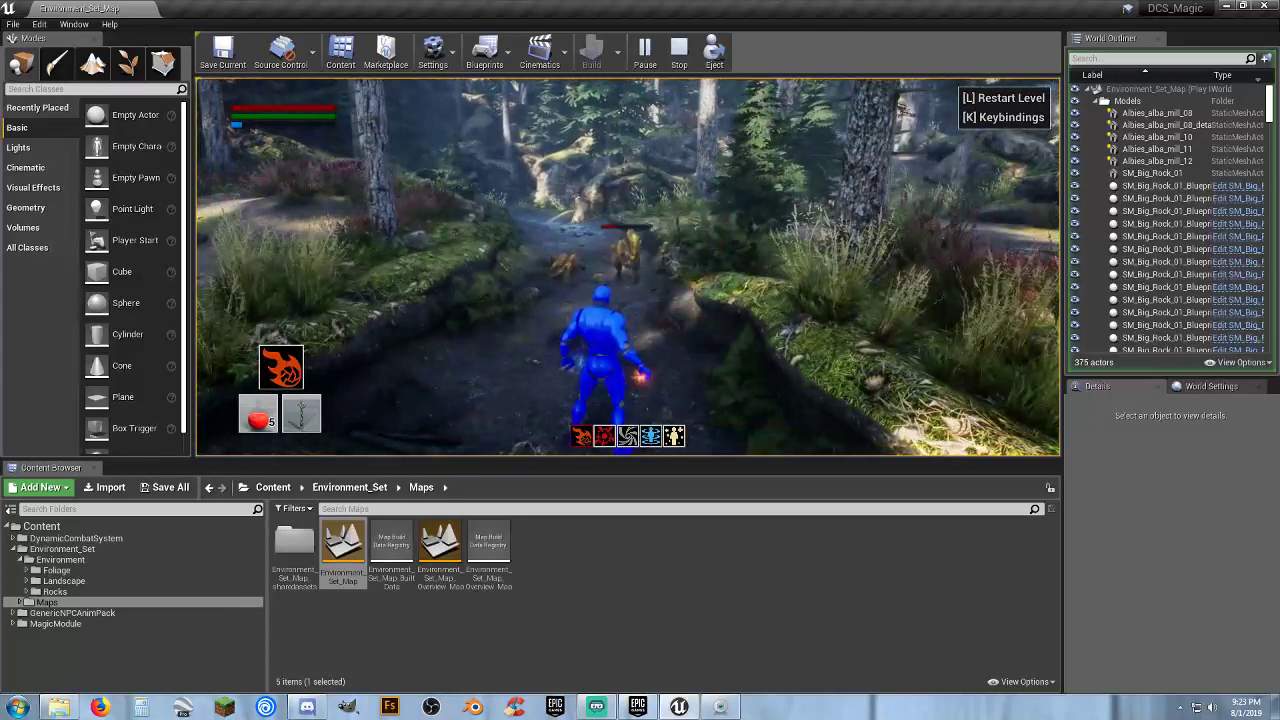
# Cast fireballs at the two creatures closing in on the character on the sunken forest path
pyautogui.press('w')
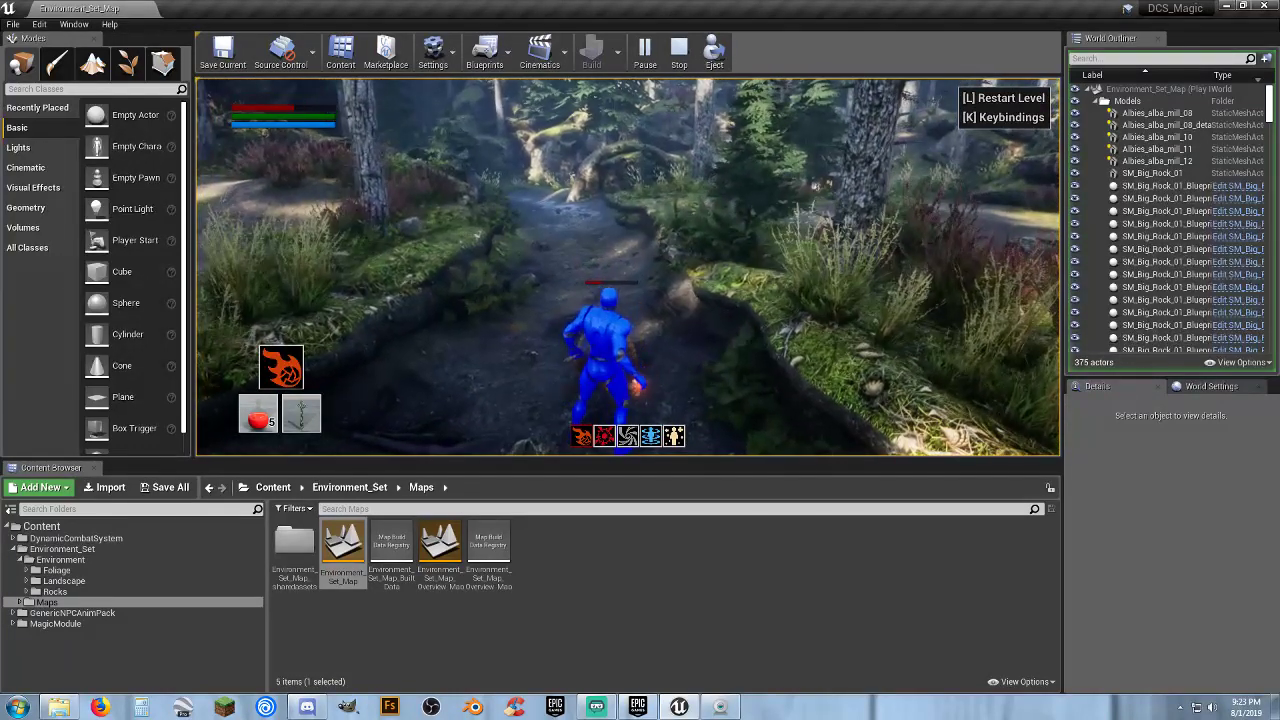
pyautogui.click(627, 267)
pyautogui.press('w')
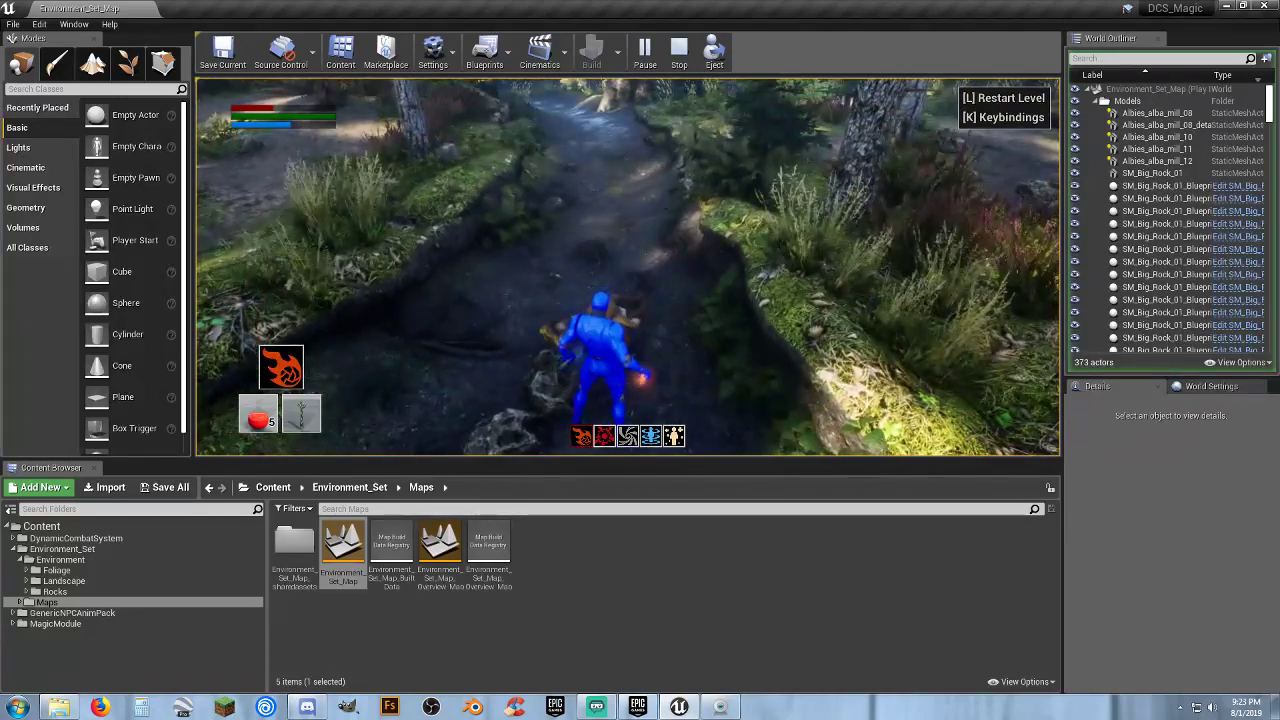
# Consume apples to restore the character's health, select the fifth spell, and cast it on the sunken path
pyautogui.press('r')
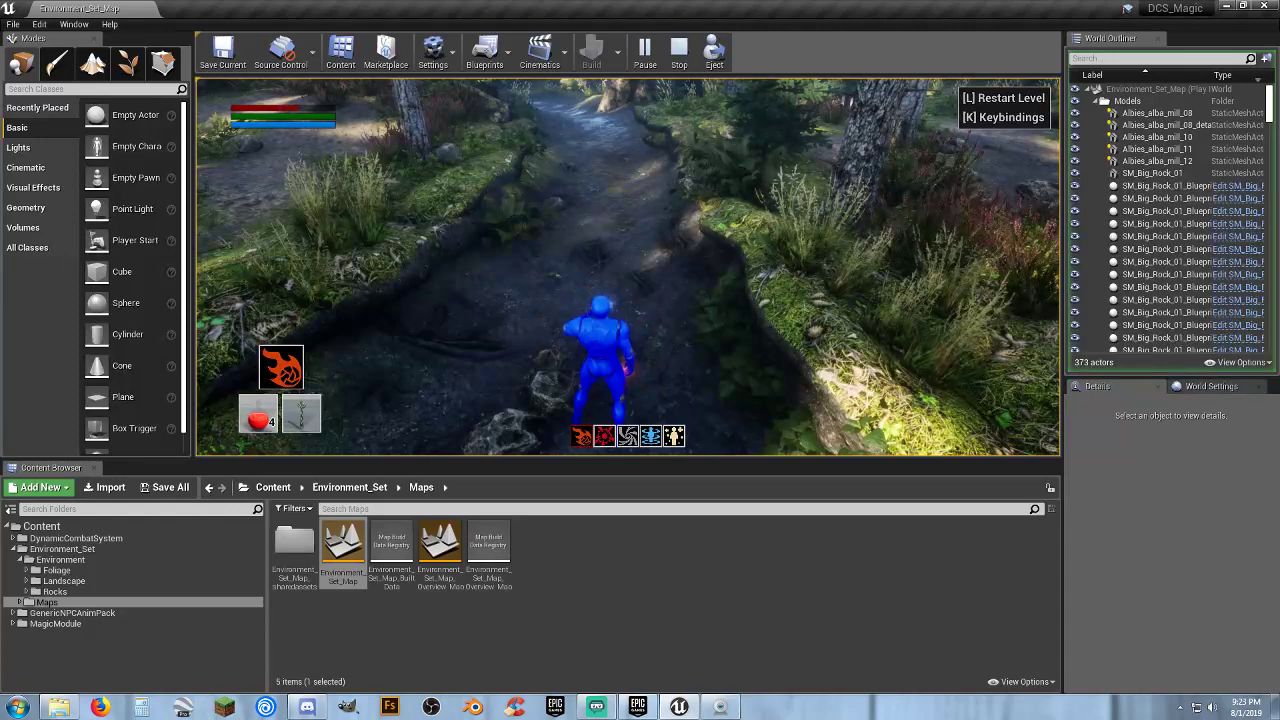
pyautogui.press('q')
pyautogui.press('5')
pyautogui.press('f')
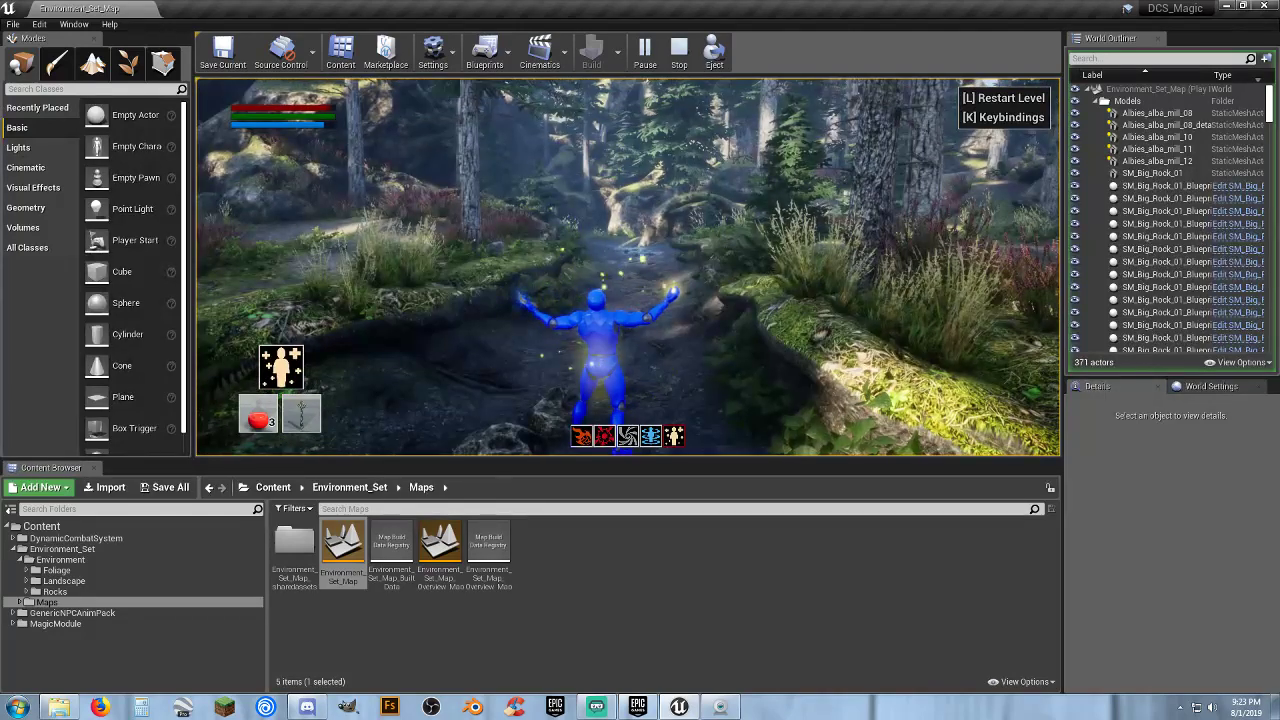
# Check the keybindings overview, and roll the character repeatedly along the sunken forest path
pyautogui.press('w')
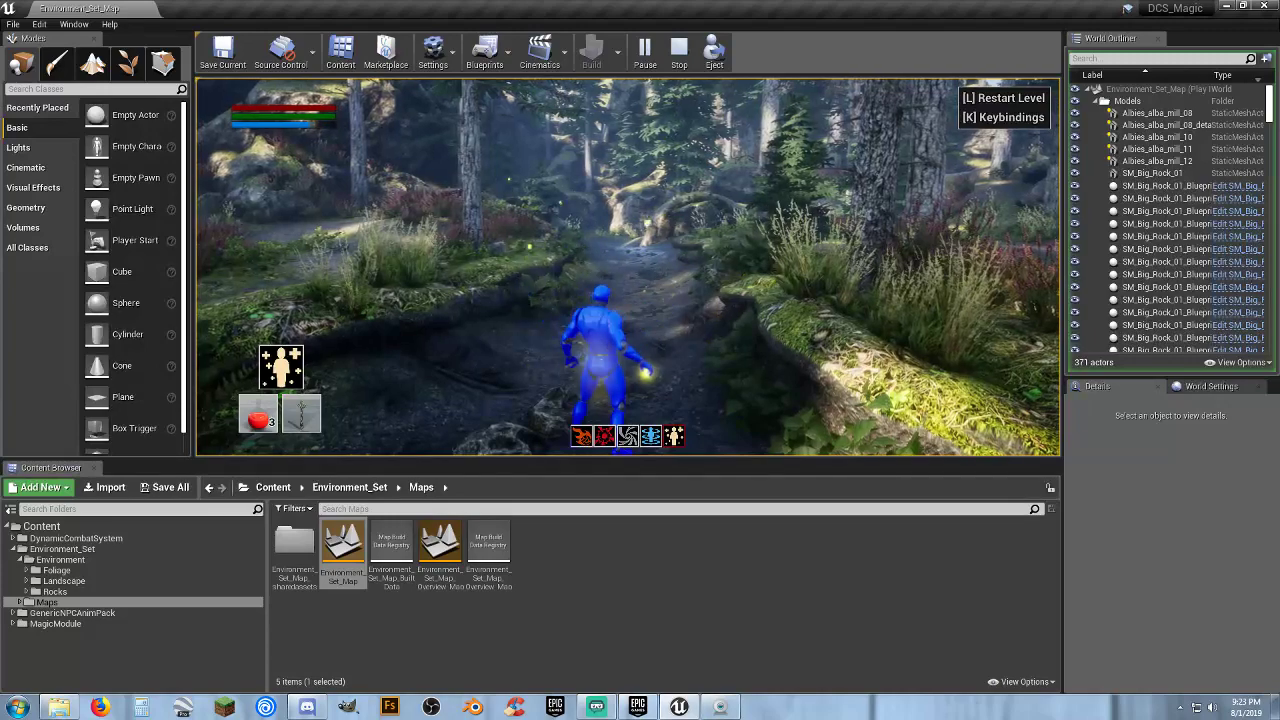
pyautogui.press('k')
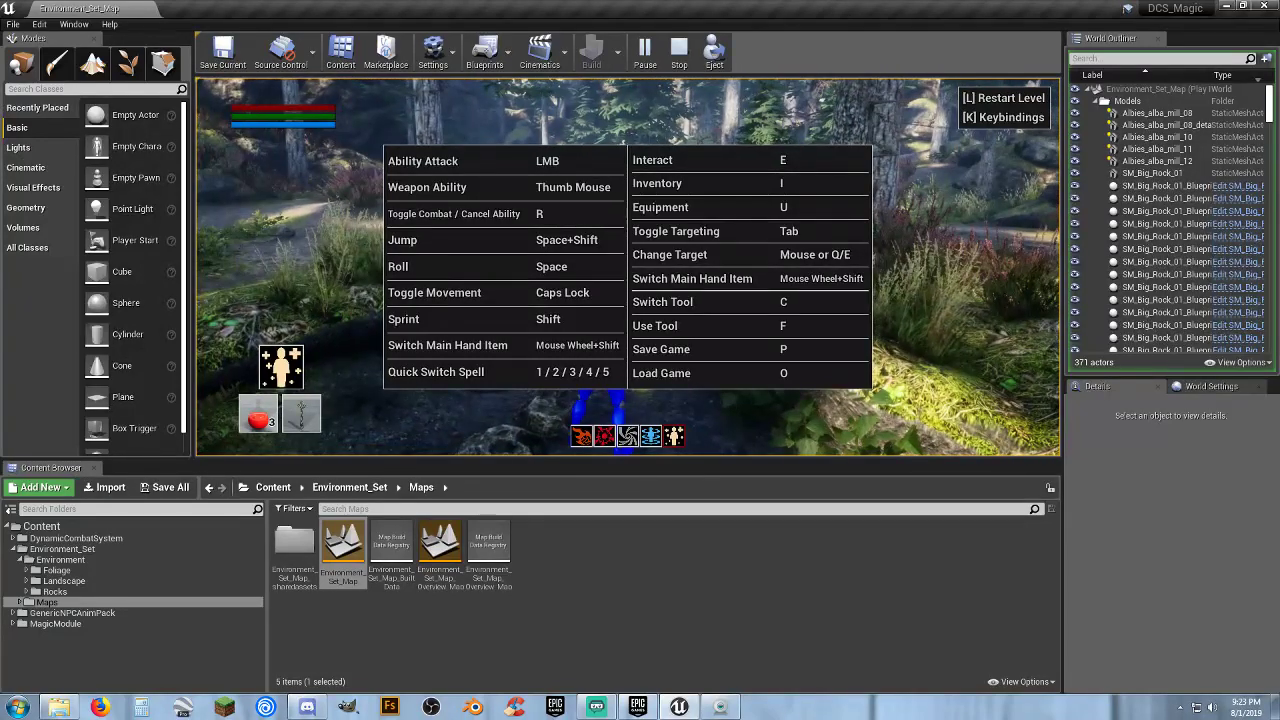
pyautogui.press('k')
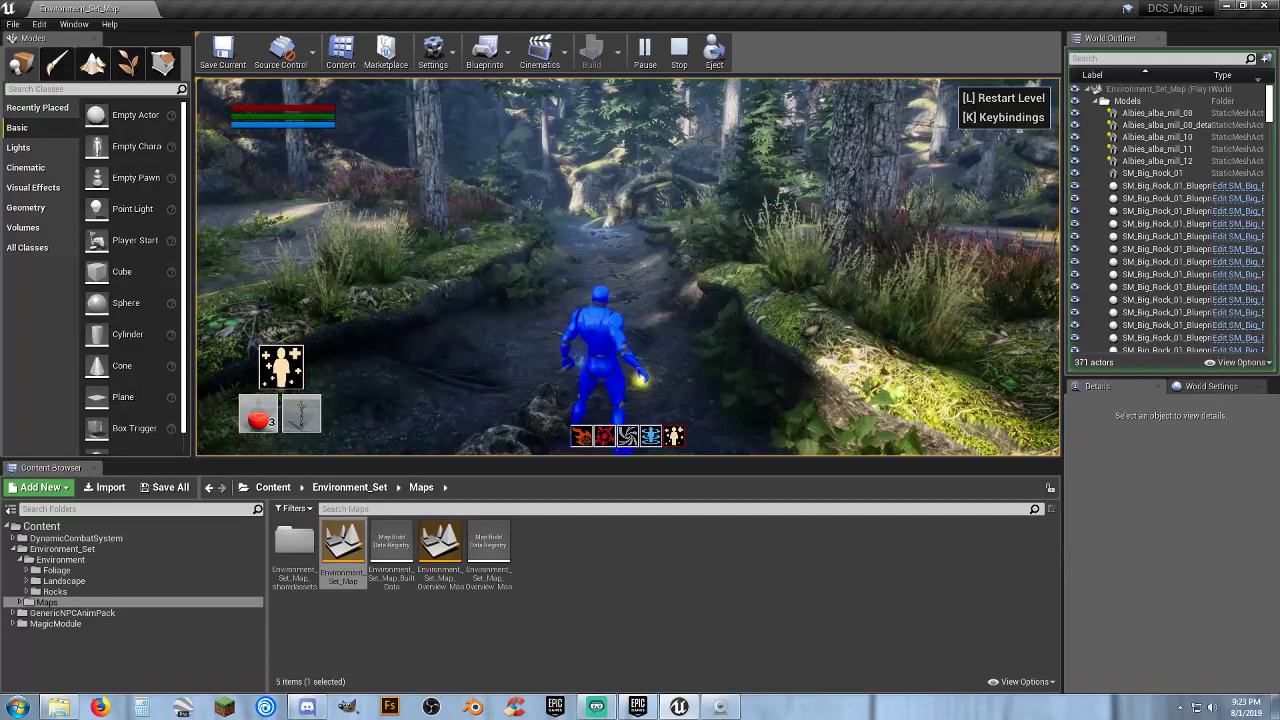
pyautogui.press('w')
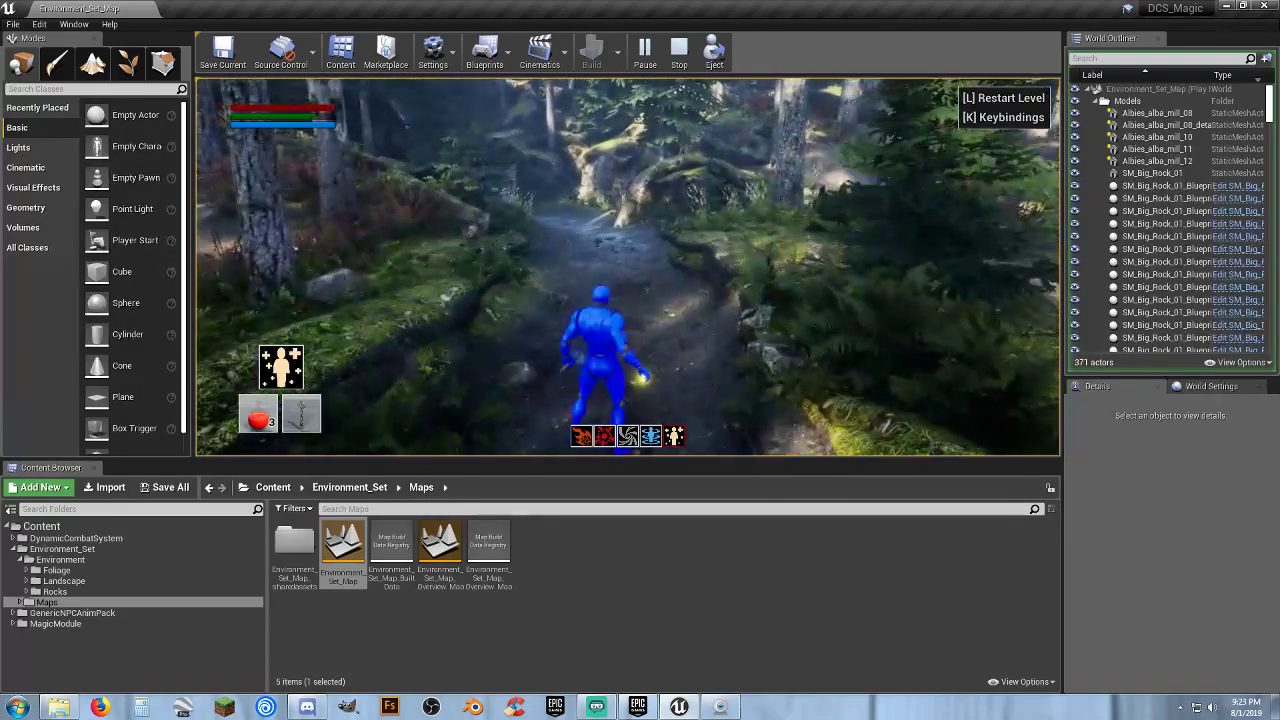
pyautogui.press('space')
pyautogui.press('space')
pyautogui.press('space')
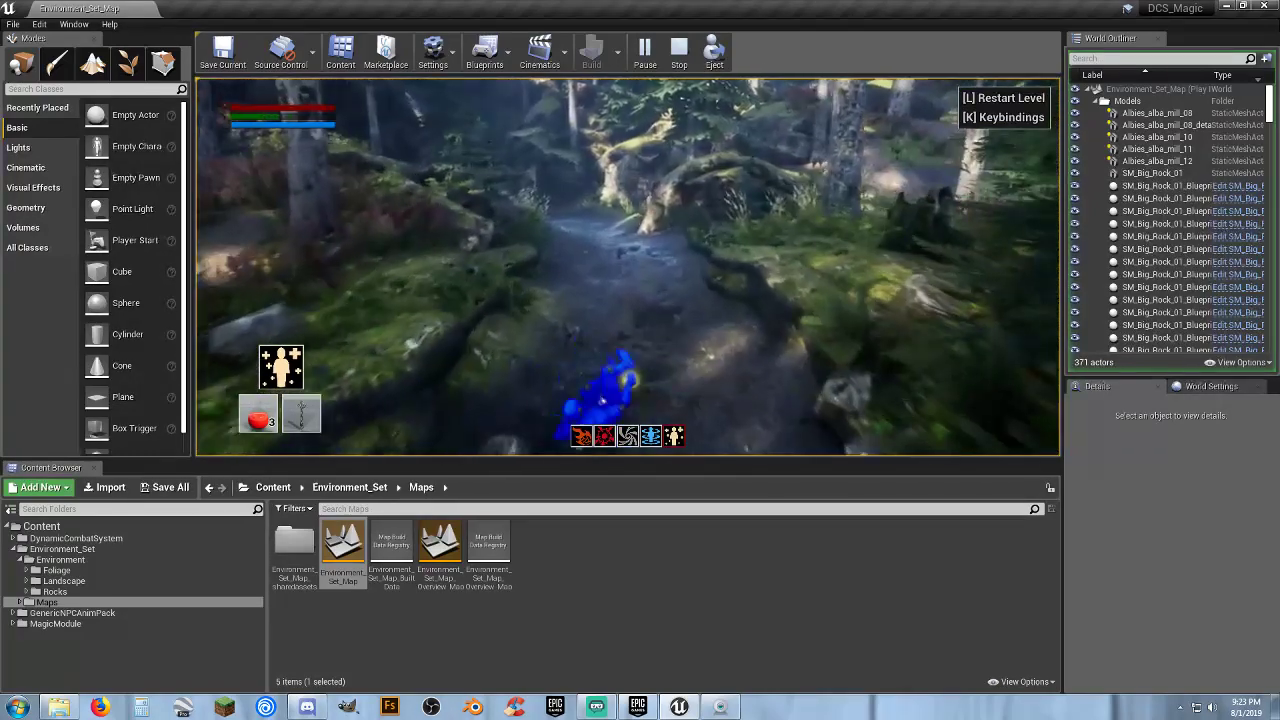
pyautogui.press('space')
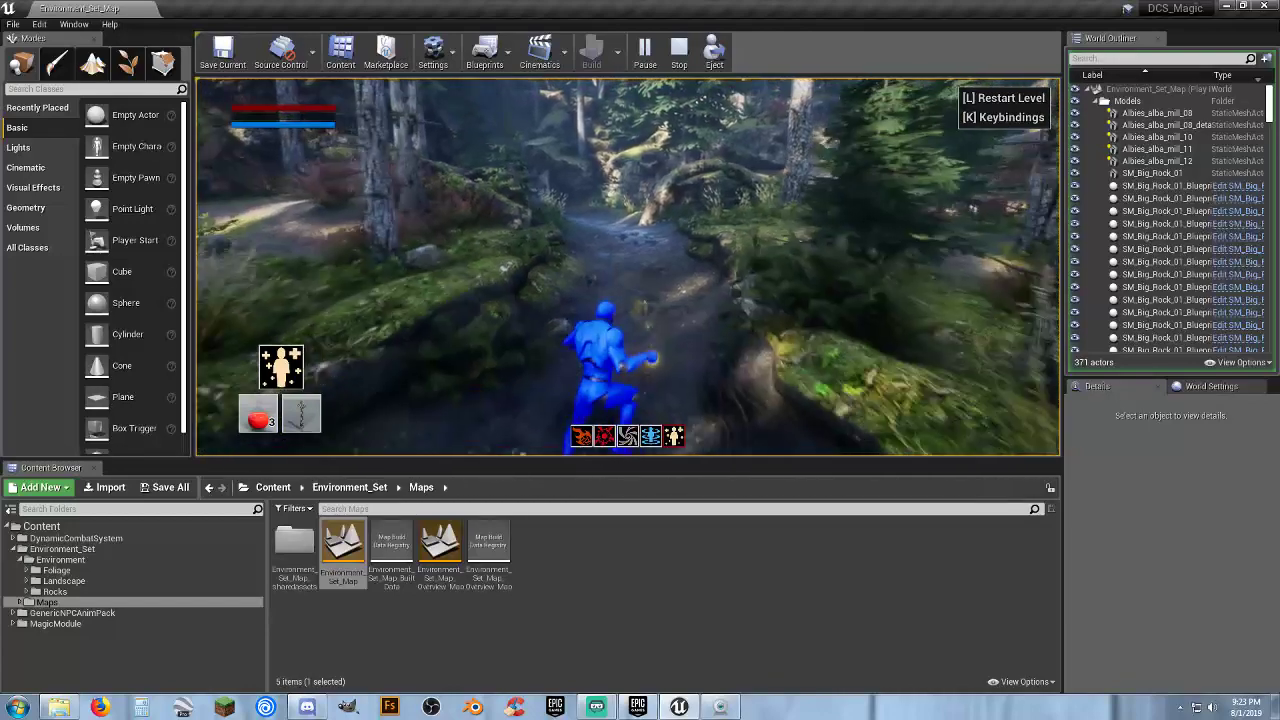
# Follow the dark path through the rock passage to its exit to examine the environment
pyautogui.press('w')
pyautogui.press('w')
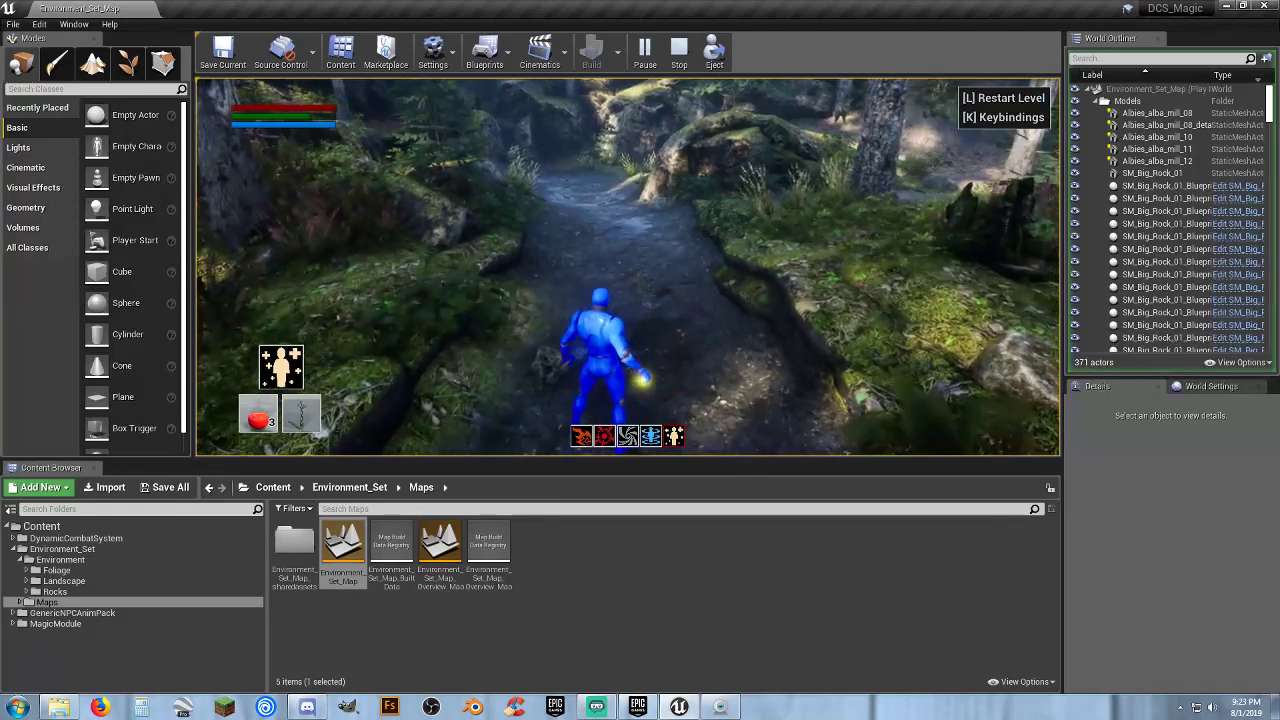
pyautogui.press('space')
pyautogui.press('w')
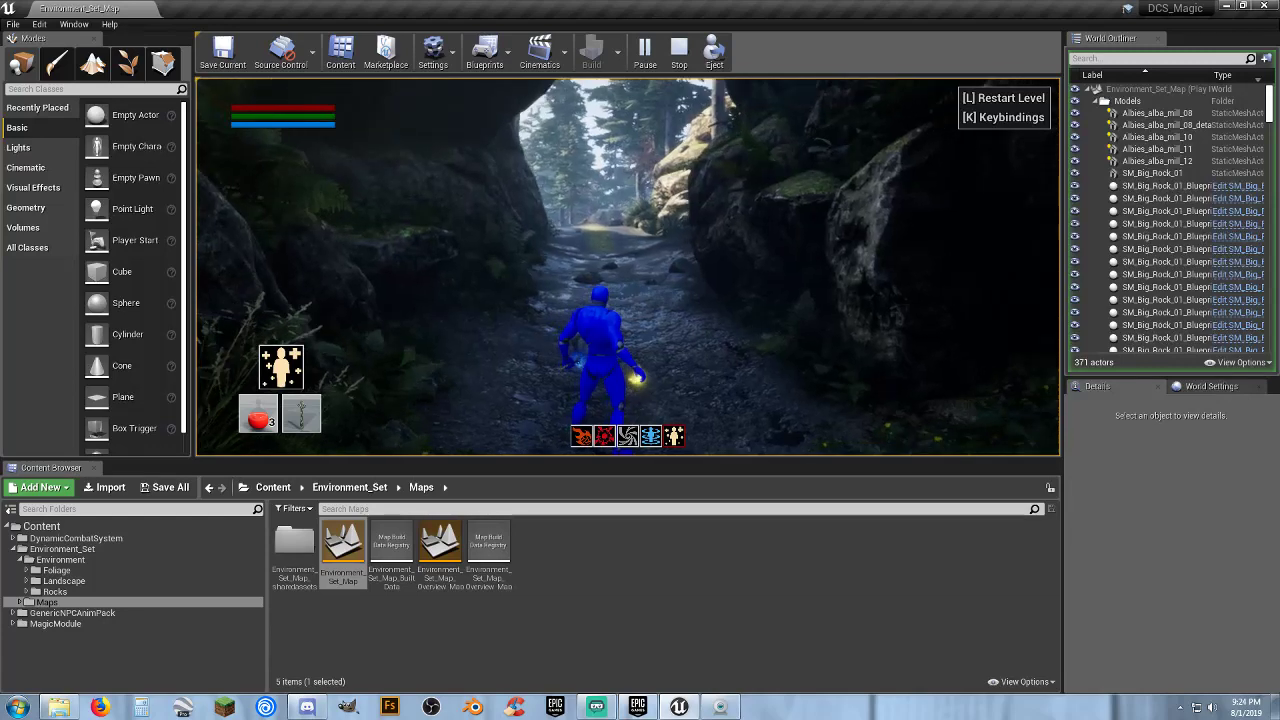
pyautogui.press('w')
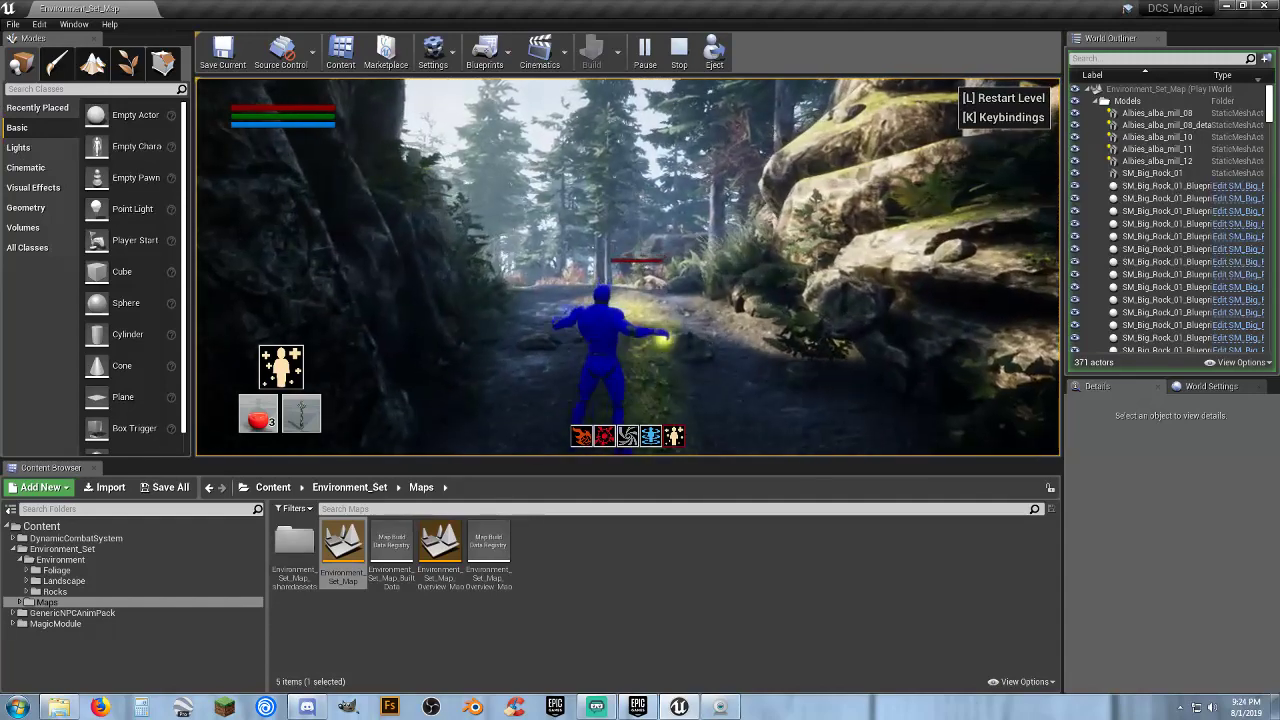
# Select the fireball spell, attack the enemy at the end of the rock passage, and run out onto the dirt road
pyautogui.press('1')
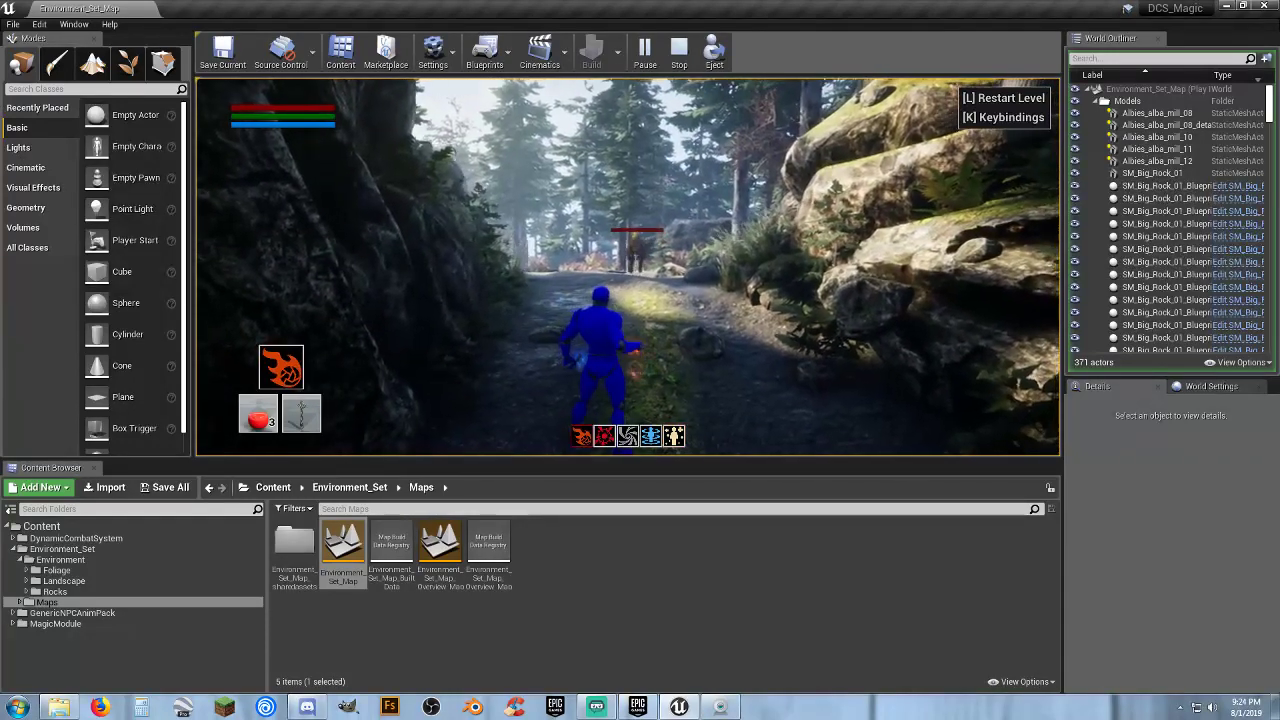
pyautogui.click(628, 267)
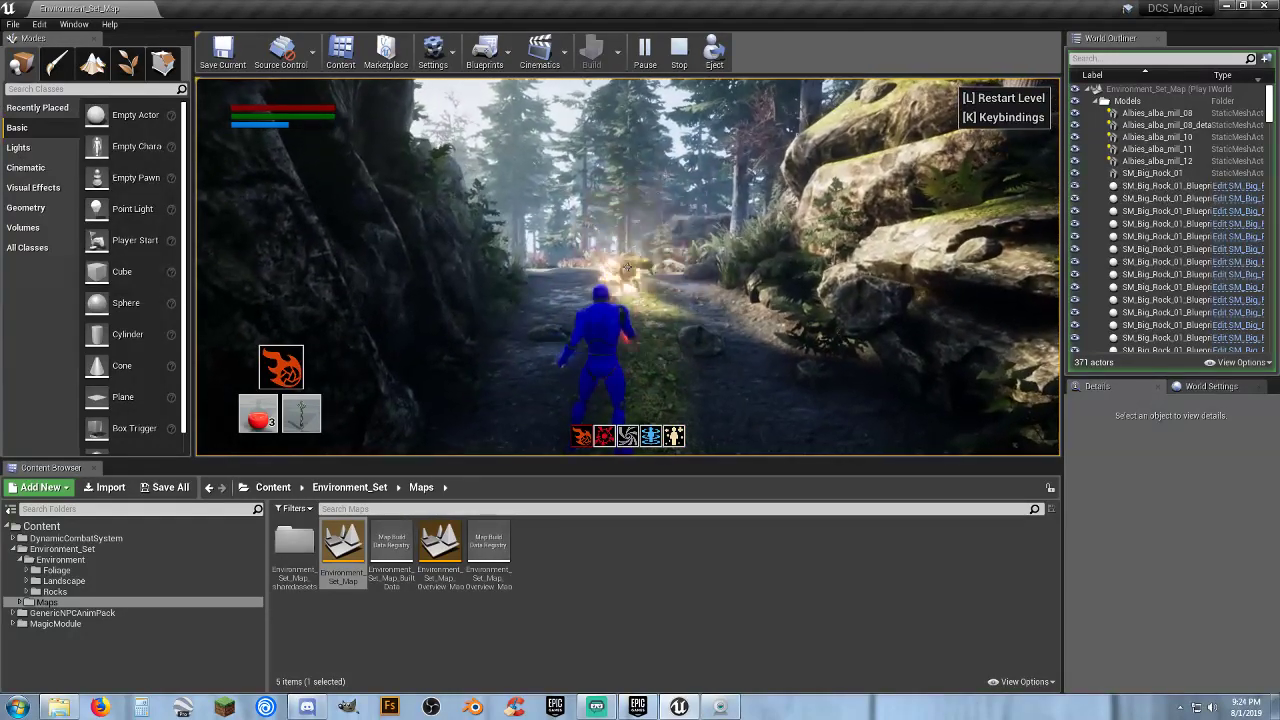
pyautogui.press('w')
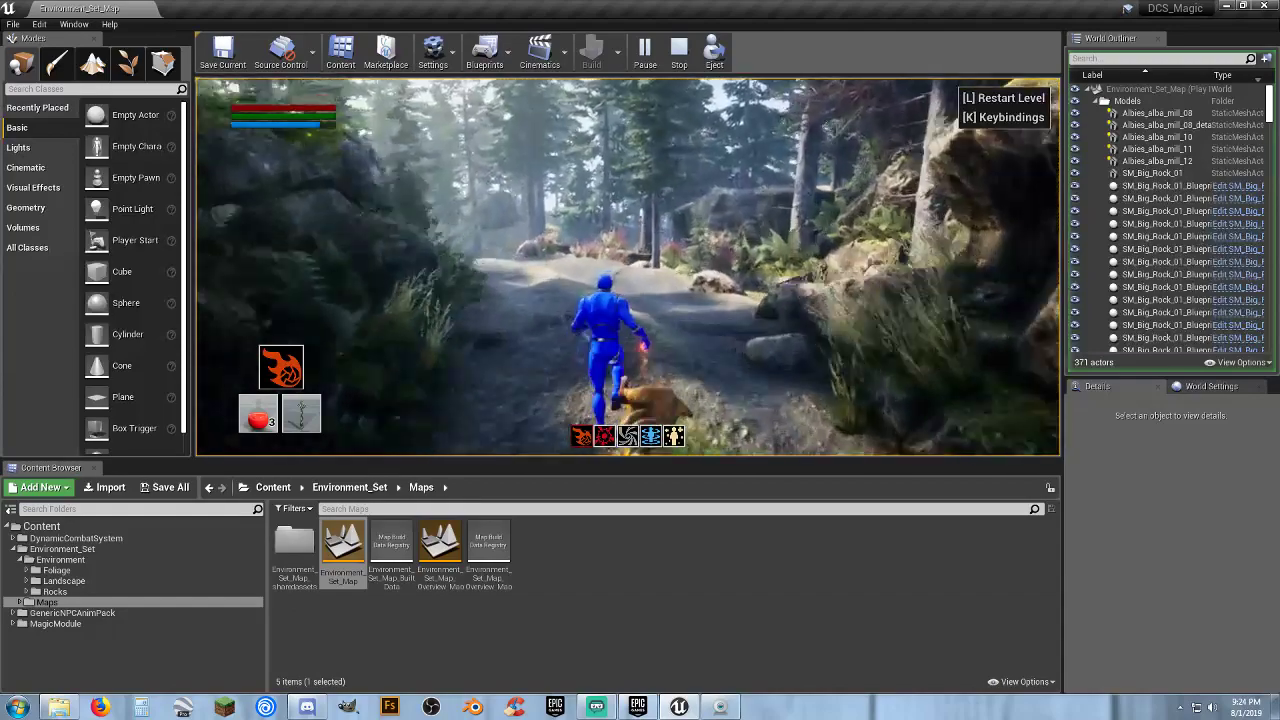
pyautogui.press('w')
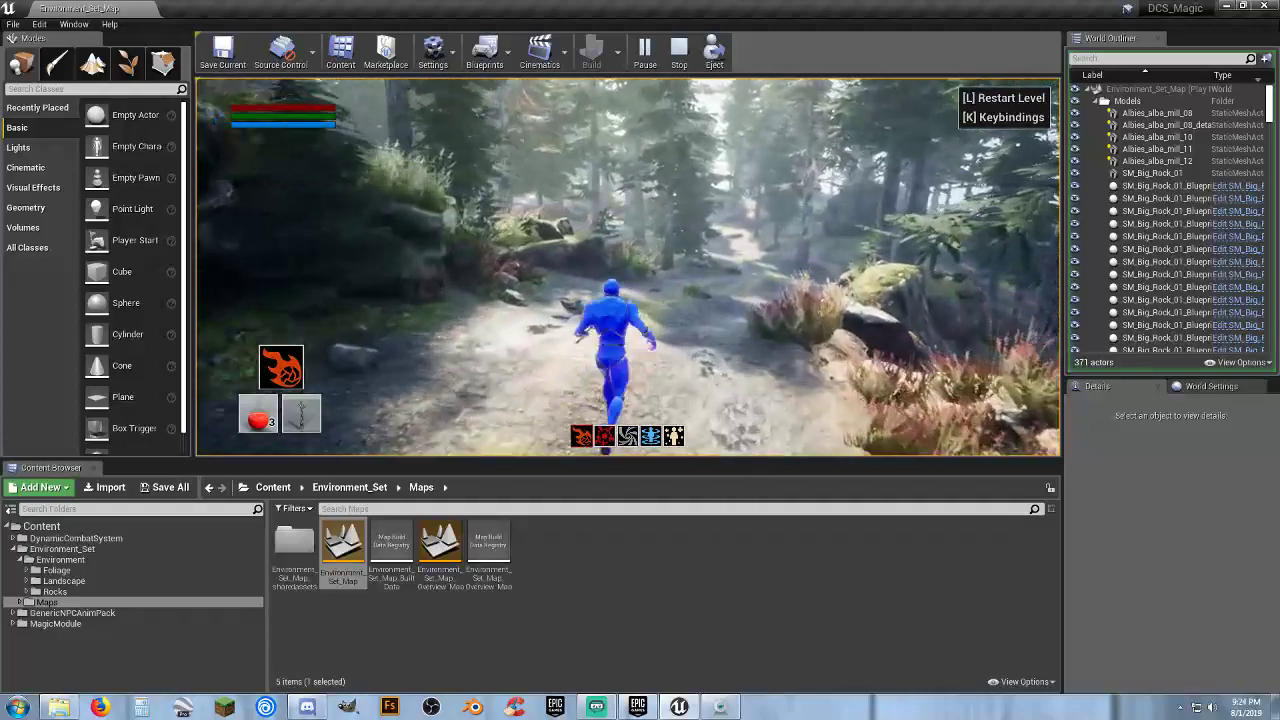
# Run past the rocks along the forest road and throw fireballs at the enemies beside the mossy boulder
pyautogui.press('w')
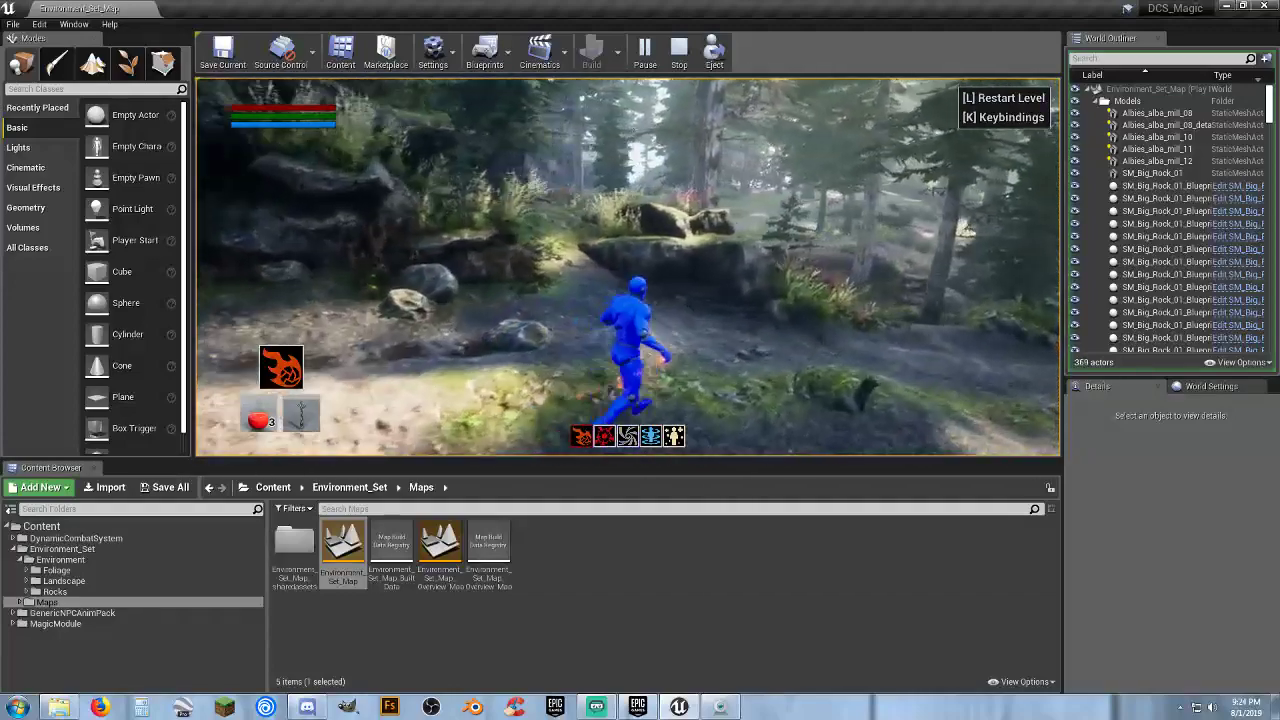
pyautogui.press('w')
pyautogui.click(627, 266)
pyautogui.press('w')
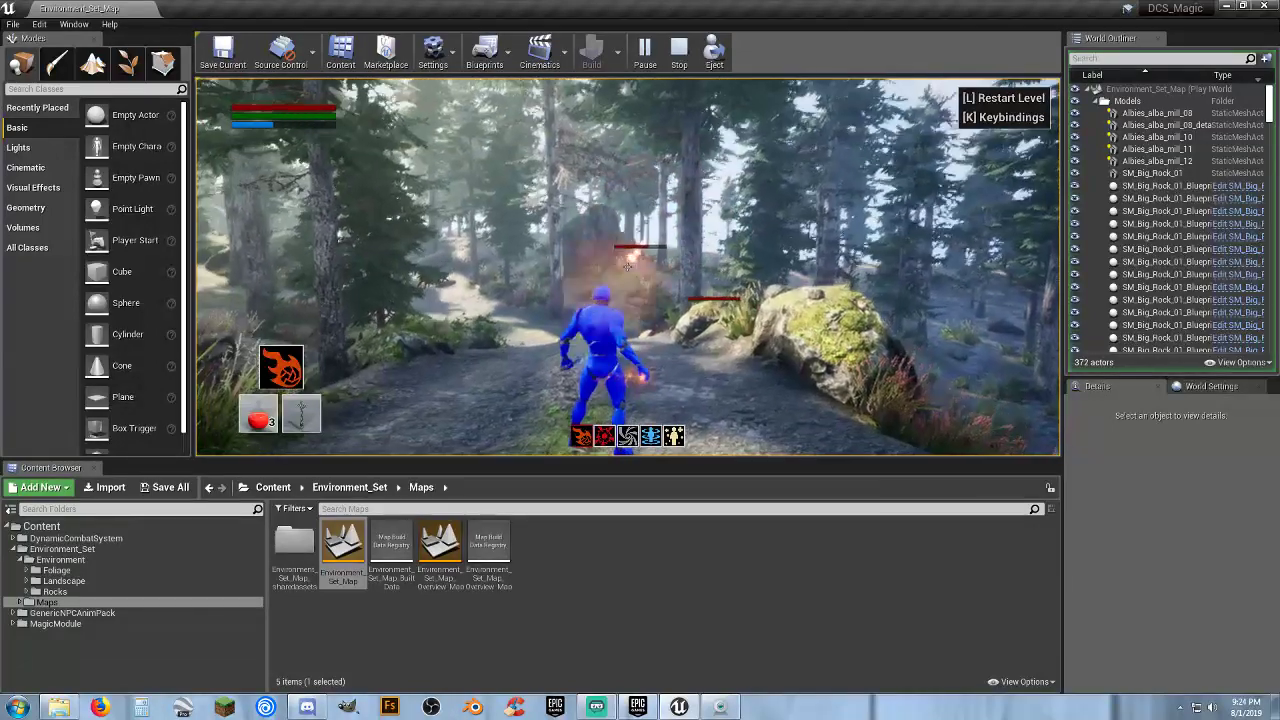
pyautogui.press('w')
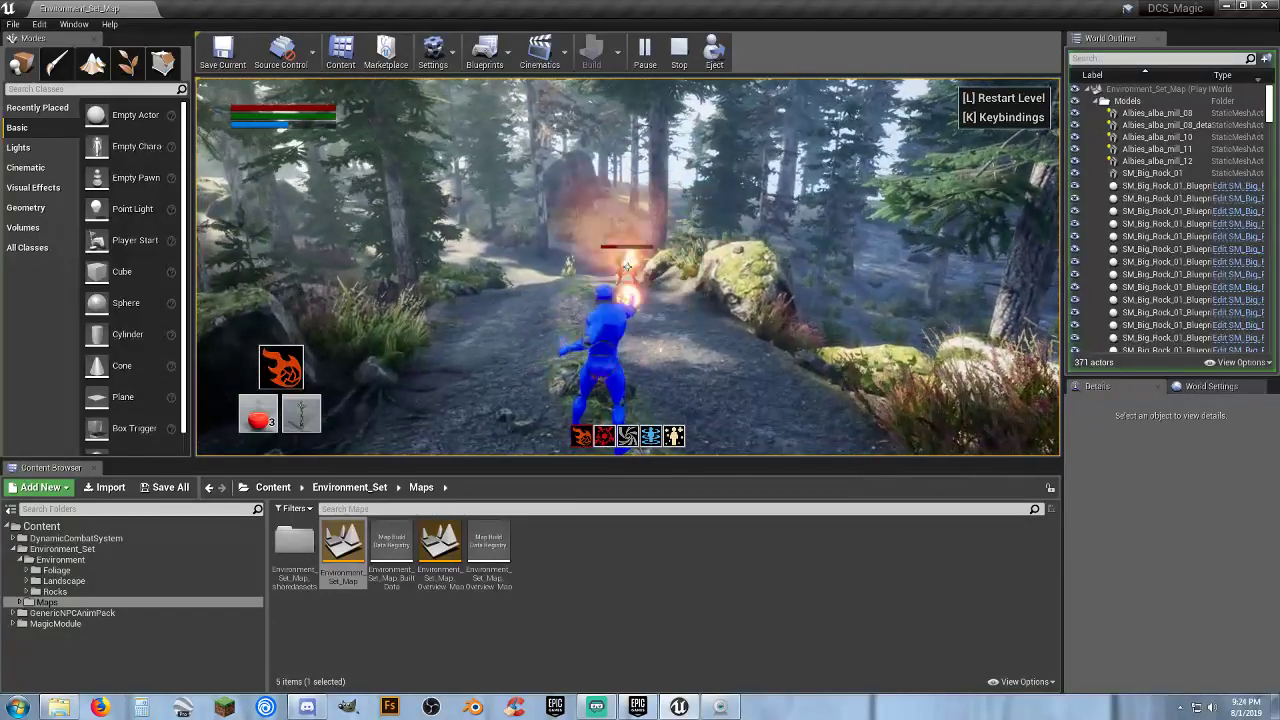
# Continue along the sunlit forest road and attack the striped creature near the rocks with fireballs
pyautogui.press('w')
pyautogui.press('w')
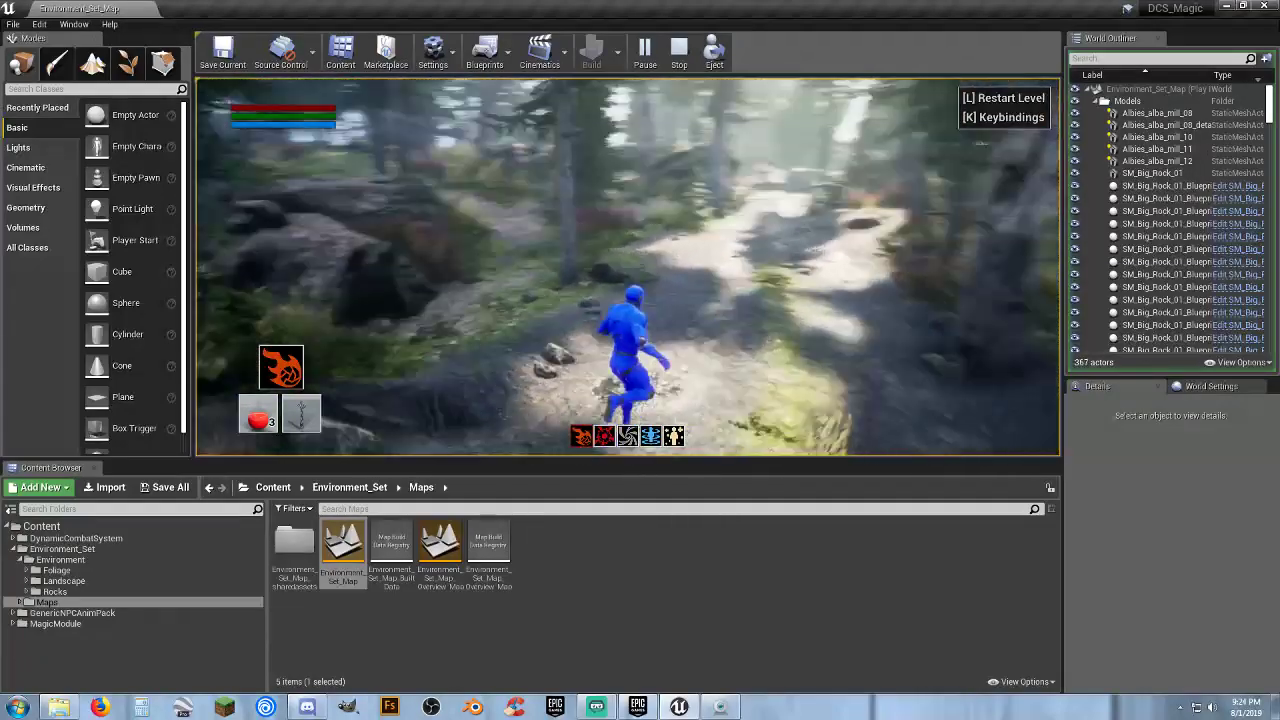
pyautogui.press('w')
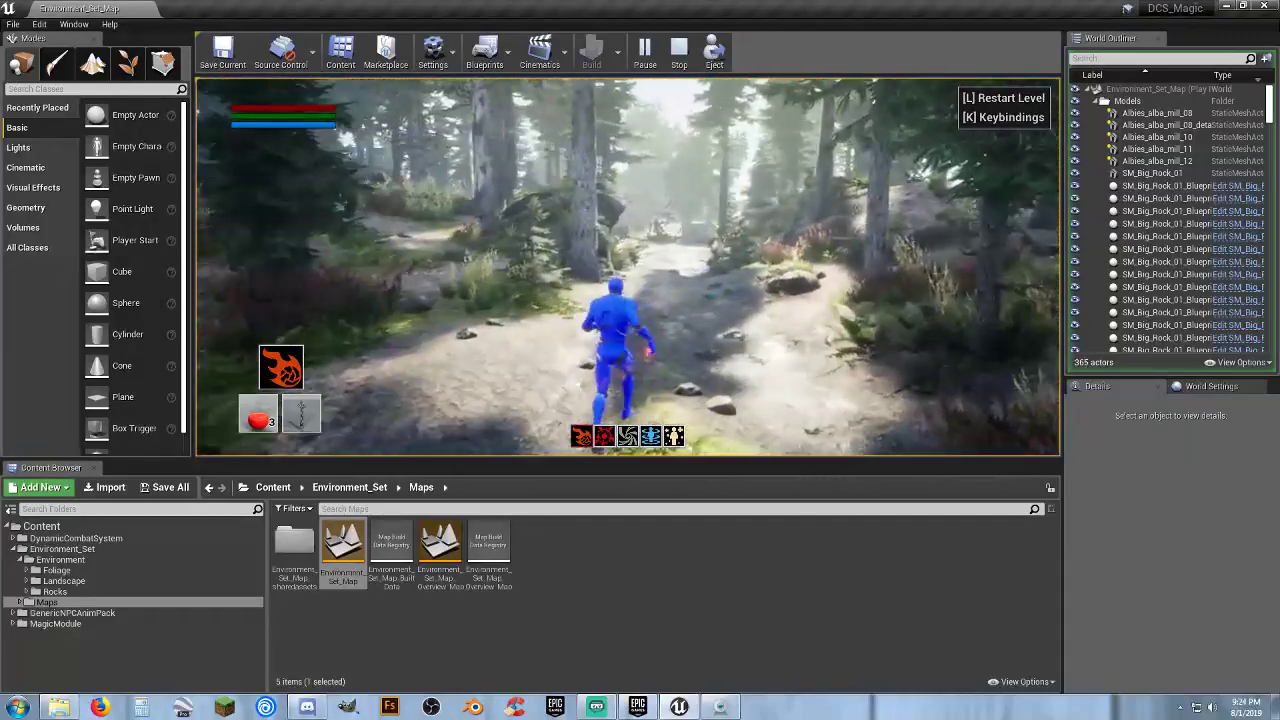
pyautogui.press('w')
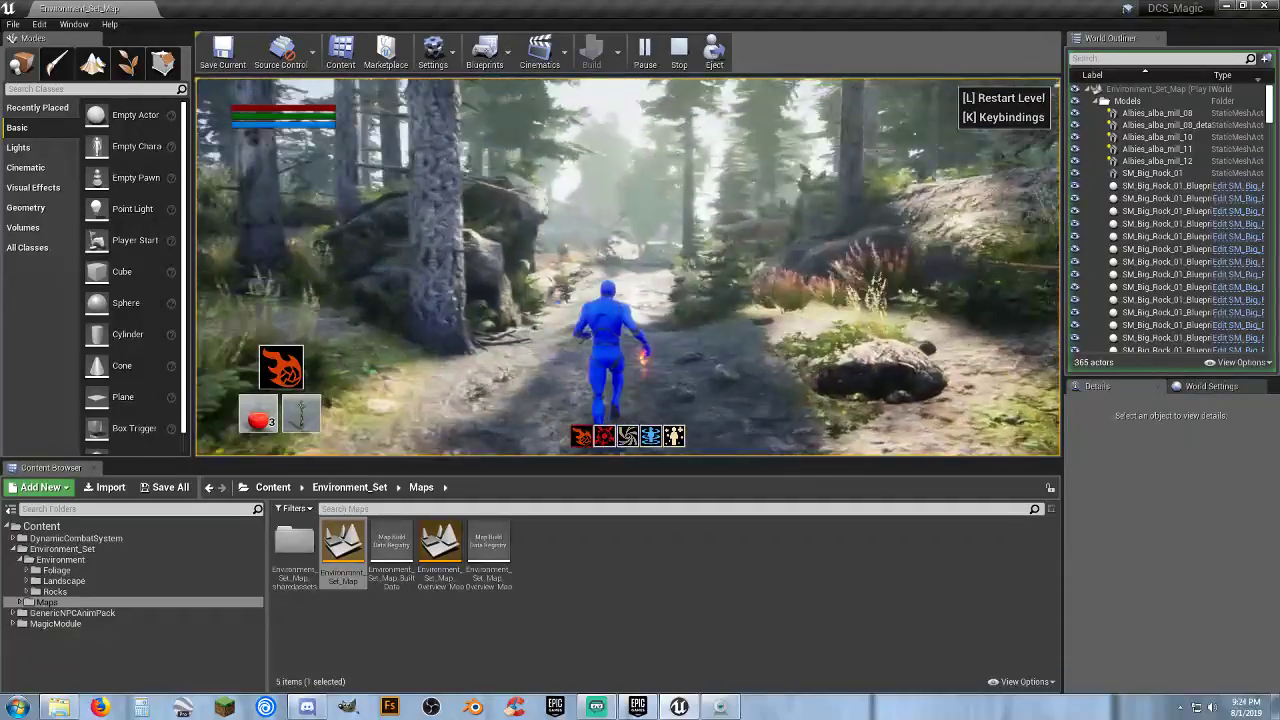
pyautogui.click(627, 266)
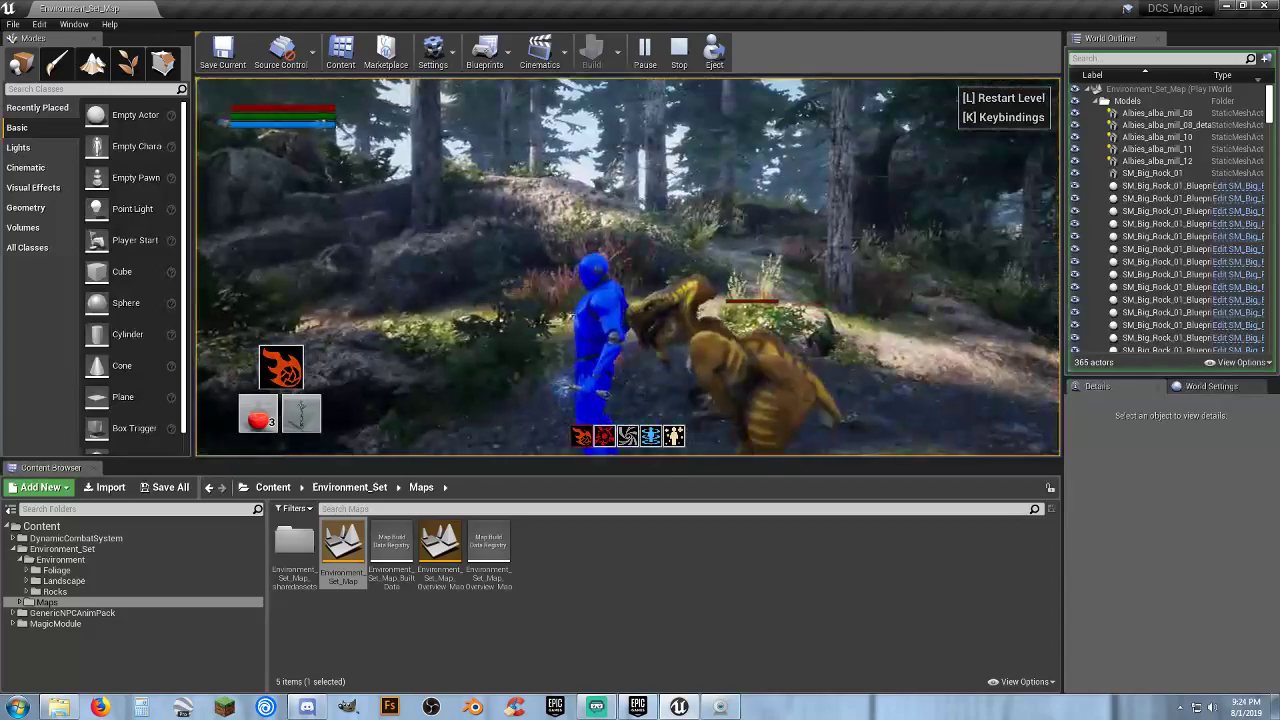
pyautogui.click(627, 266)
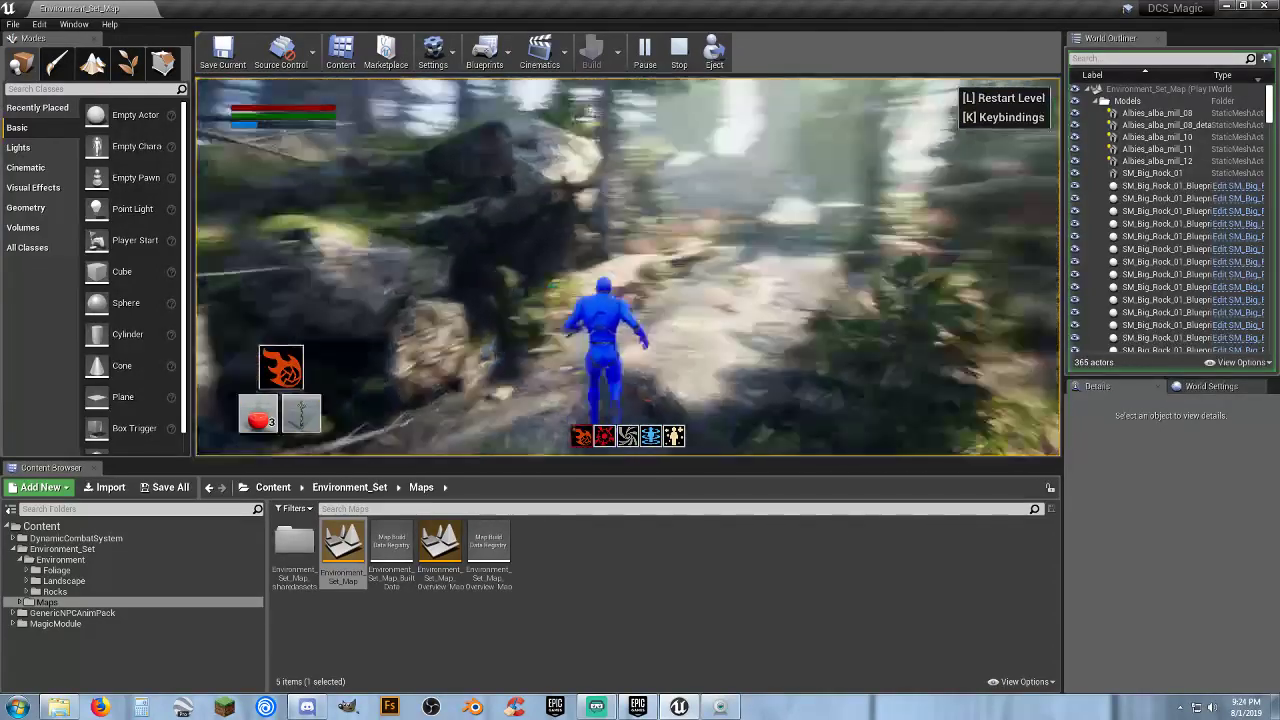
# Run along the bright rocky path, attack the enemy ahead with fireballs, and head up the slope between the bushes
pyautogui.press('w')
pyautogui.press('w')
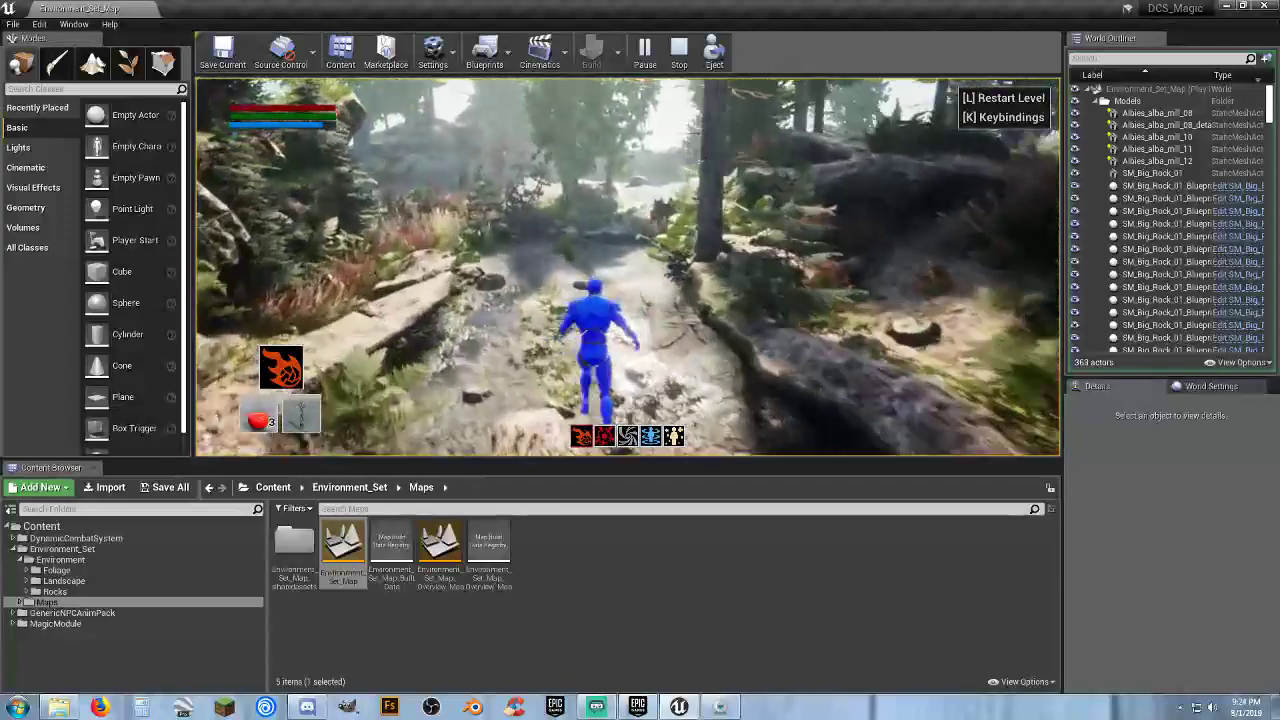
pyautogui.press('w')
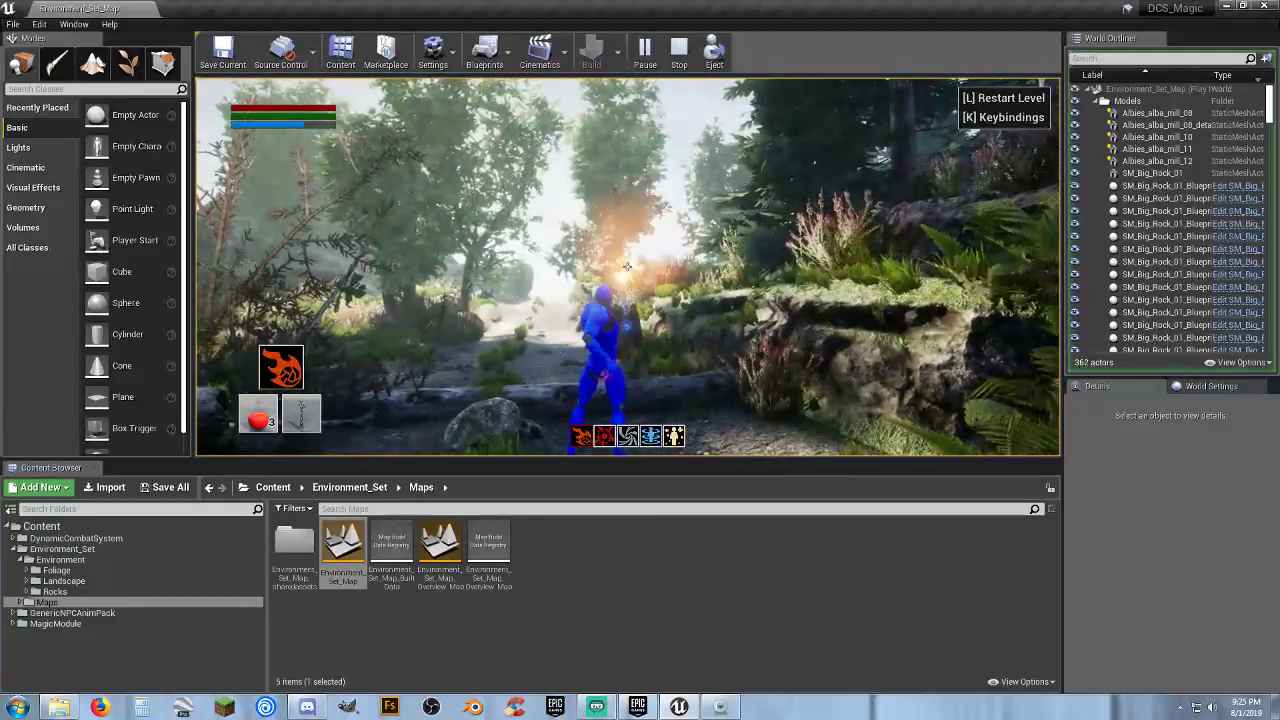
pyautogui.press('w')
pyautogui.press('w')
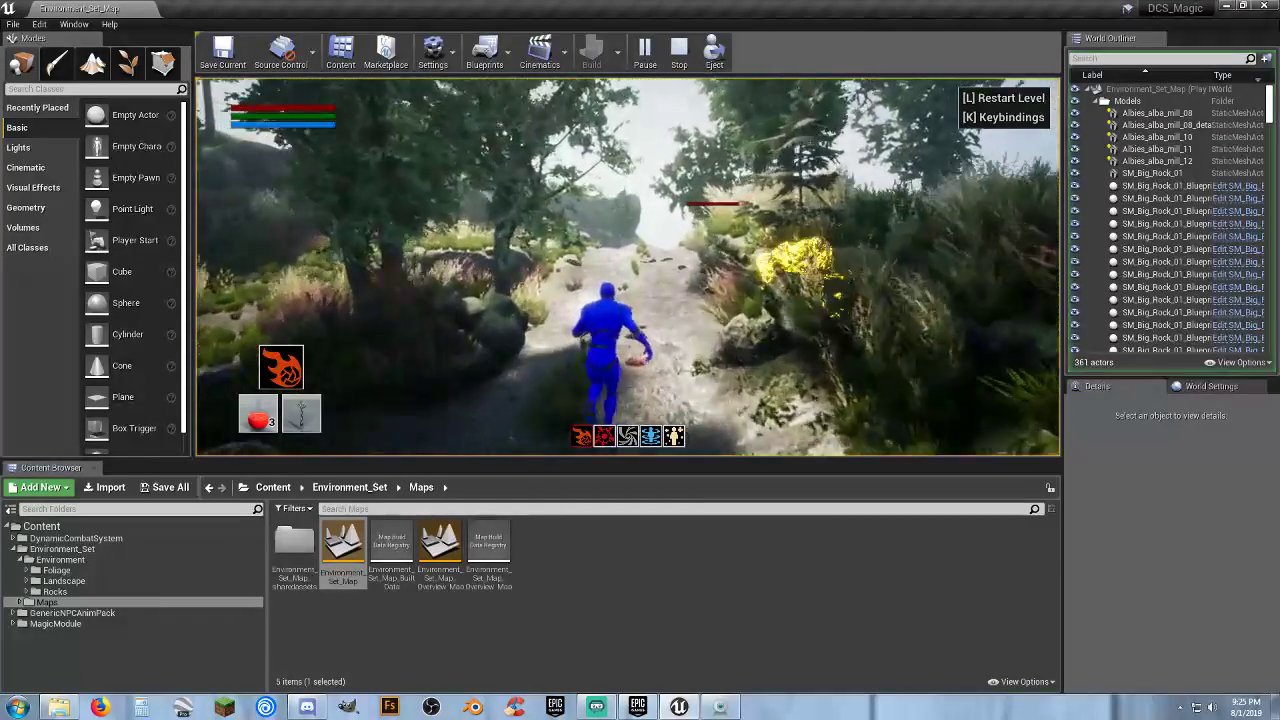
# Cast repeated fireballs at the two enemies charging down the slope past the tree stump
pyautogui.click(627, 265)
pyautogui.click(627, 265)
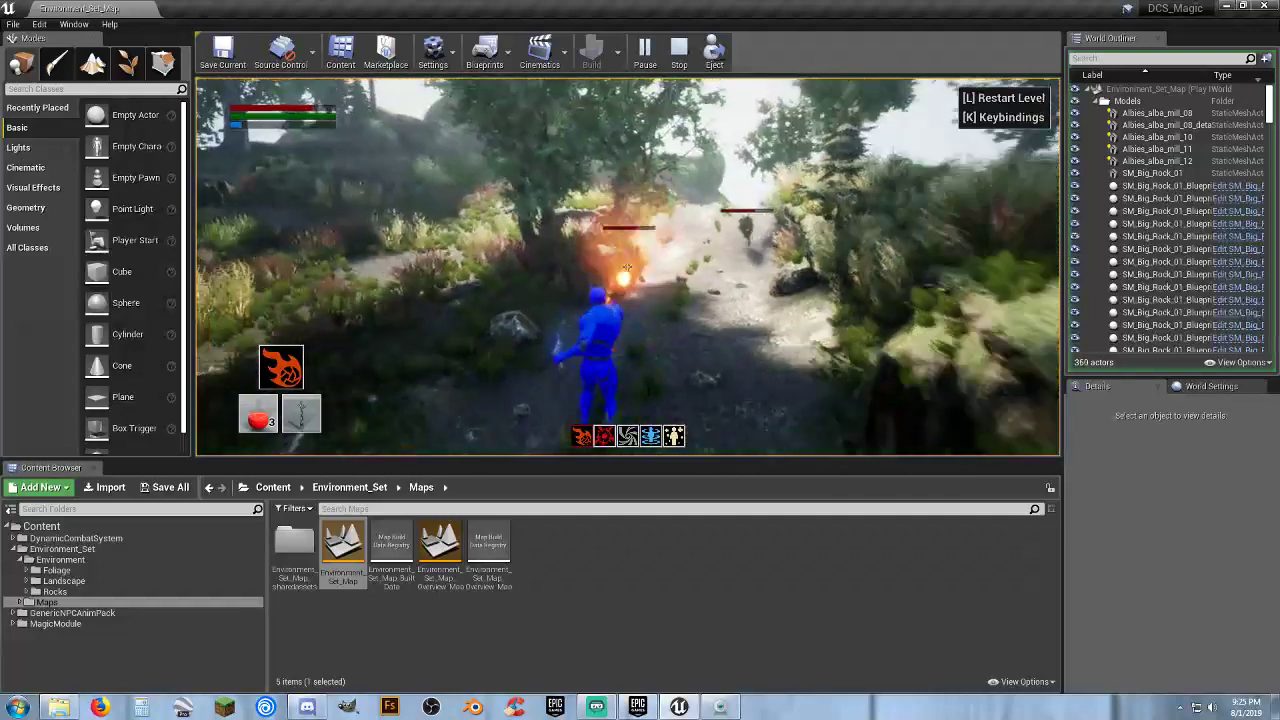
pyautogui.click(626, 265)
pyautogui.press('w')
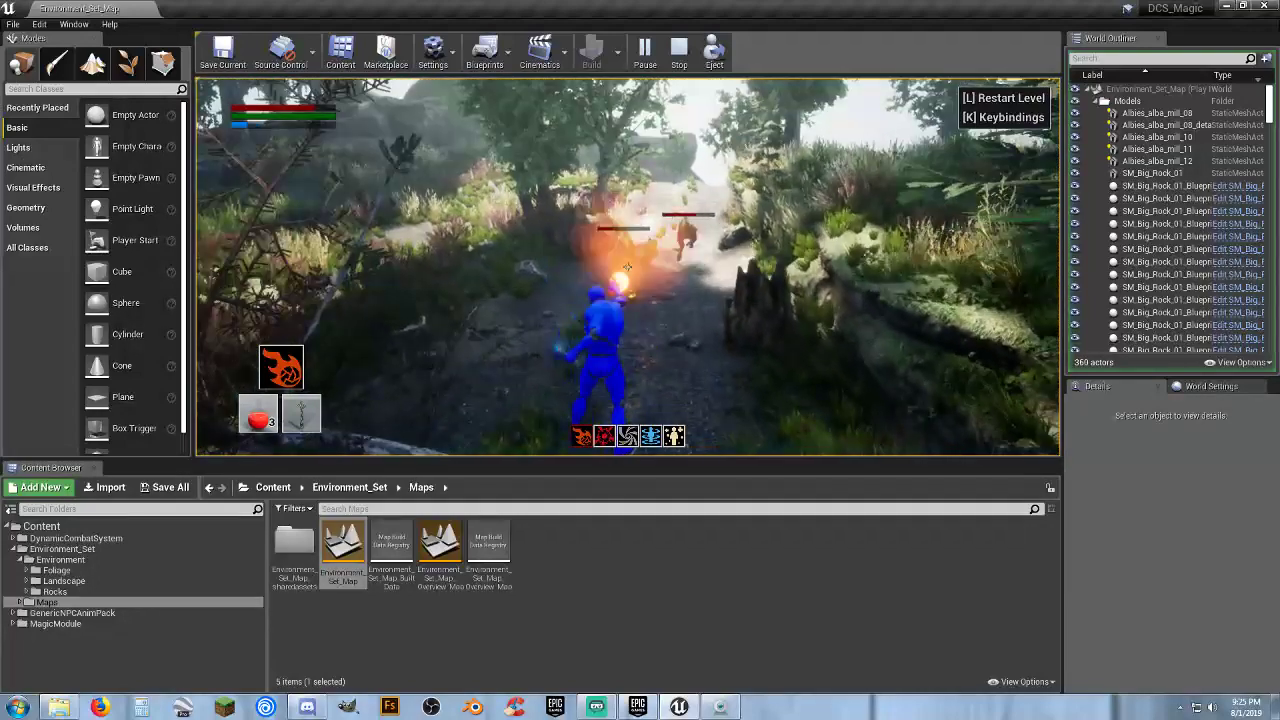
pyautogui.click(627, 265)
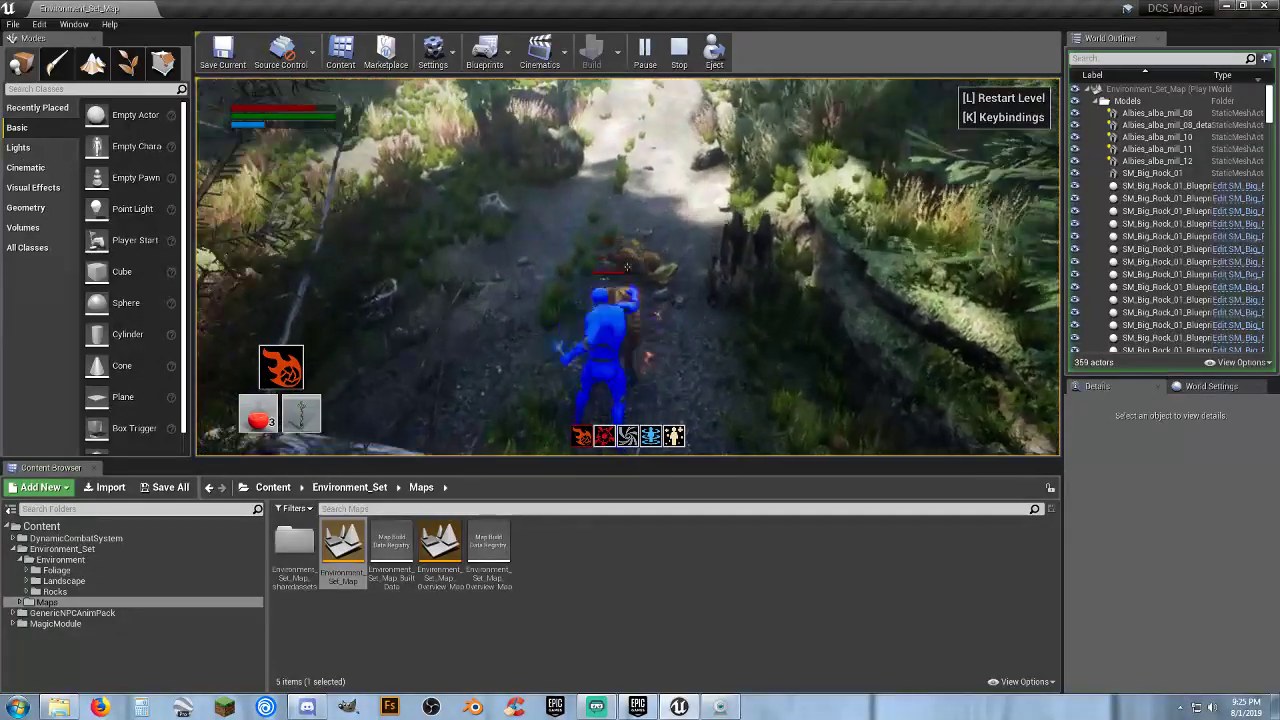
# Explore the wooded area off the road, casting fireballs between the trees, and stop on the shaded path between the rocks
pyautogui.press('w')
pyautogui.press('w')
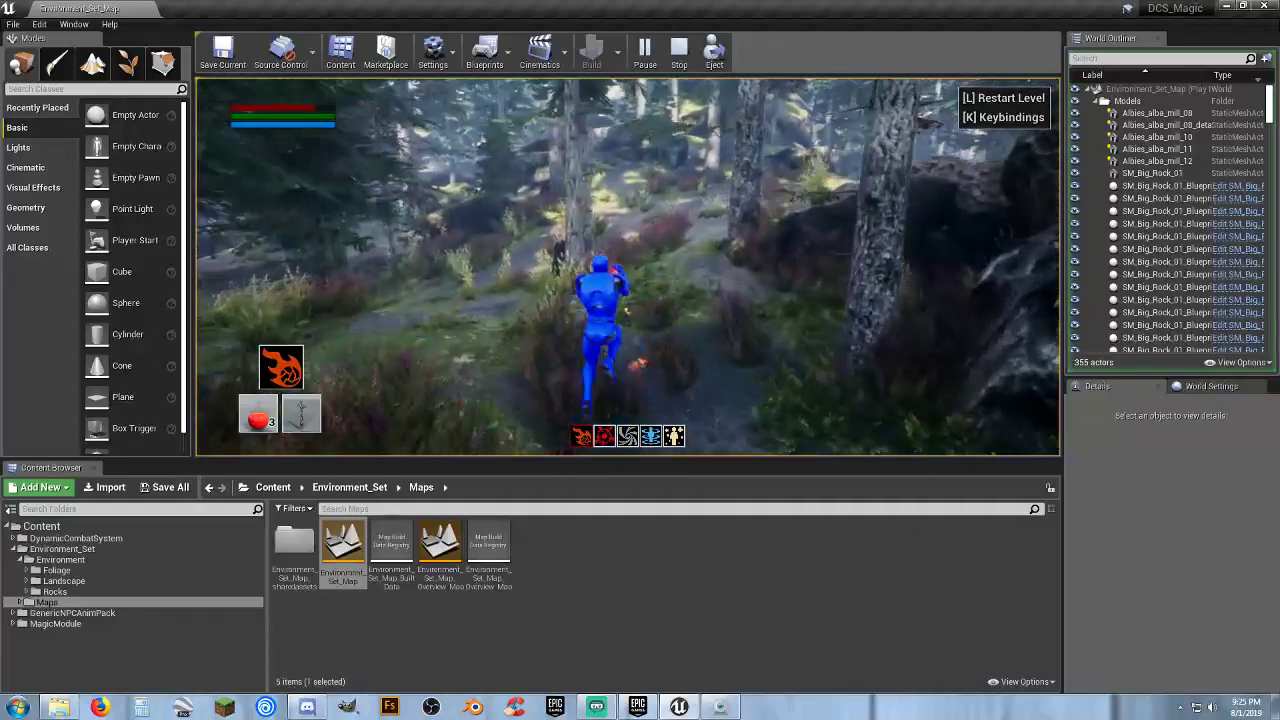
pyautogui.click(627, 266)
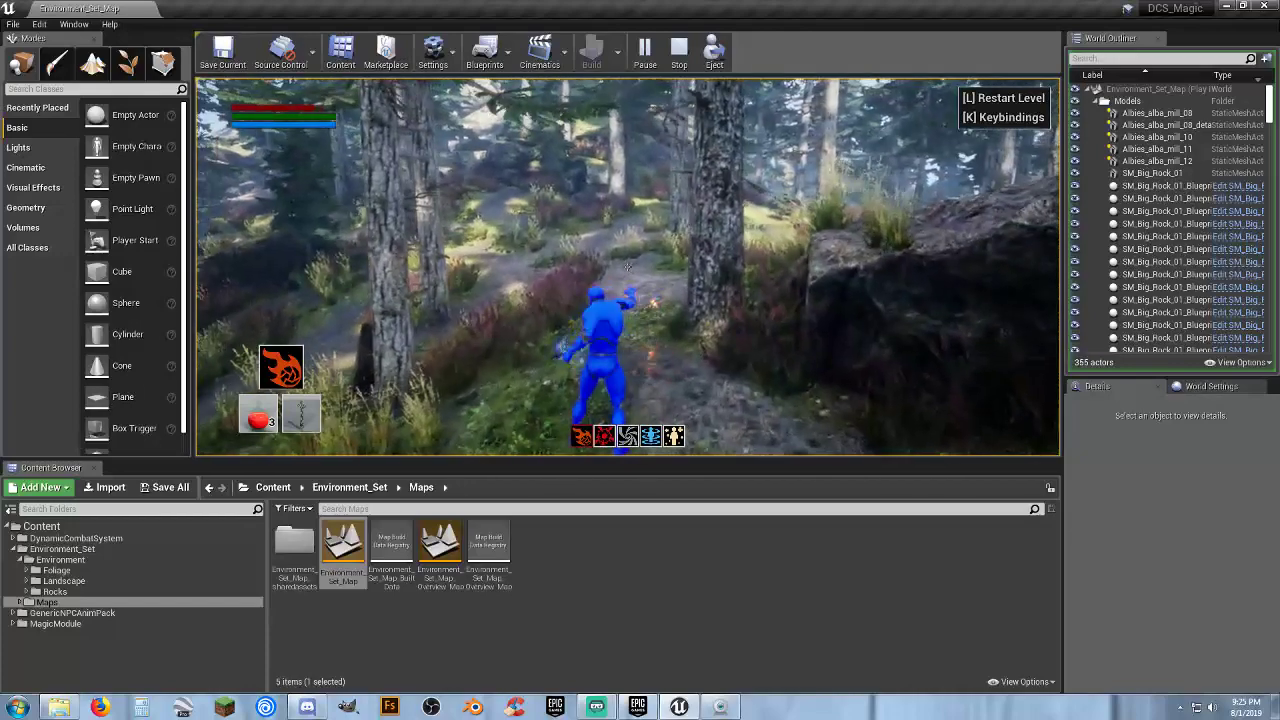
pyautogui.click(627, 265)
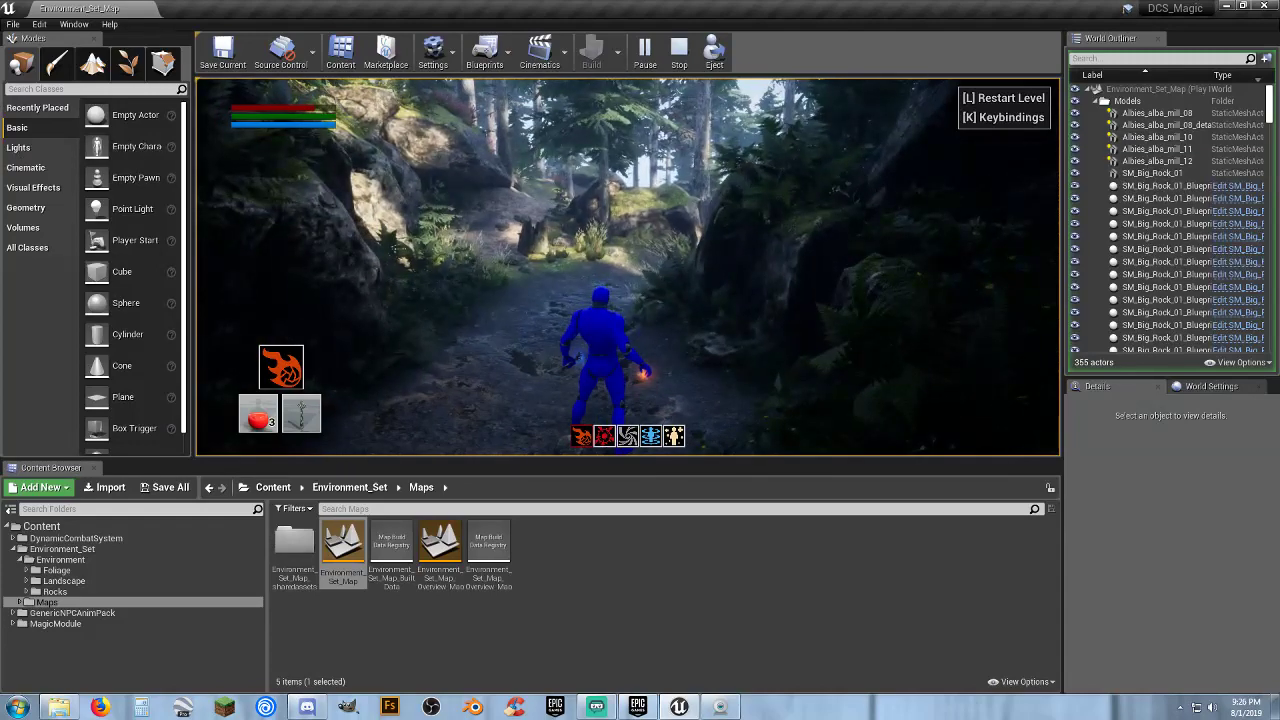
pyautogui.press('k')
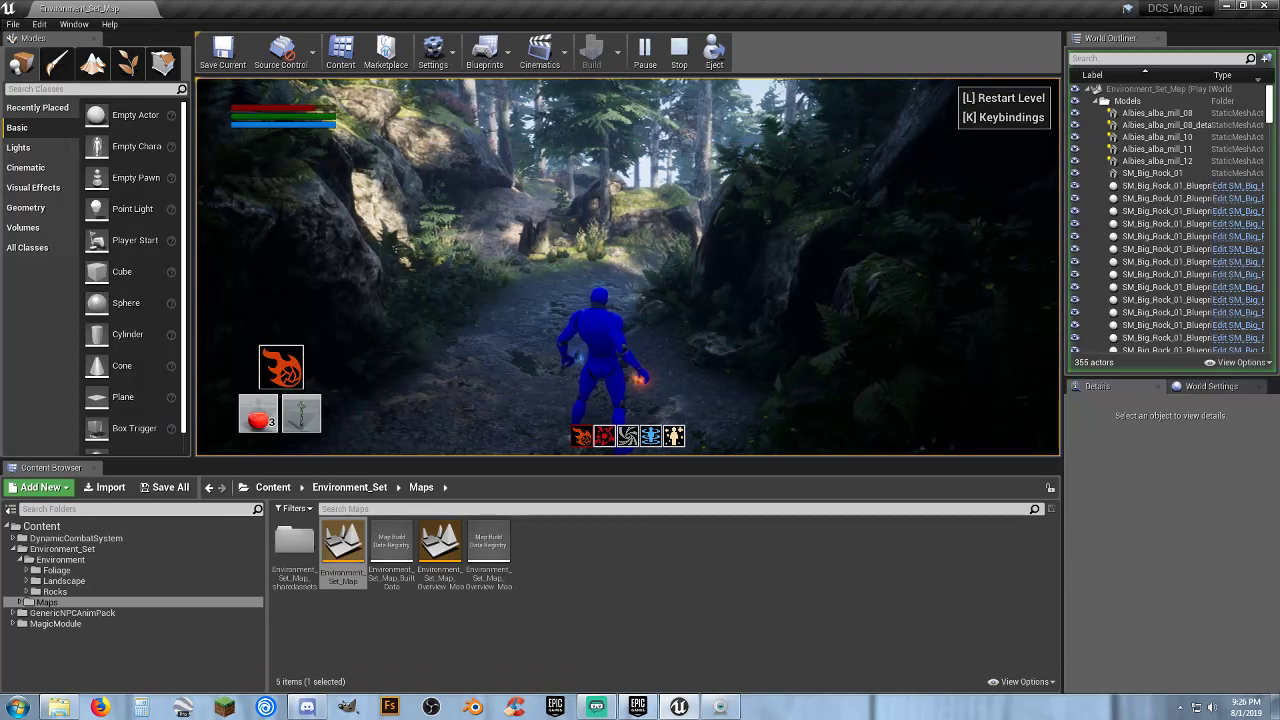
# Run the character along the shaded forest road past the rocks and through the brush, and end the play session
pyautogui.press('w')
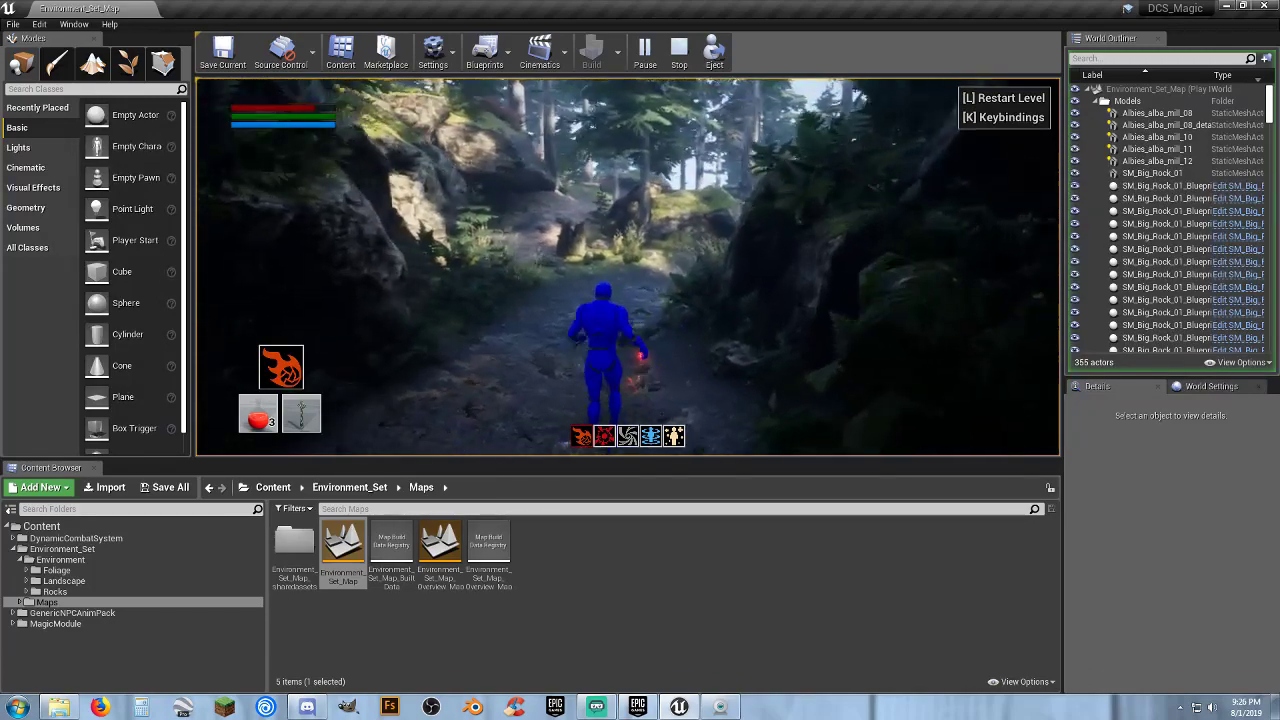
pyautogui.press('w')
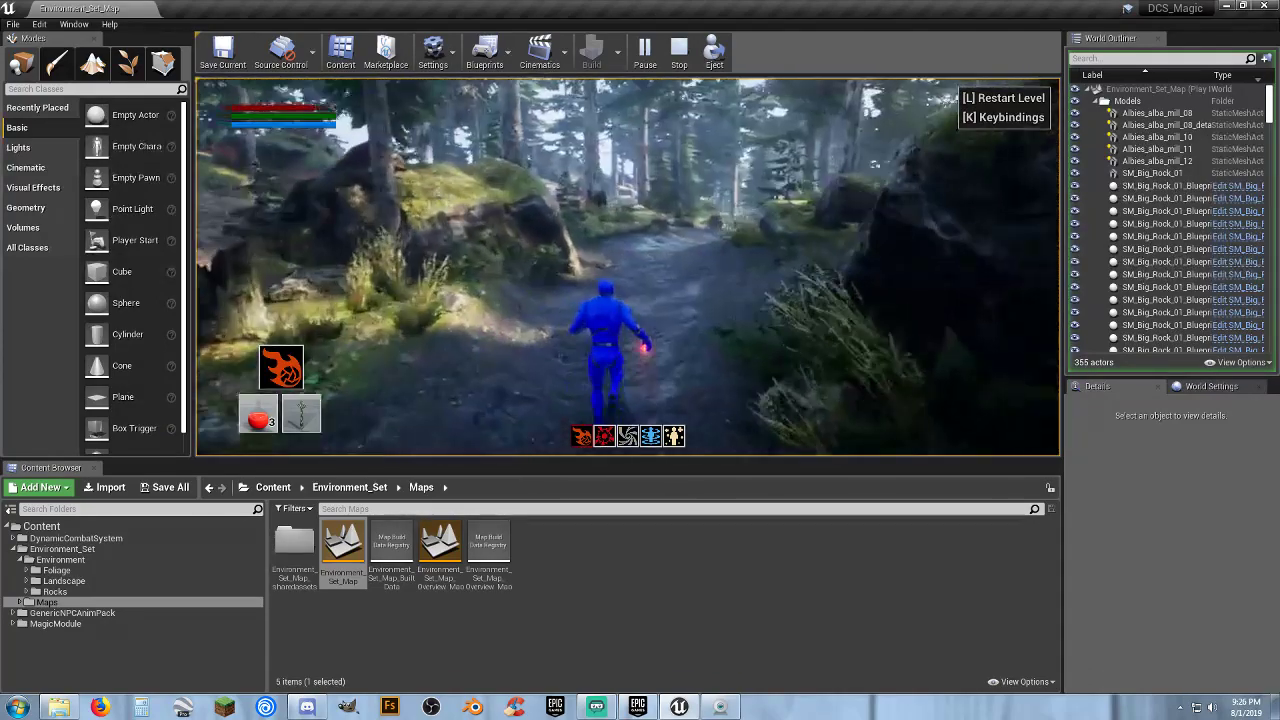
pyautogui.press('w')
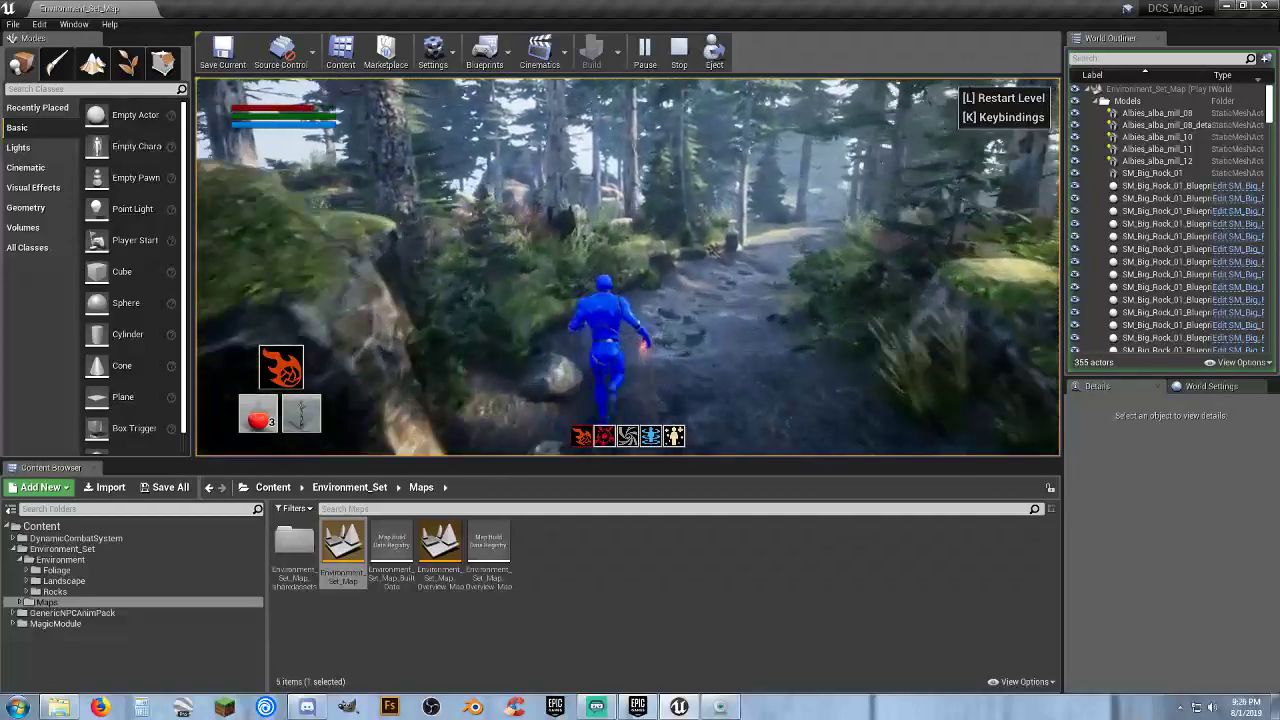
pyautogui.press('w')
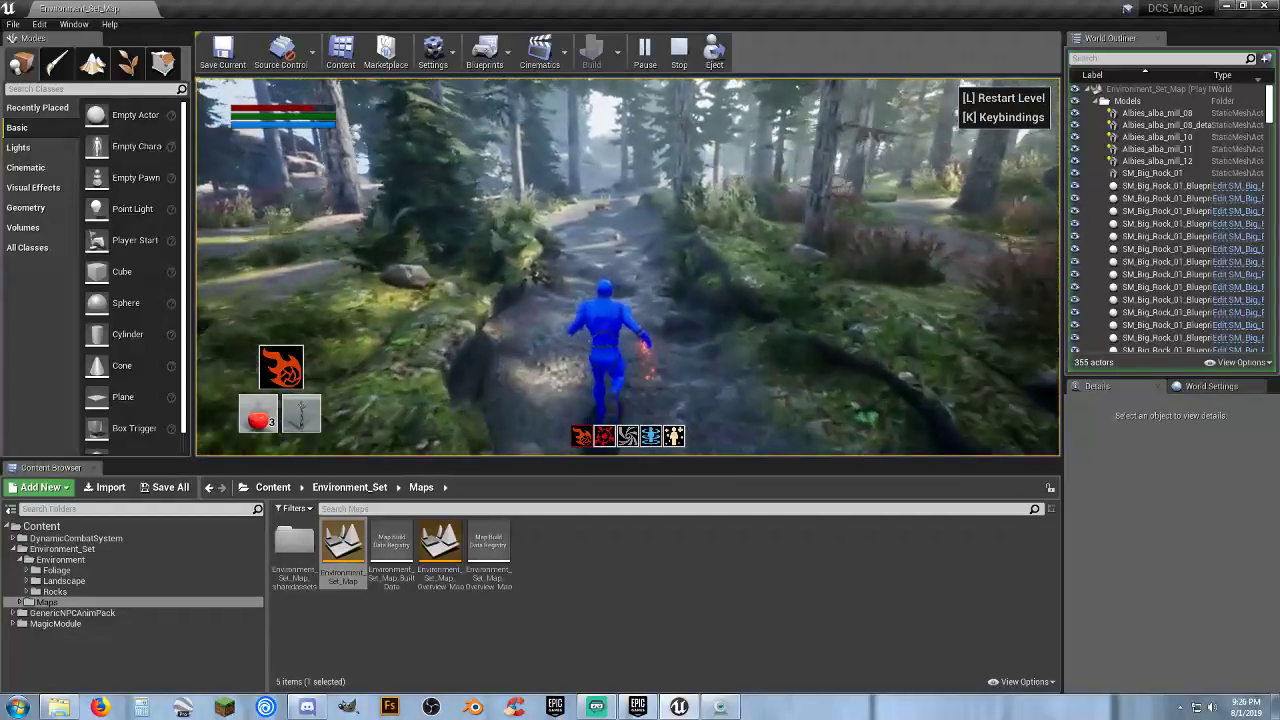
pyautogui.press('w')
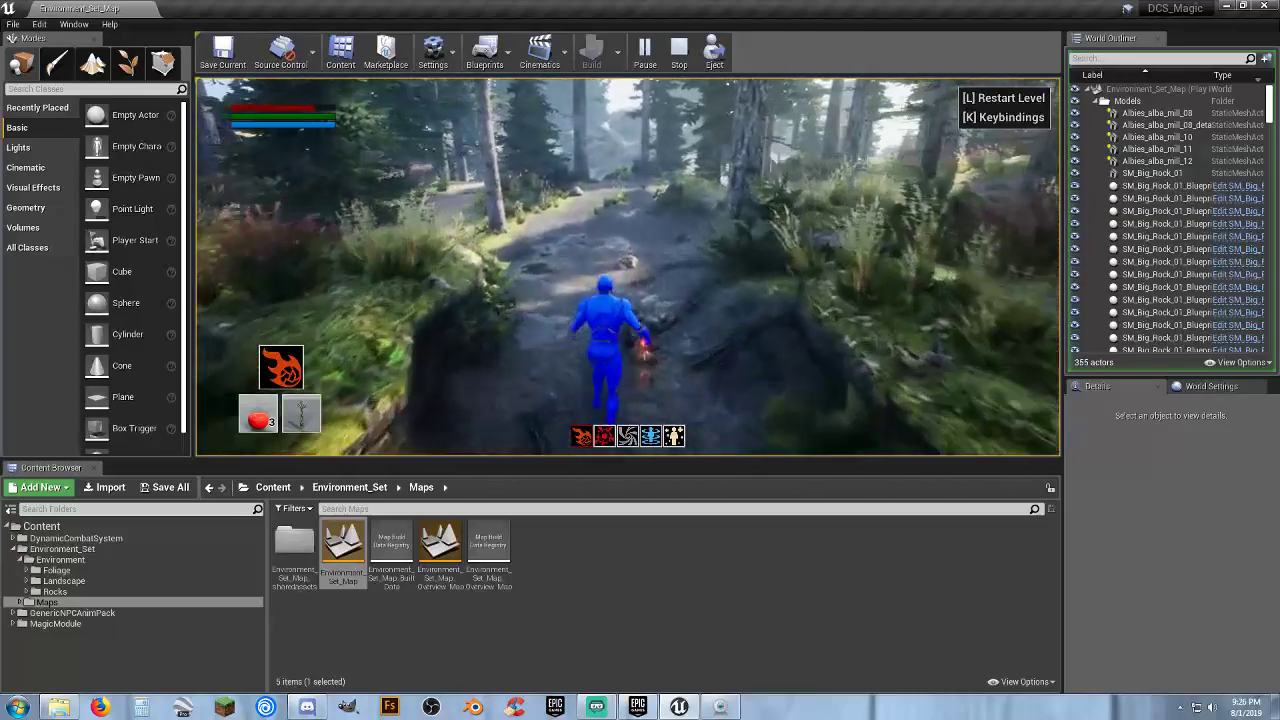
pyautogui.press('w')
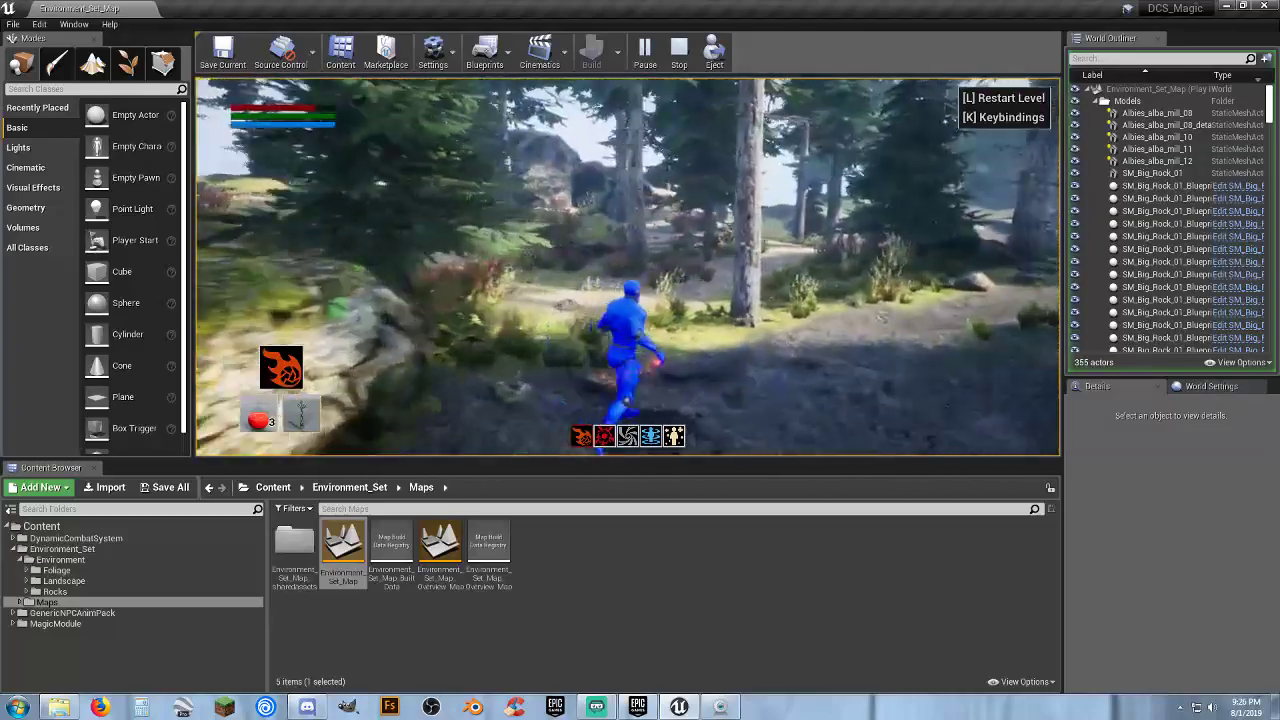
pyautogui.press('w')
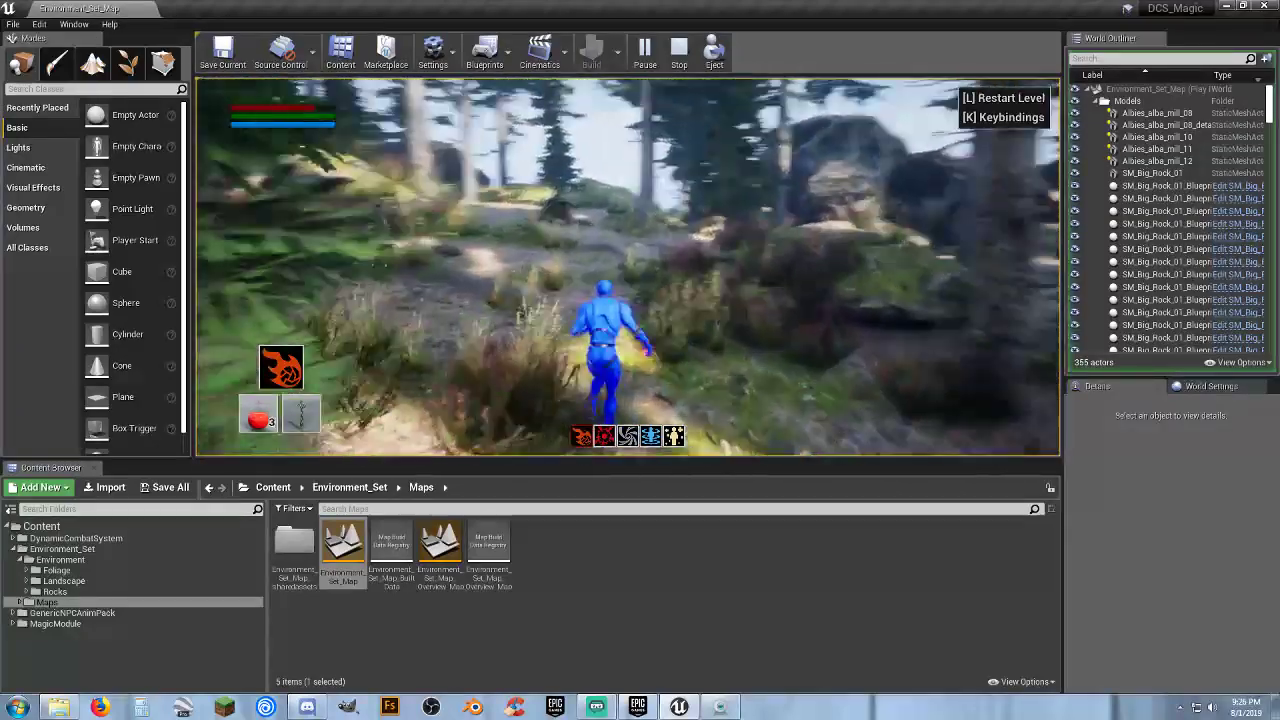
pyautogui.press('w')
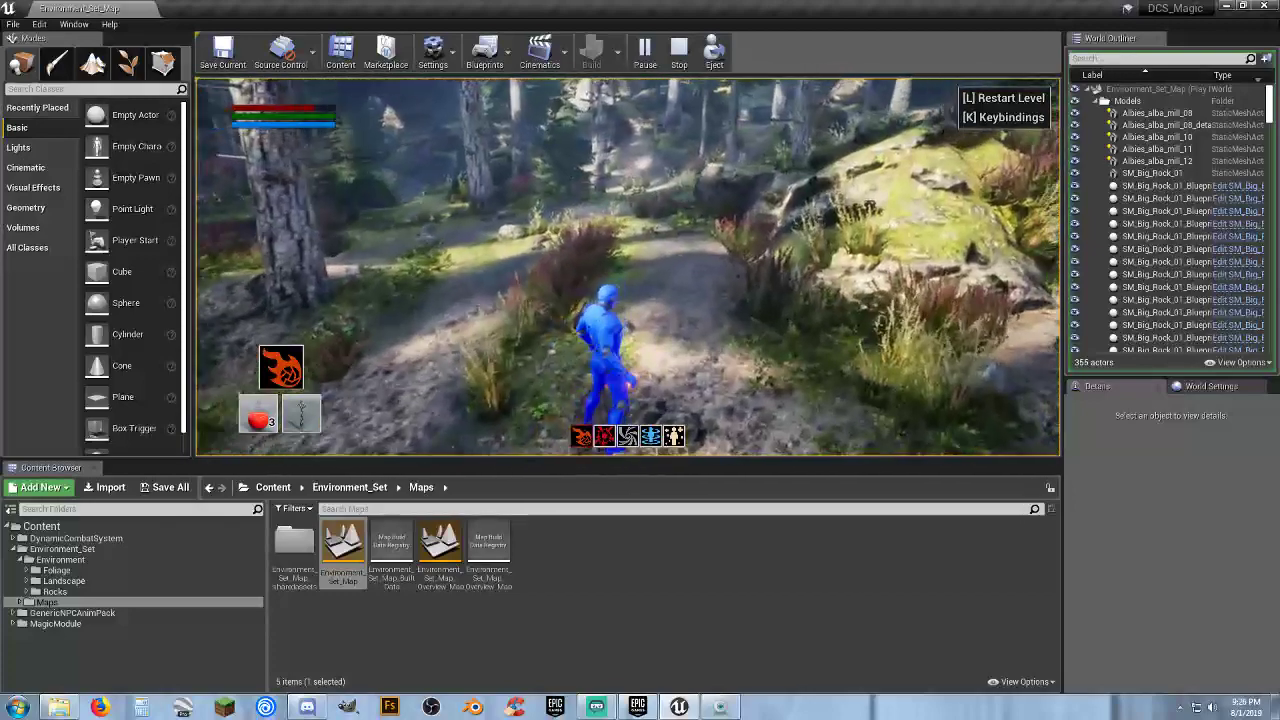
pyautogui.press('Escape')
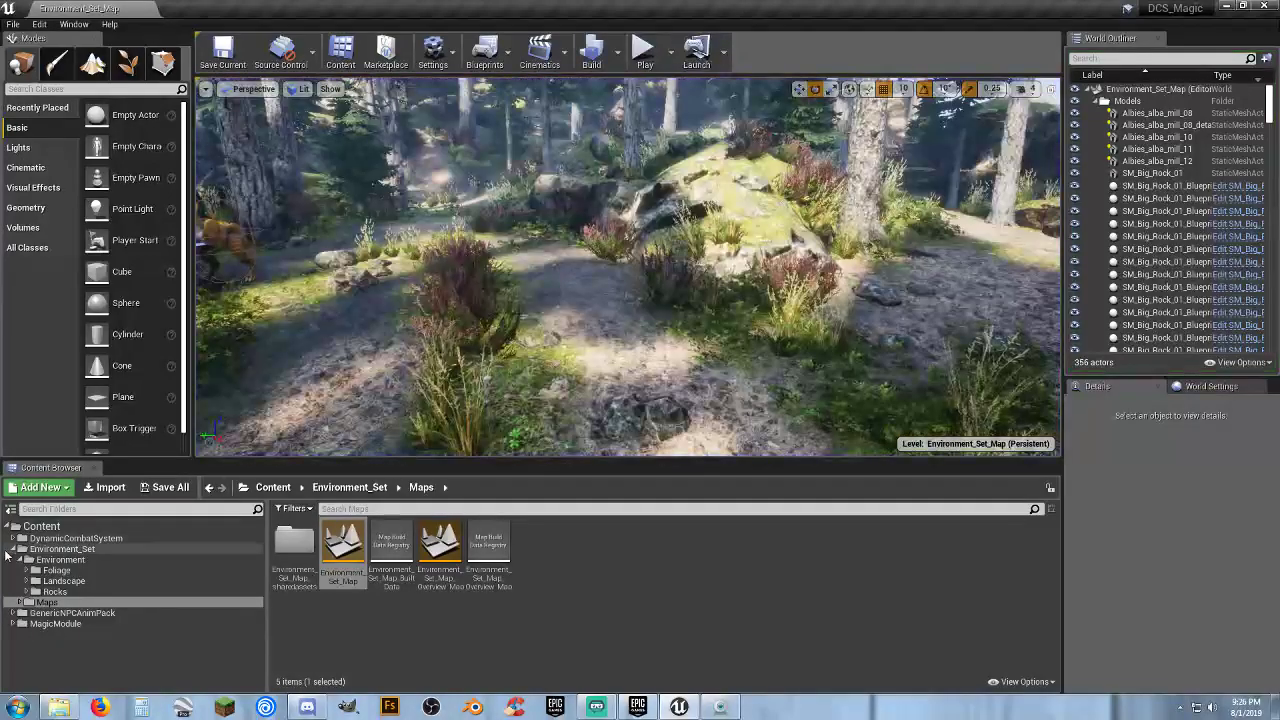
# Open the BP_CombatCharacter blueprint from the DynamicCombatSystem Blueprints folder
pyautogui.click(13, 550)
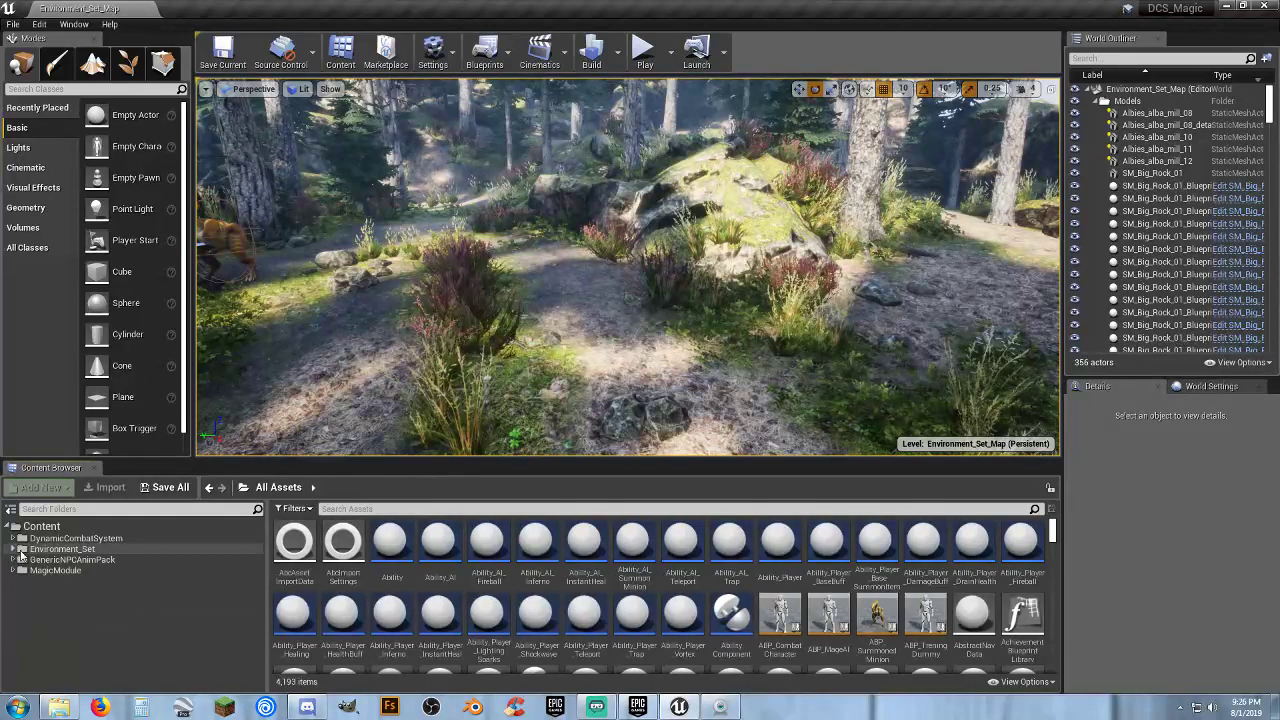
pyautogui.click(12, 538)
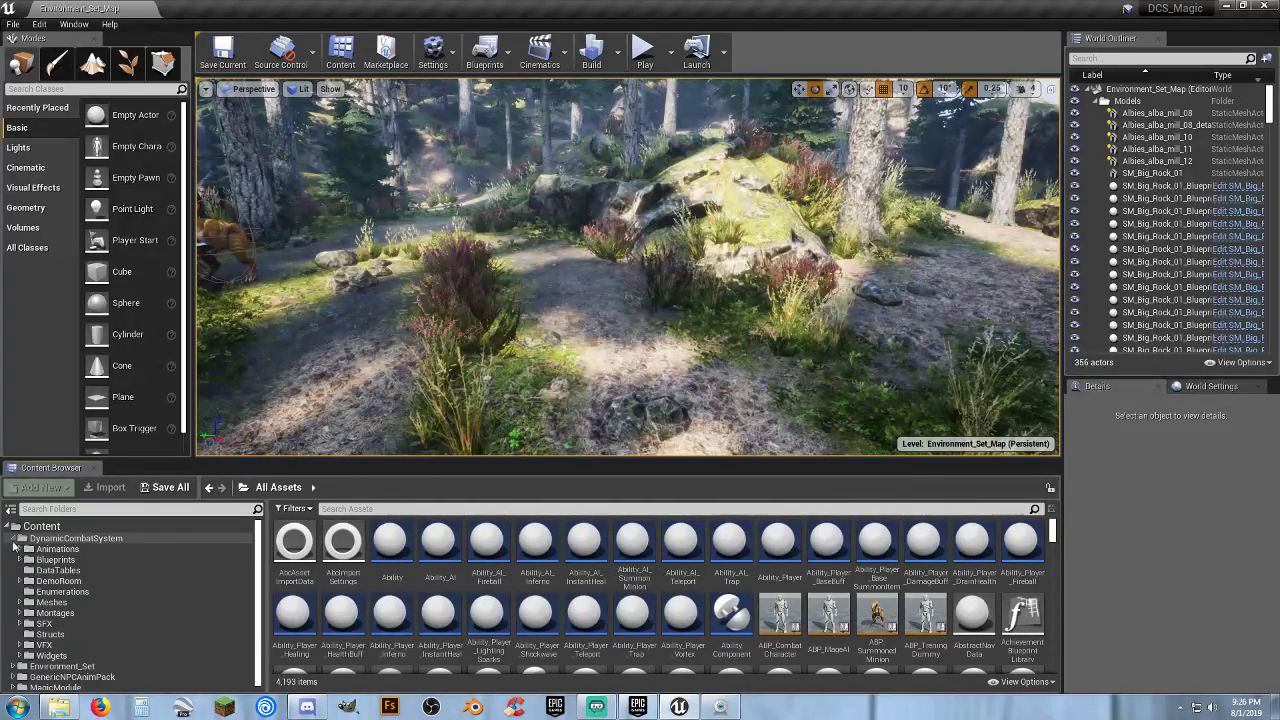
pyautogui.click(56, 560)
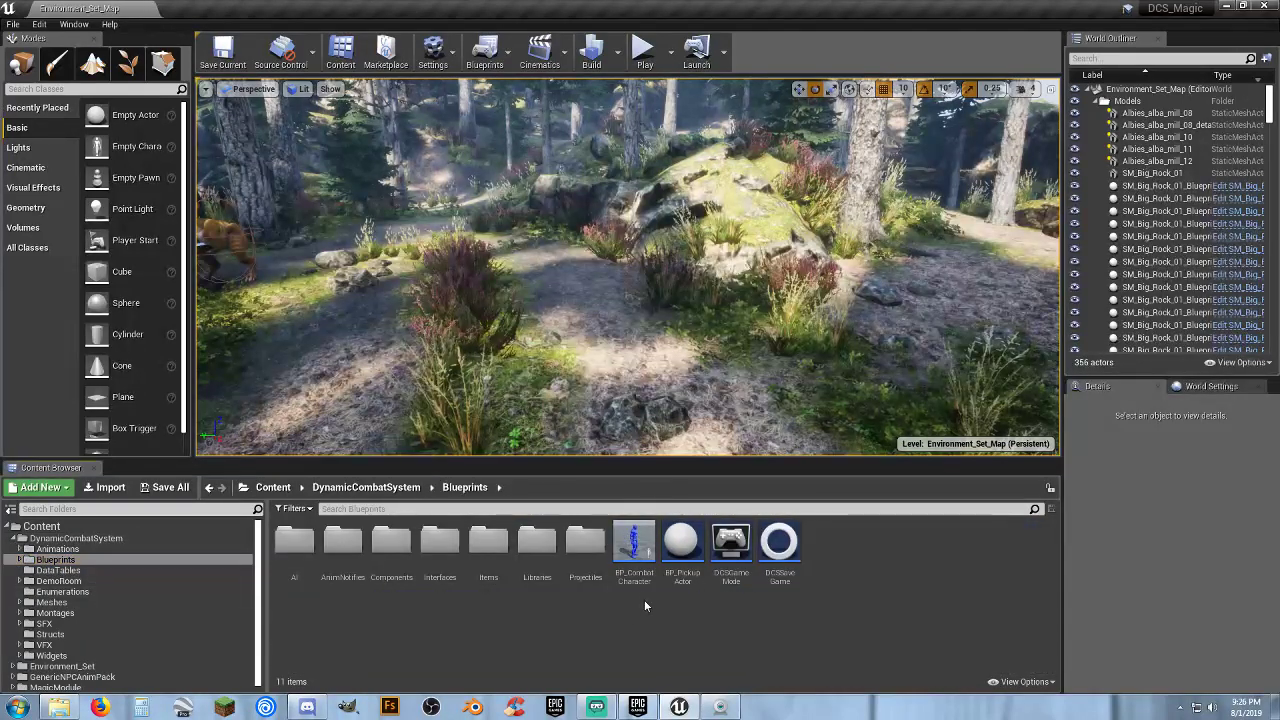
pyautogui.doubleClick(636, 555)
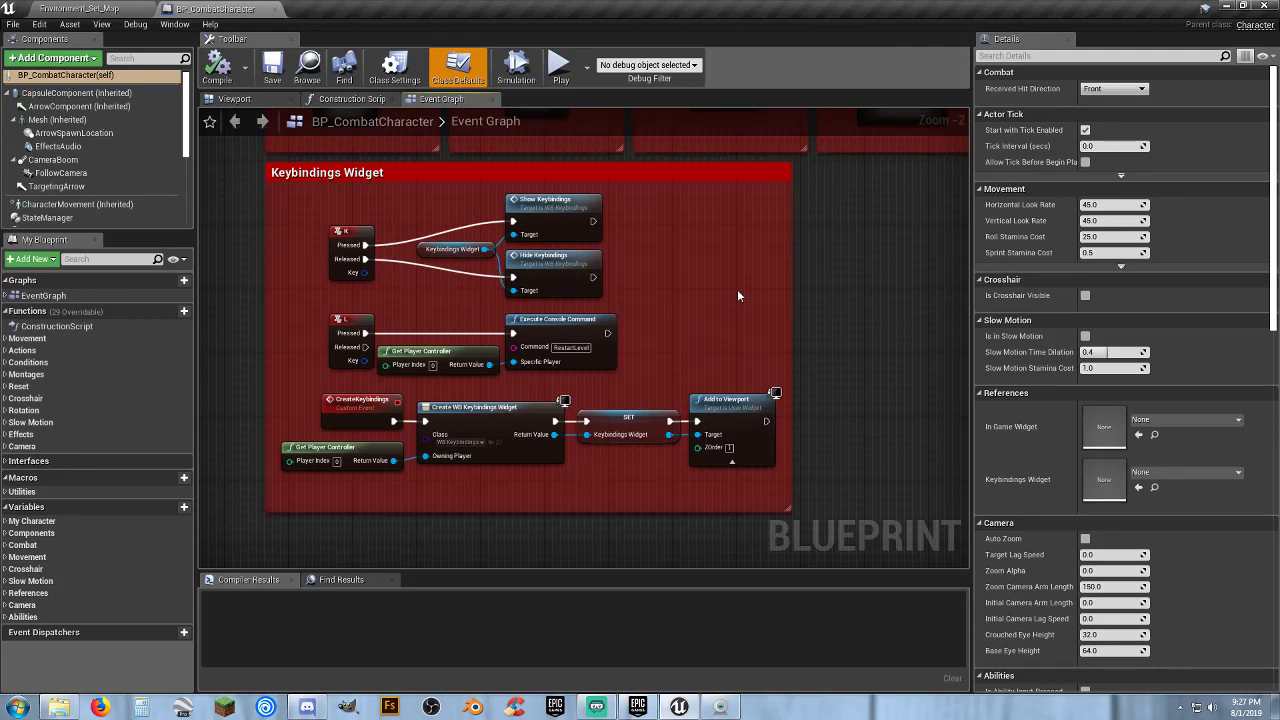
# Look over the commented event groups in the Event Graph, from Begin Play & Tick Events across to Save Game
pyautogui.moveTo(816, 232); pyautogui.dragTo(791, 625, button='right')
pyautogui.moveTo(366, 285); pyautogui.dragTo(378, 275, button='right')
pyautogui.moveTo(320, 218)
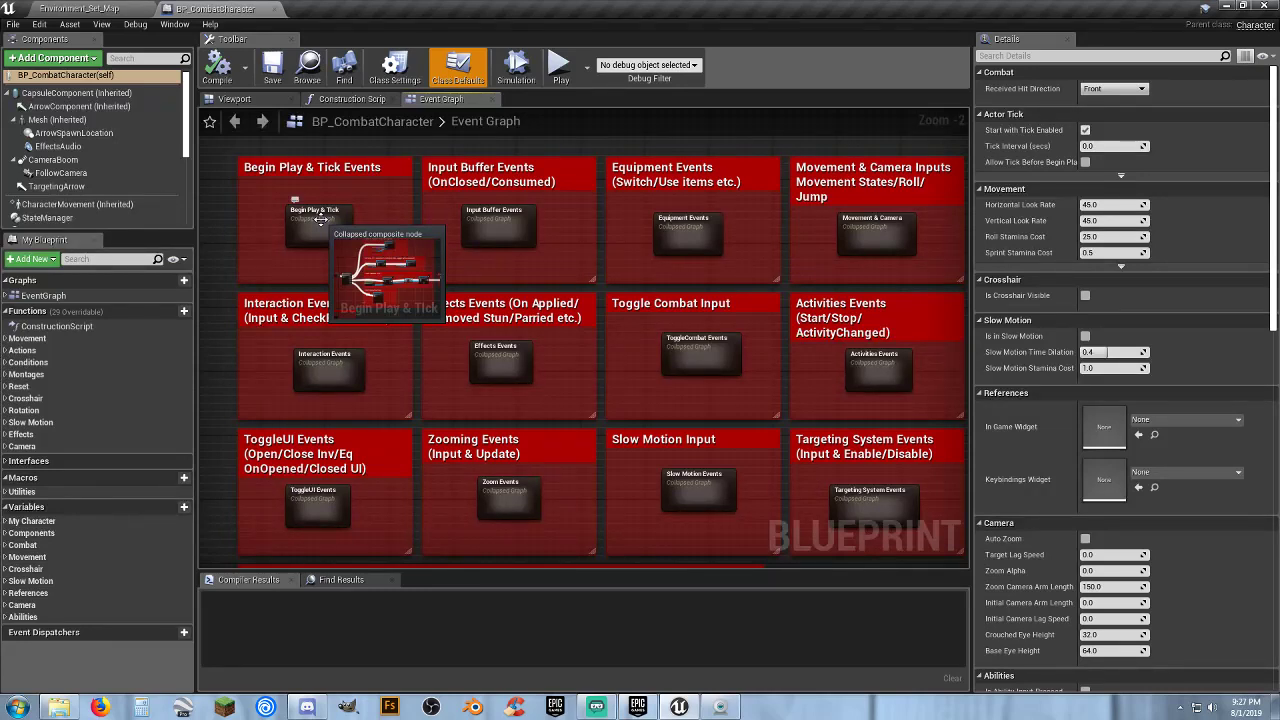
pyautogui.moveTo(647, 418); pyautogui.dragTo(179, 390, button='right')
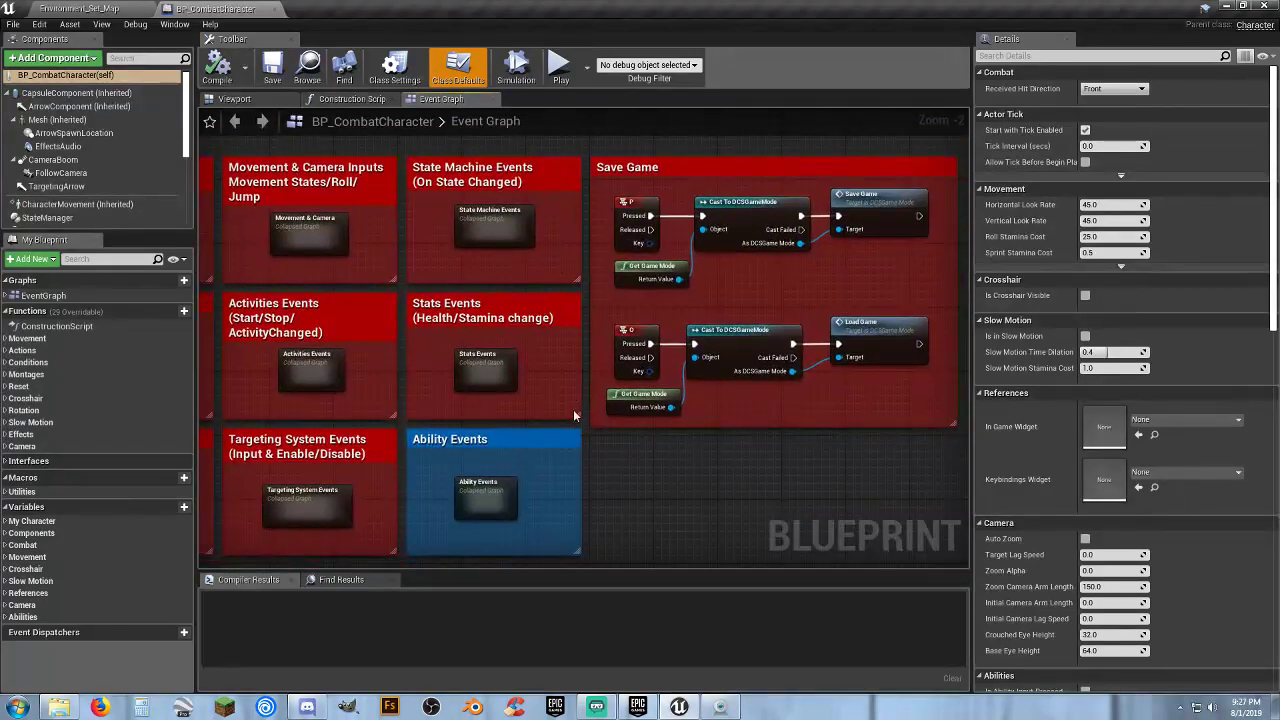
# Inspect the P and O key events in the Save Game section and view the neighbouring Ability and Targeting System Events groups
pyautogui.moveTo(562, 240); pyautogui.dragTo(635, 192, button='right')
pyautogui.moveTo(780, 371); pyautogui.dragTo(726, 432, button='right')
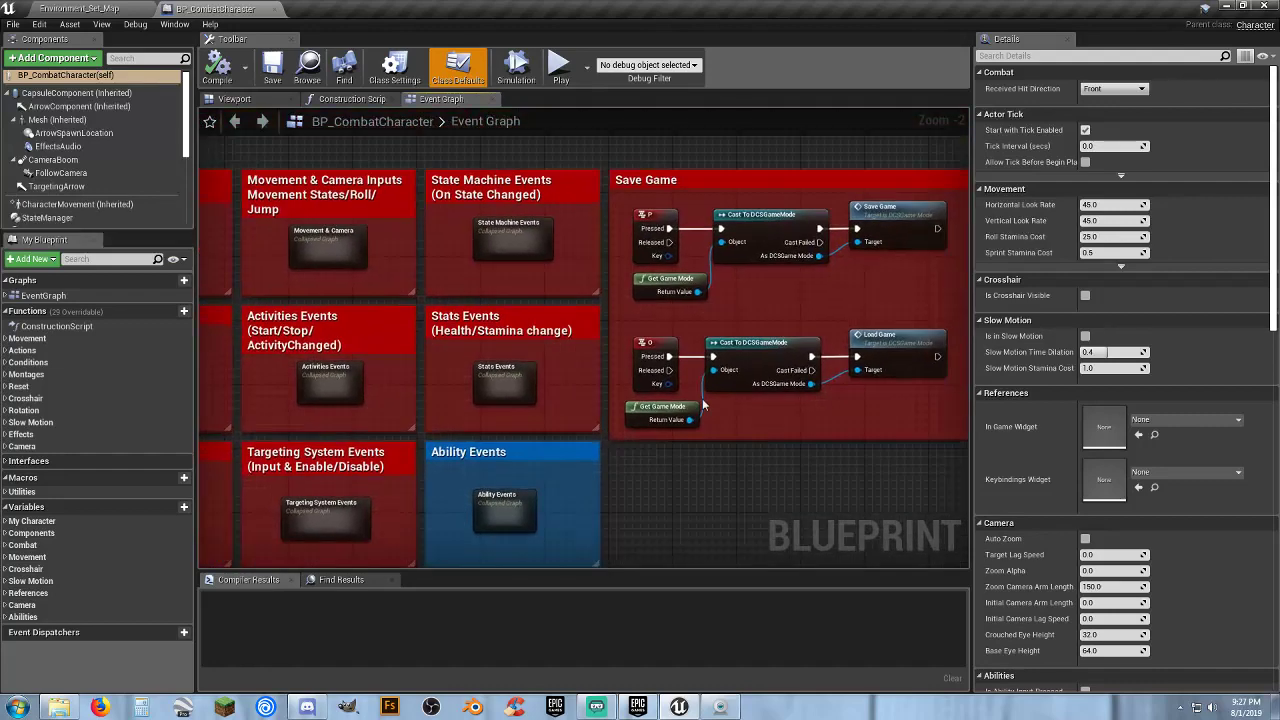
pyautogui.click(652, 220)
pyautogui.click(652, 342)
pyautogui.click(630, 485)
pyautogui.moveTo(630, 485); pyautogui.dragTo(833, 408, button='right')
pyautogui.moveTo(540, 513); pyautogui.dragTo(558, 520, button='right')
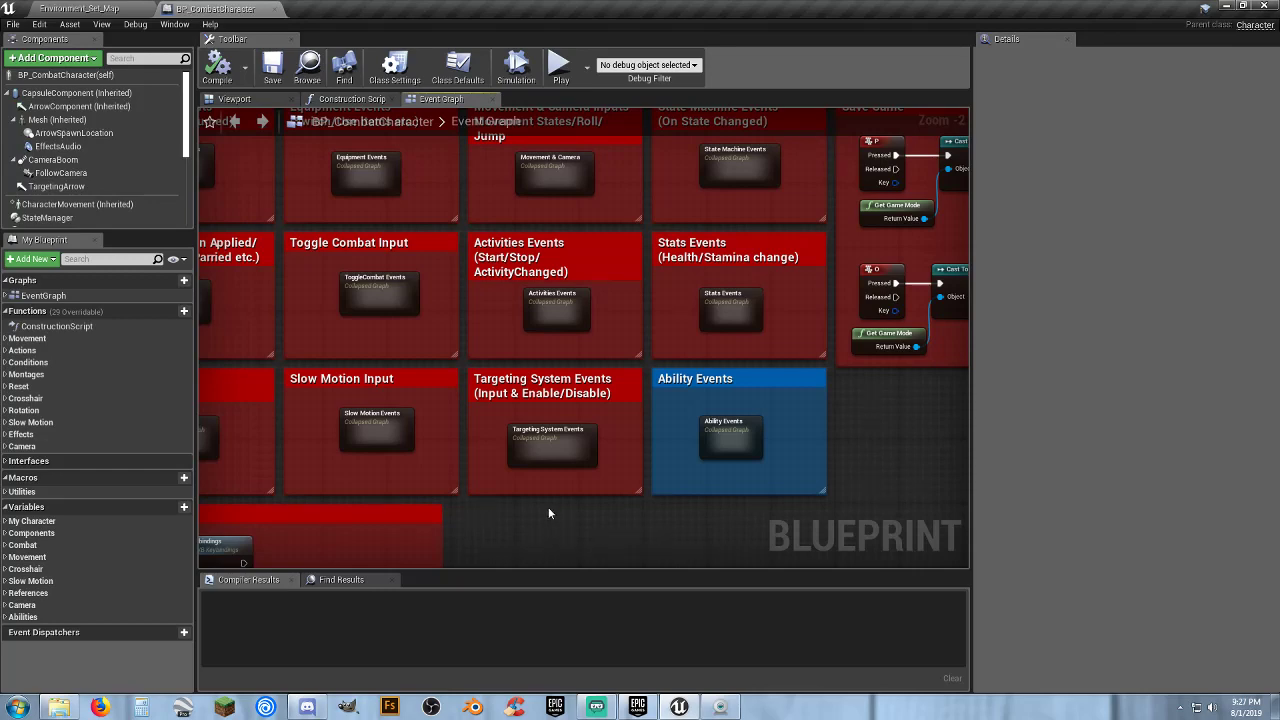
# Open the Equipment Events collapsed graph and inspect the InputAction UseToolItem node
pyautogui.moveTo(548, 513); pyautogui.dragTo(842, 529, button='right')
pyautogui.scroll(-3, 842, 529)
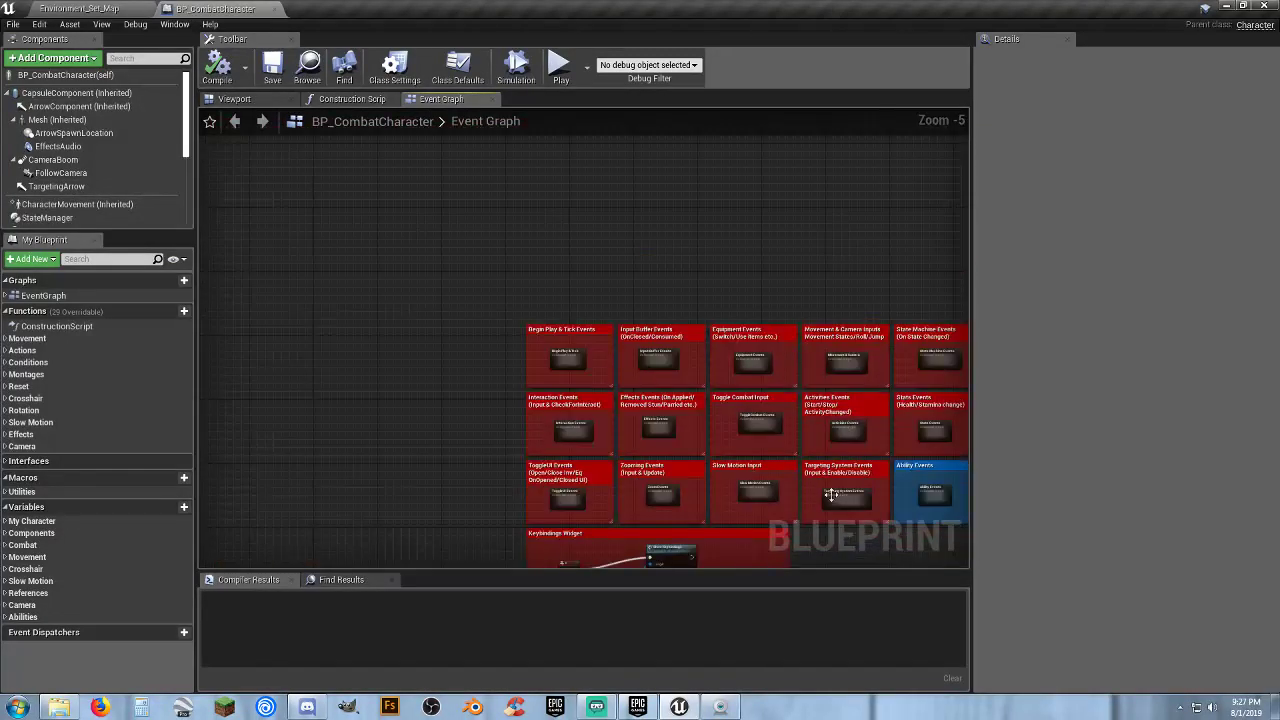
pyautogui.scroll(3, 831, 495)
pyautogui.moveTo(651, 429); pyautogui.dragTo(624, 441, button='right')
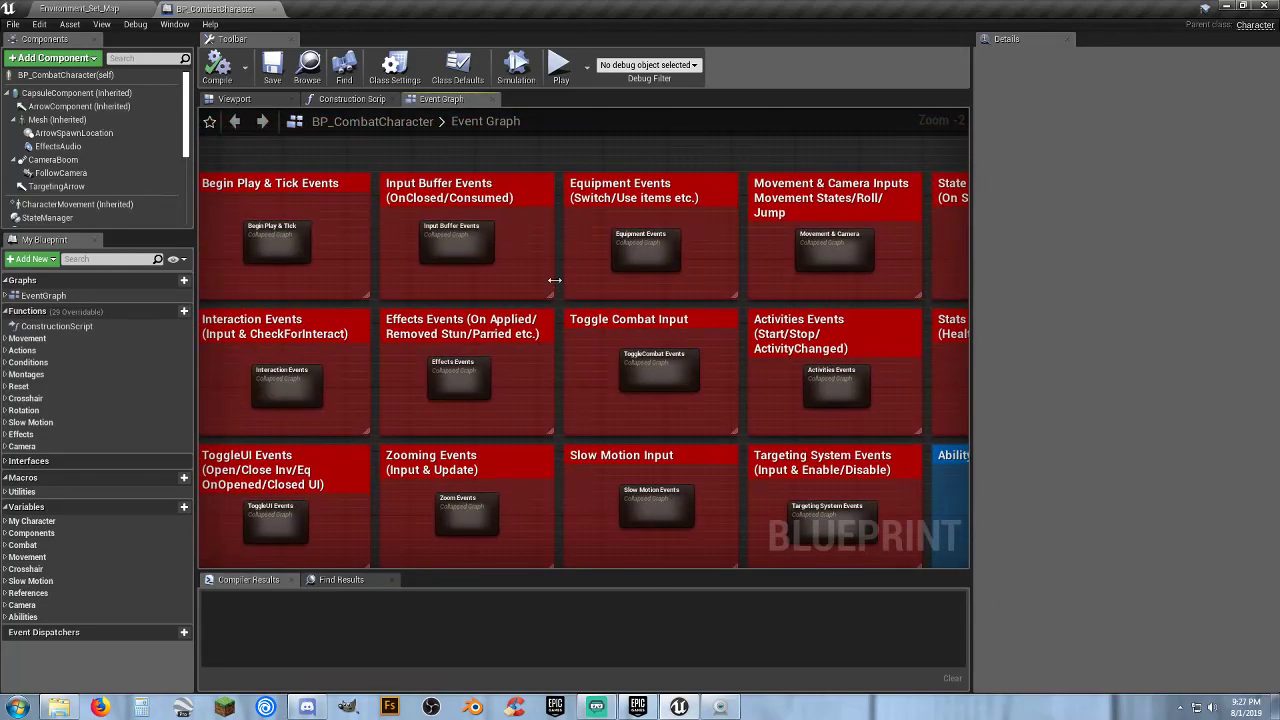
pyautogui.doubleClick(643, 250)
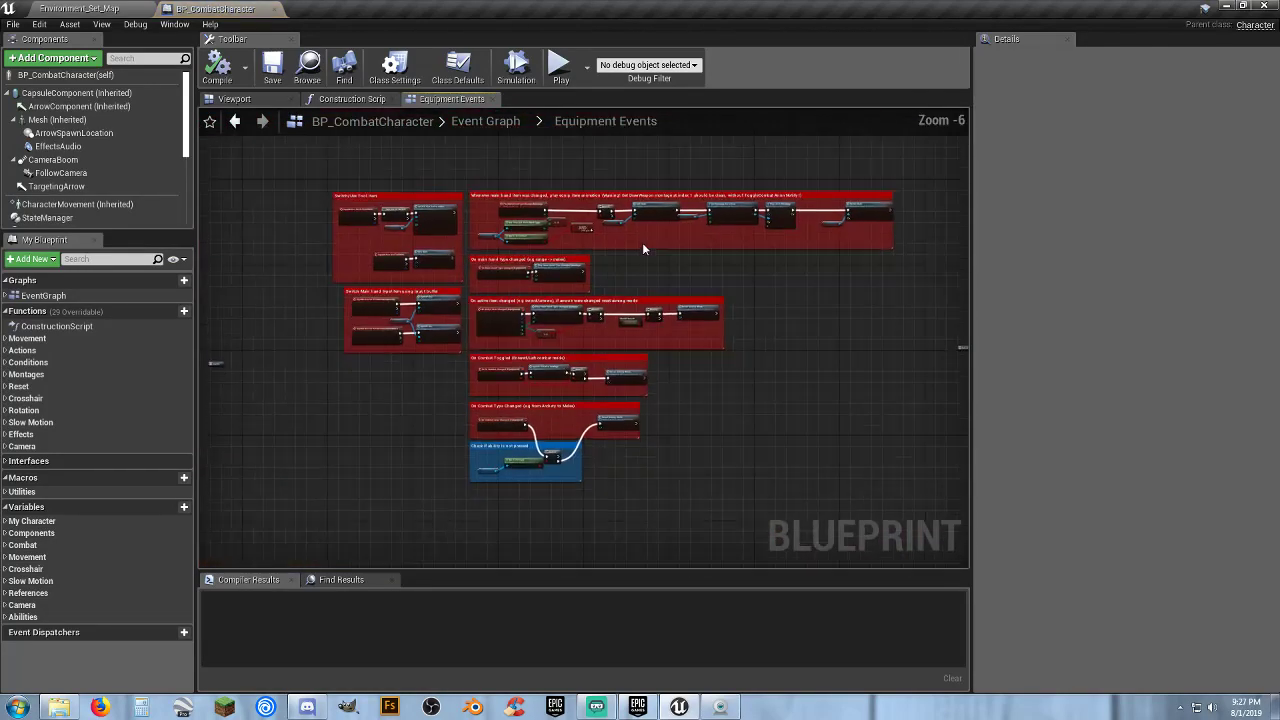
pyautogui.scroll(5, 362, 272)
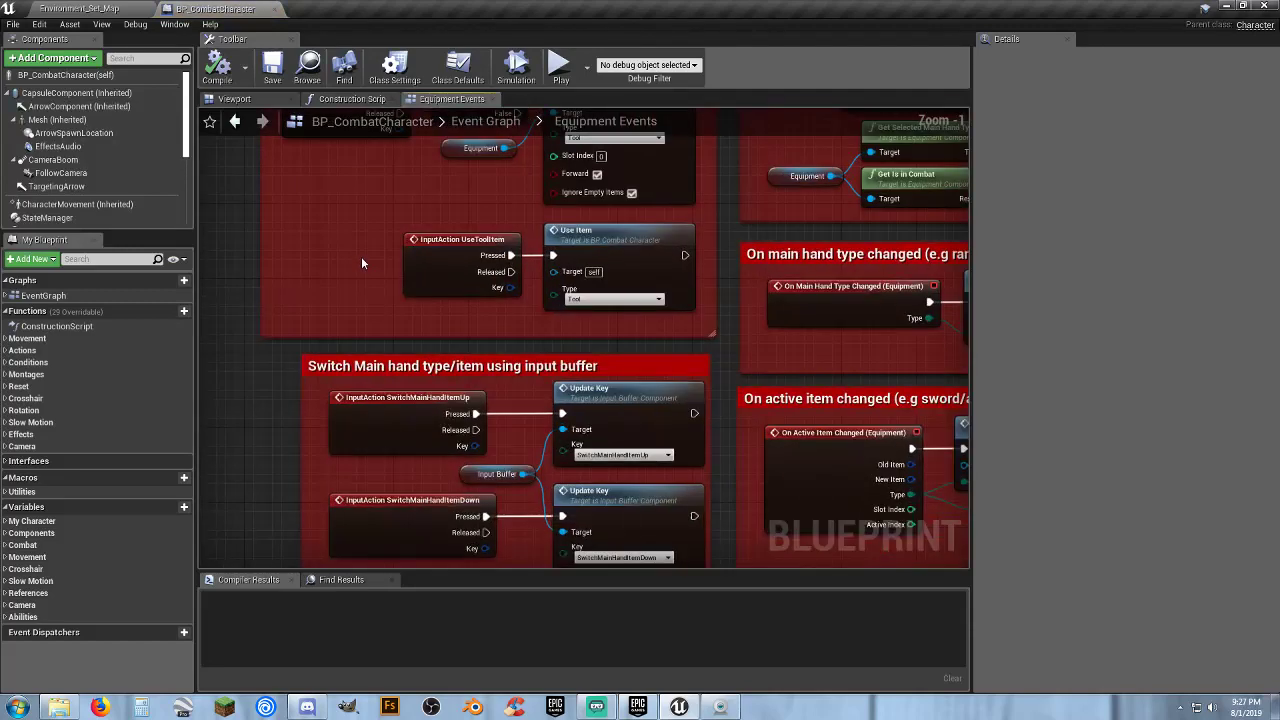
pyautogui.moveTo(361, 256); pyautogui.dragTo(355, 314, button='right')
pyautogui.click(423, 306)
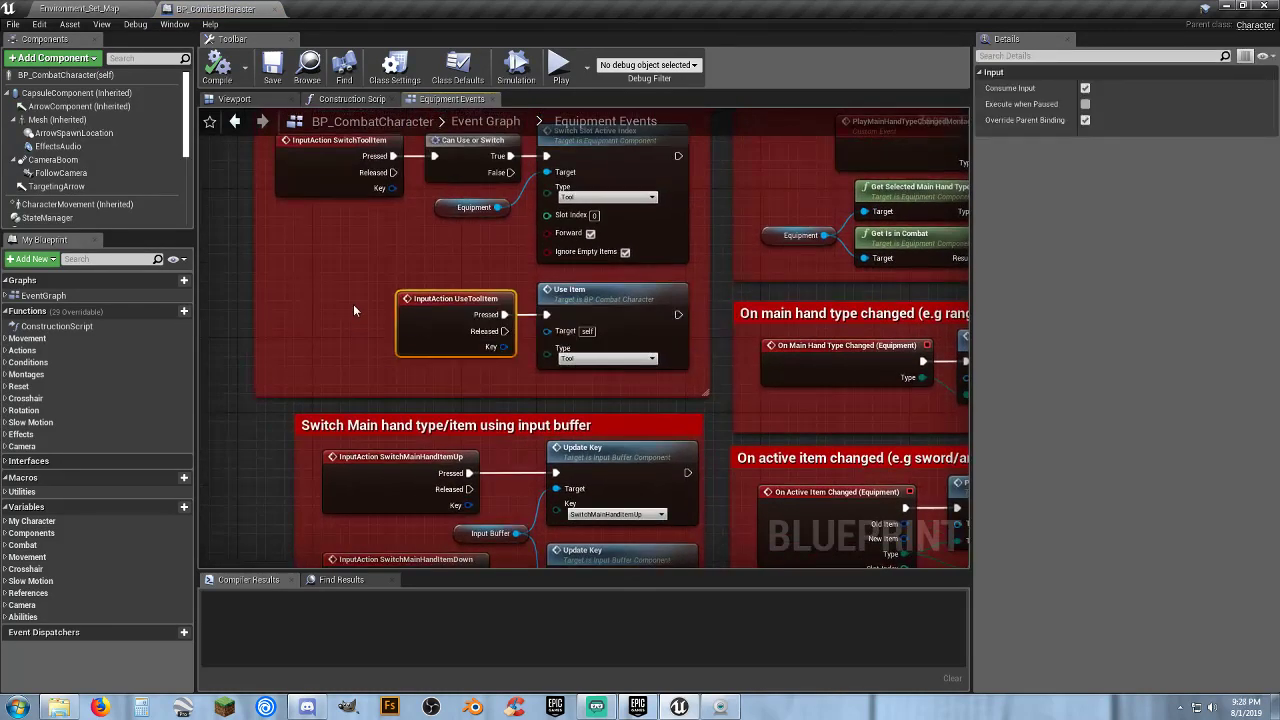
# Examine the Equipment Events sections for main hand type changes, active item changes and combat toggling
pyautogui.moveTo(328, 292); pyautogui.dragTo(330, 331, button='right')
pyautogui.moveTo(318, 203); pyautogui.dragTo(313, 333, button='right')
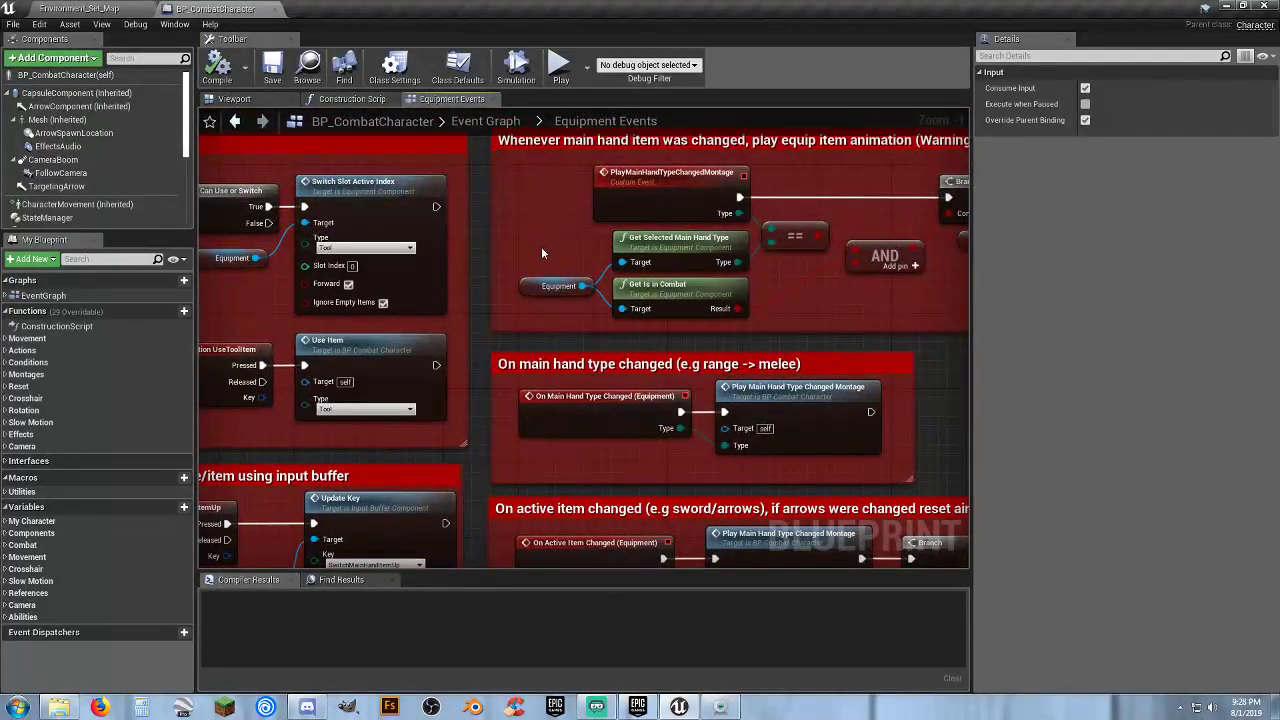
pyautogui.moveTo(541, 246); pyautogui.dragTo(388, 64, button='right')
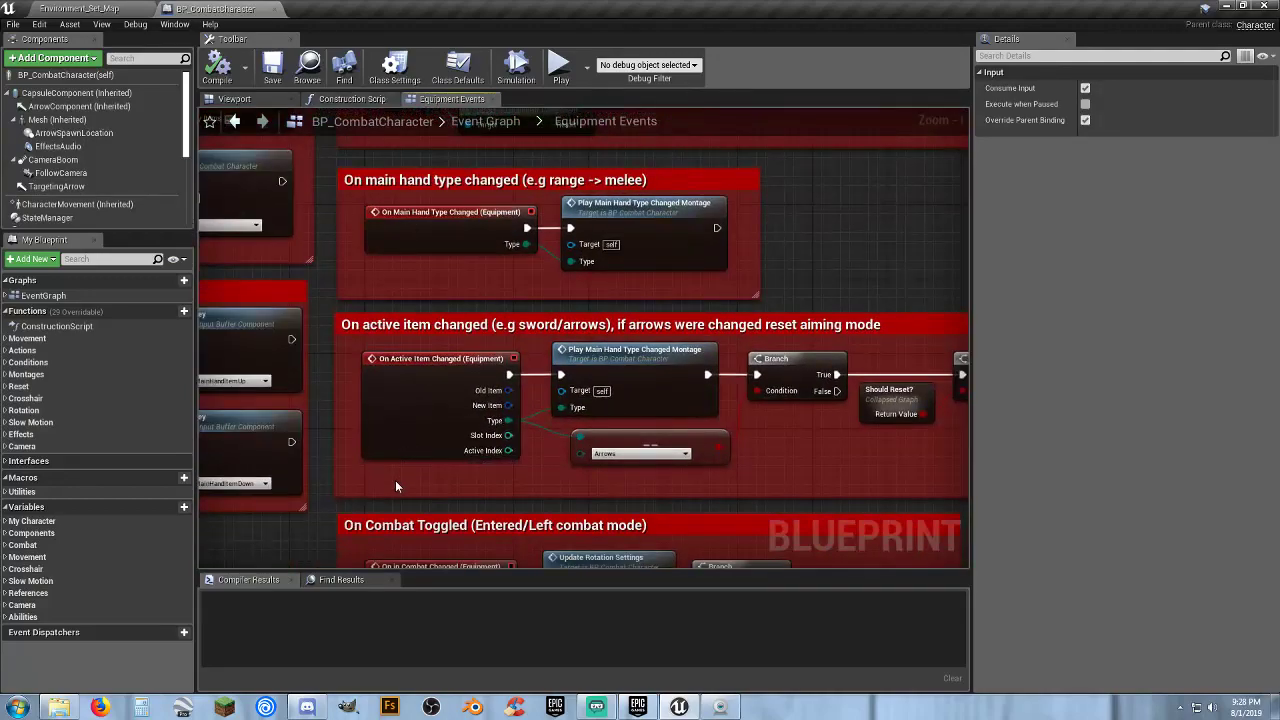
pyautogui.moveTo(410, 445); pyautogui.dragTo(576, 303, button='right')
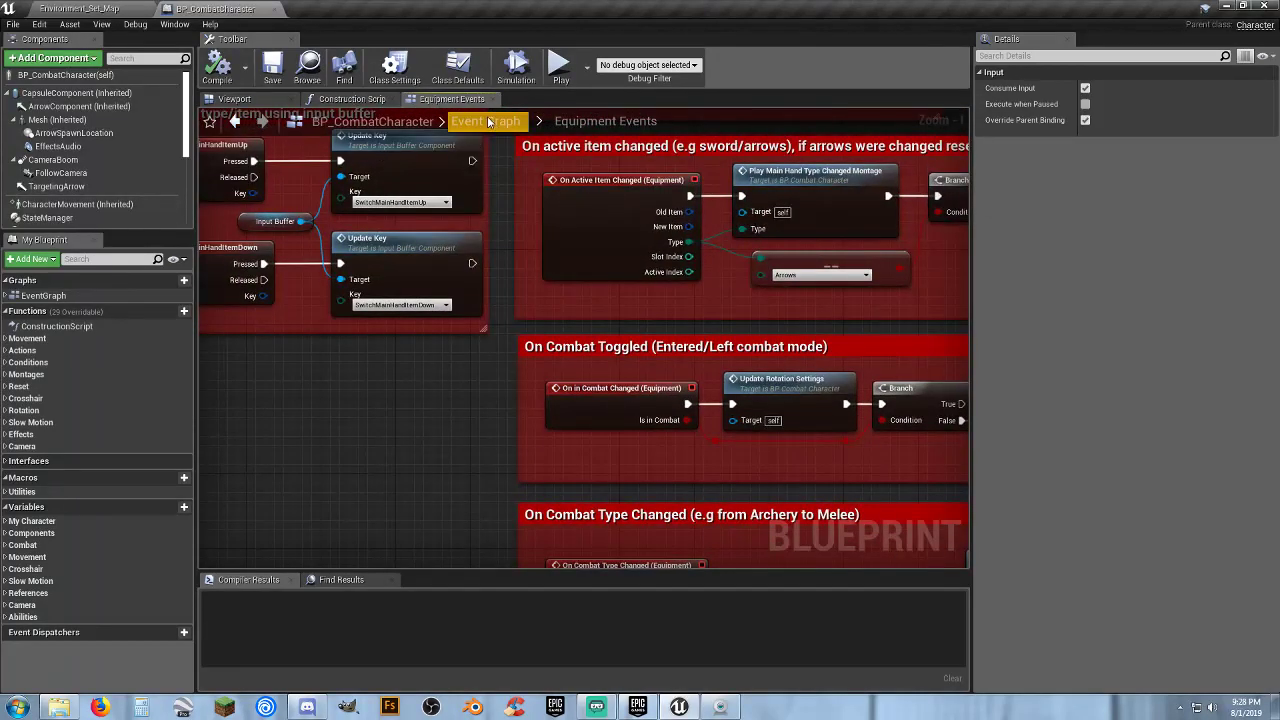
# Return to the Event Graph and examine the K and L key events in the Keybindings Widget section
pyautogui.click(485, 120)
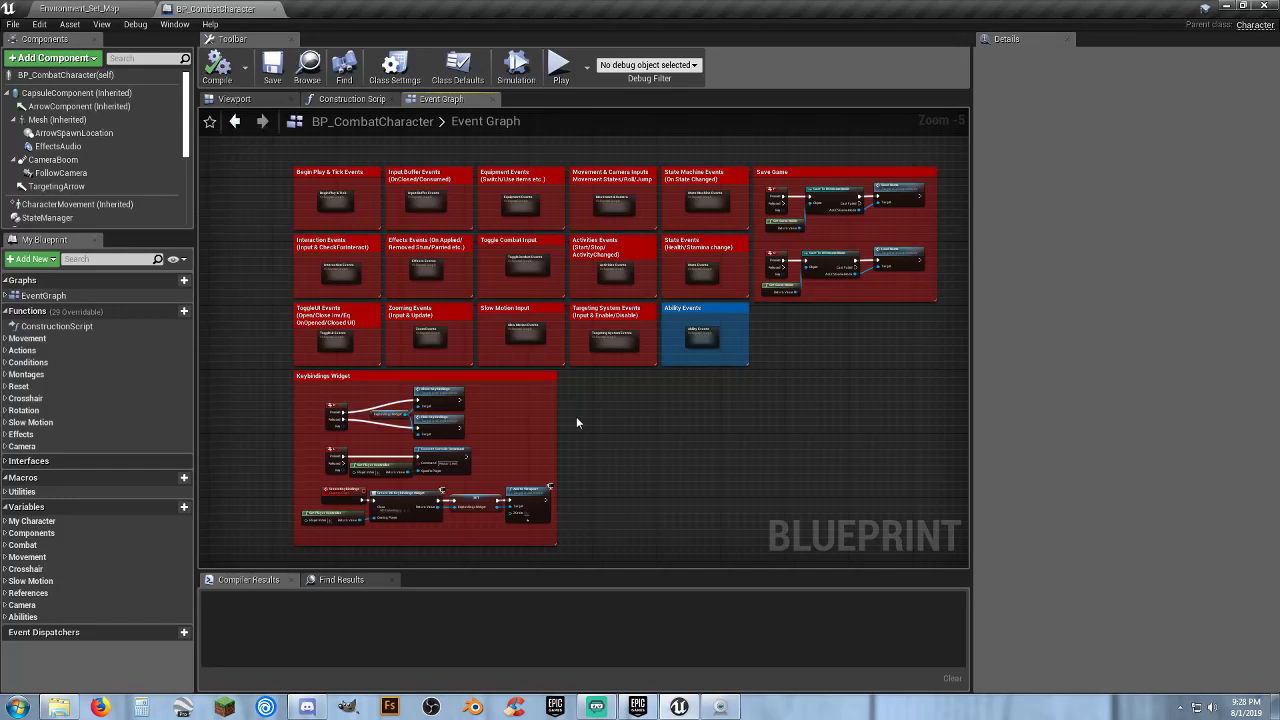
pyautogui.scroll(6, 488, 440)
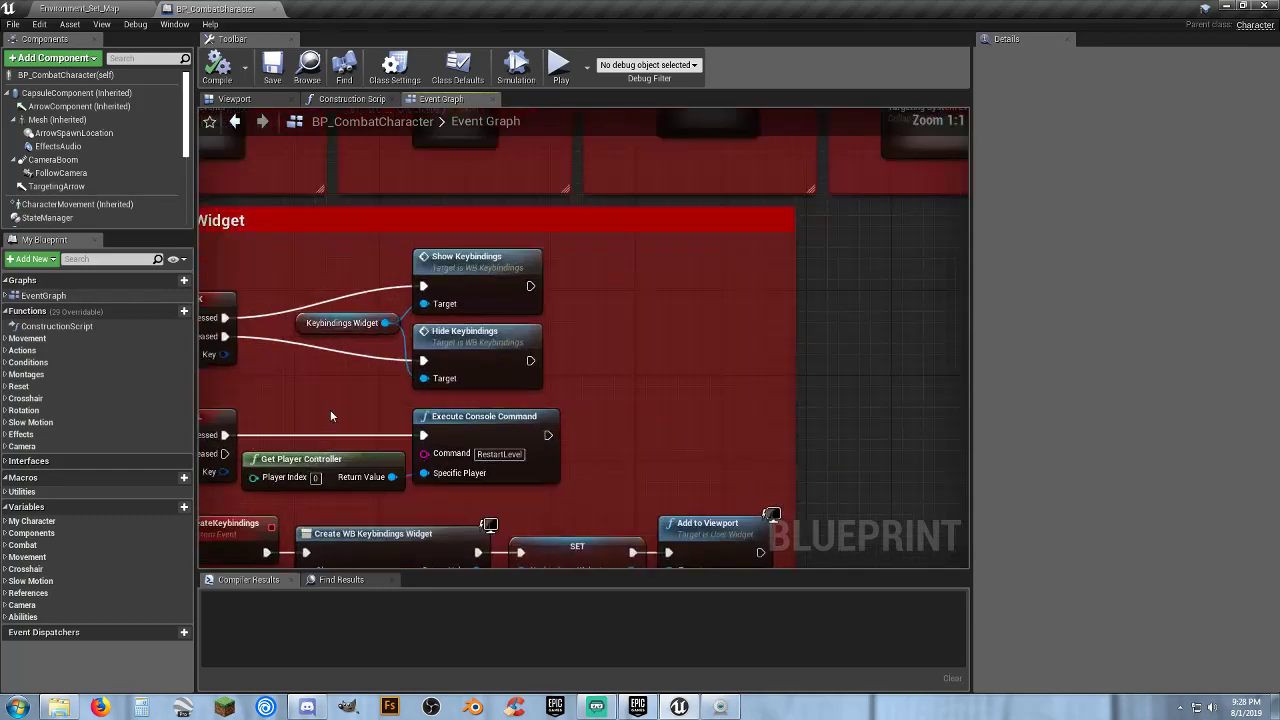
pyautogui.moveTo(330, 409); pyautogui.dragTo(478, 630, button='right')
pyautogui.moveTo(480, 476); pyautogui.dragTo(473, 298, button='right')
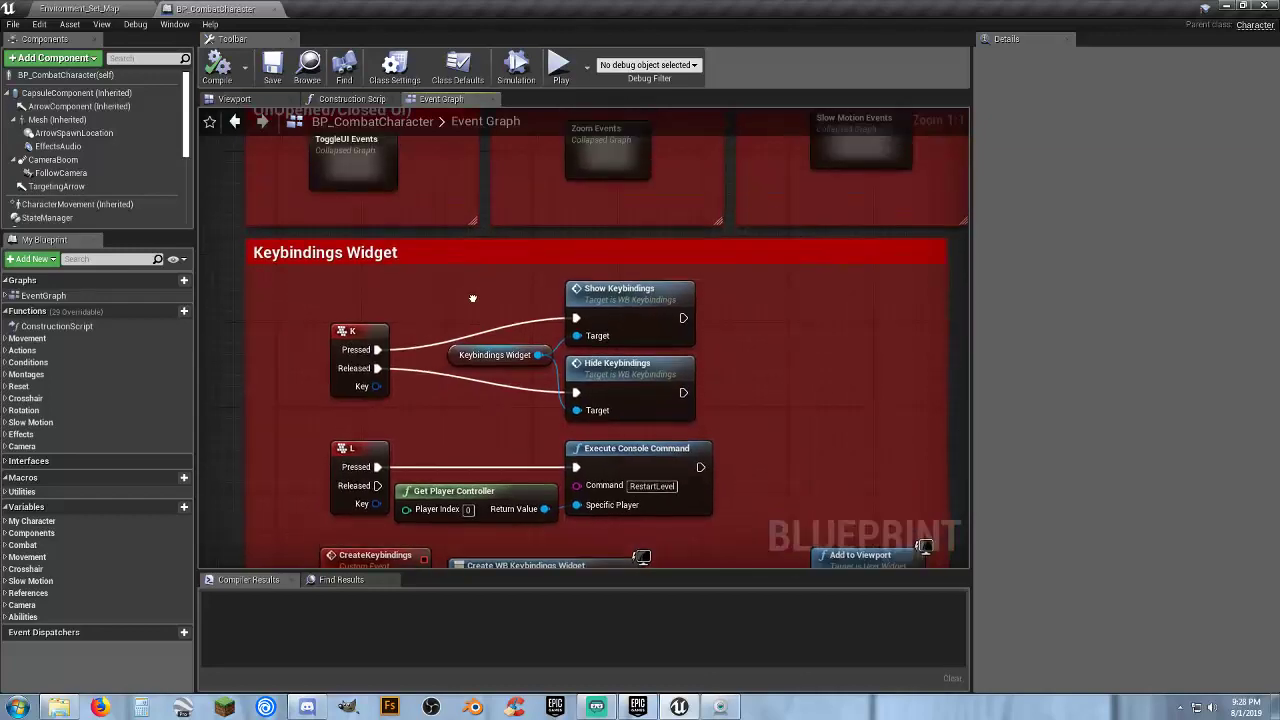
# Play the Environment_Set_Map level and run up the dirt road to confront the approaching enemy
pyautogui.click(135, 8)
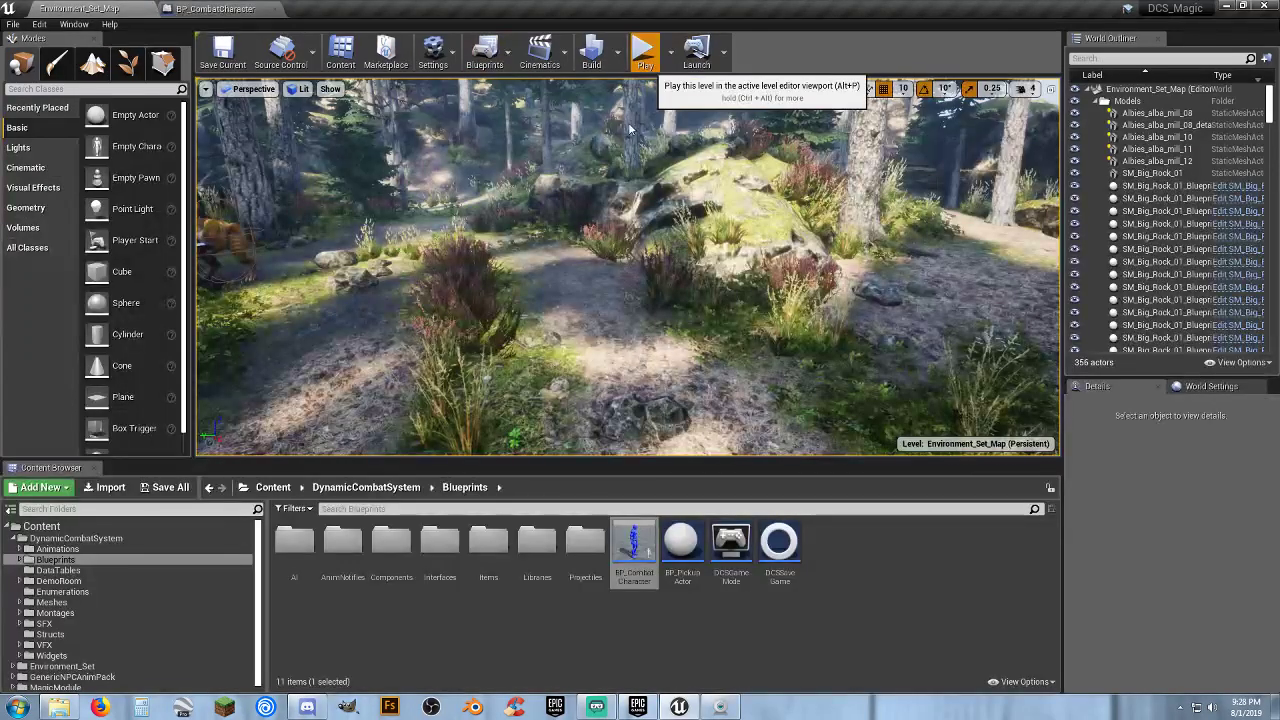
pyautogui.click(645, 55)
pyautogui.press('w')
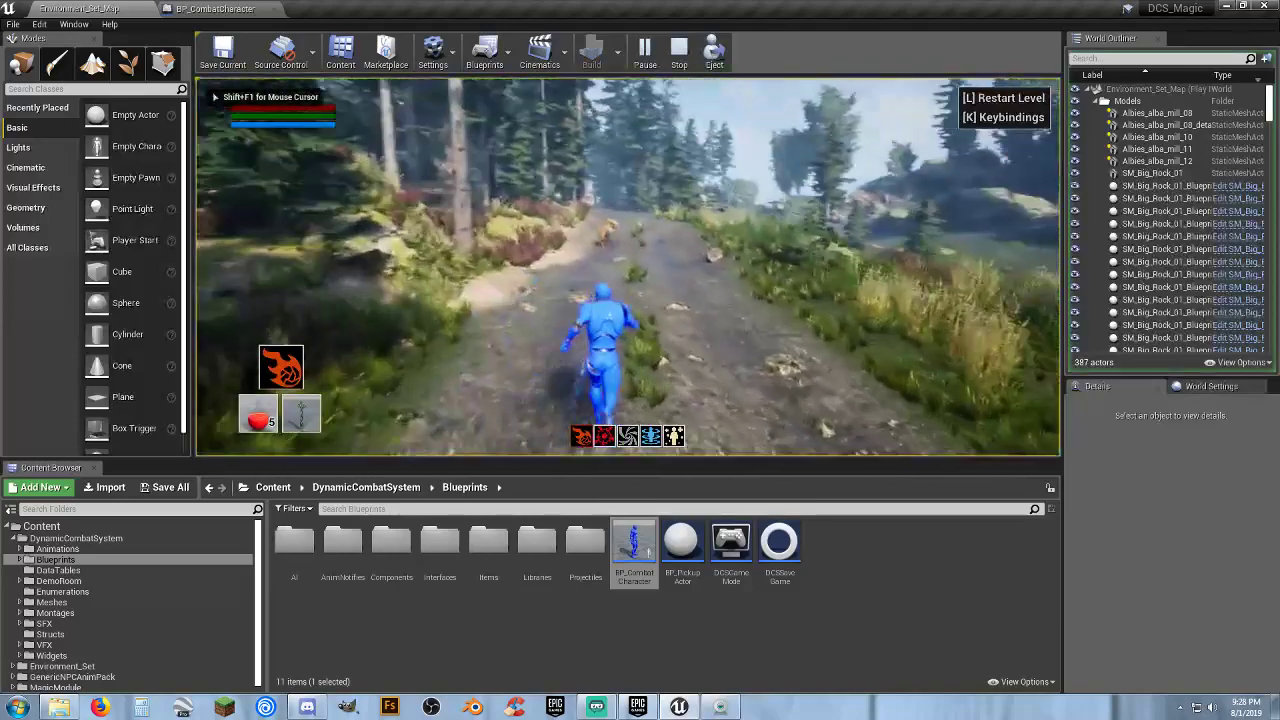
pyautogui.press('w')
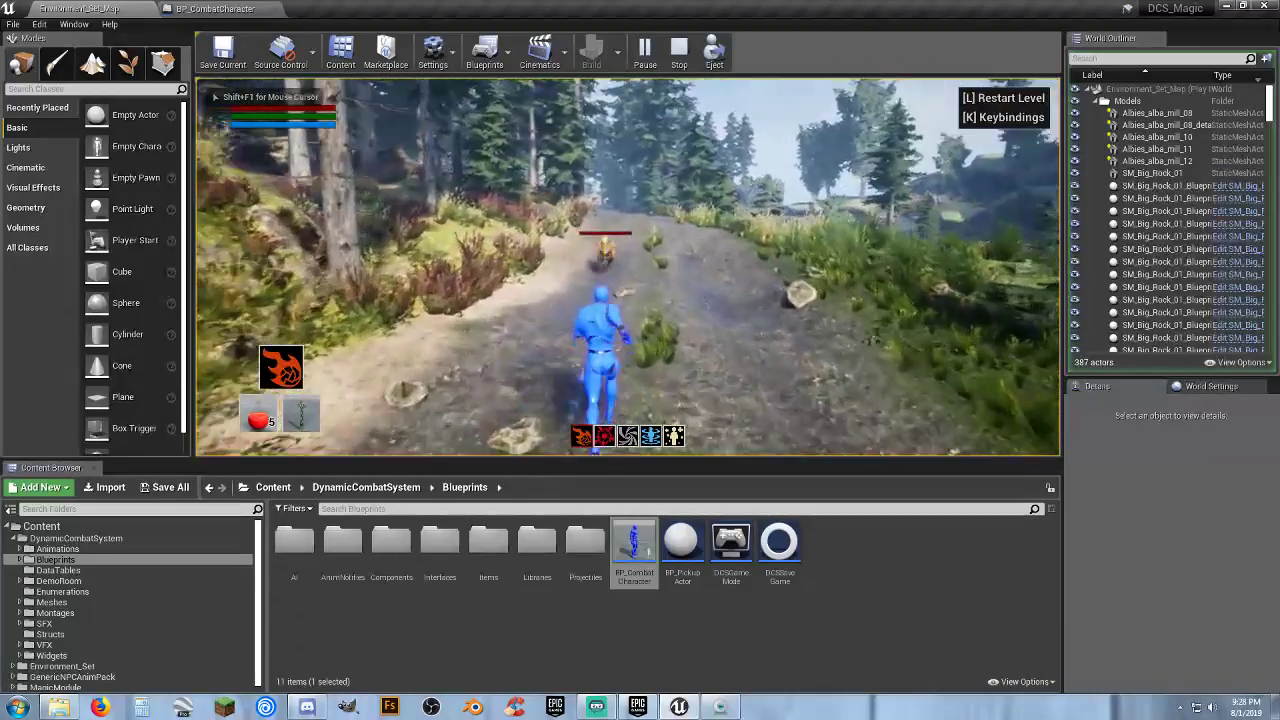
pyautogui.press('w')
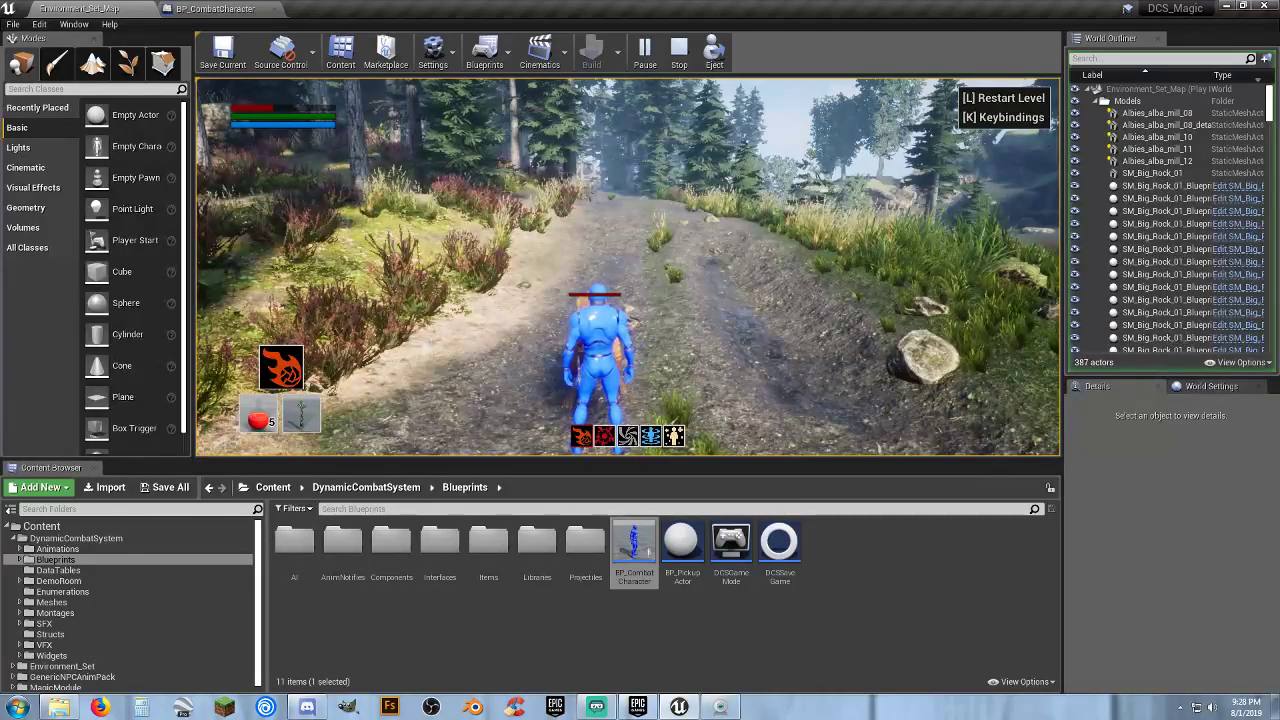
pyautogui.press('1')
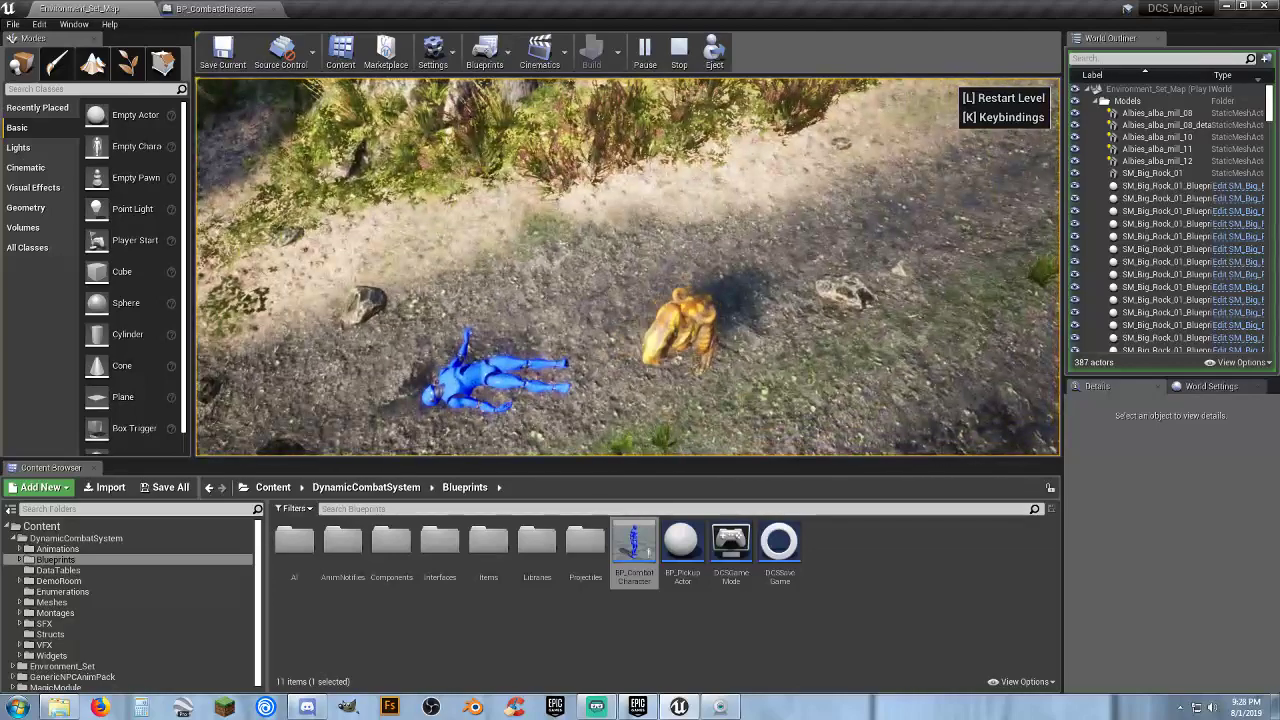
# Restart the level, cast fireballs at the enemy up the road, and run towards it
pyautogui.press('l')
pyautogui.press('w')
pyautogui.click(628, 267)
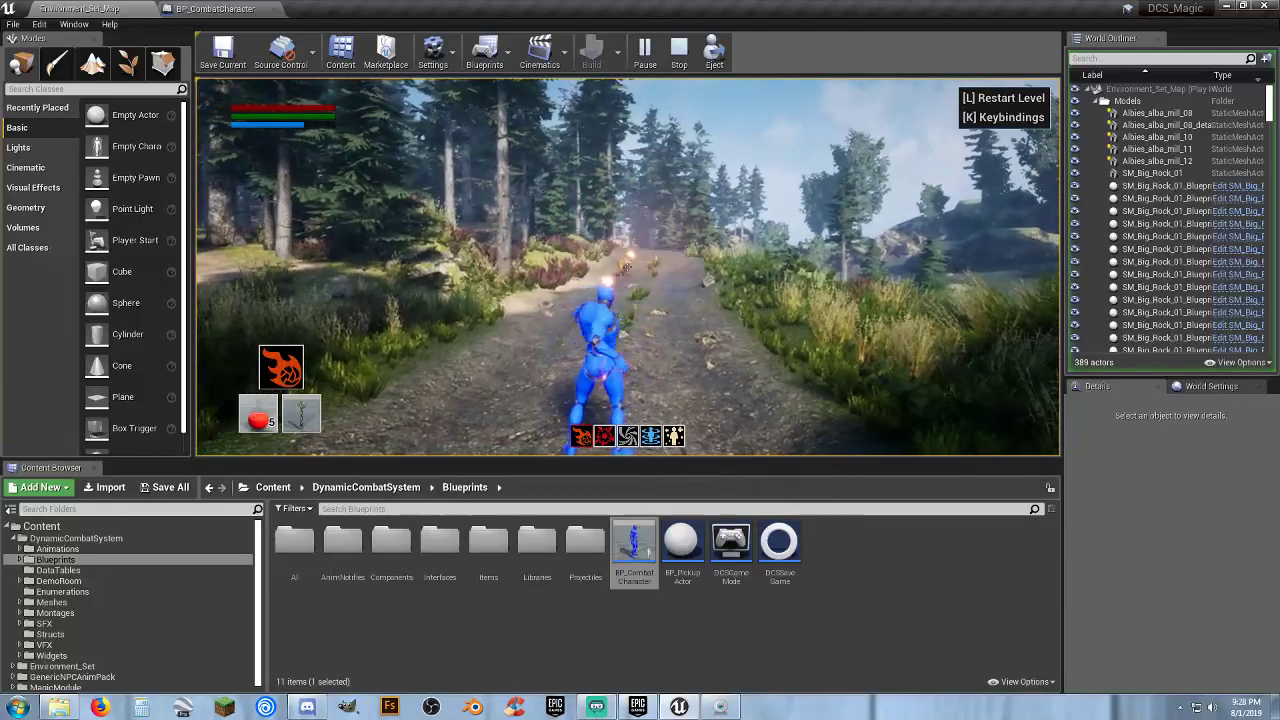
pyautogui.press('w')
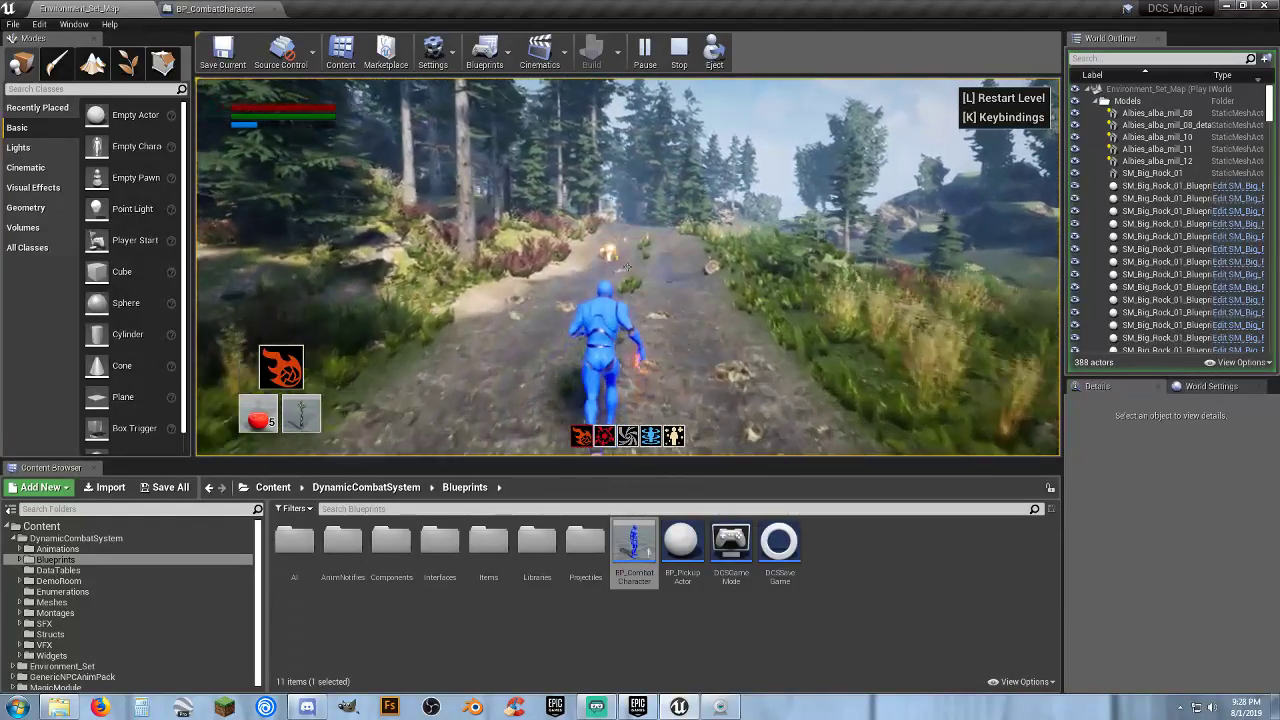
# Keep running up the dirt road past the enemy's position and end the play session
pyautogui.press('w')
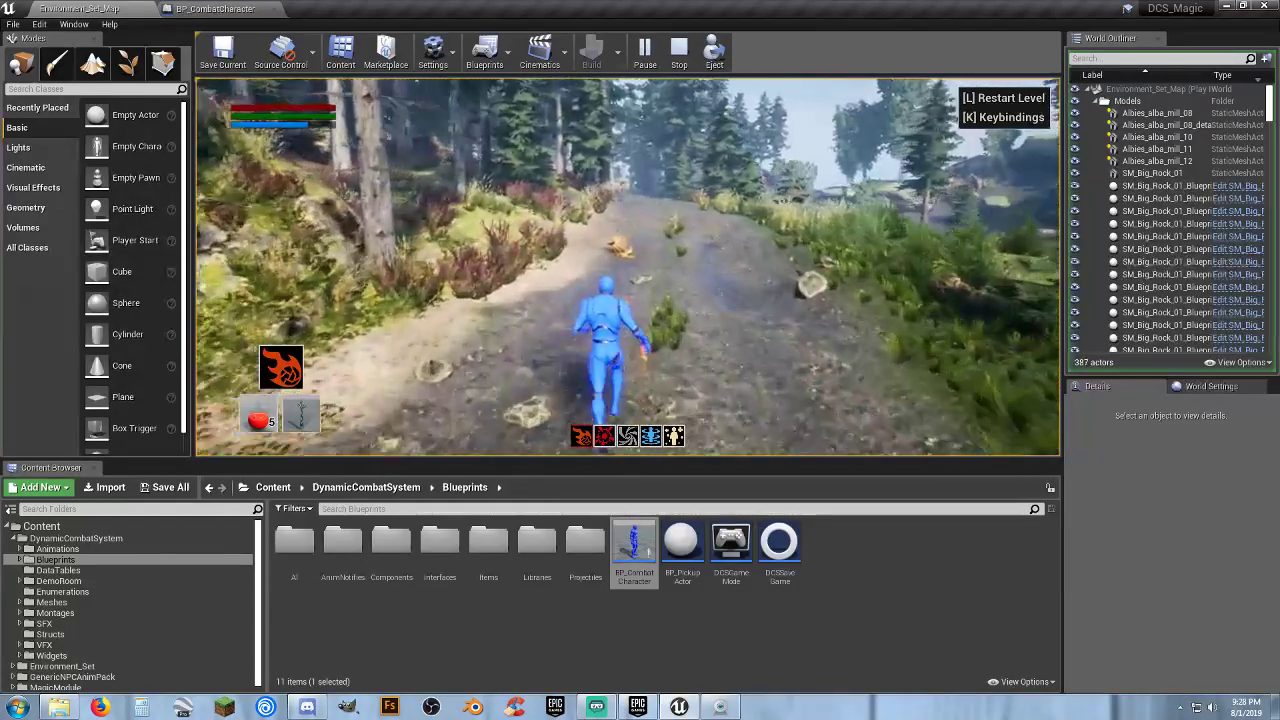
pyautogui.press('w')
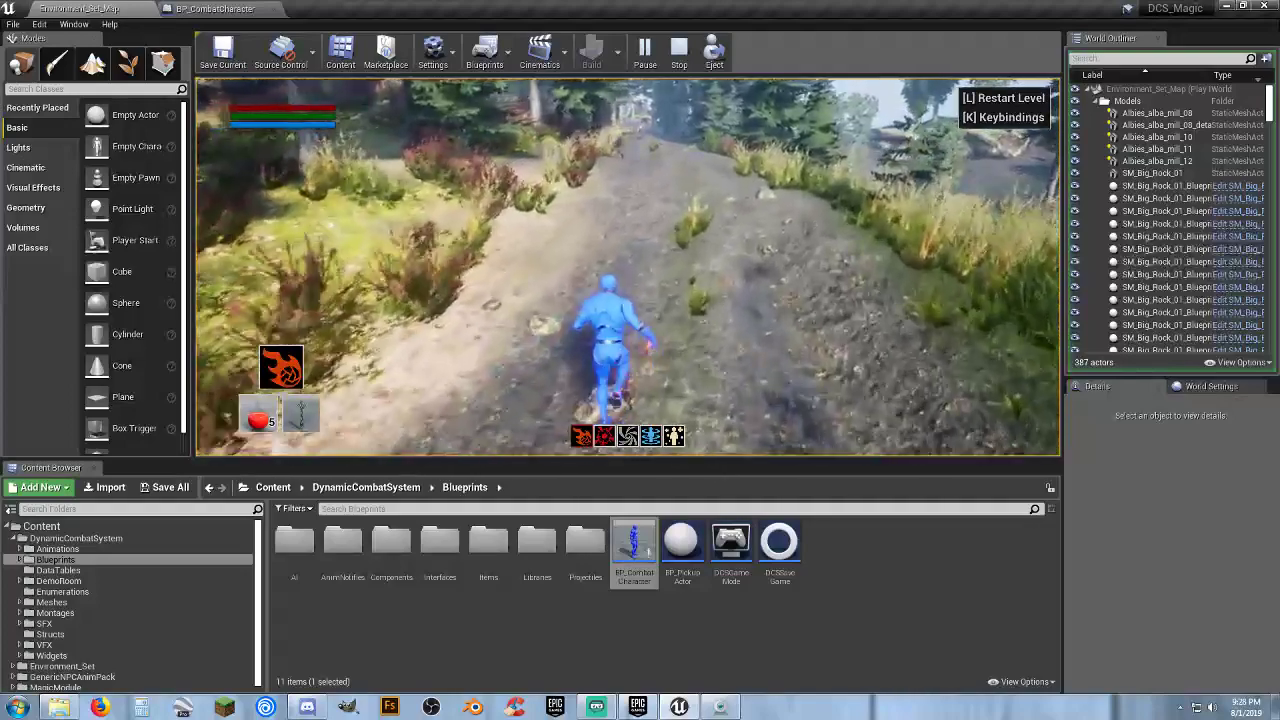
pyautogui.press('w')
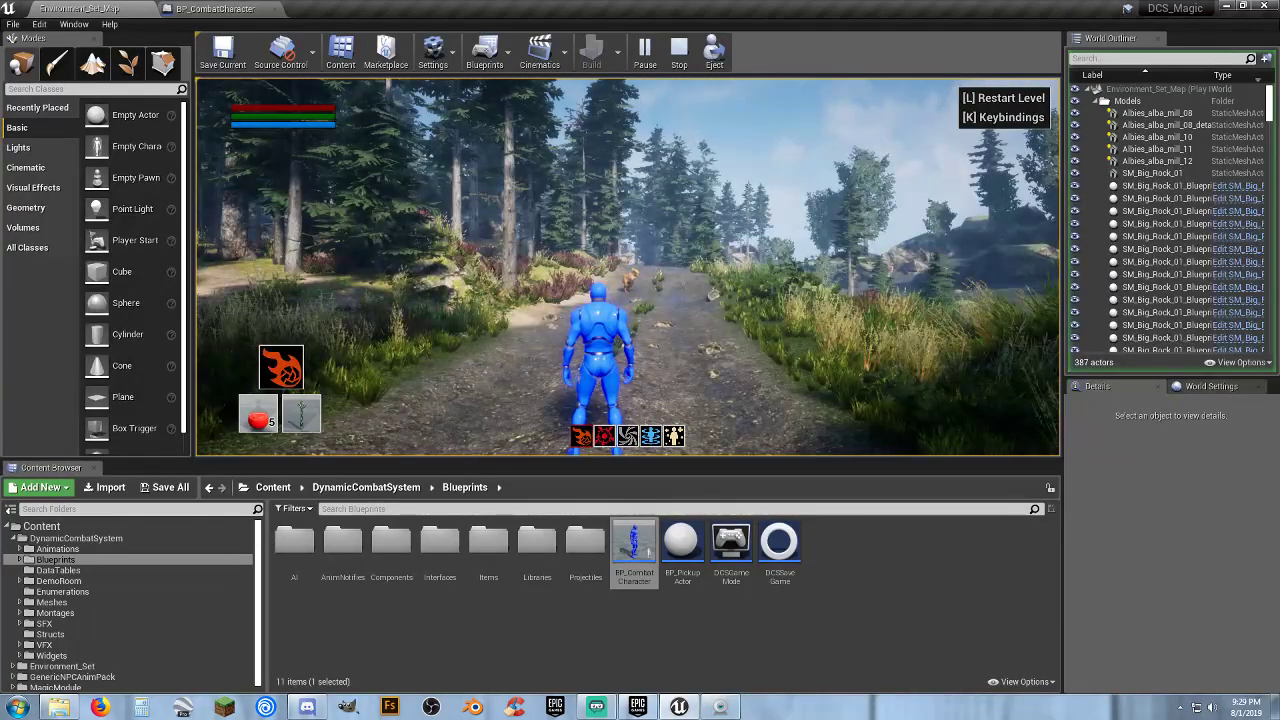
pyautogui.press('Escape')
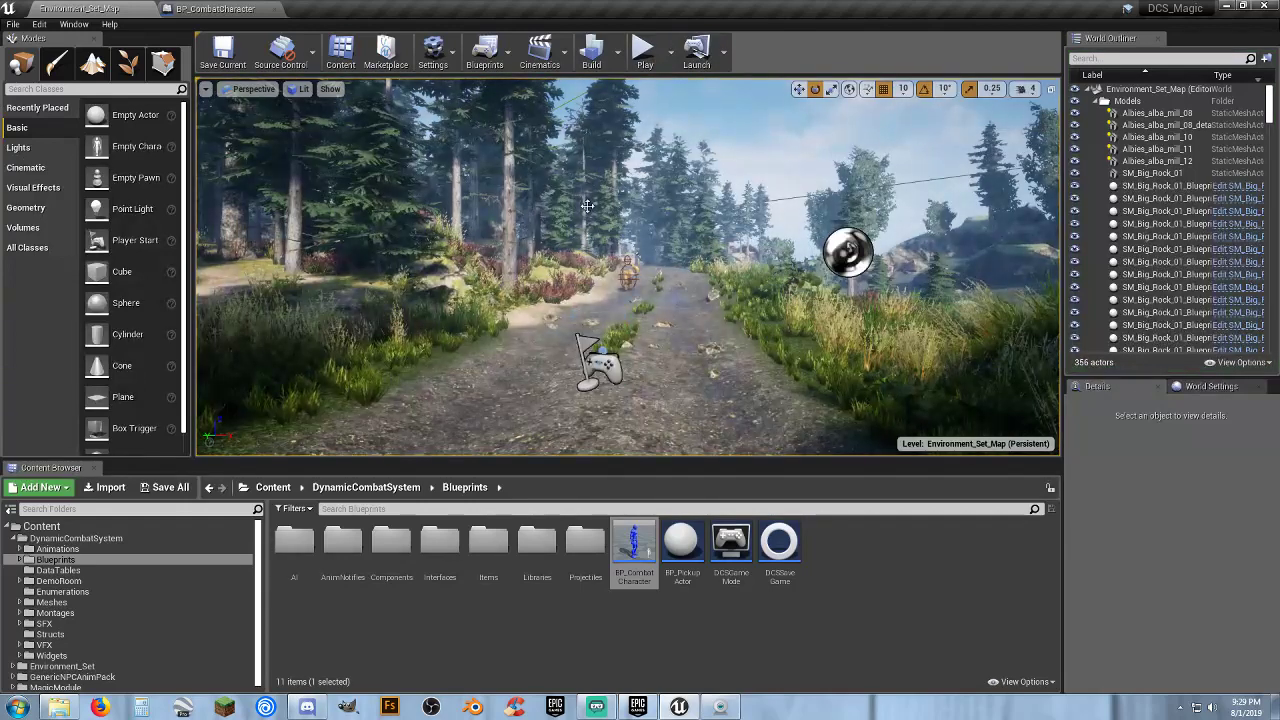
# Return to the BP_CombatCharacter Event Graph and examine the event groups from Keybindings Widget across to Ability Events
pyautogui.click(215, 8)
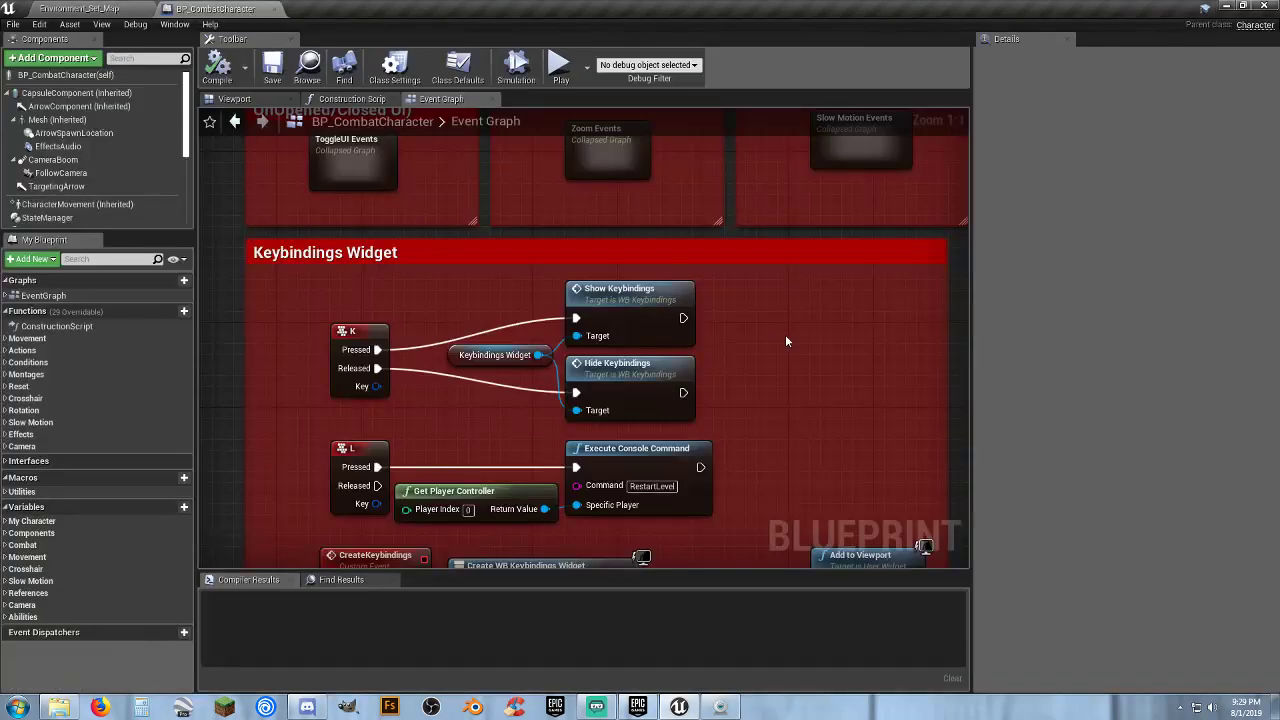
pyautogui.moveTo(780, 331); pyautogui.dragTo(797, 566, button='right')
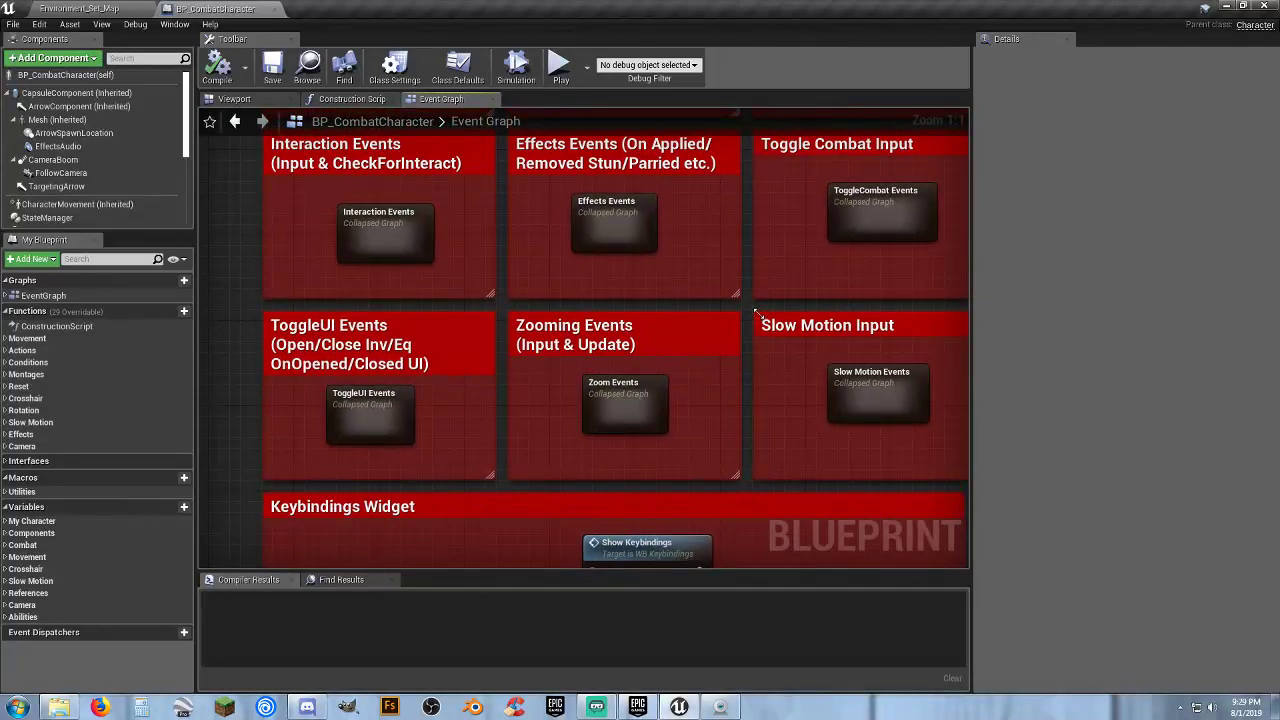
pyautogui.moveTo(773, 292); pyautogui.dragTo(240, 328, button='right')
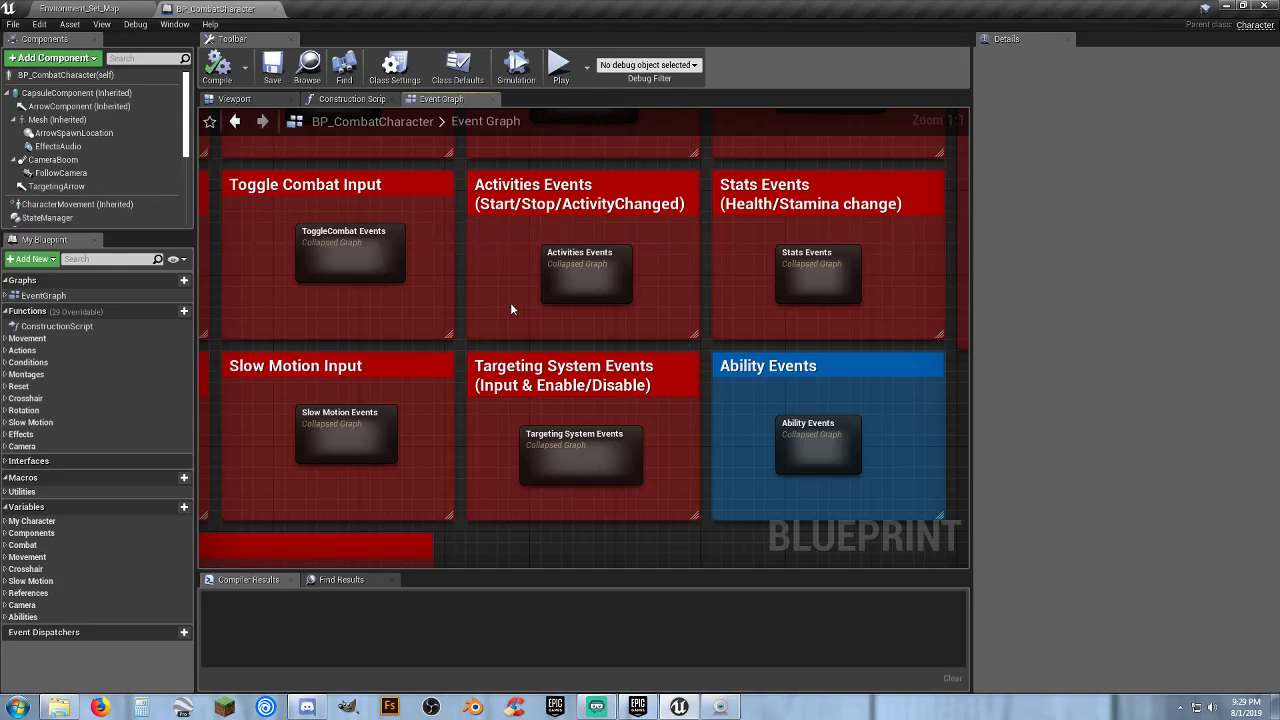
pyautogui.moveTo(497, 294); pyautogui.dragTo(334, 286, button='right')
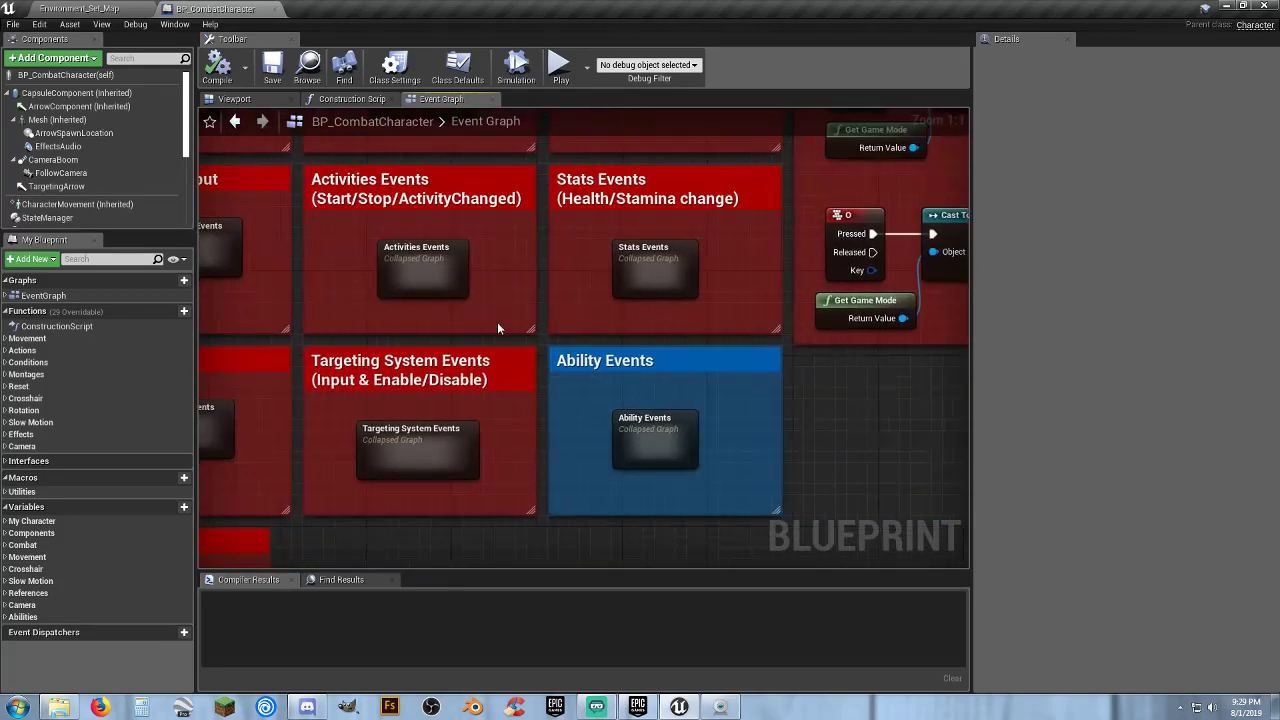
pyautogui.moveTo(666, 429)
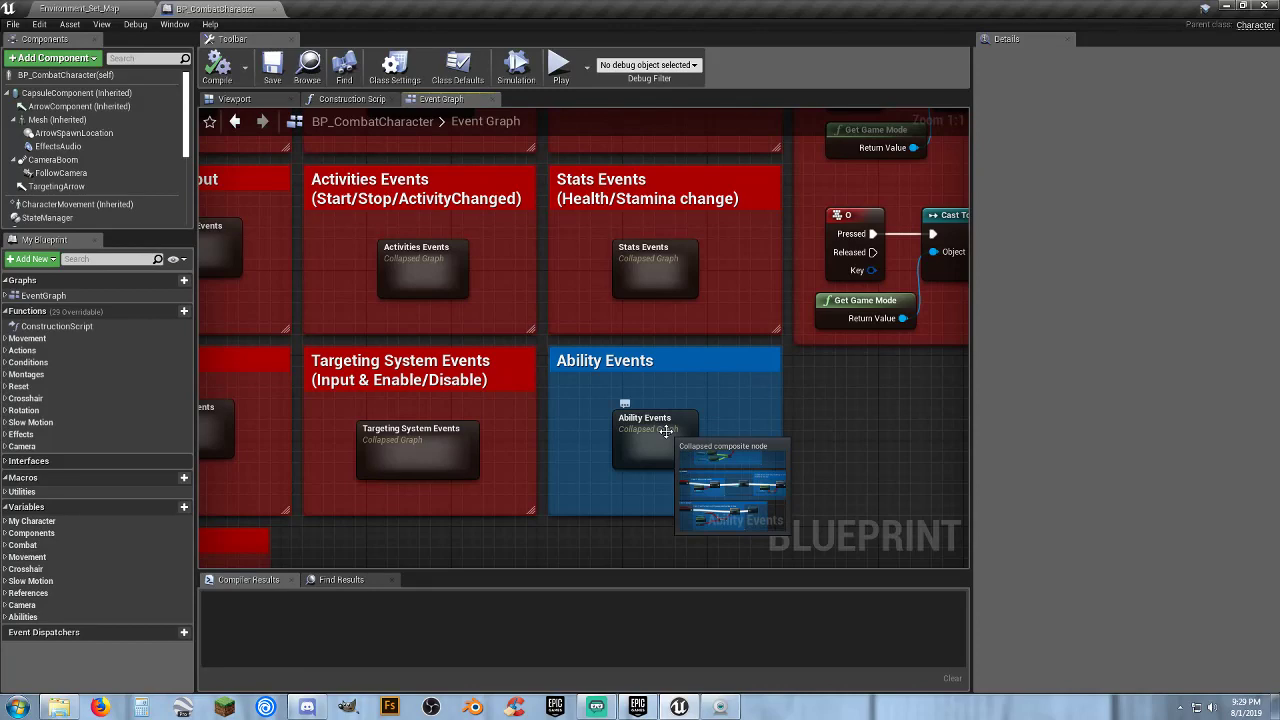
# Preview the State Machine Events node and look over the upper event groups back to Begin Play & Tick Events
pyautogui.moveTo(756, 386); pyautogui.dragTo(766, 563, button='right')
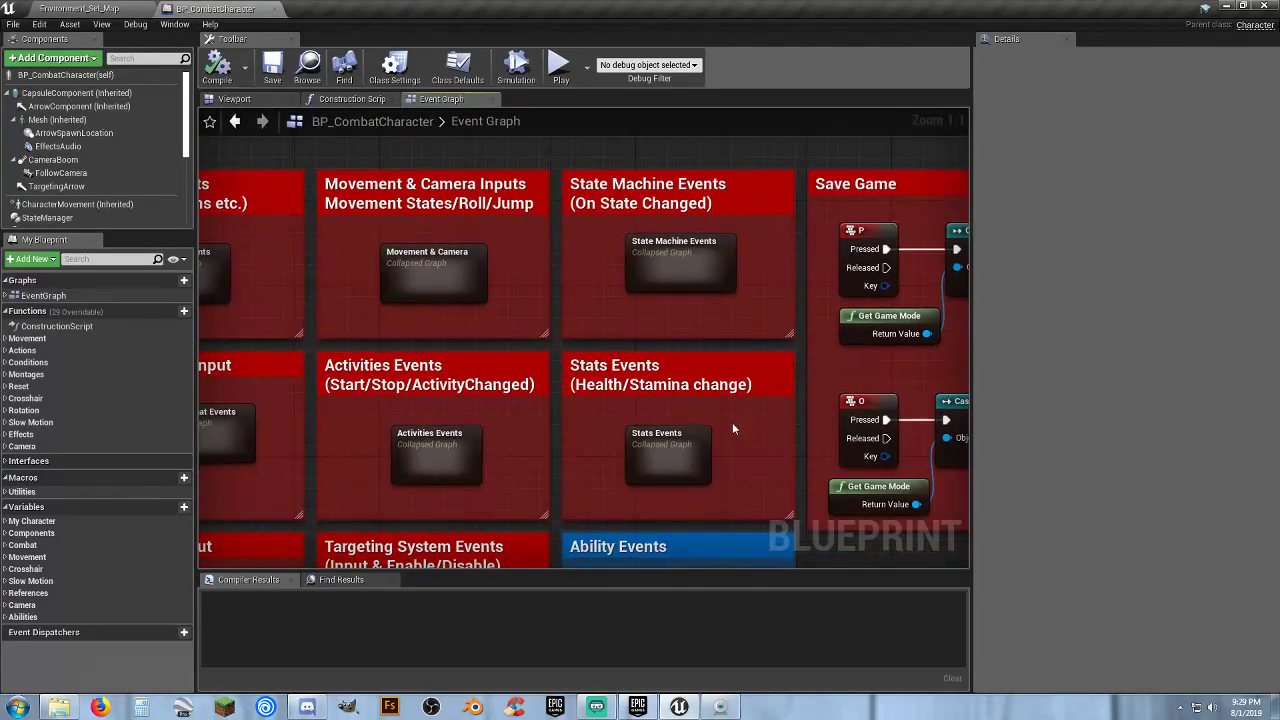
pyautogui.moveTo(624, 341); pyautogui.dragTo(705, 333, button='right')
pyautogui.moveTo(781, 263)
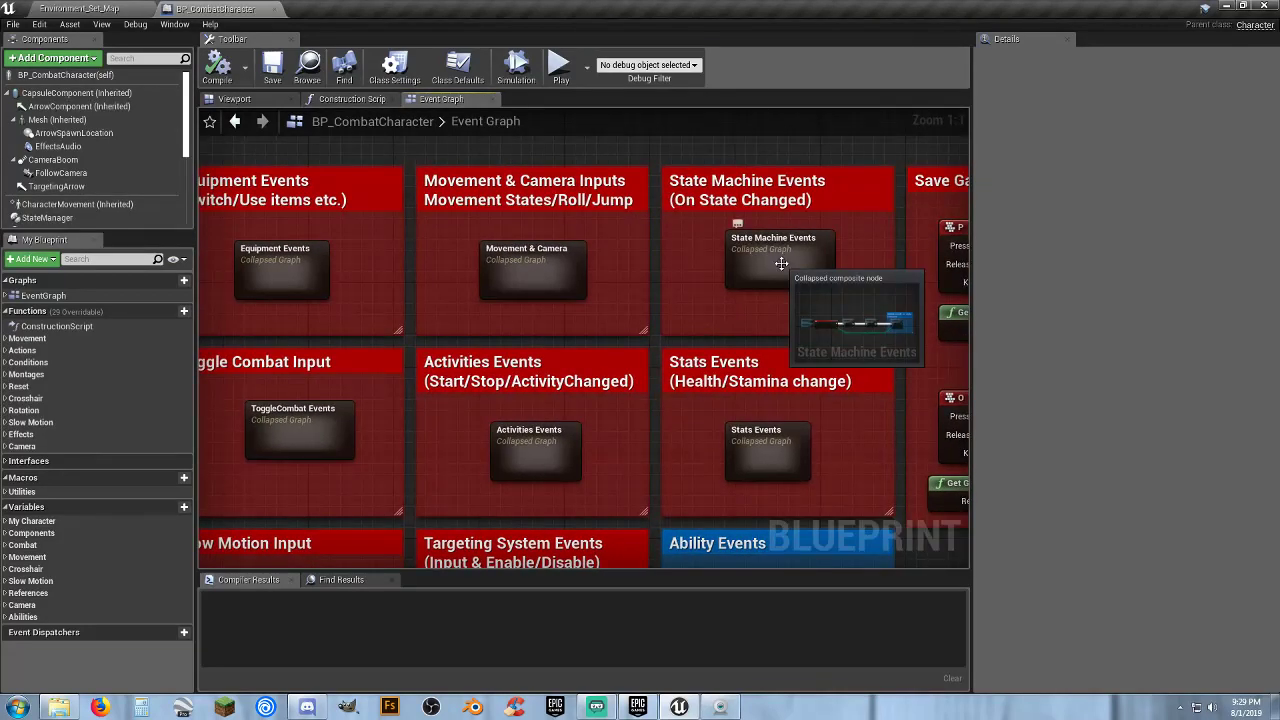
pyautogui.moveTo(718, 318); pyautogui.dragTo(967, 330, button='right')
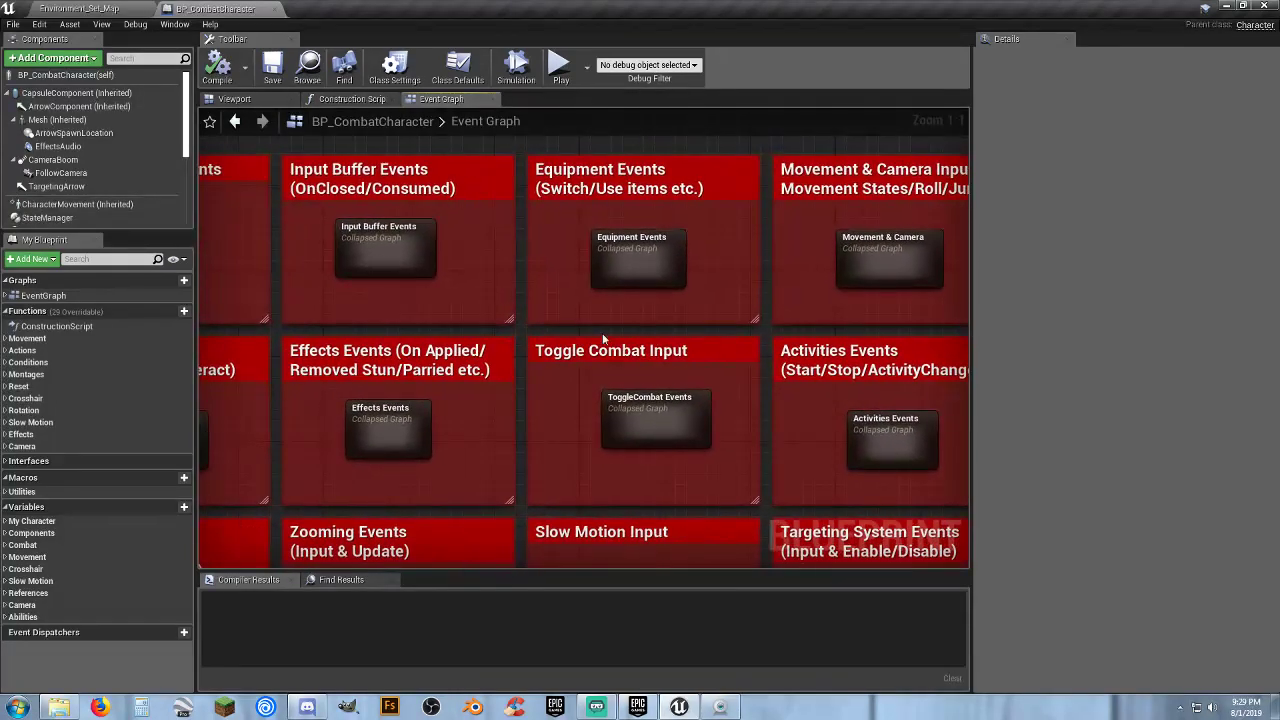
pyautogui.moveTo(577, 340); pyautogui.dragTo(701, 301, button='right')
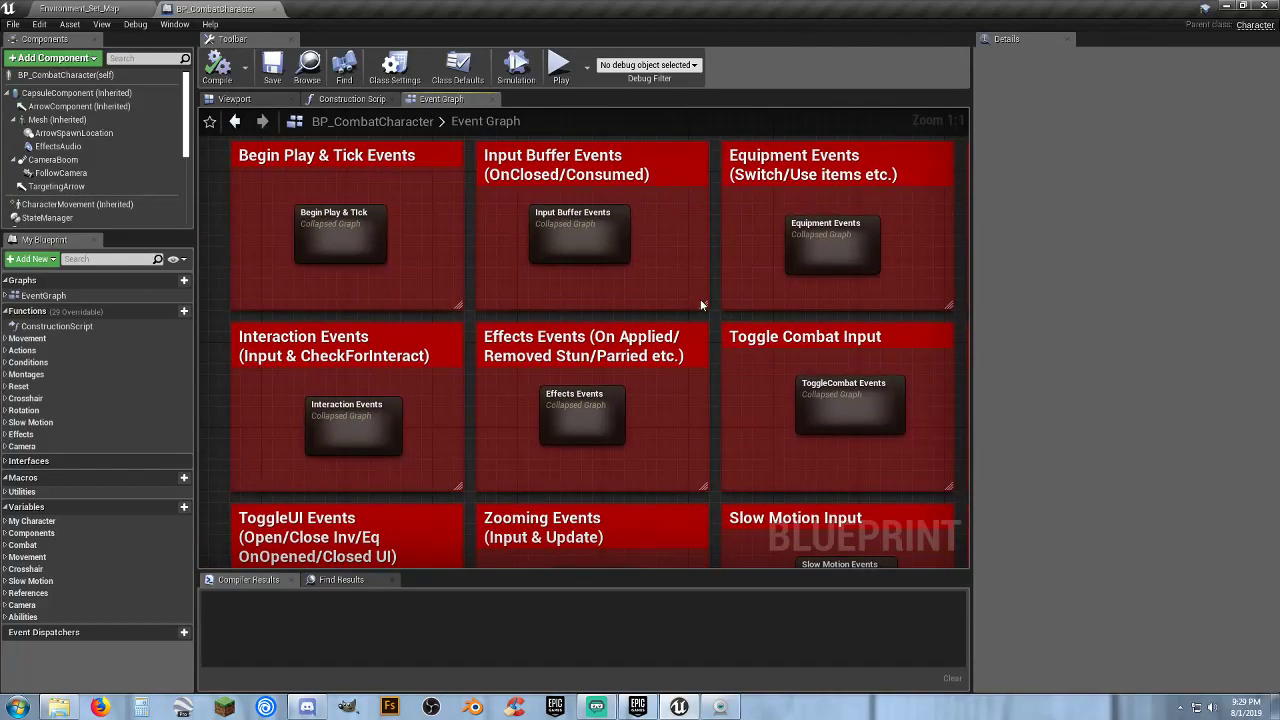
# Open the Effects Events graph and examine the effect applied and effect removed logic, including the Stunned branch
pyautogui.click(596, 427)
pyautogui.doubleClick(596, 427)
pyautogui.scroll(4, 419, 331)
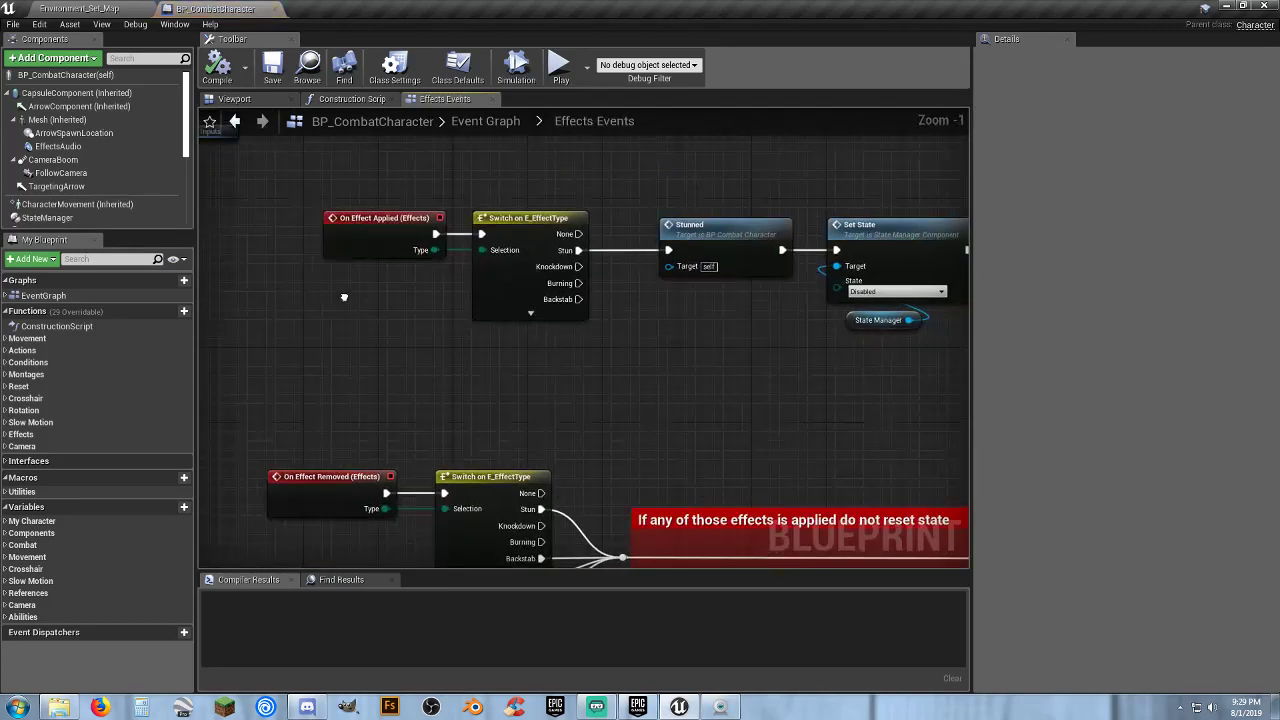
pyautogui.moveTo(344, 298); pyautogui.dragTo(287, 113, button='right')
pyautogui.moveTo(568, 196); pyautogui.dragTo(747, 473, button='right')
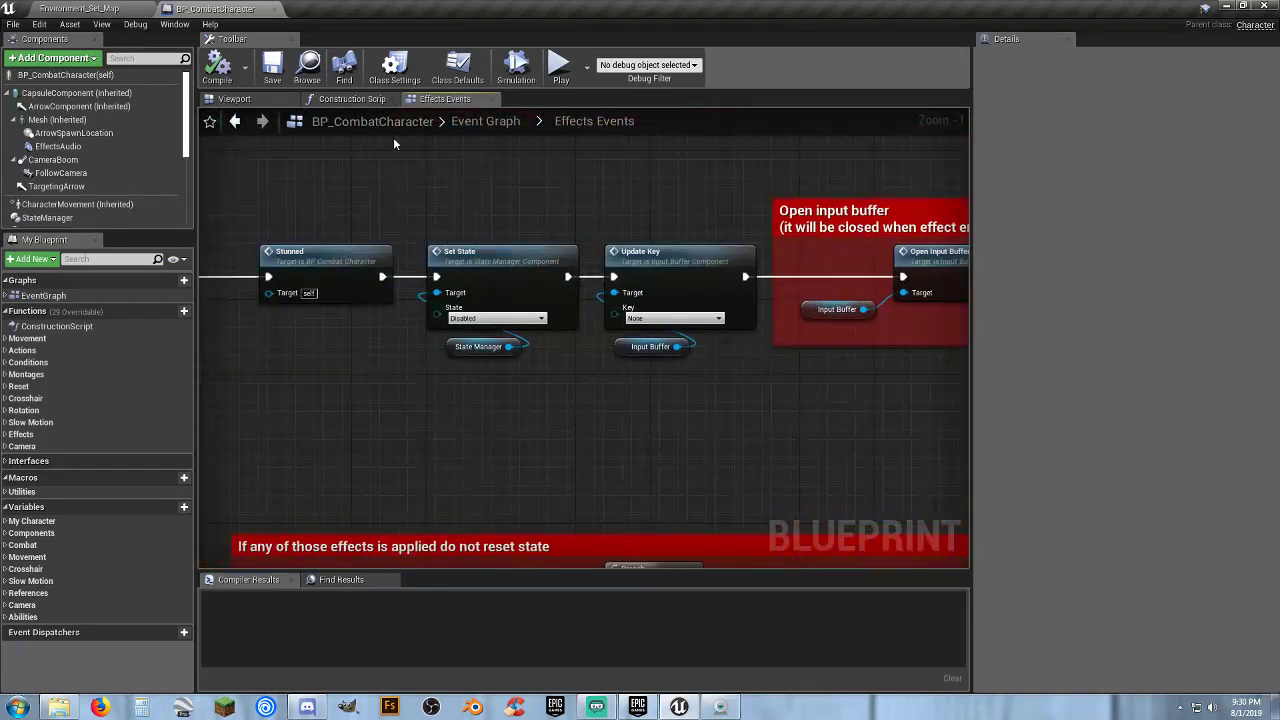
# Return to the Event Graph and look over the interaction, effects, input buffer and equipment event groups
pyautogui.click(501, 121)
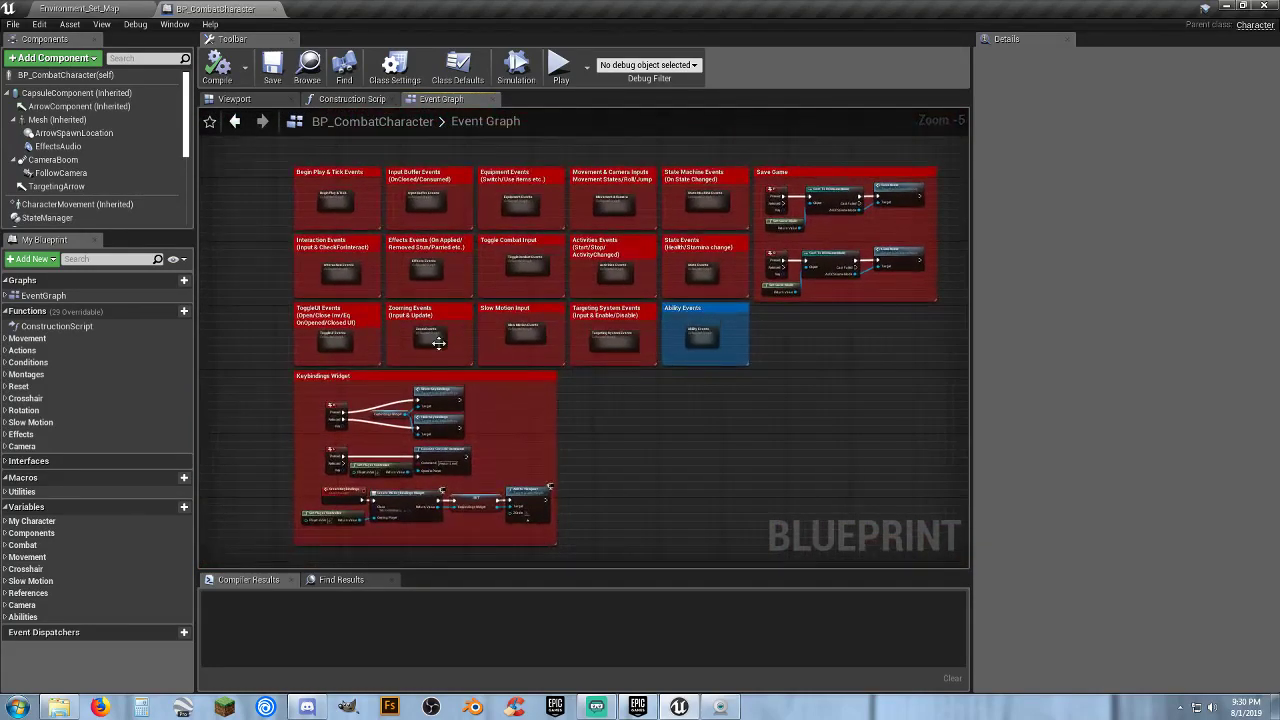
pyautogui.scroll(2, 308, 300)
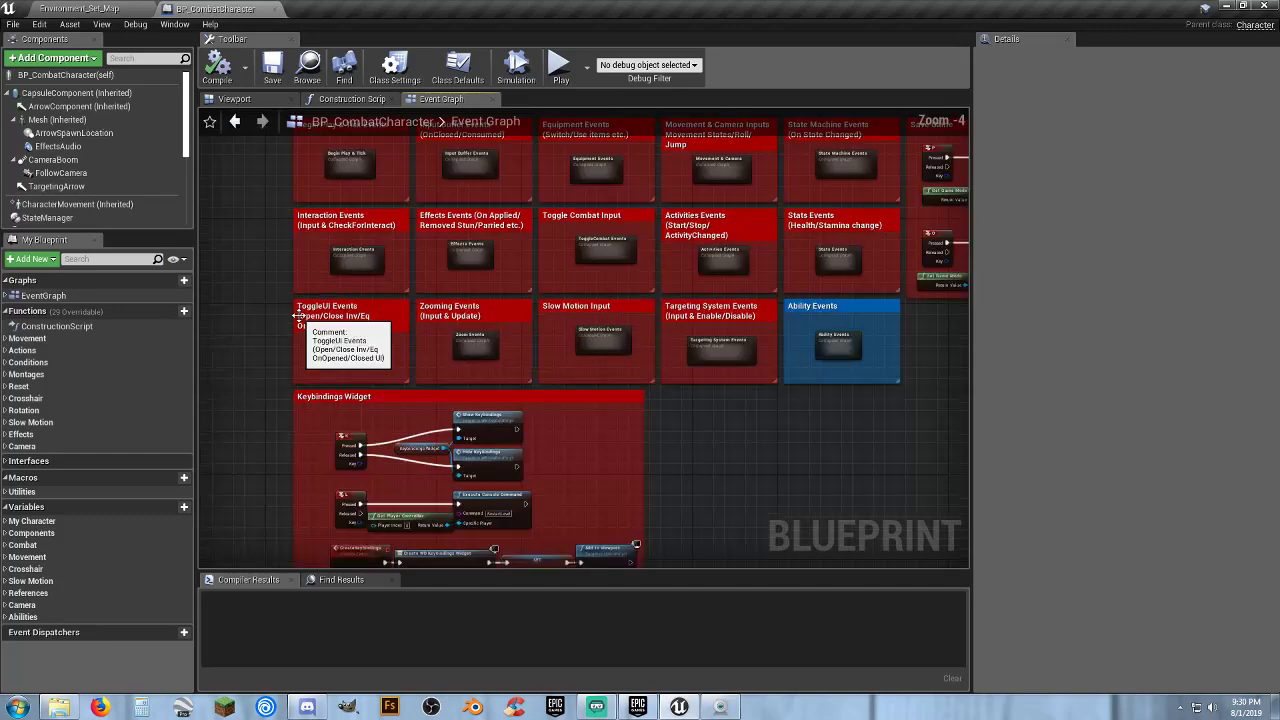
pyautogui.scroll(3, 255, 330)
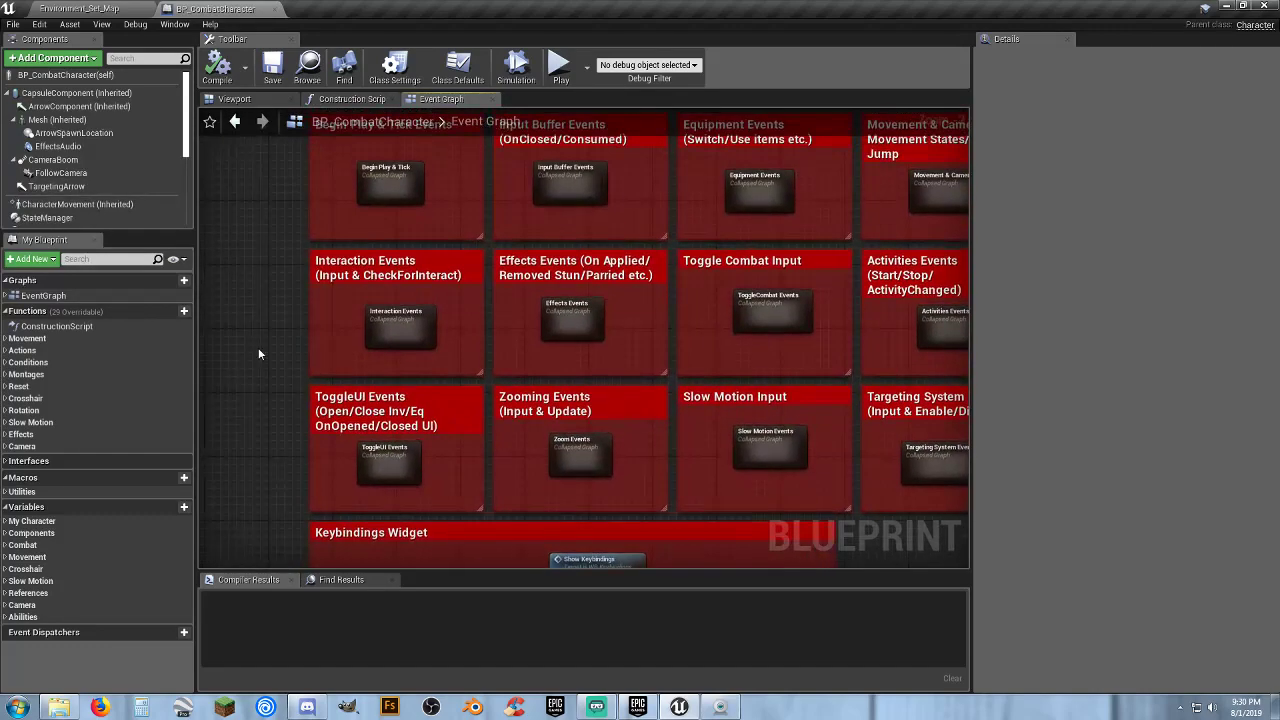
pyautogui.scroll(2, 298, 248)
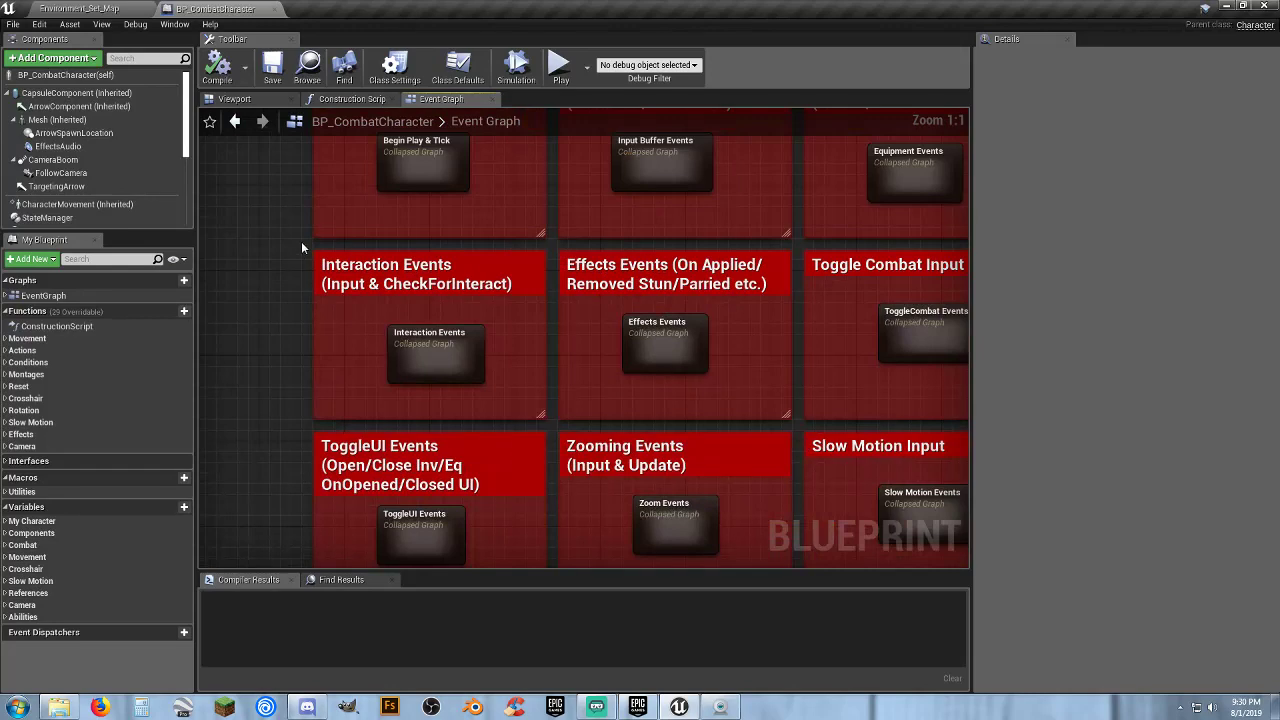
pyautogui.moveTo(302, 246); pyautogui.dragTo(293, 378, button='right')
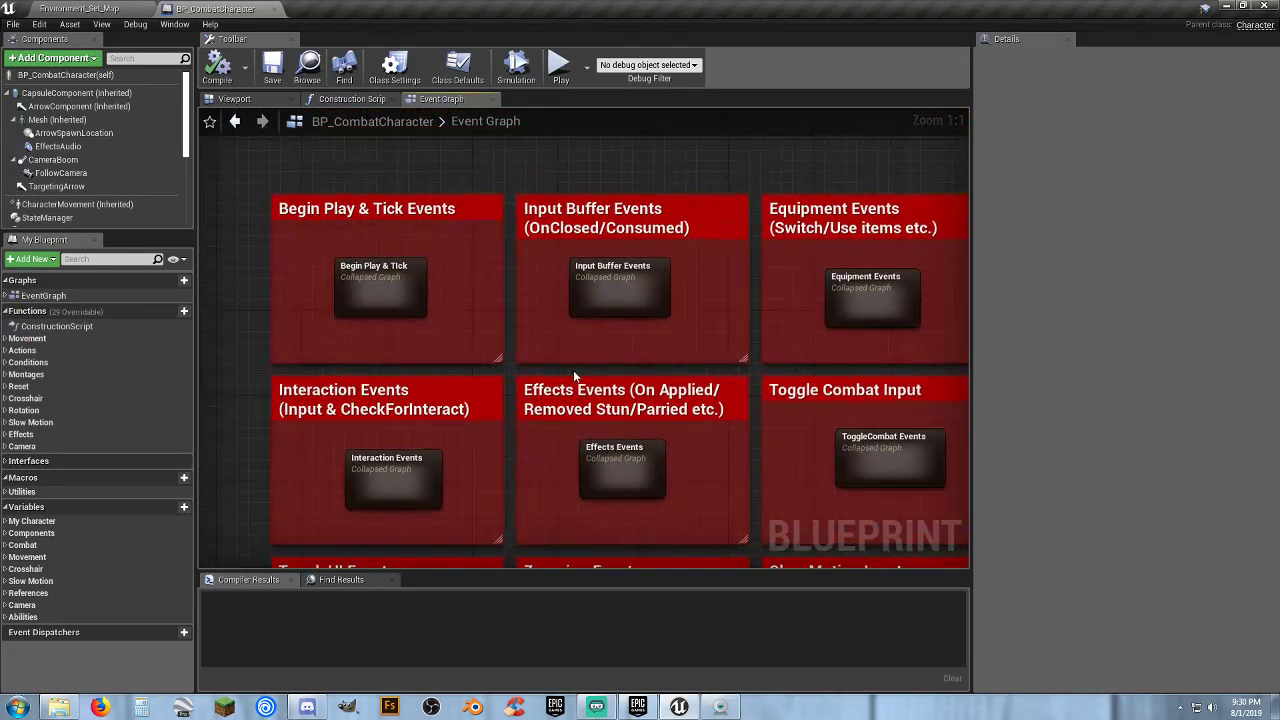
pyautogui.moveTo(575, 377); pyautogui.dragTo(501, 330, button='right')
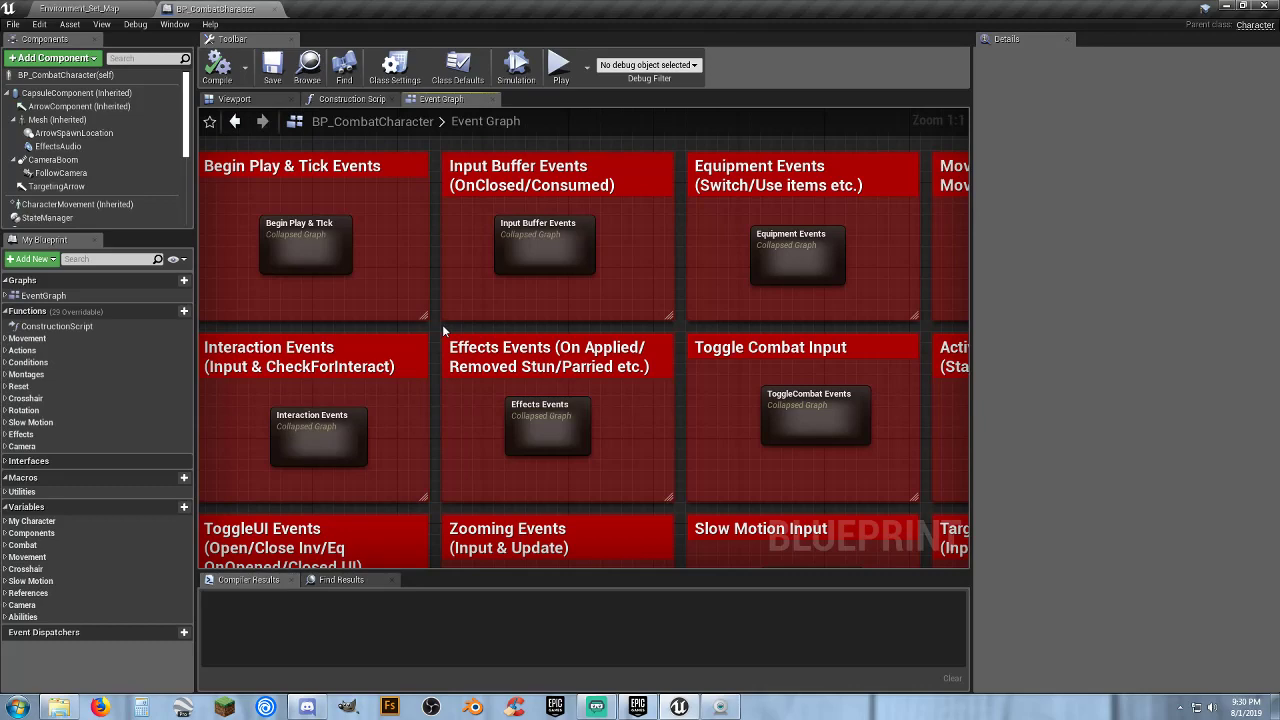
# Open the character blueprint's Movement & Camera graph and examine its Roll & Jump section
pyautogui.click(118, 10)
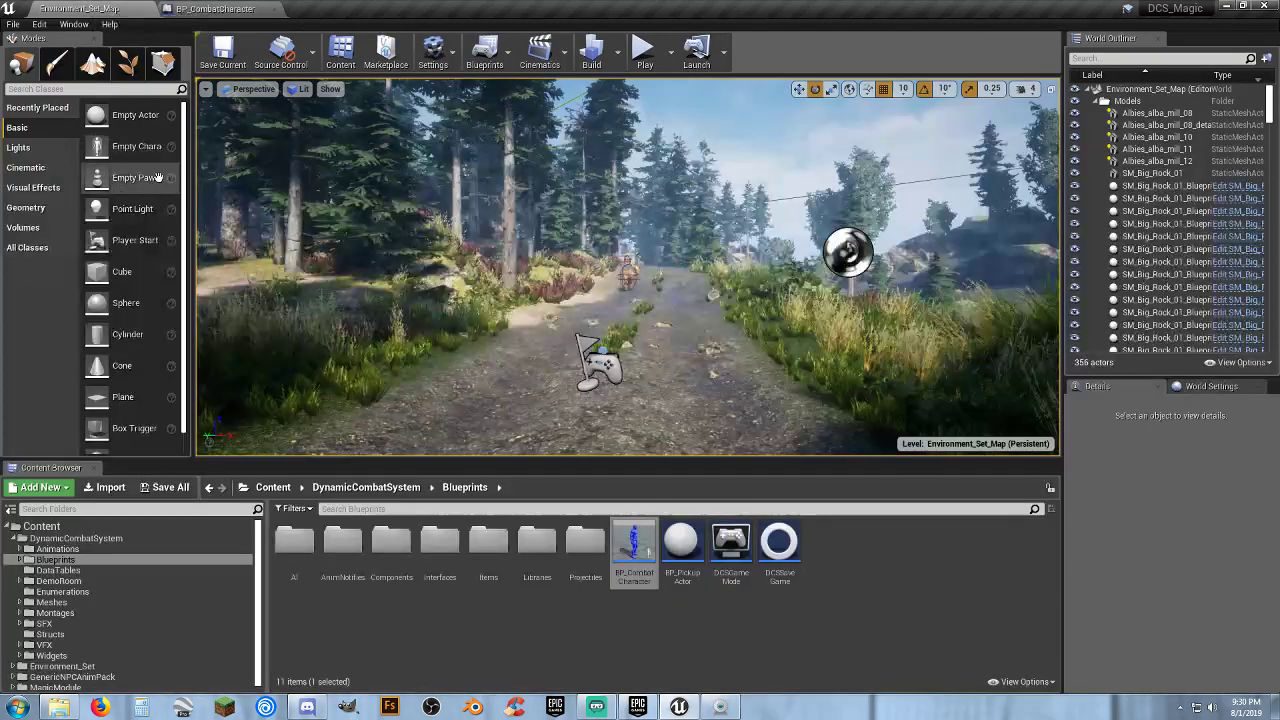
pyautogui.click(244, 10)
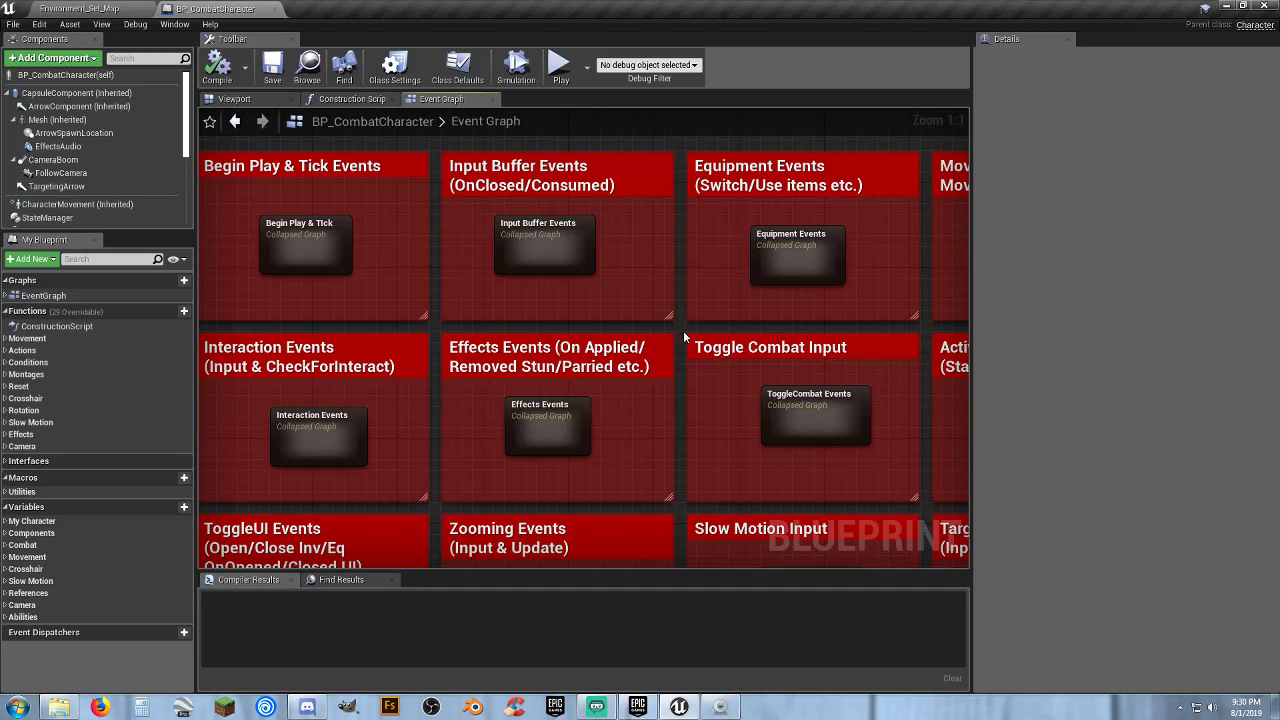
pyautogui.moveTo(686, 331); pyautogui.dragTo(209, 338, button='right')
pyautogui.doubleClick(675, 292)
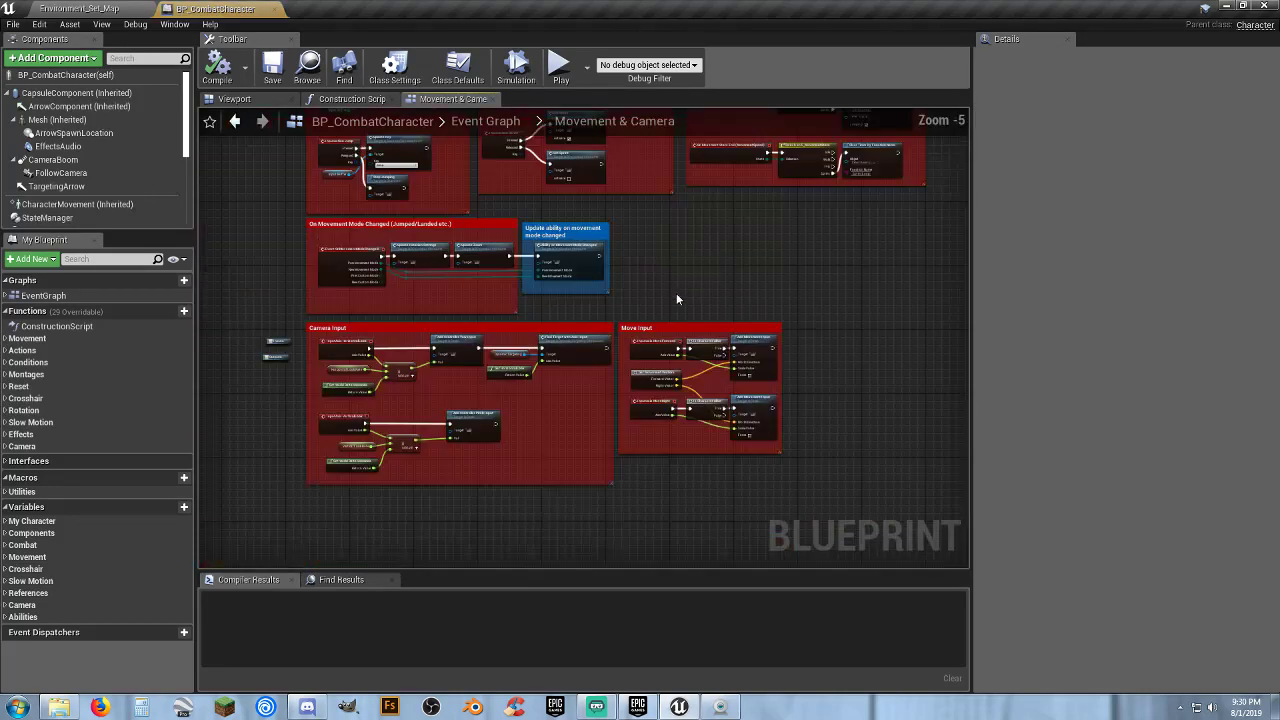
pyautogui.moveTo(515, 221); pyautogui.dragTo(546, 300, button='right')
pyautogui.moveTo(306, 220); pyautogui.dragTo(308, 281, button='right')
pyautogui.scroll(2, 372, 249)
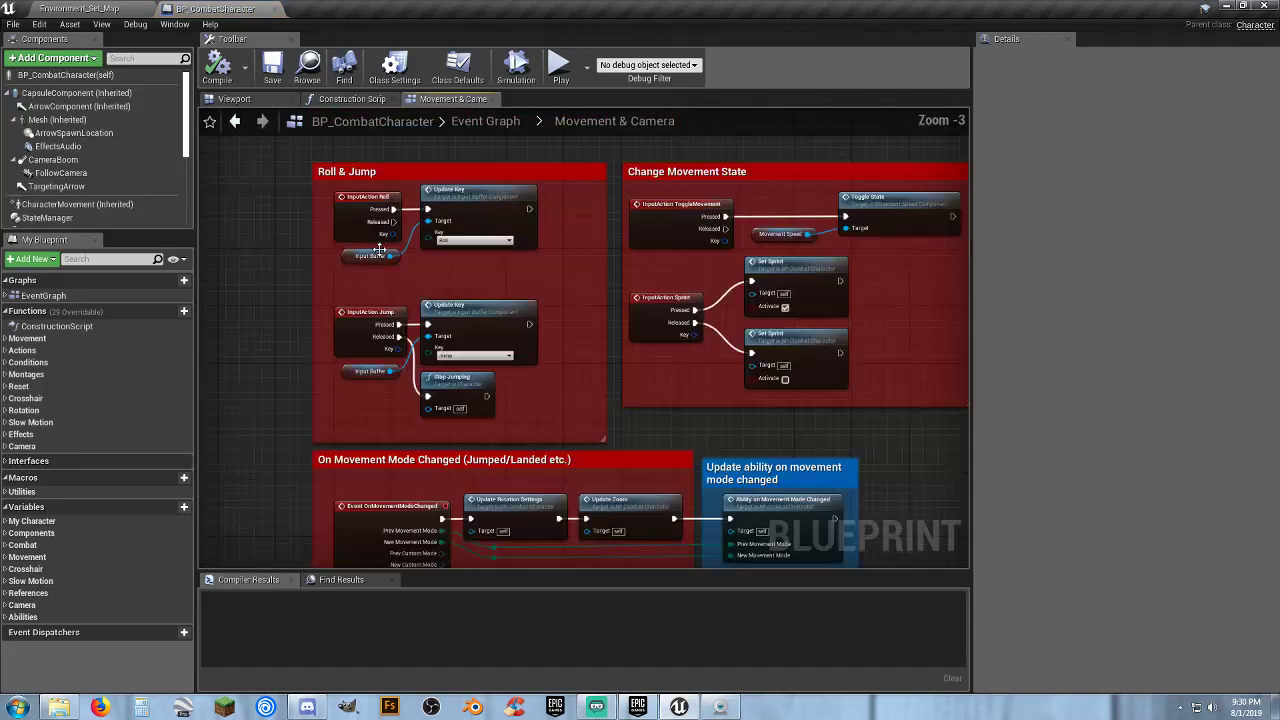
pyautogui.scroll(3, 381, 249)
pyautogui.moveTo(414, 304); pyautogui.dragTo(426, 334, button='right')
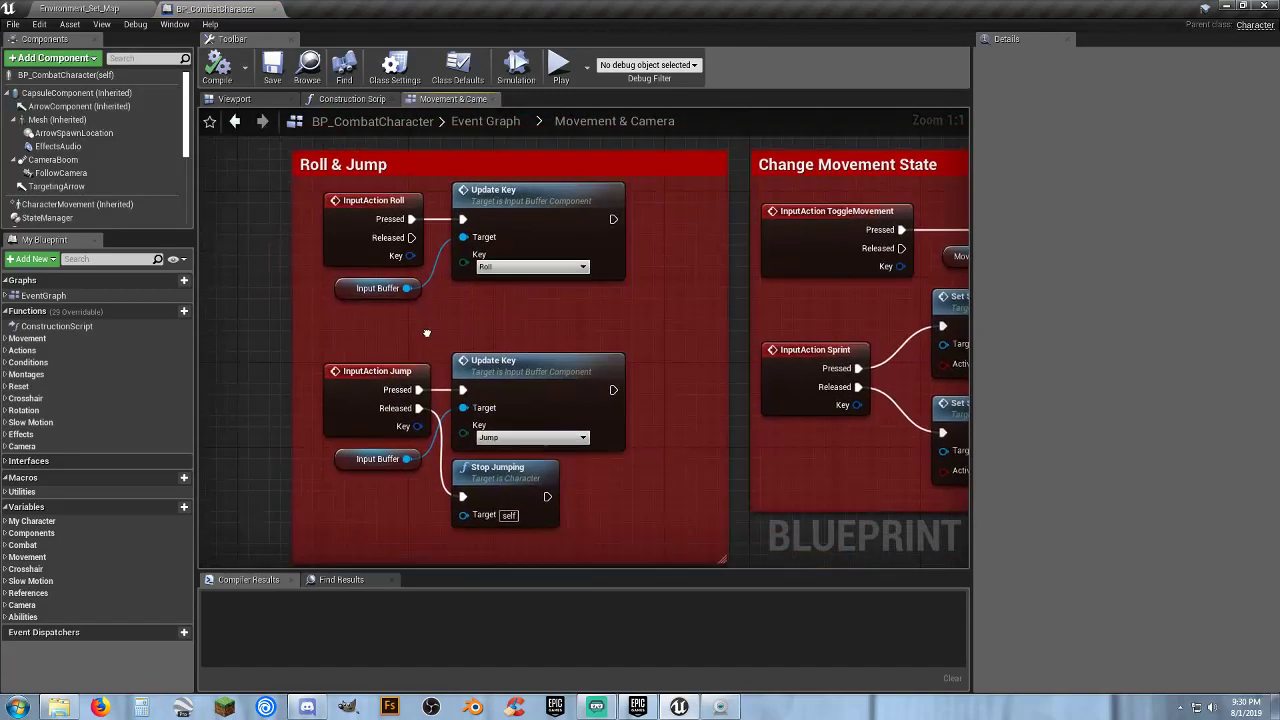
# Inspect the InputAction Roll and InputAction Jump event nodes and their Update Key connections
pyautogui.click(360, 226)
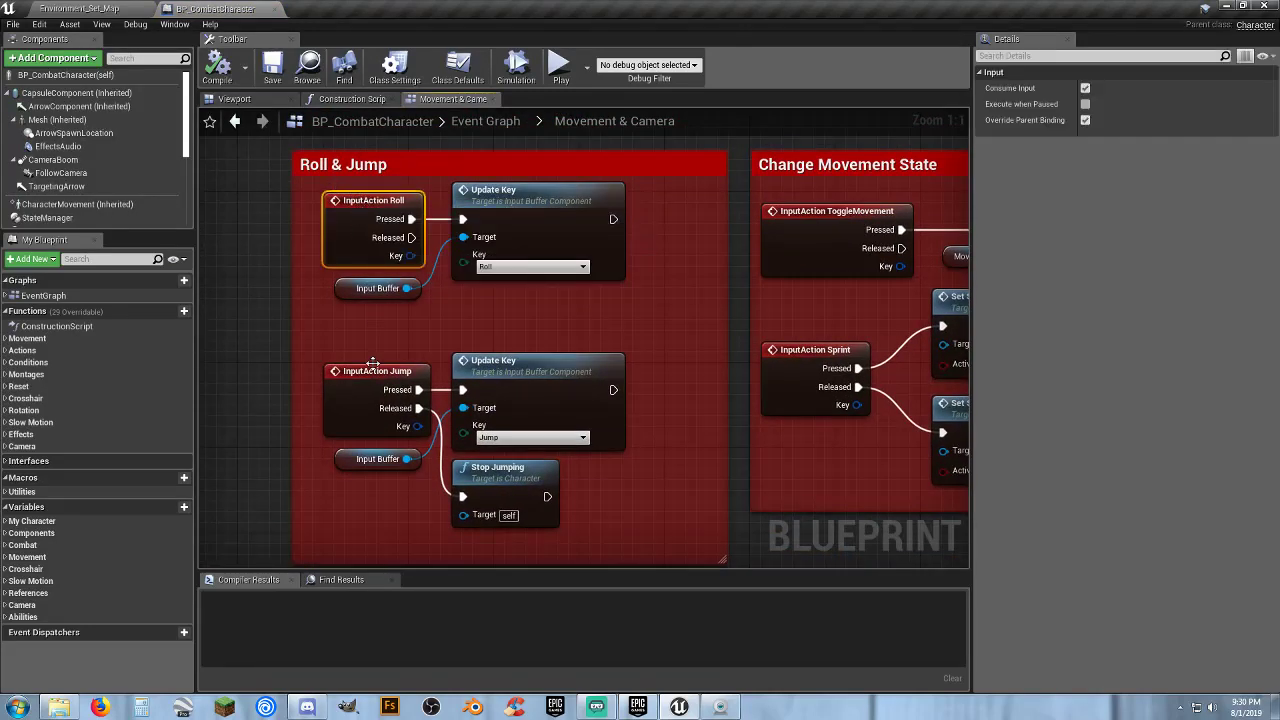
pyautogui.click(372, 366)
pyautogui.click(367, 241)
pyautogui.click(371, 370)
pyautogui.moveTo(608, 324); pyautogui.dragTo(577, 320, button='right')
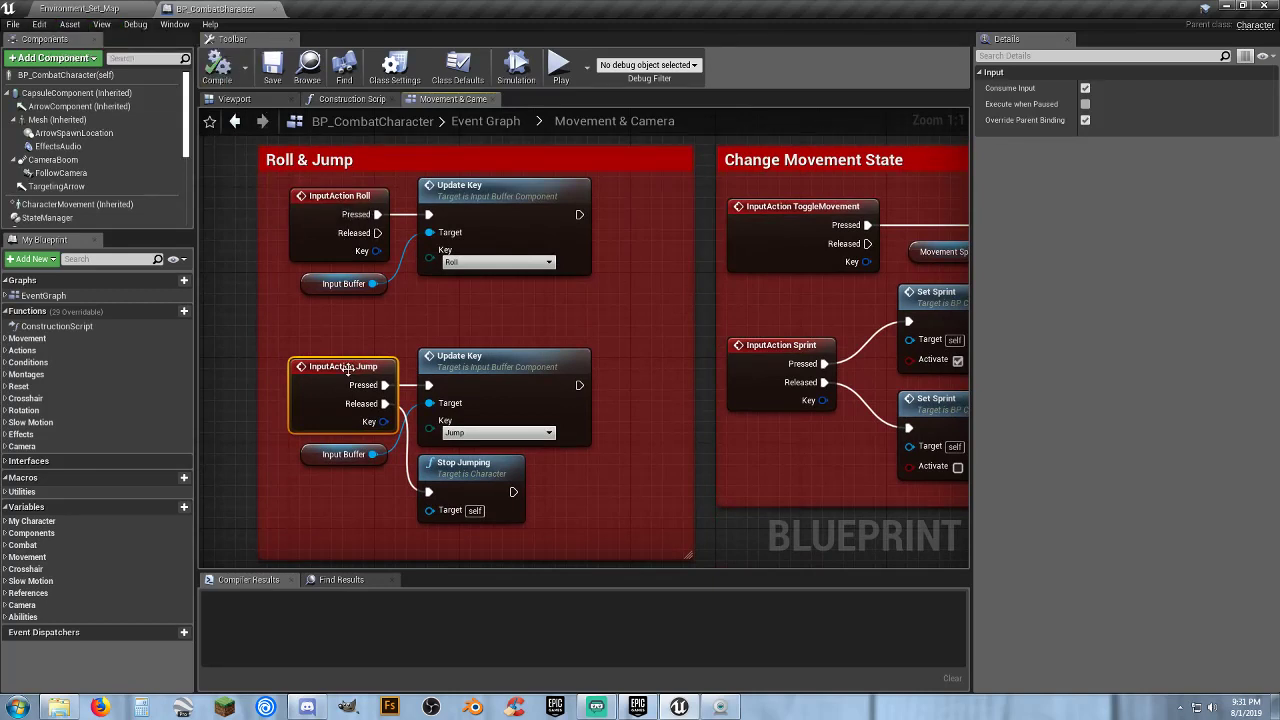
pyautogui.click(327, 197)
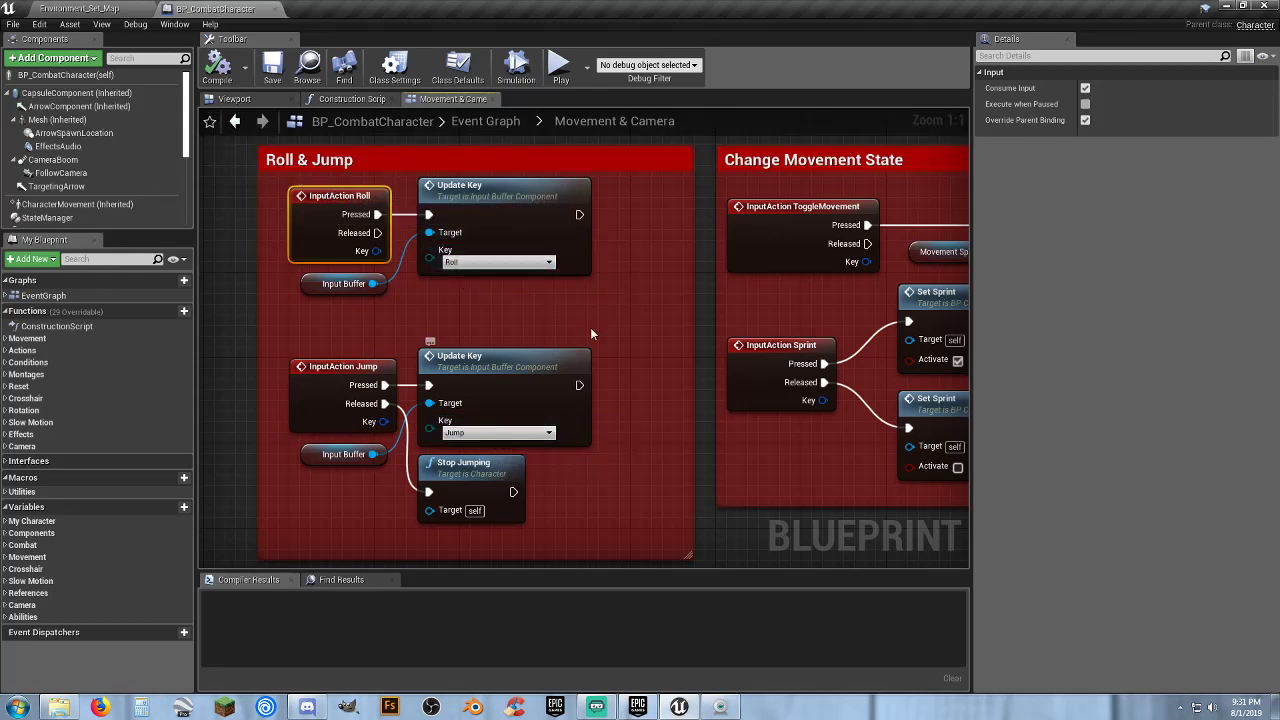
pyautogui.moveTo(597, 315); pyautogui.dragTo(585, 308, button='right')
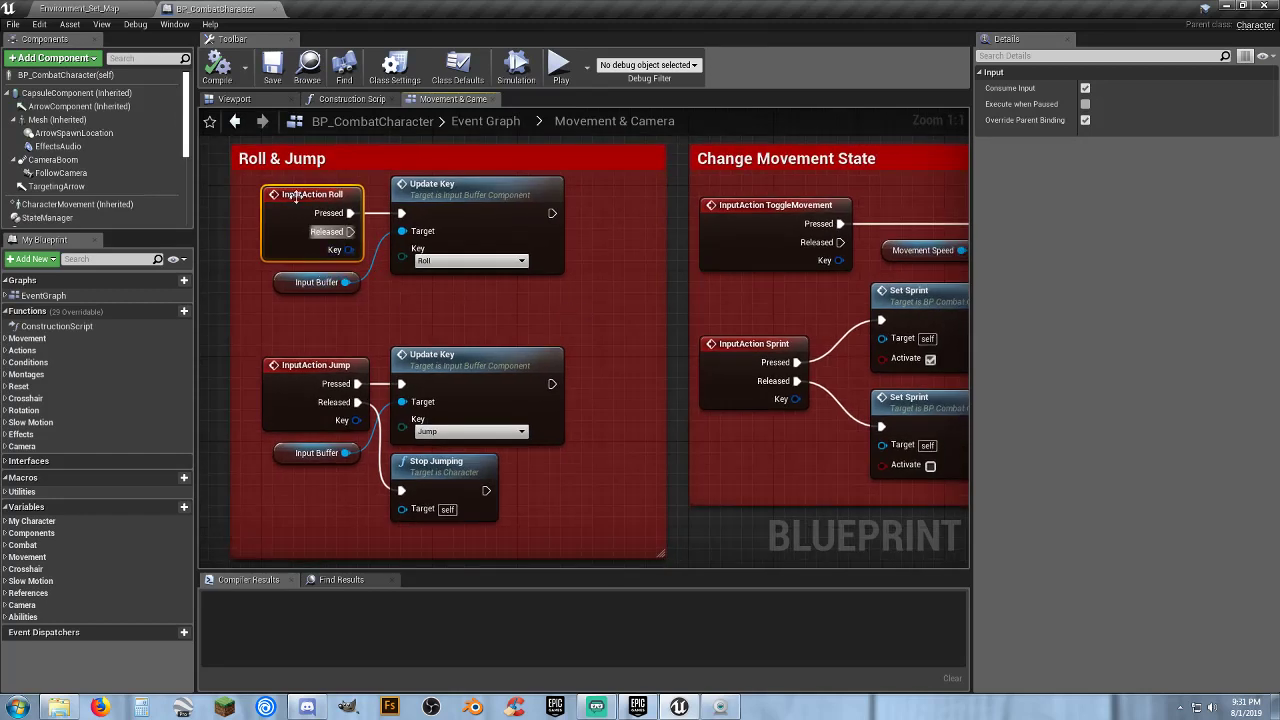
# Open the Engine Input page of the Project Settings and expand the Action Mappings to show the Jump key binding
pyautogui.click(42, 31)
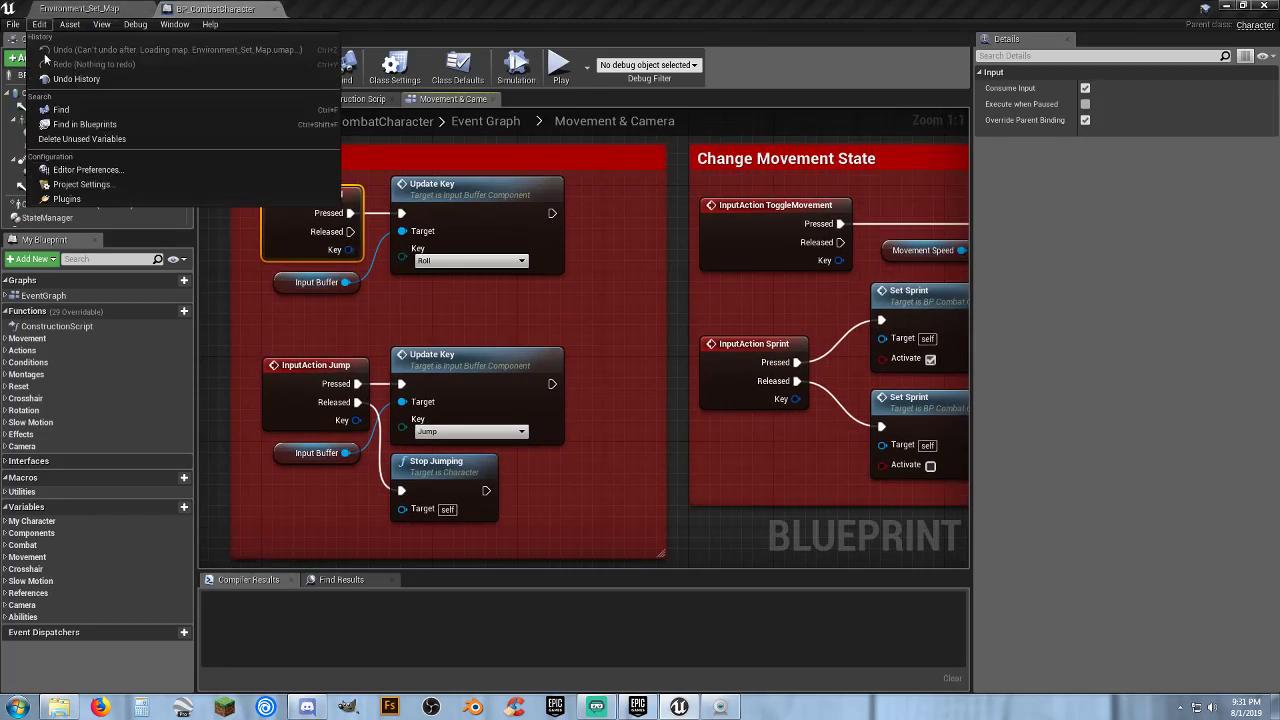
pyautogui.click(110, 184)
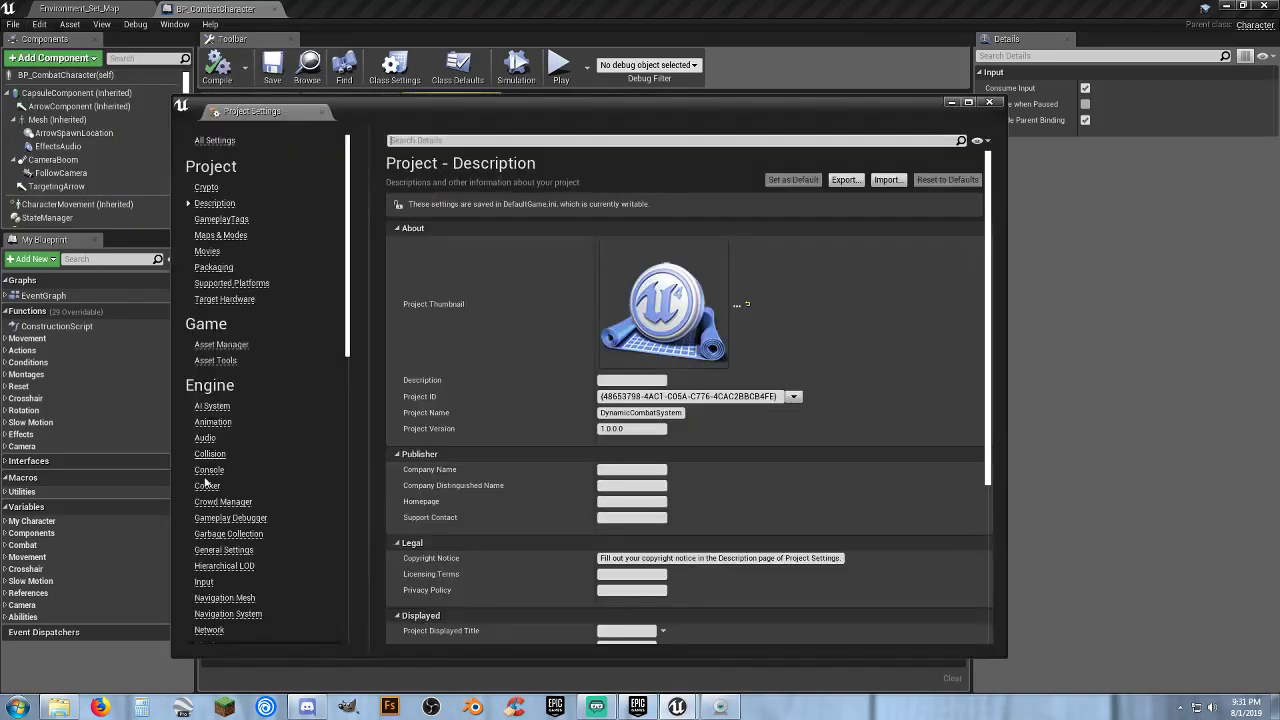
pyautogui.click(204, 581)
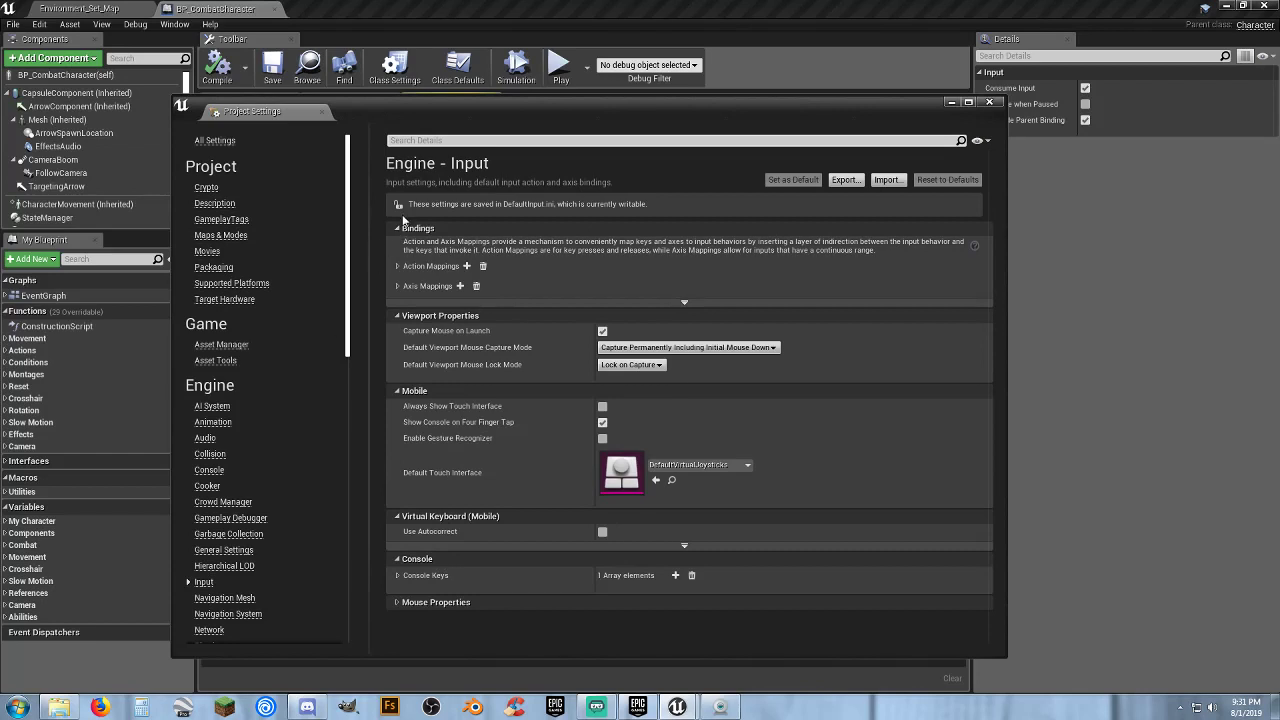
pyautogui.click(398, 266)
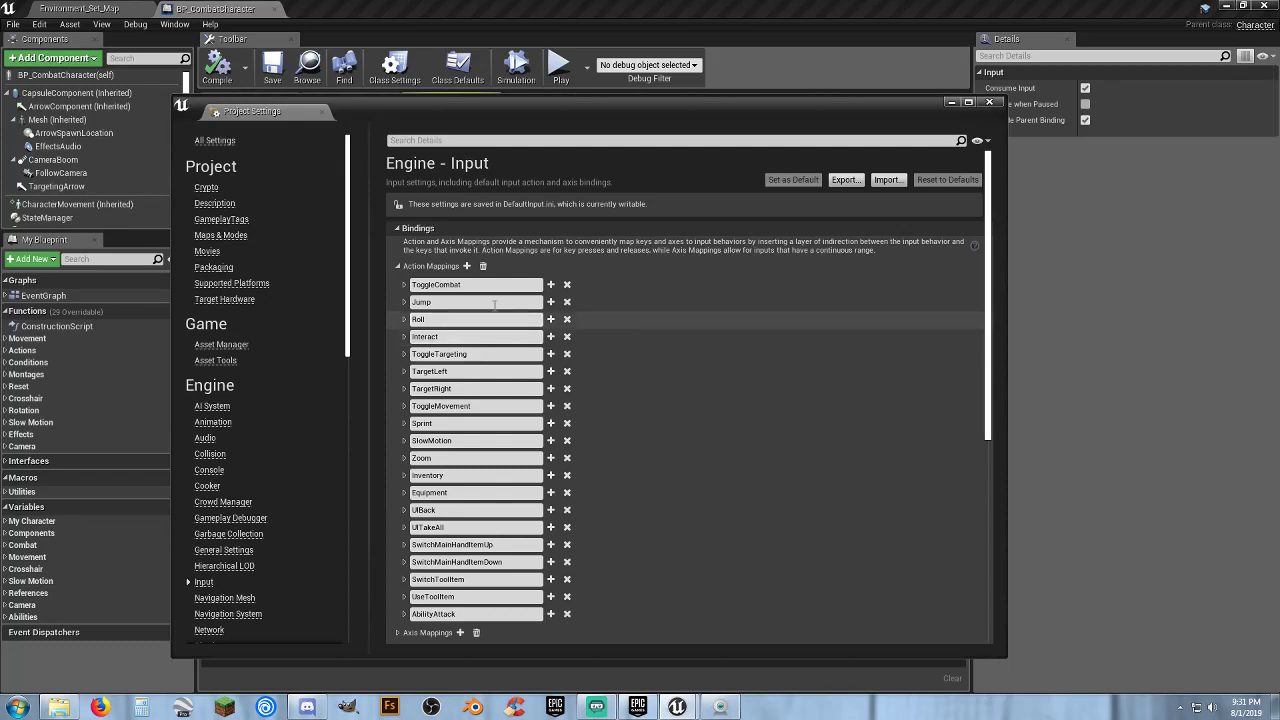
pyautogui.click(404, 302)
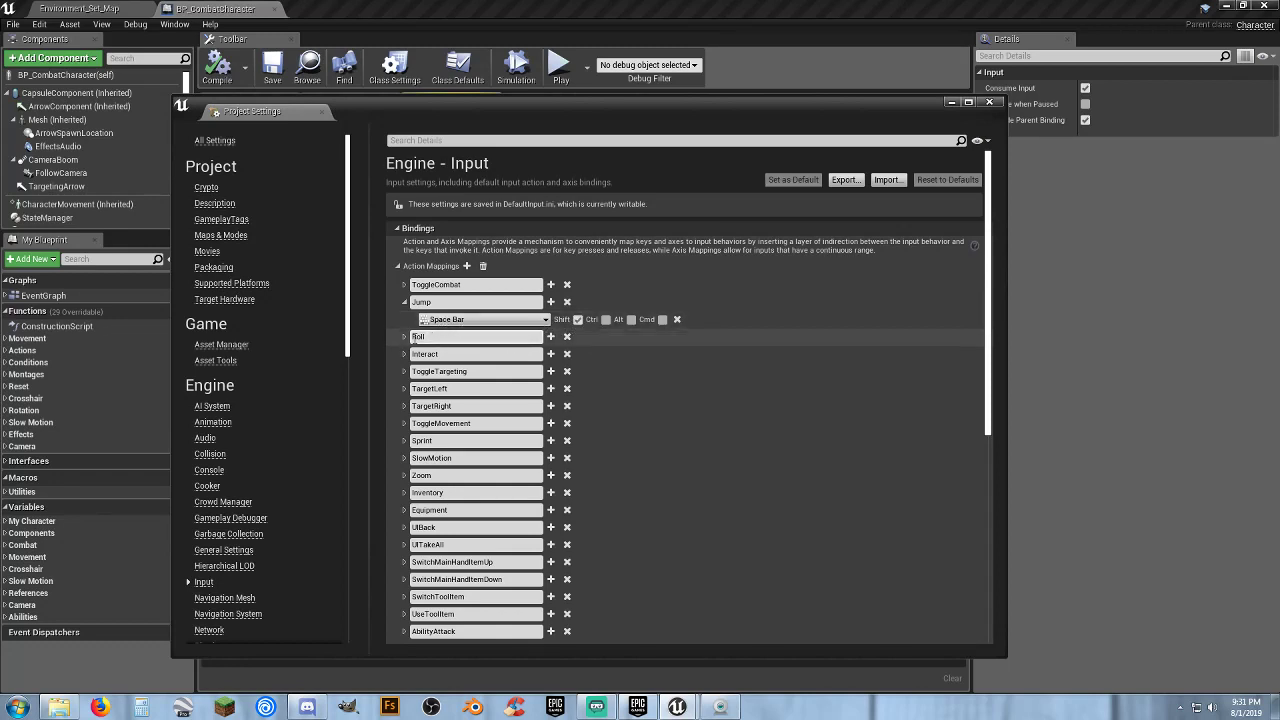
# Require Shift with Space Bar for the Roll action, remove Shift from the Jump action, and close the Project Settings
pyautogui.click(404, 337)
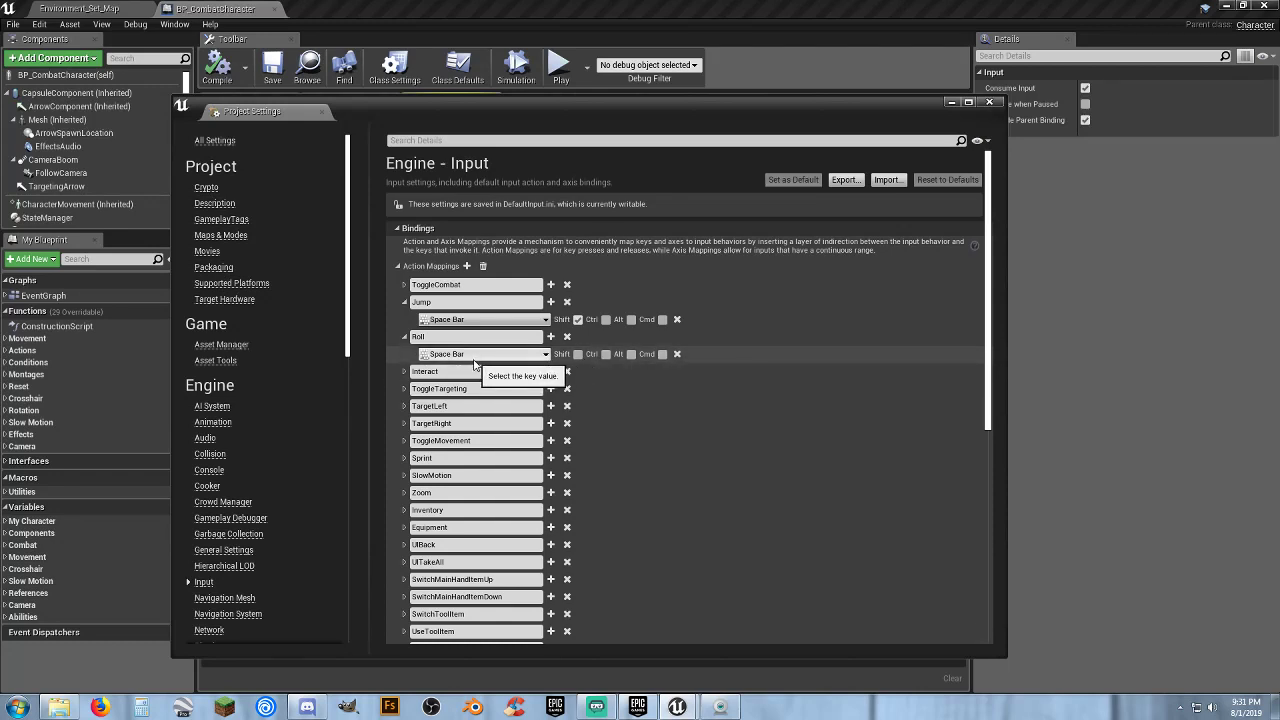
pyautogui.click(577, 354)
pyautogui.click(578, 319)
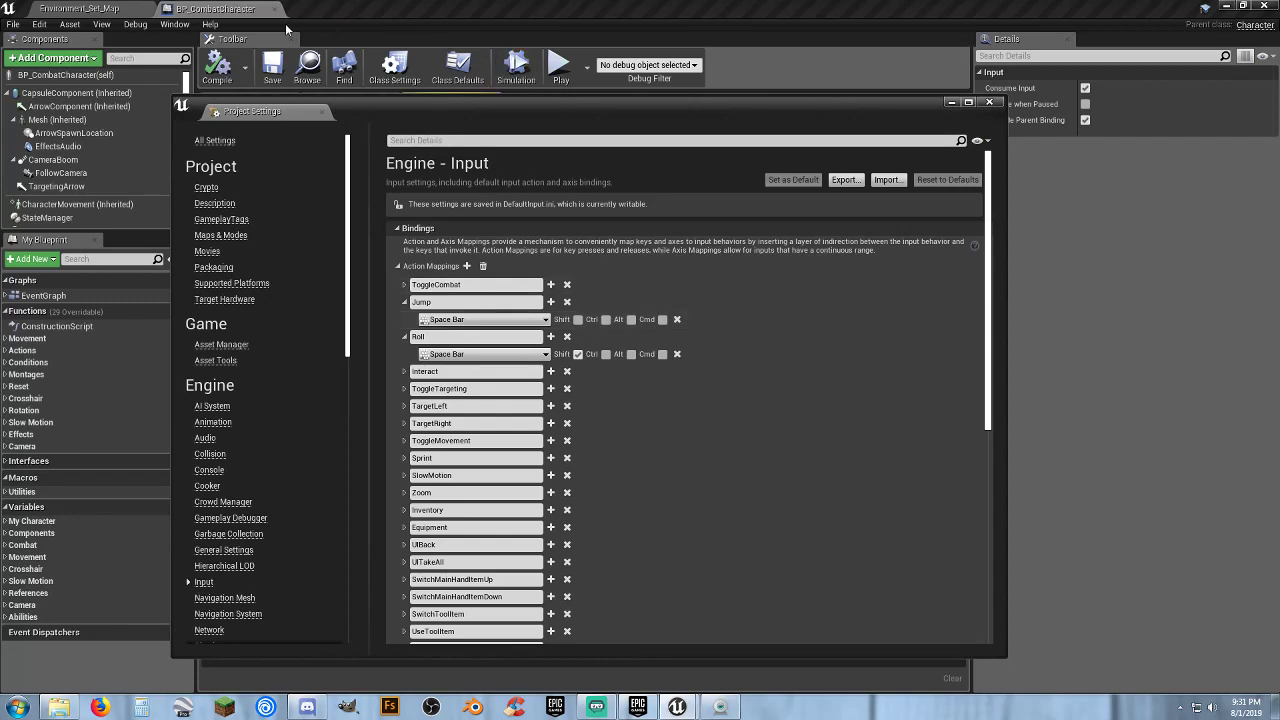
pyautogui.click(95, 9)
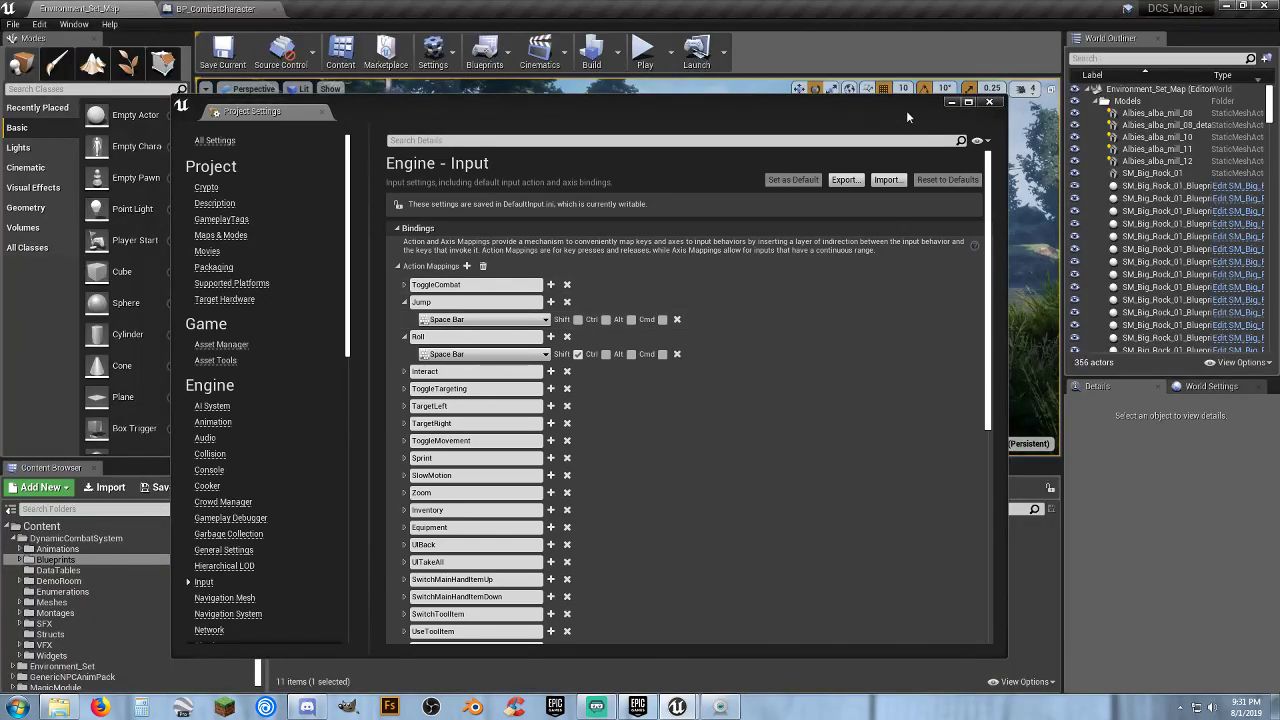
pyautogui.click(989, 102)
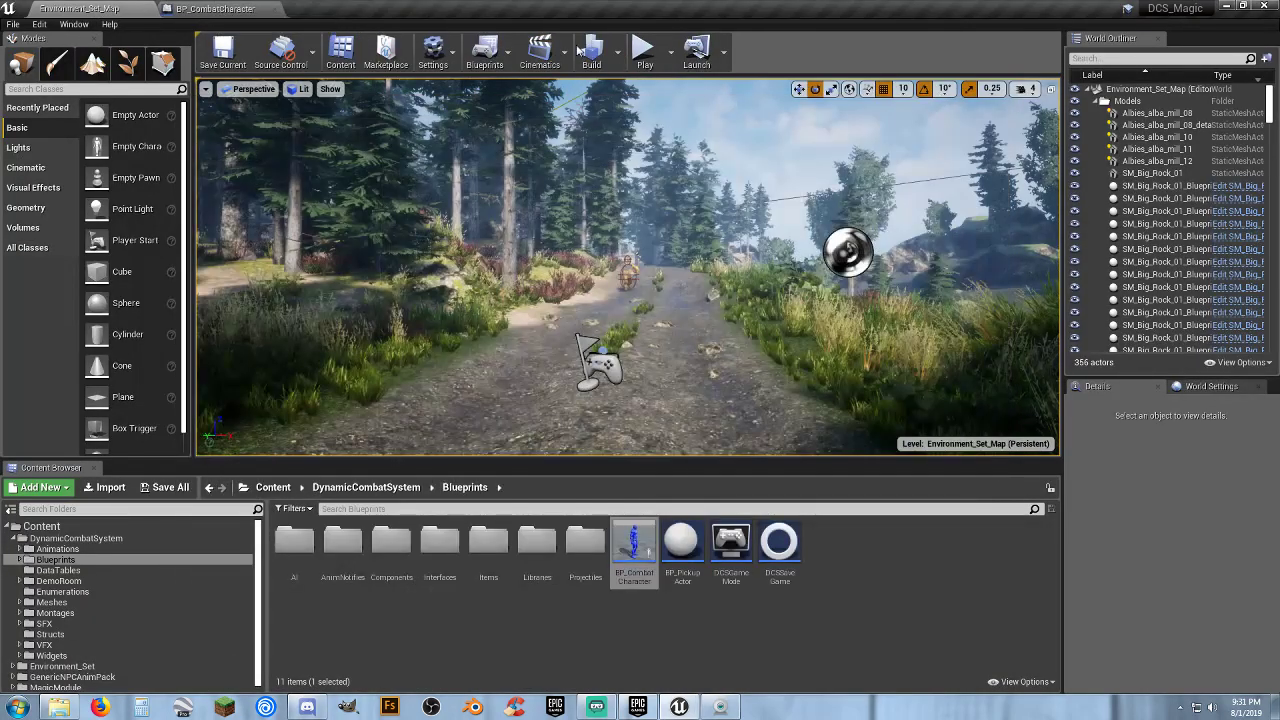
# Play the level to test the changed Jump and Roll bindings while moving and casting fireballs, and end the session
pyautogui.click(656, 208)
pyautogui.press('w')
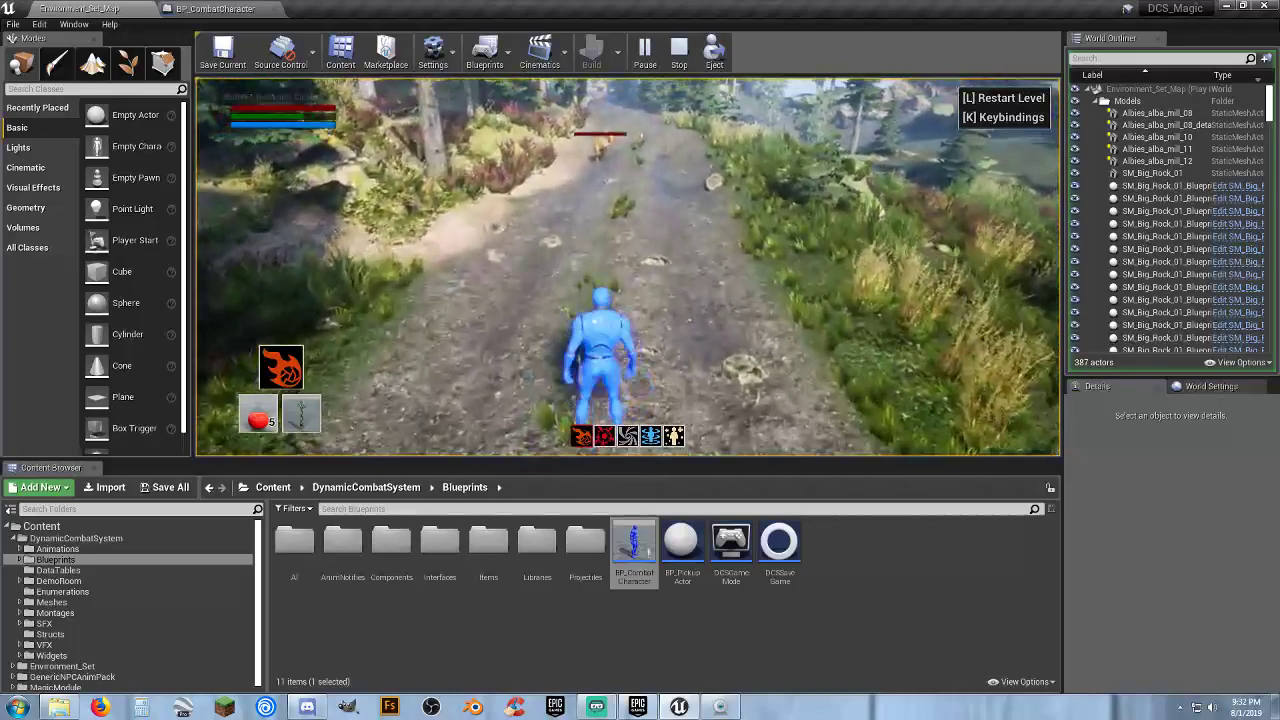
pyautogui.click(627, 266)
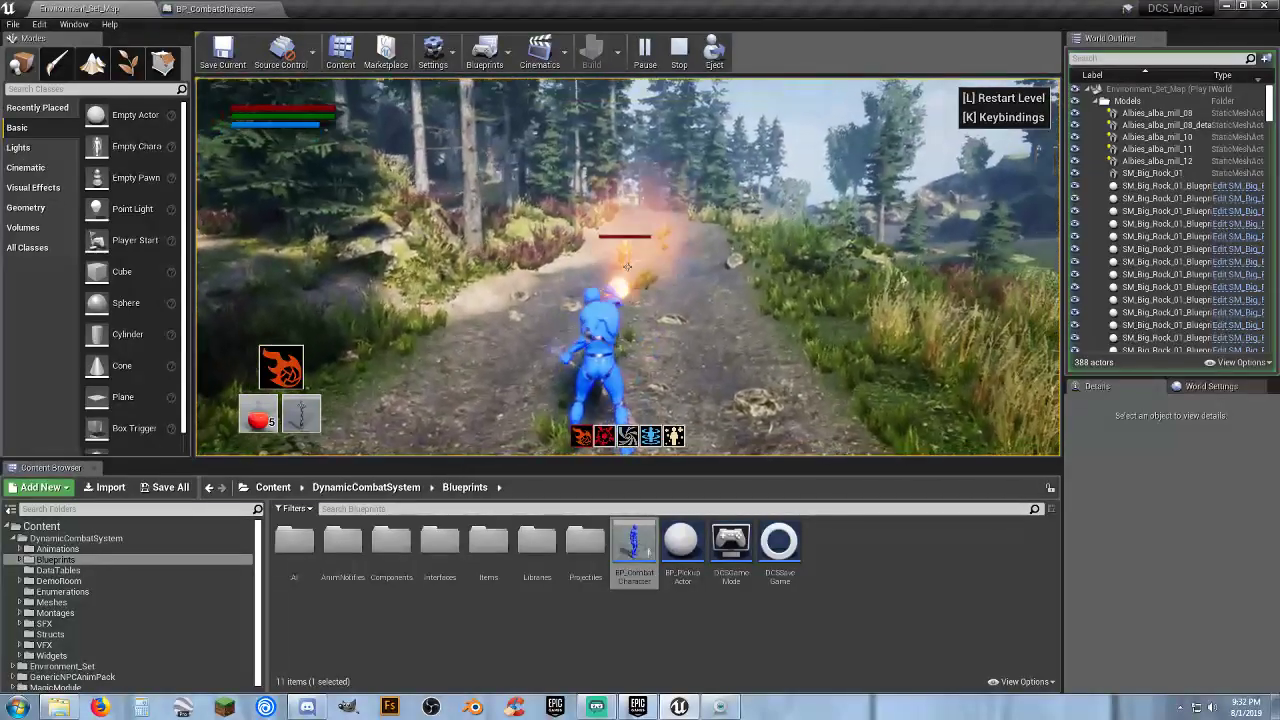
pyautogui.click(627, 266)
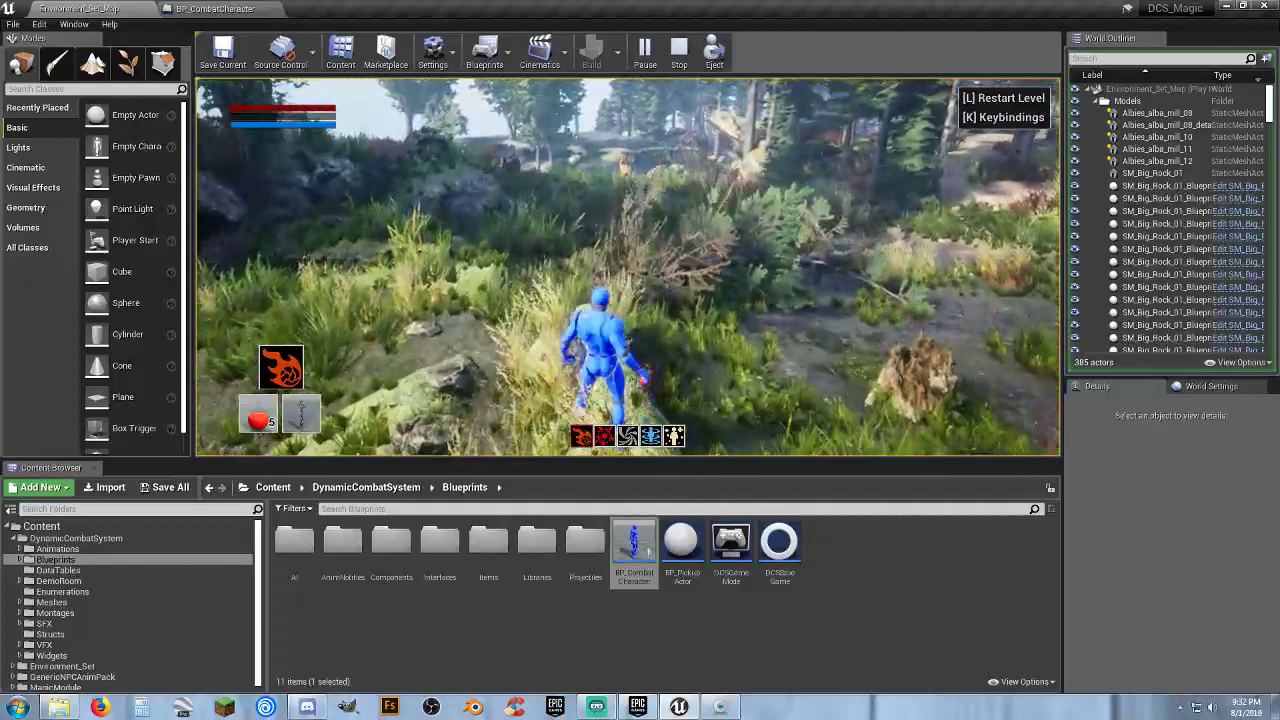
pyautogui.press('Escape')
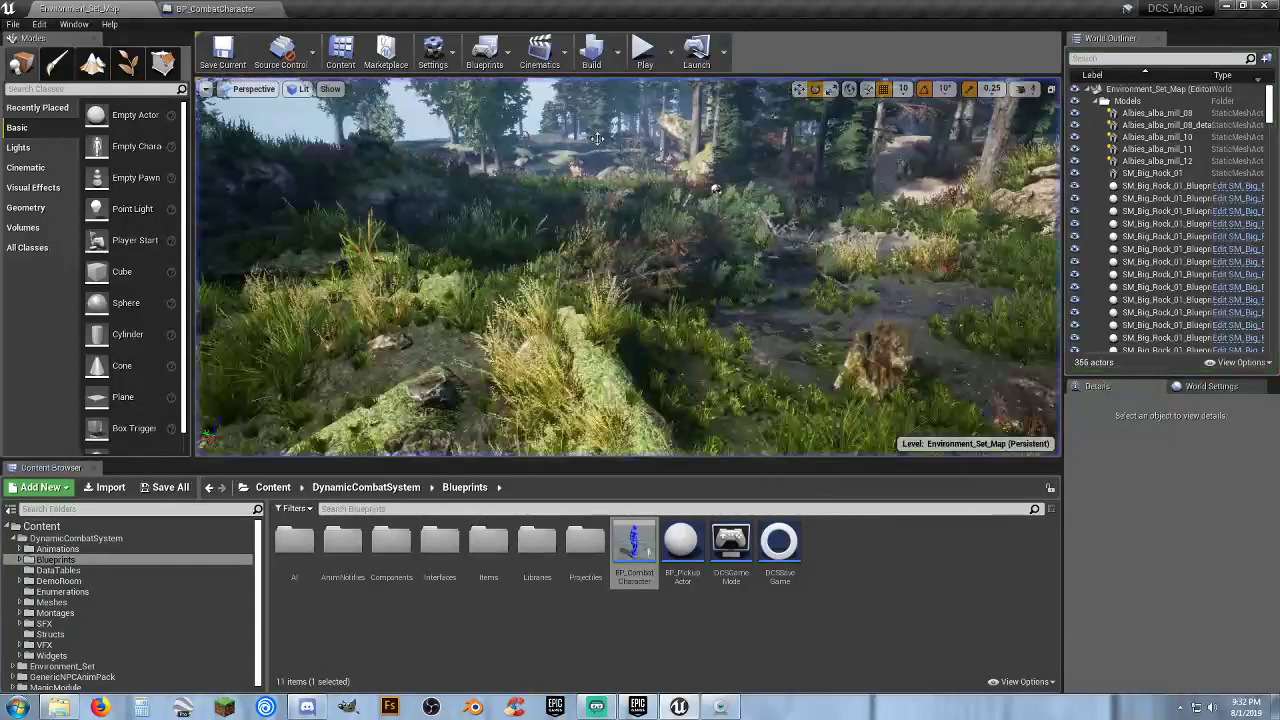
# Return to BP_CombatCharacter and look over the Roll & Jump, movement mode and Camera Input sections of the Movement & Camera graph
pyautogui.click(206, 12)
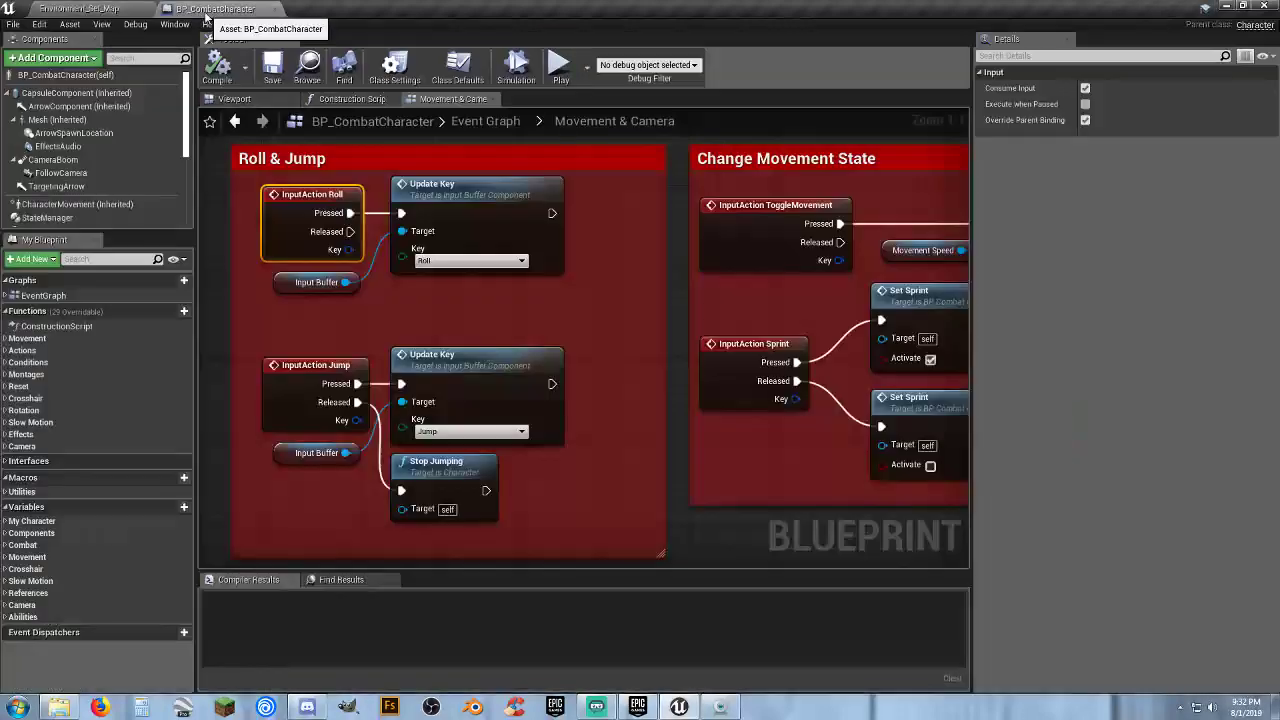
pyautogui.click(592, 330)
pyautogui.moveTo(631, 329); pyautogui.dragTo(519, 113, button='right')
pyautogui.scroll(-1, 509, 320)
pyautogui.scroll(-1, 500, 317)
pyautogui.moveTo(856, 246); pyautogui.dragTo(845, 216, button='right')
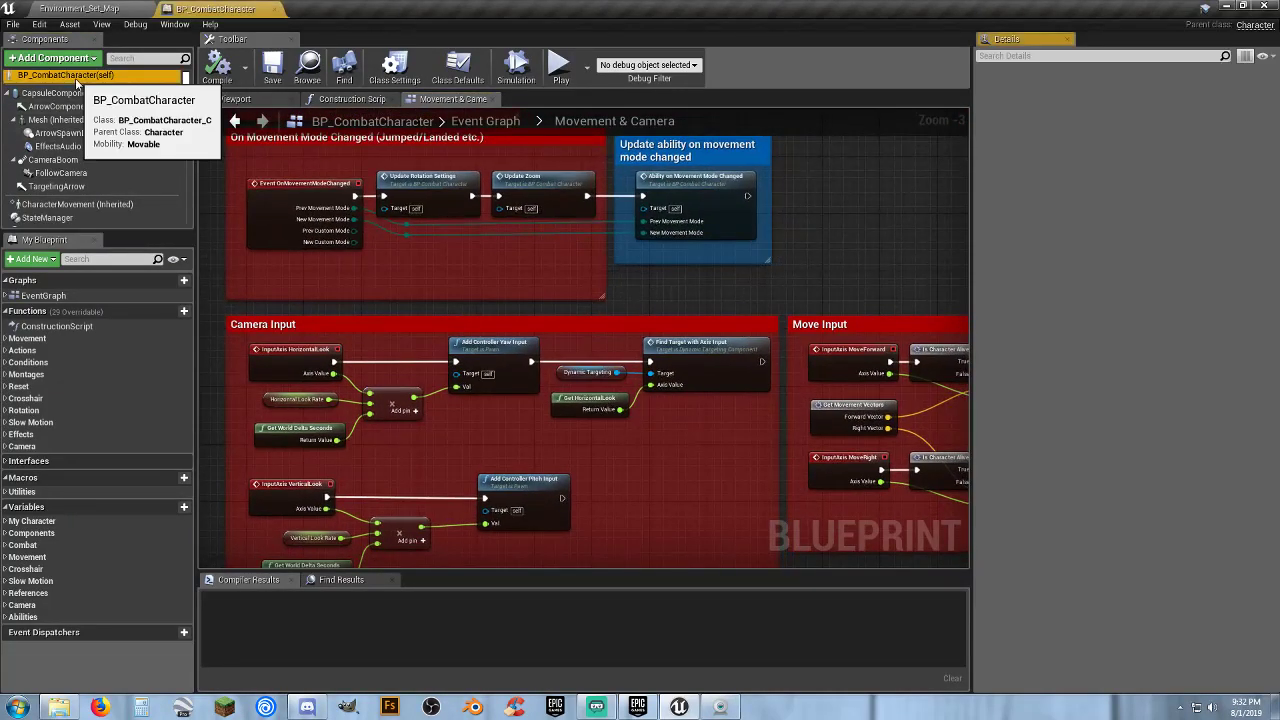
# Select the BP_CombatCharacter root and examine its class defaults, from combat and movement to camera, replication and actor settings
pyautogui.click(65, 75)
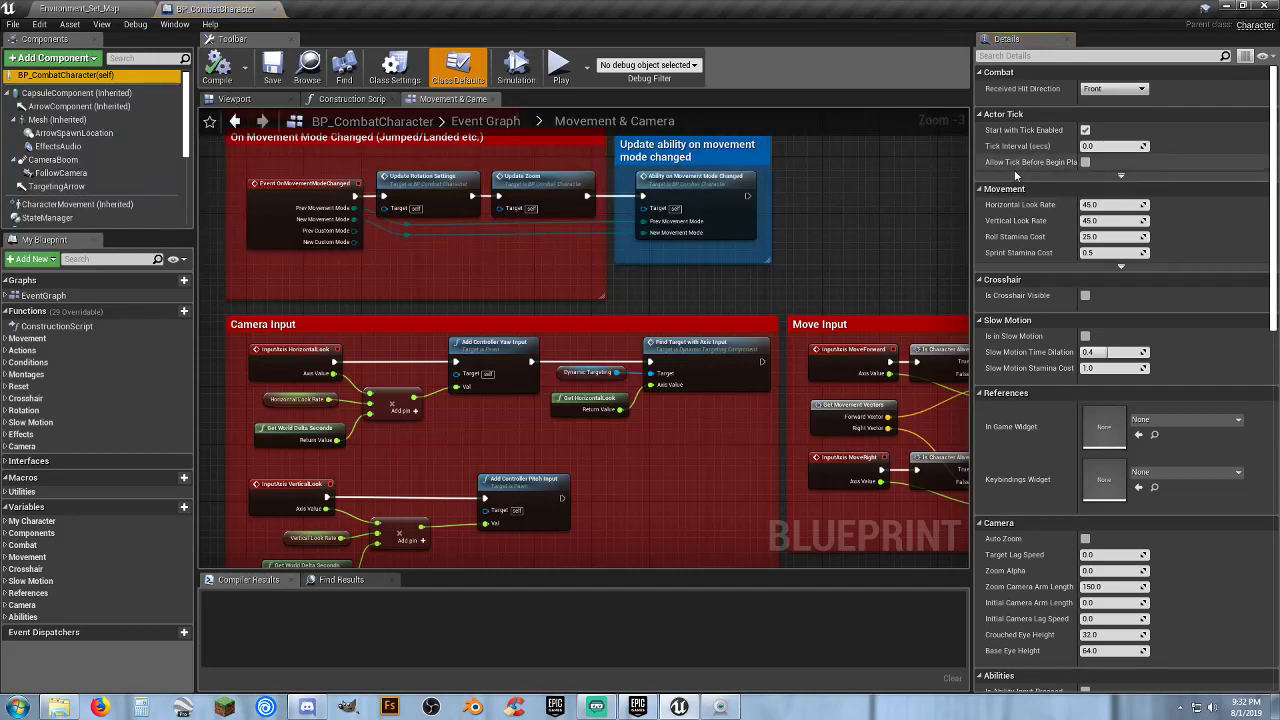
pyautogui.scroll(-1, 1013, 179)
pyautogui.scroll(-5, 1011, 170)
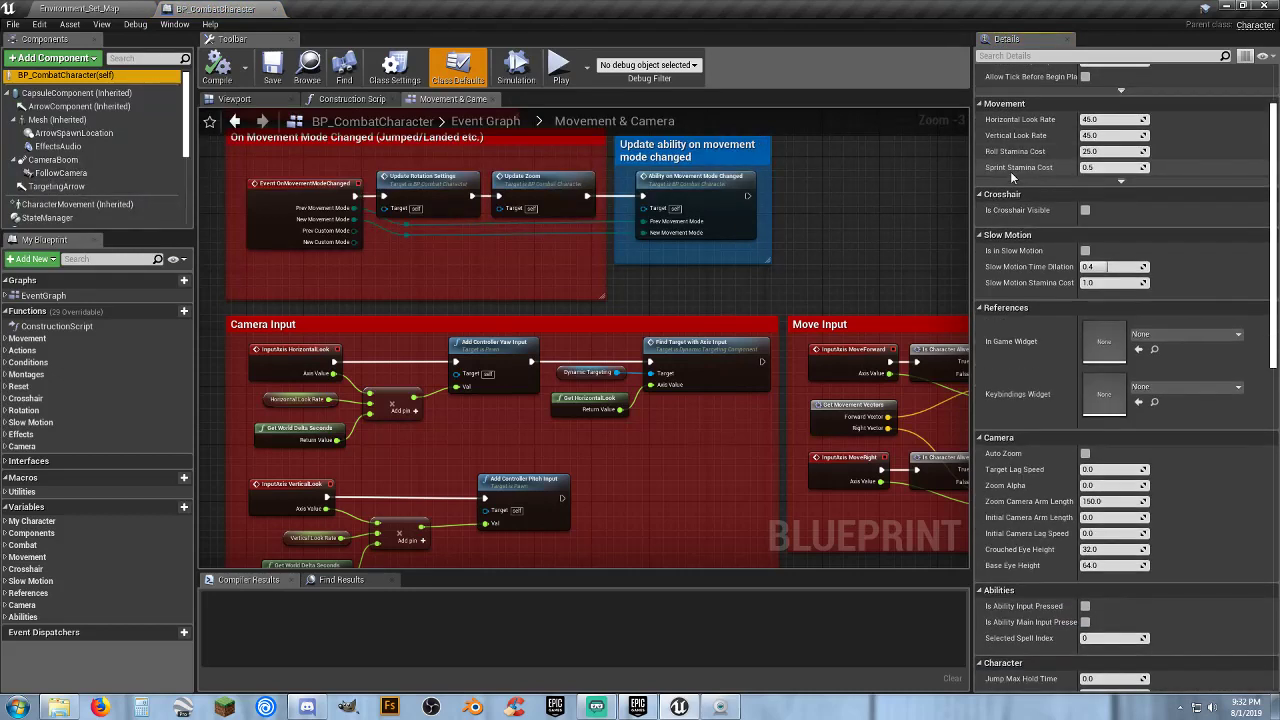
pyautogui.scroll(-18, 1005, 176)
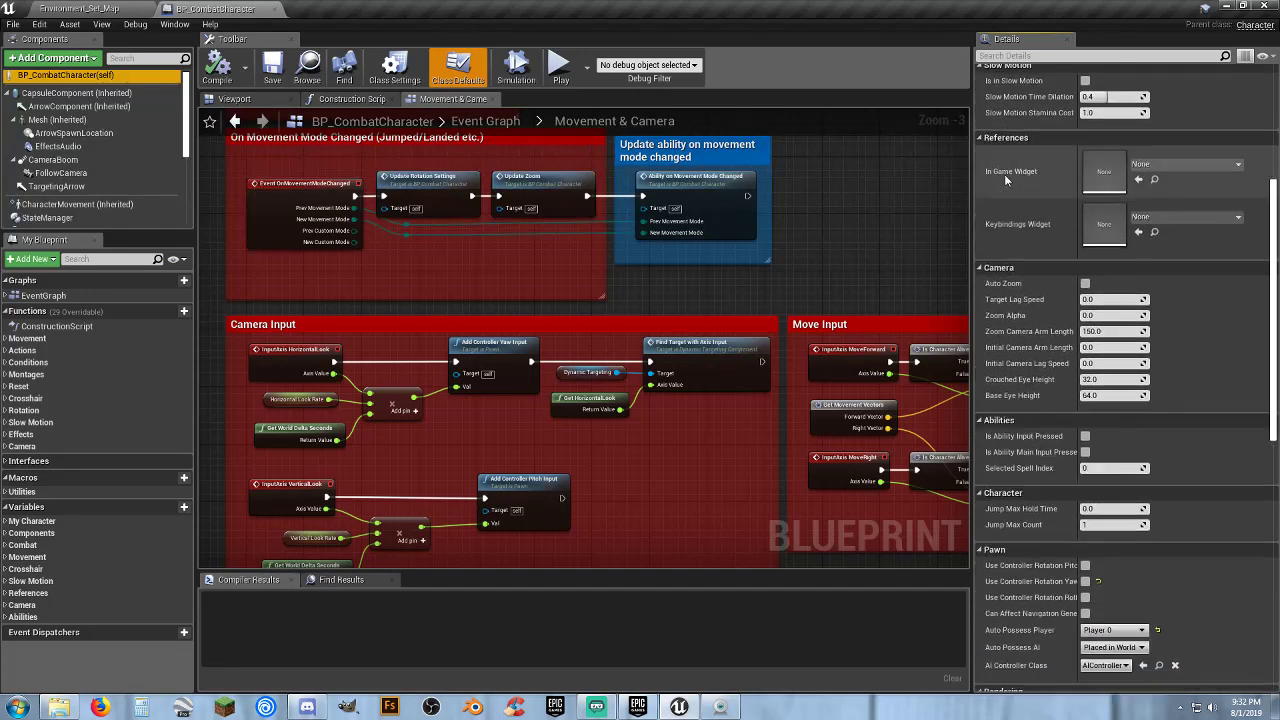
pyautogui.scroll(-6, 996, 178)
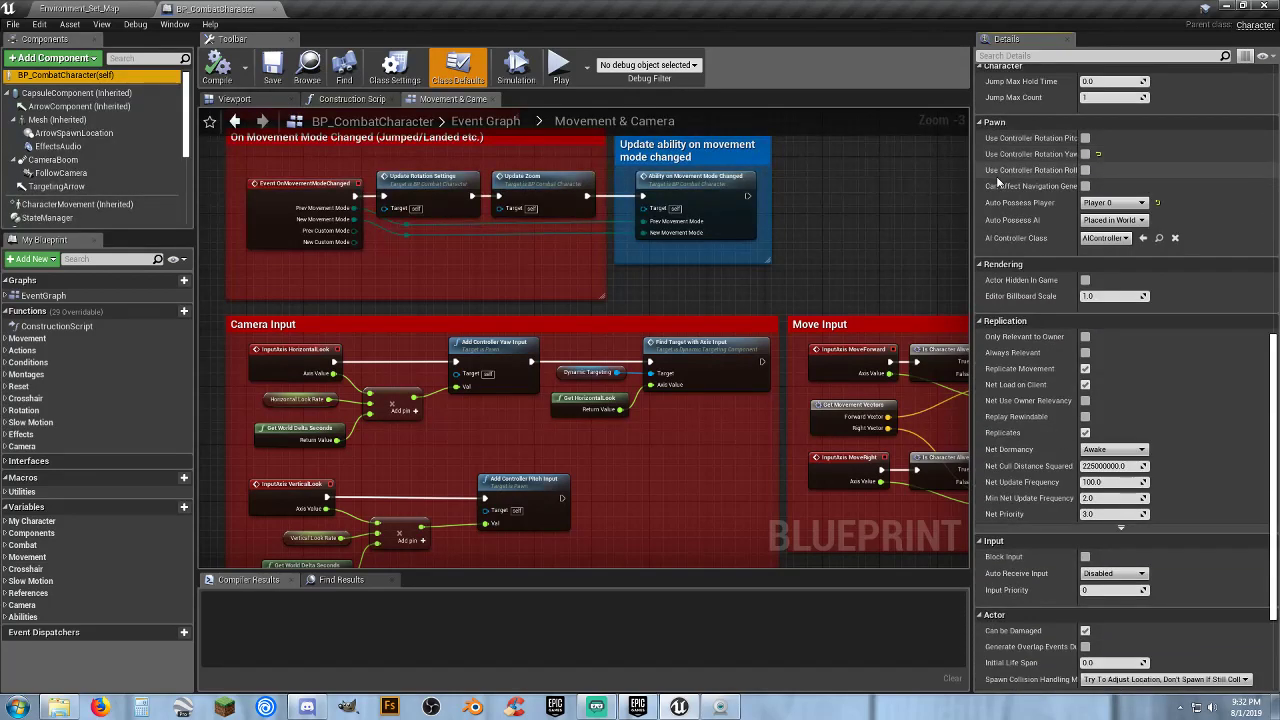
pyautogui.scroll(20, 989, 181)
pyautogui.scroll(8, 990, 177)
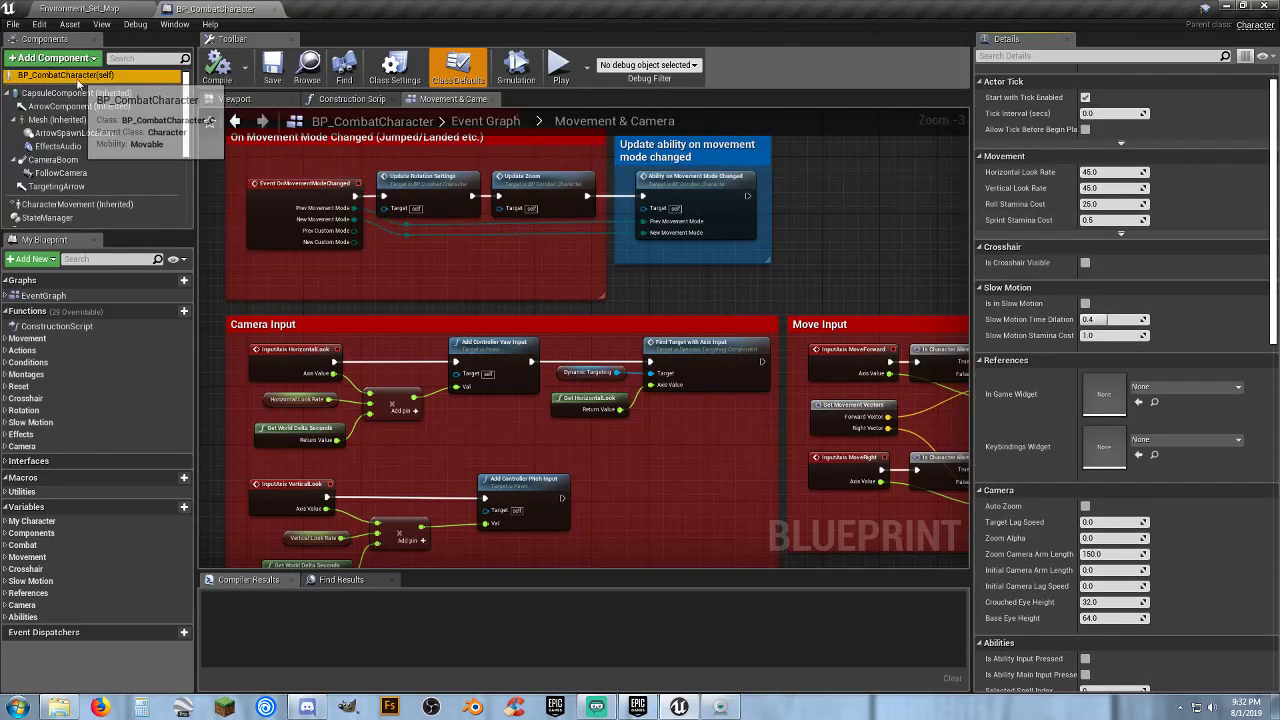
pyautogui.scroll(1, 1024, 319)
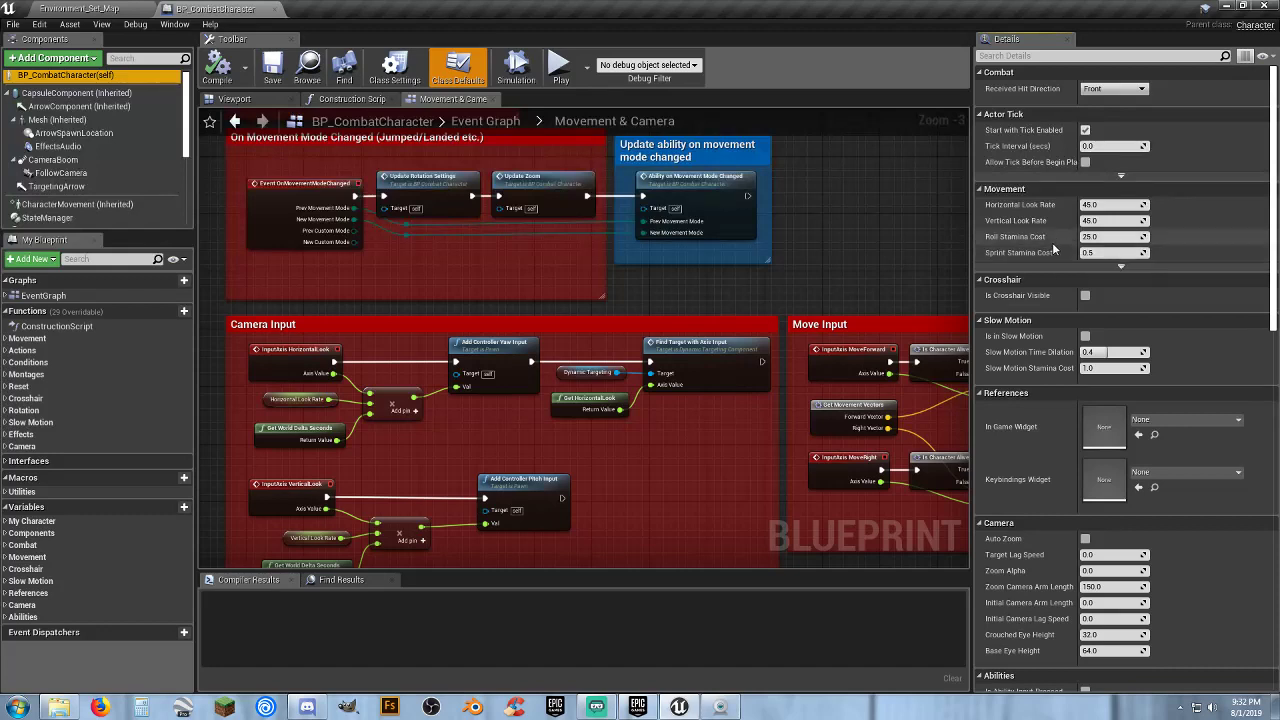
# Set the character's Roll Stamina Cost to 10 in the Movement defaults, and compile and save the blueprint
pyautogui.click(1118, 264)
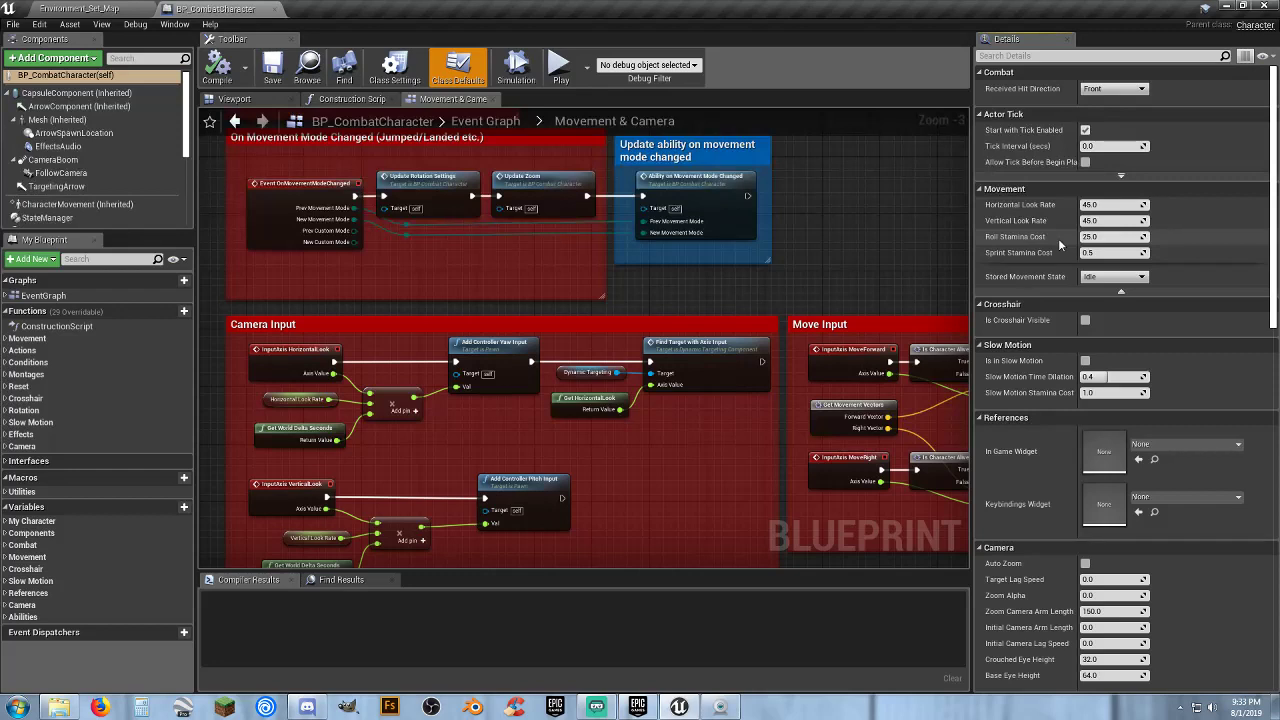
pyautogui.click(1100, 237)
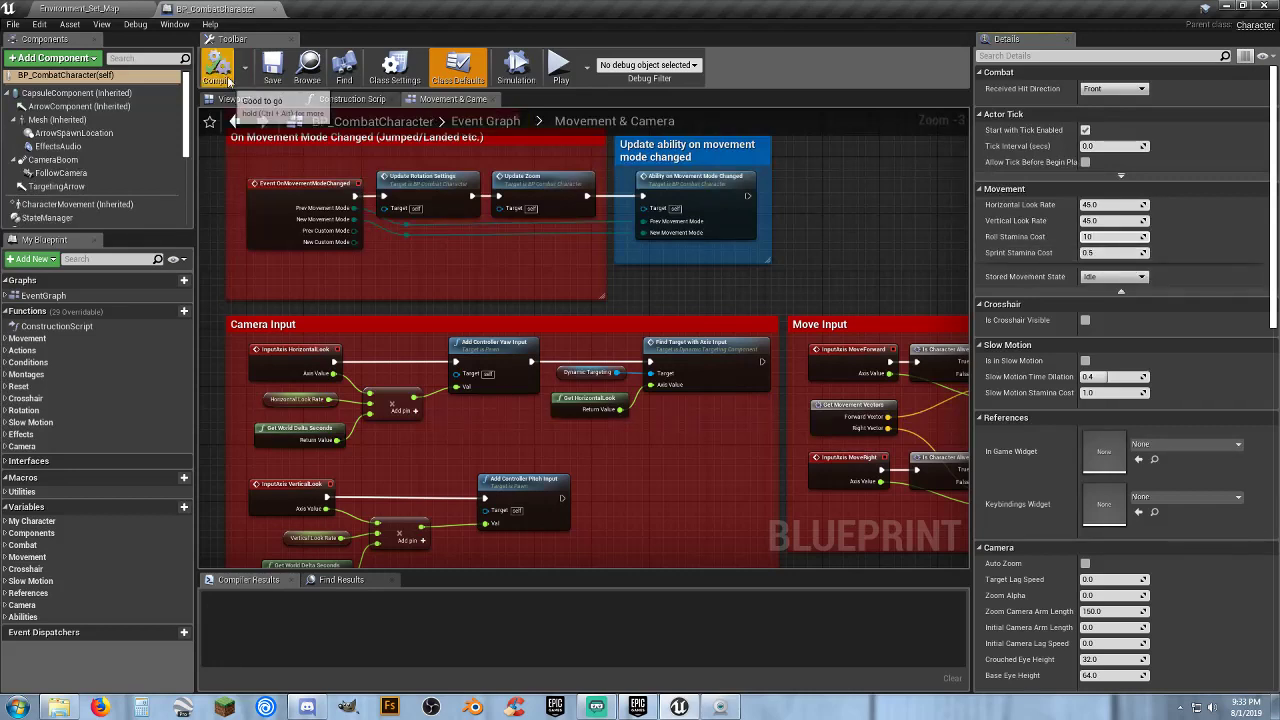
pyautogui.click(270, 72)
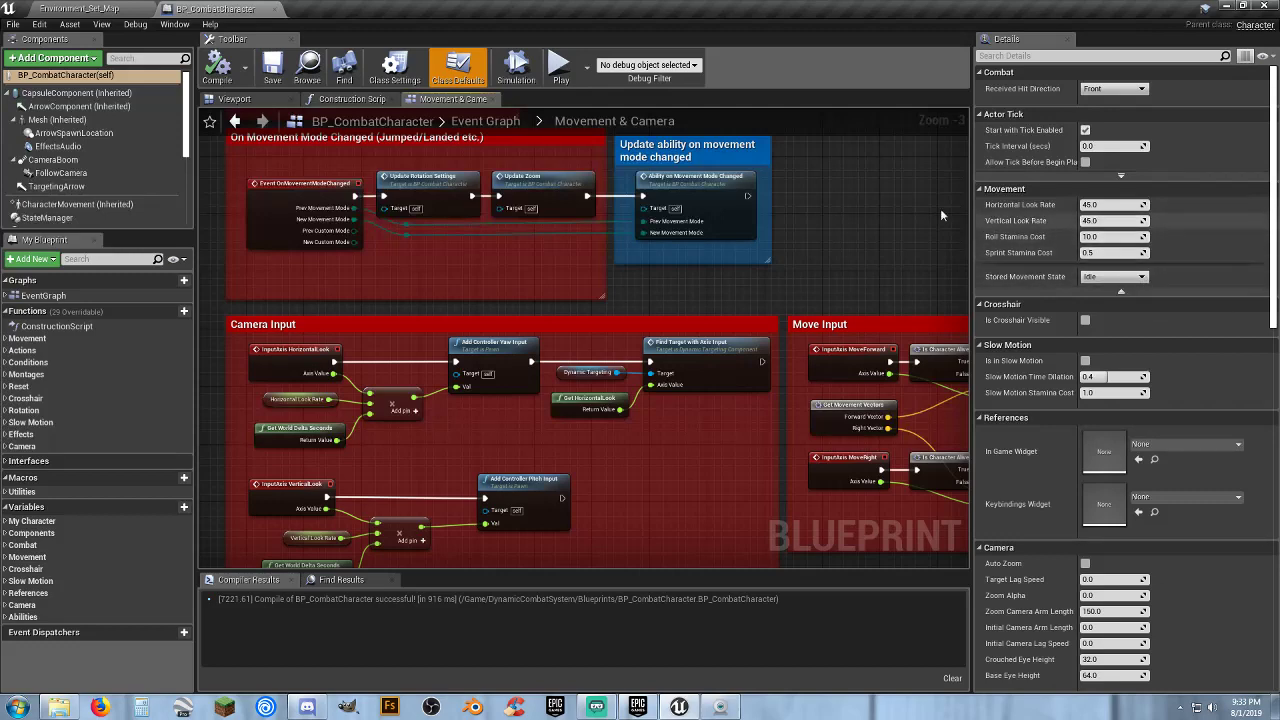
# Play Environment_Set_Map again to test the reduced roll stamina cost while running and casting fireballs, and end the session
pyautogui.click(58, 6)
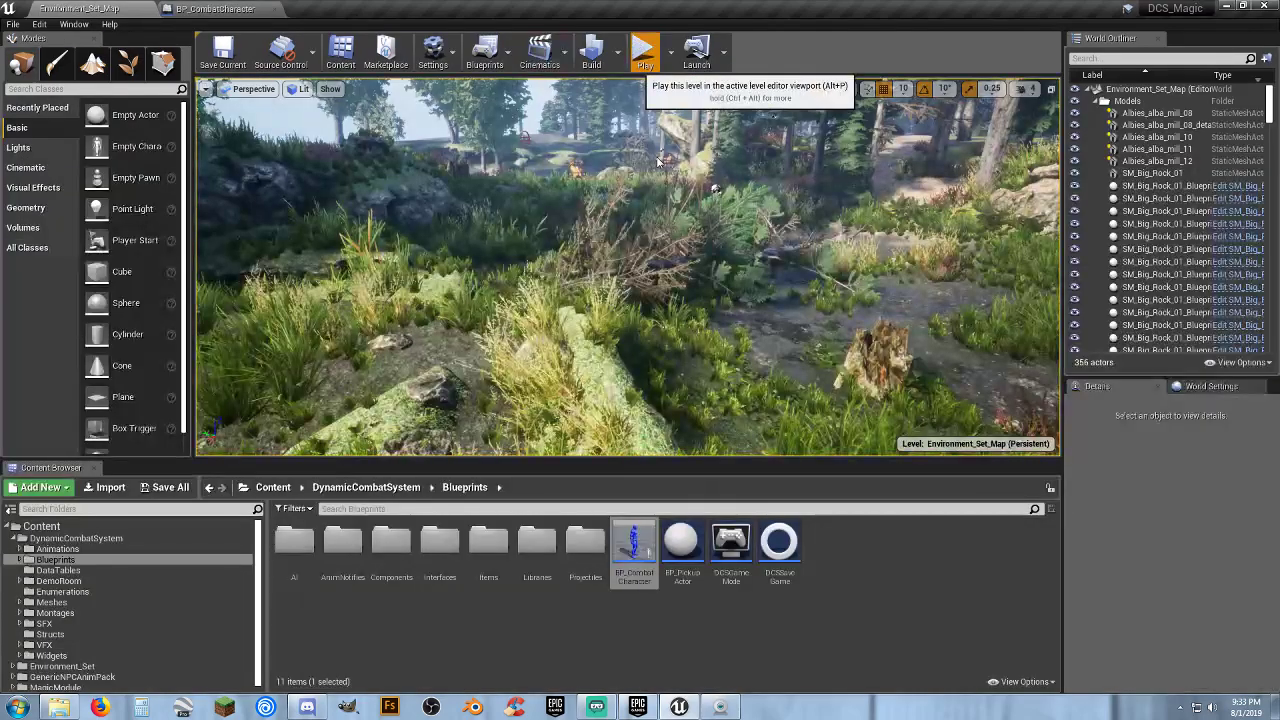
pyautogui.click(643, 49)
pyautogui.press('w')
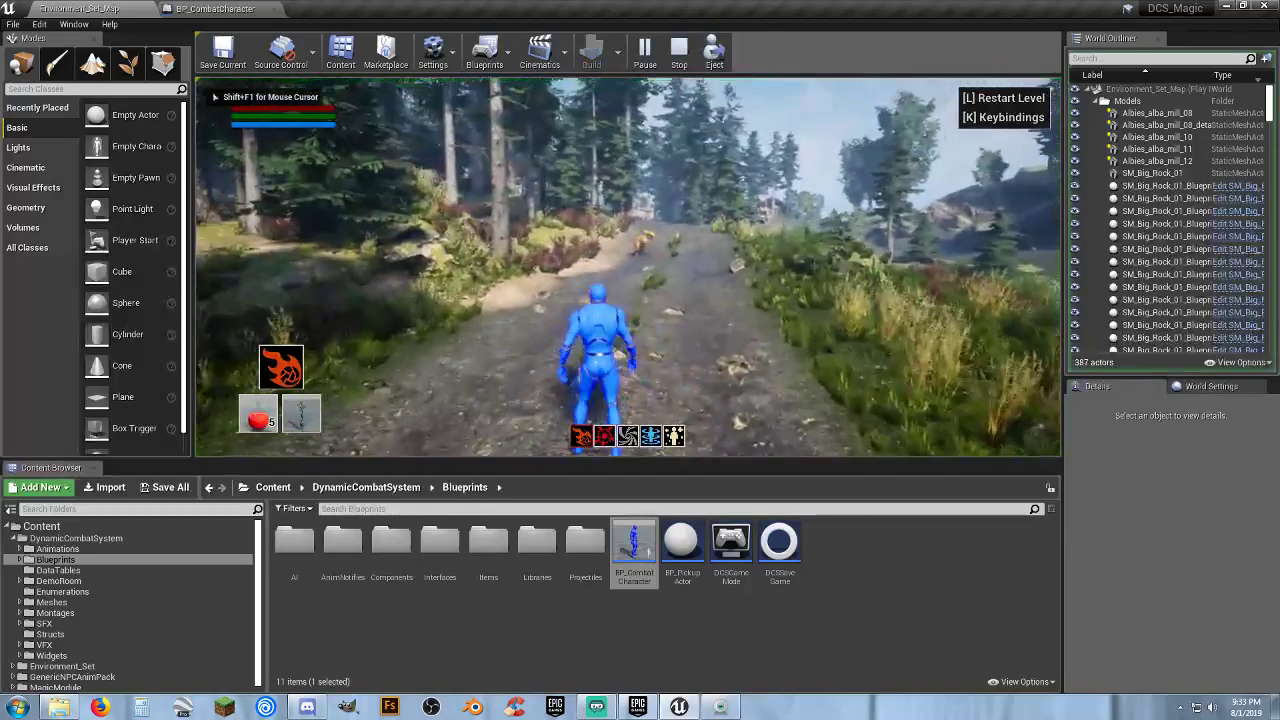
pyautogui.click(628, 266)
pyautogui.click(627, 266)
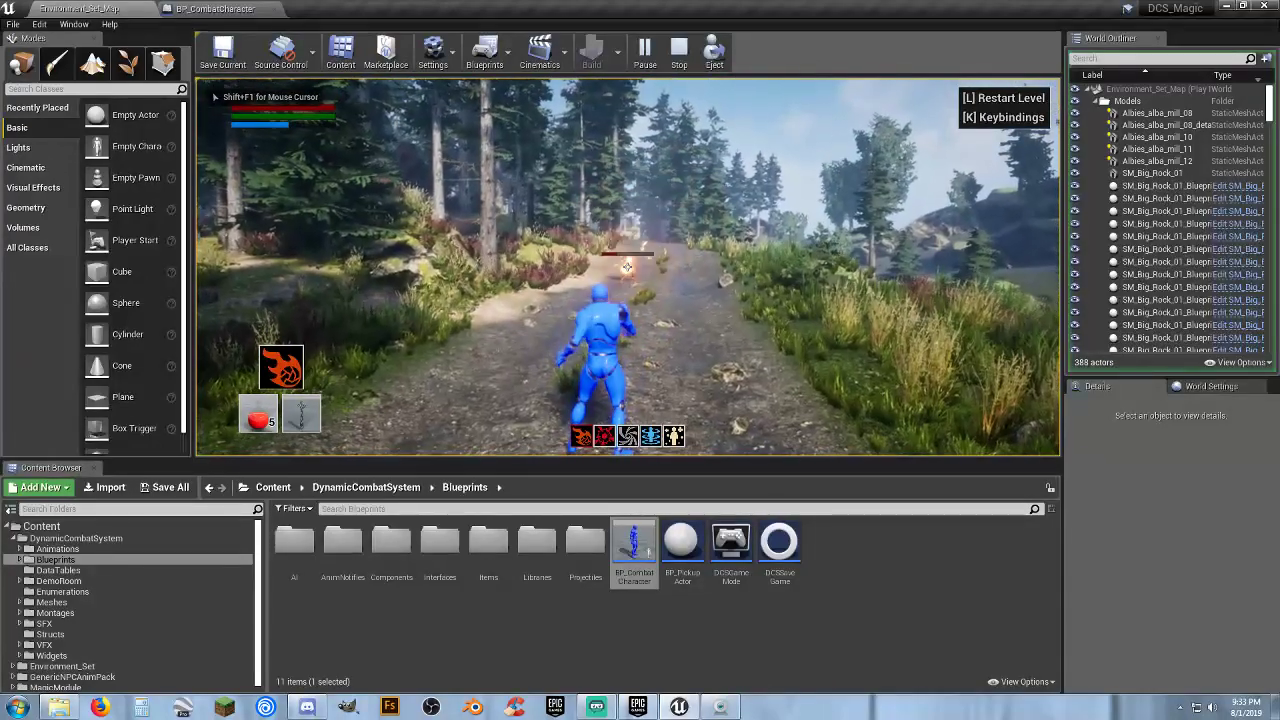
pyautogui.press('w')
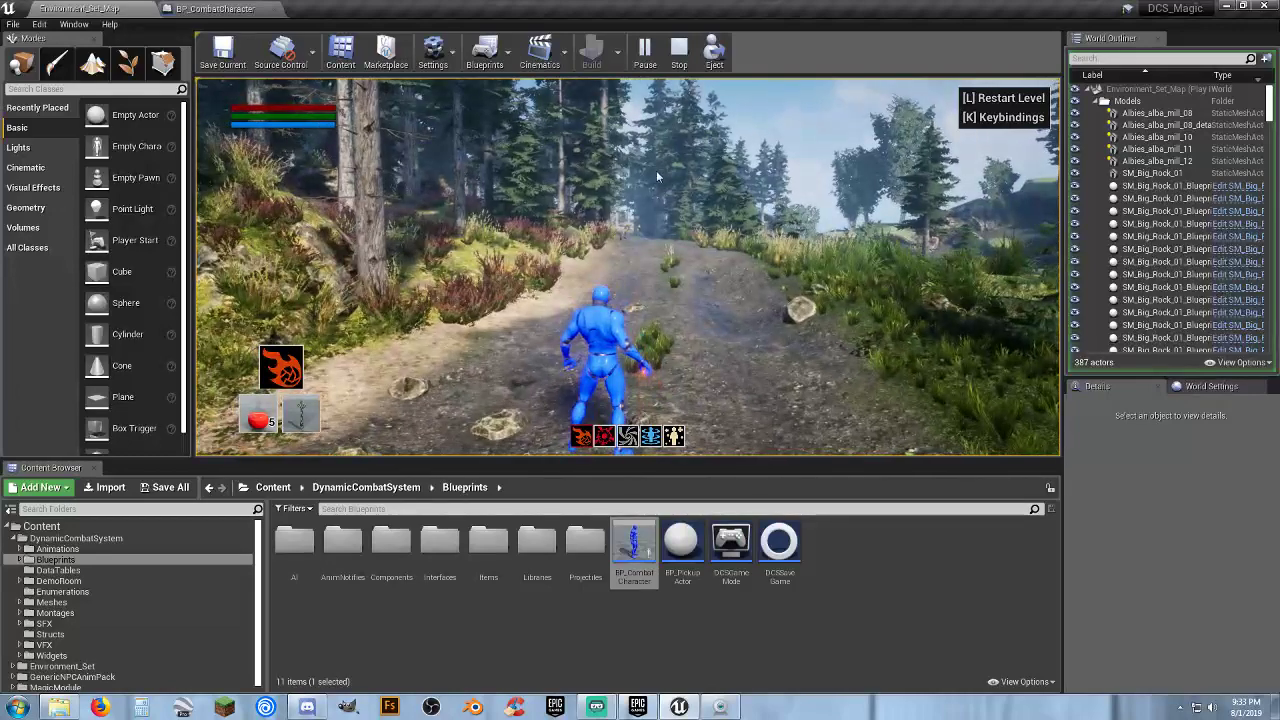
pyautogui.press('Escape')
# Return to BP_CombatCharacter's main Event Graph and look over its event groups, including Slow Motion, Targeting System, Ability and Save Game
pyautogui.click(215, 8)
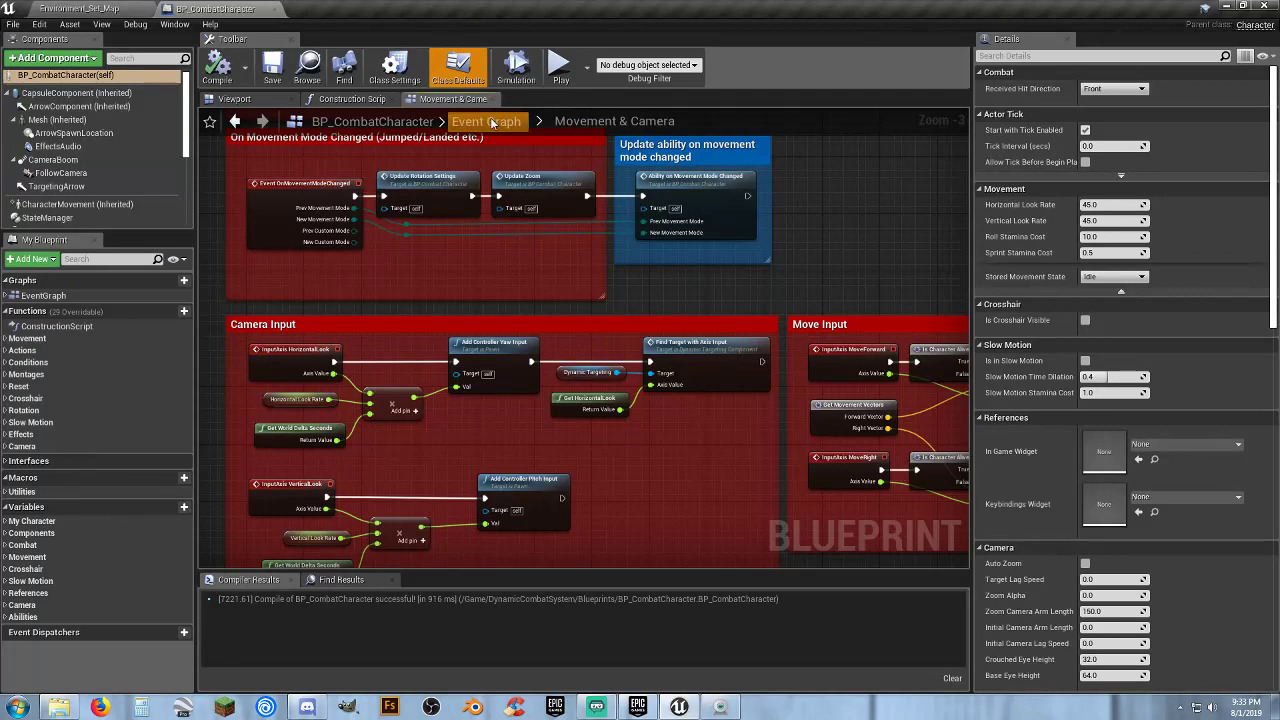
pyautogui.click(486, 121)
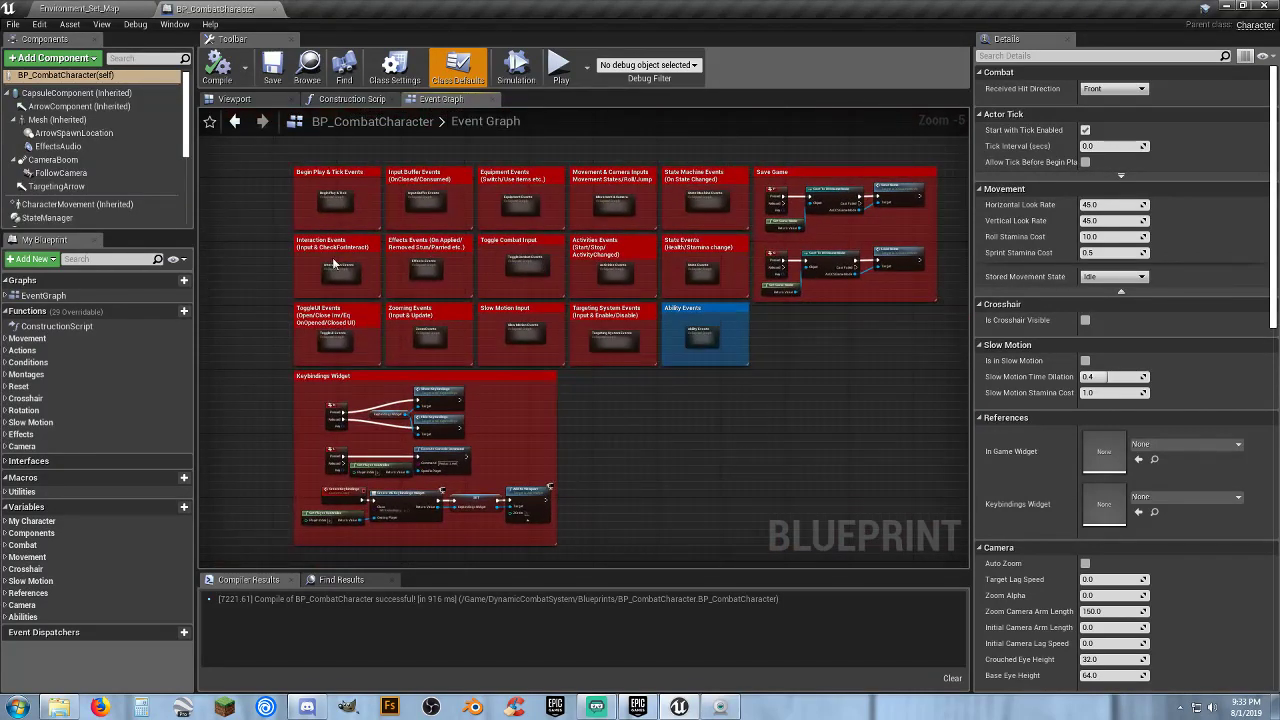
pyautogui.scroll(3, 398, 317)
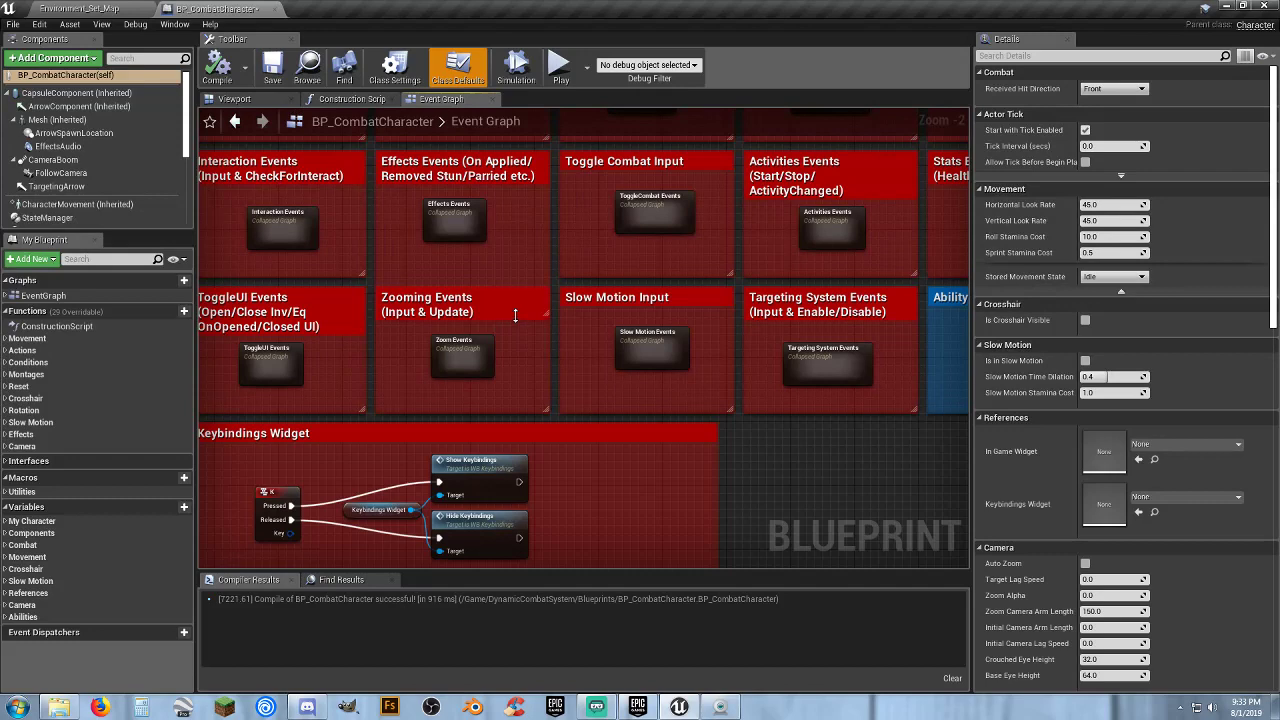
pyautogui.scroll(2, 819, 470)
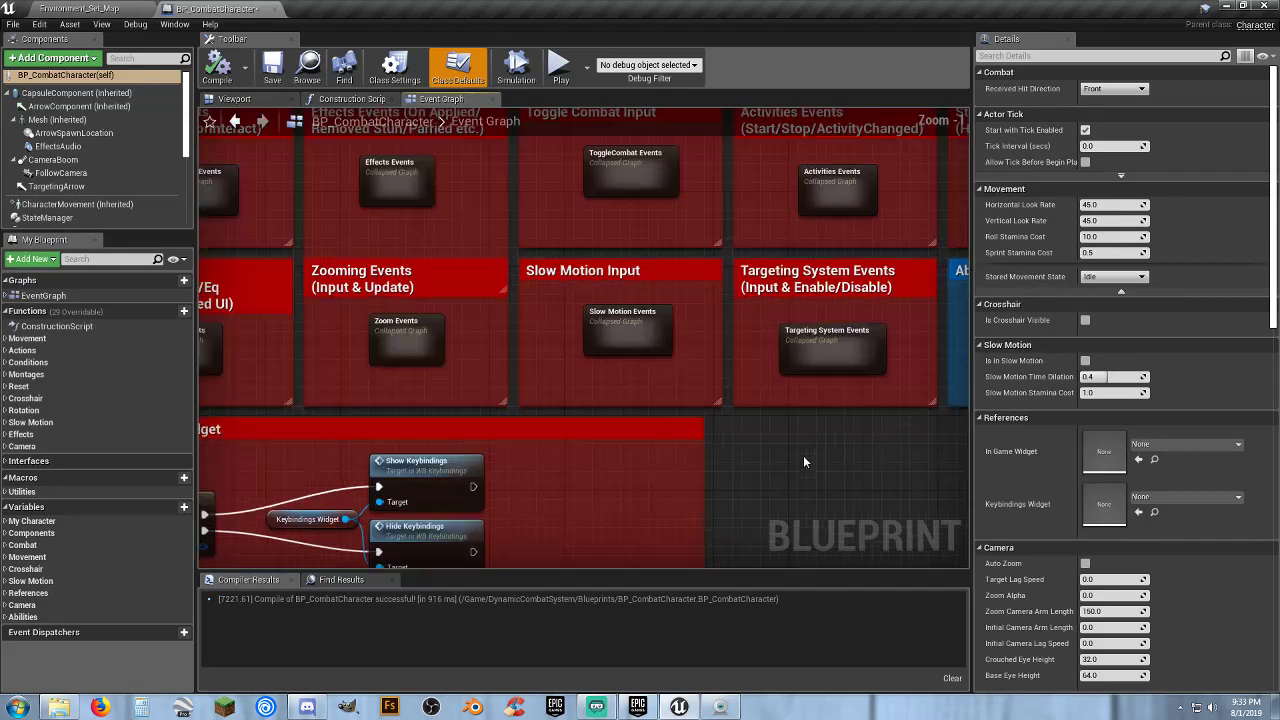
pyautogui.scroll(-3, 790, 455)
pyautogui.moveTo(776, 461); pyautogui.dragTo(788, 533)
pyautogui.moveTo(830, 473); pyautogui.dragTo(776, 565, button='right')
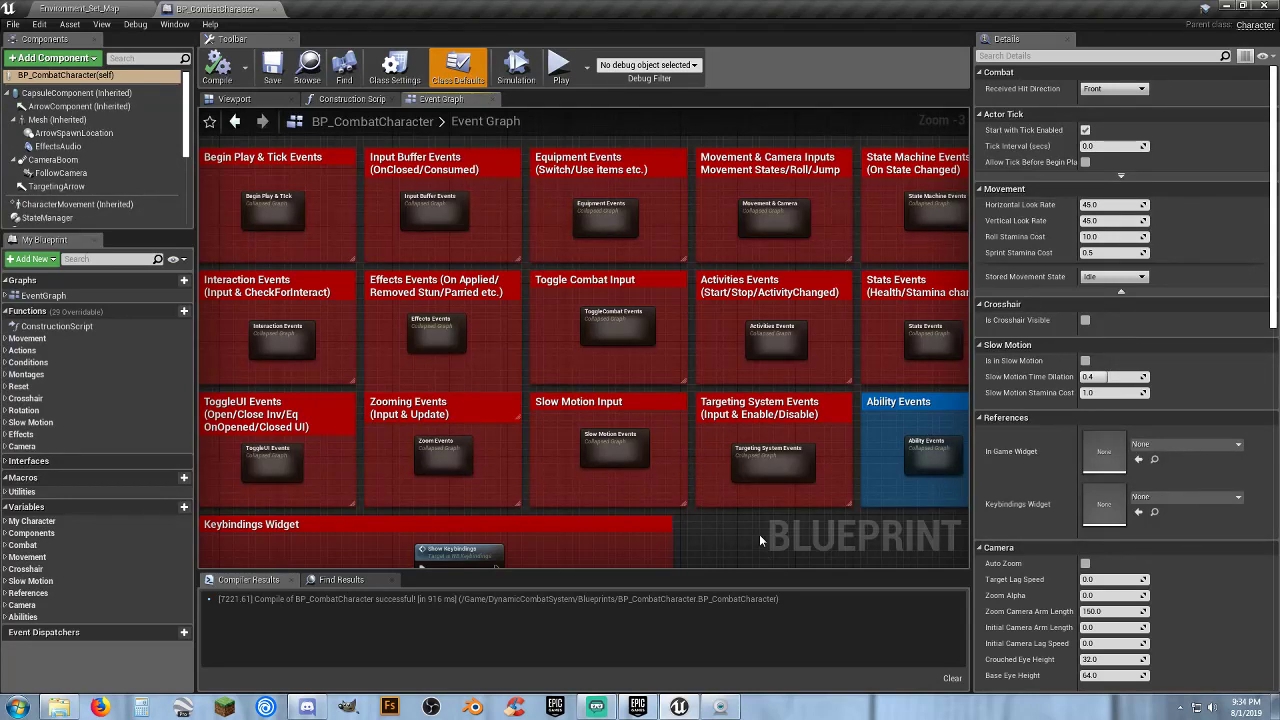
pyautogui.moveTo(759, 523); pyautogui.dragTo(428, 538, button='right')
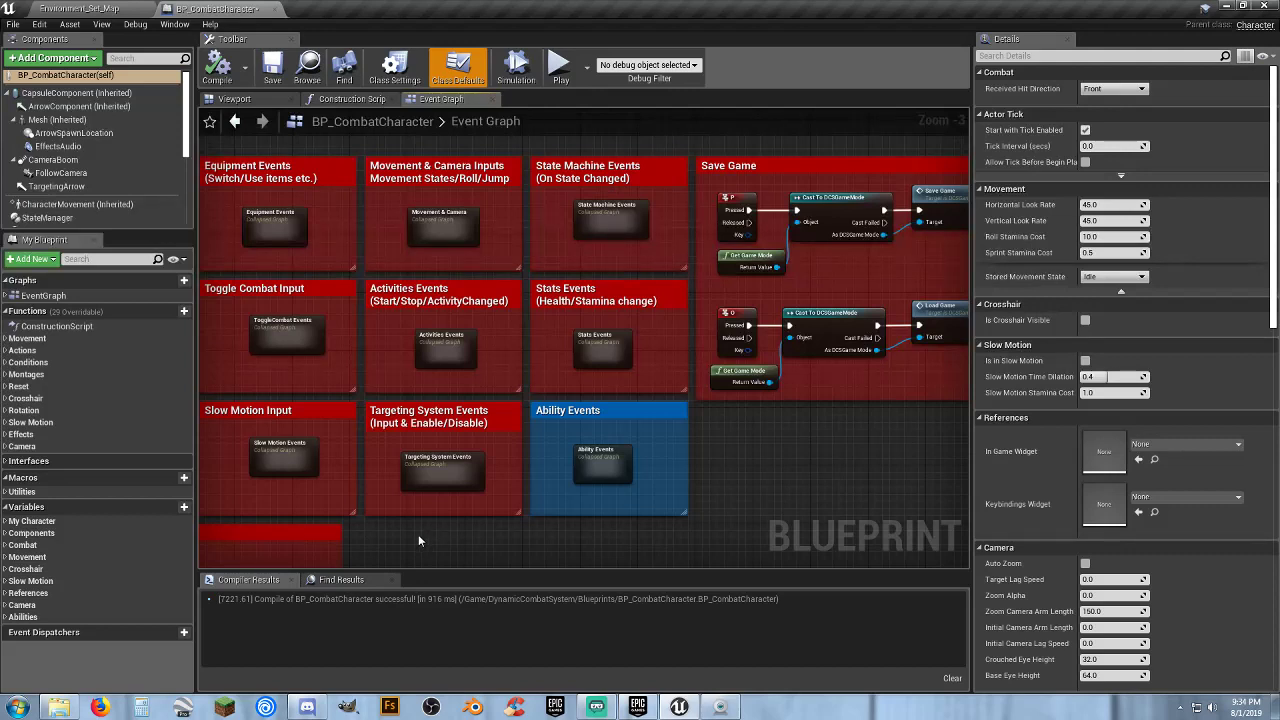
pyautogui.moveTo(393, 542); pyautogui.dragTo(748, 552, button='right')
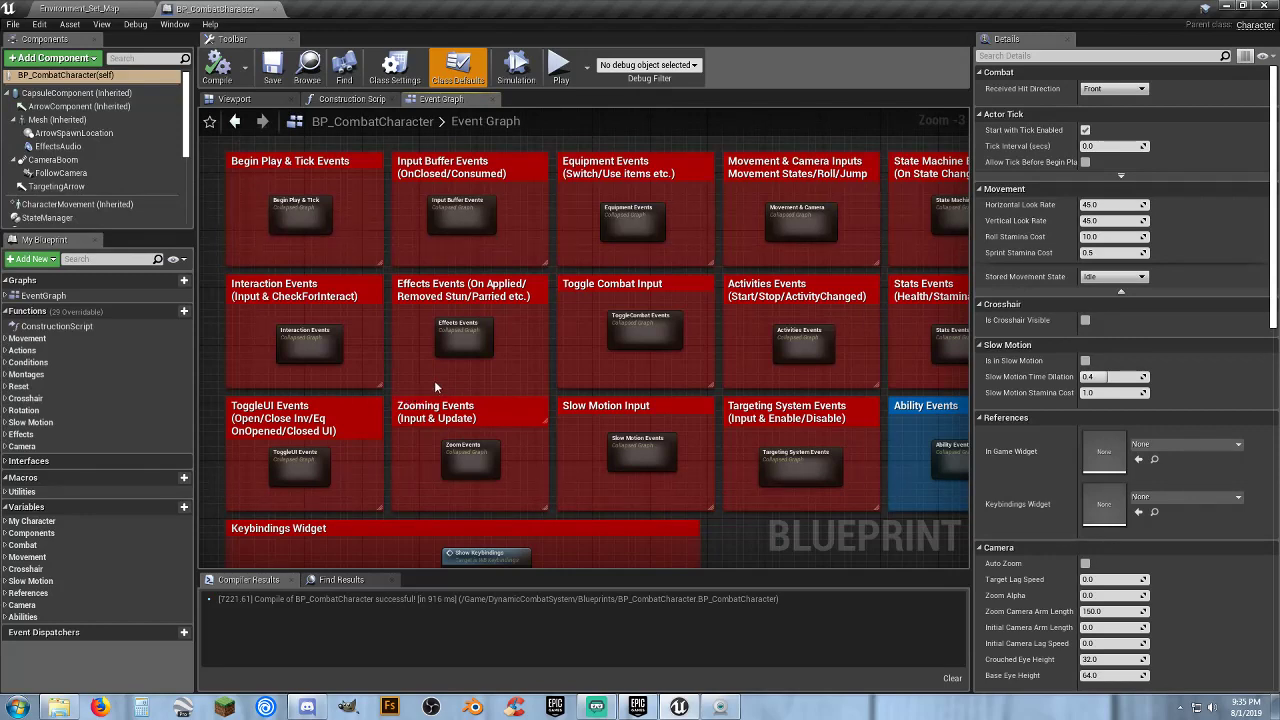
# Shrink the overextended Effects Events comment box so its lower edge ends above the Zooming Events box
pyautogui.scroll(2, 490, 396)
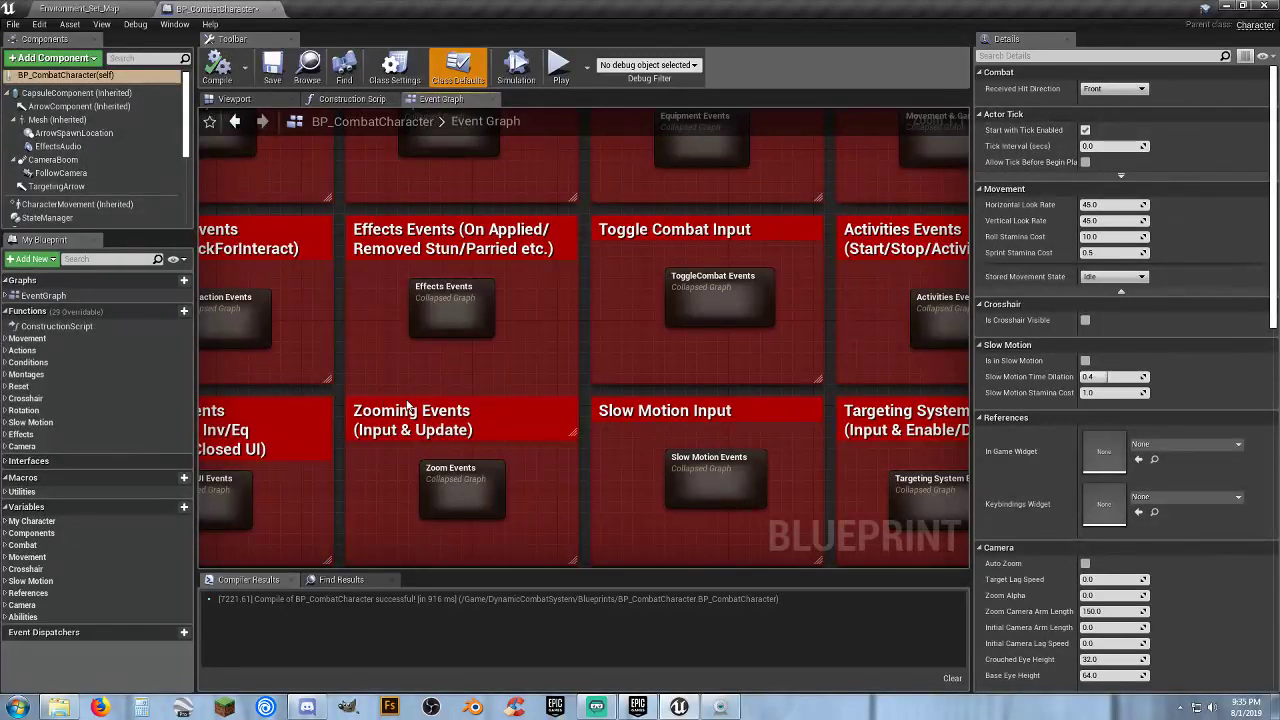
pyautogui.click(498, 419)
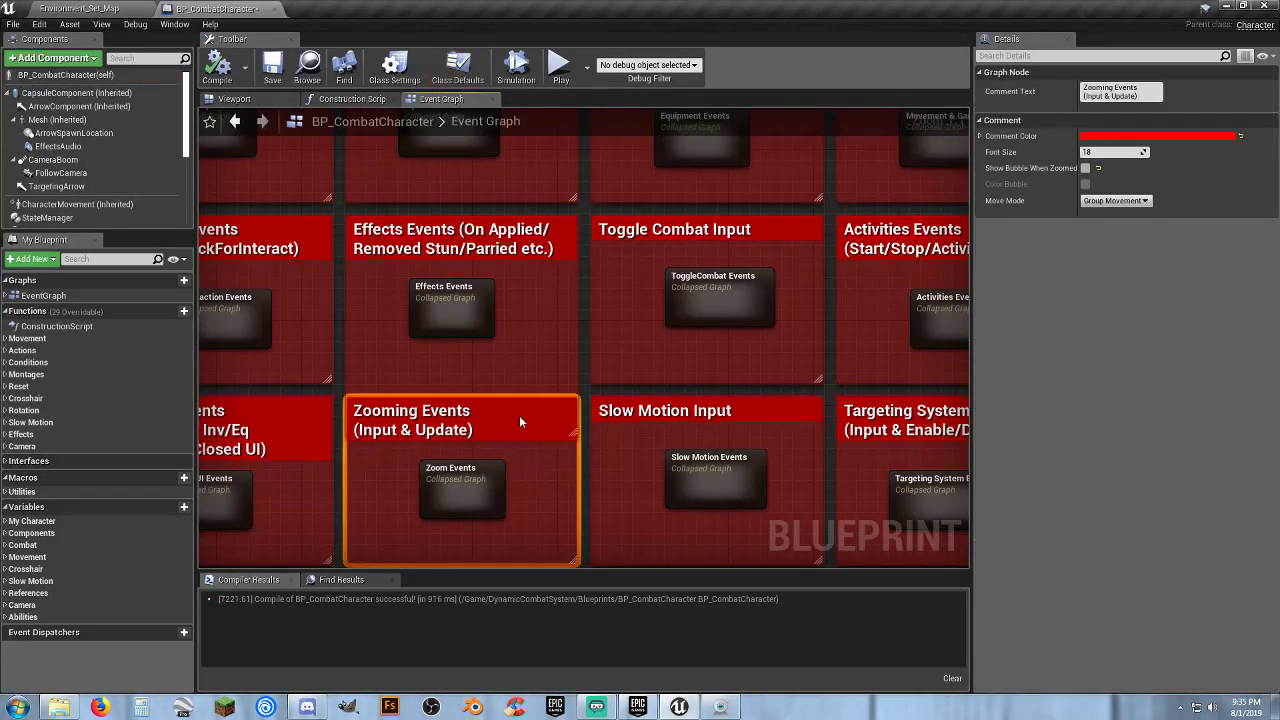
pyautogui.moveTo(516, 412)
pyautogui.mouseDown(button='right')
pyautogui.moveTo(509, 446)
pyautogui.moveTo(512, 402)
pyautogui.mouseUp(button='right')
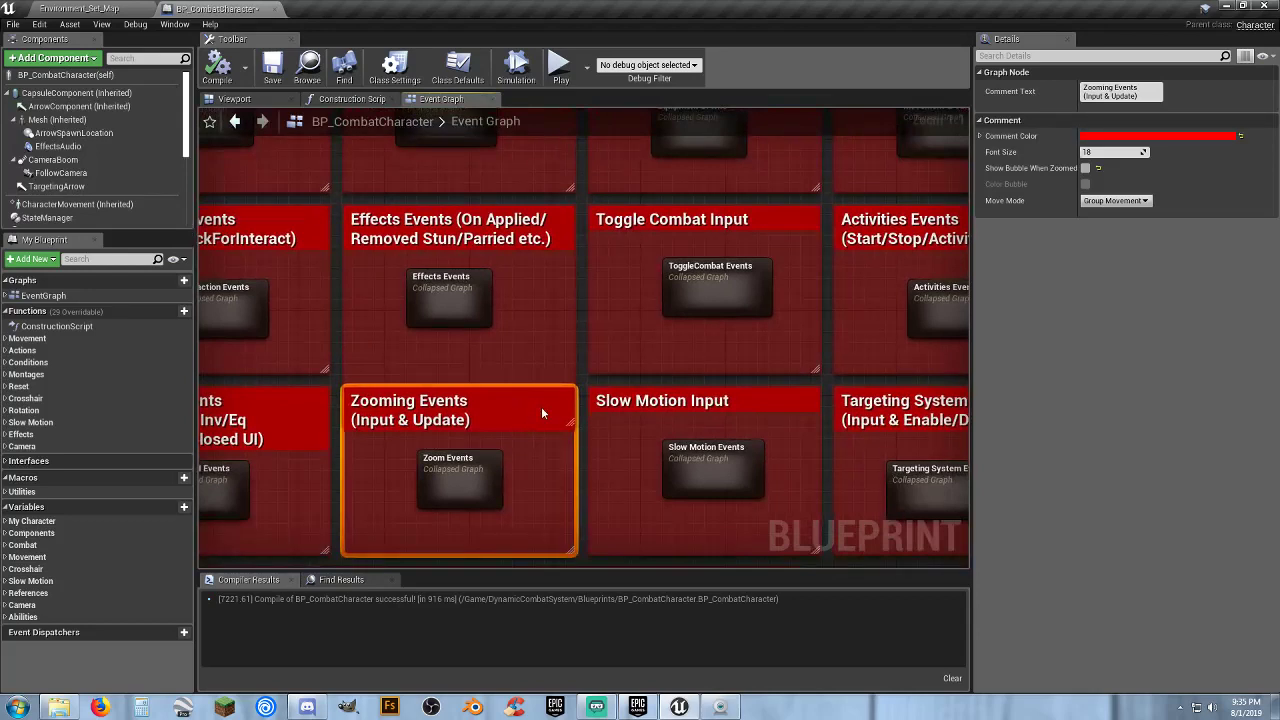
pyautogui.click(535, 442)
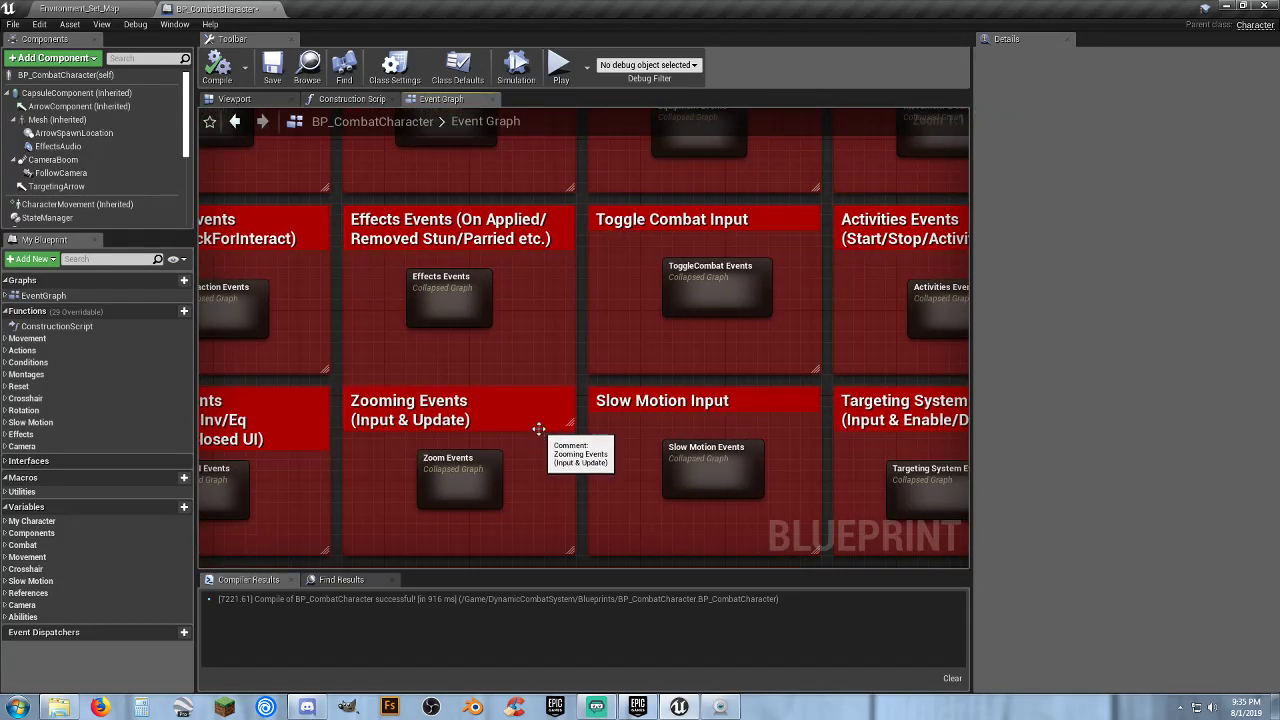
pyautogui.moveTo(538, 431); pyautogui.dragTo(539, 482)
pyautogui.moveTo(500, 428); pyautogui.dragTo(497, 370)
pyautogui.moveTo(523, 454); pyautogui.dragTo(519, 409)
pyautogui.moveTo(710, 500); pyautogui.dragTo(622, 353, button='right')
pyautogui.click(769, 483)
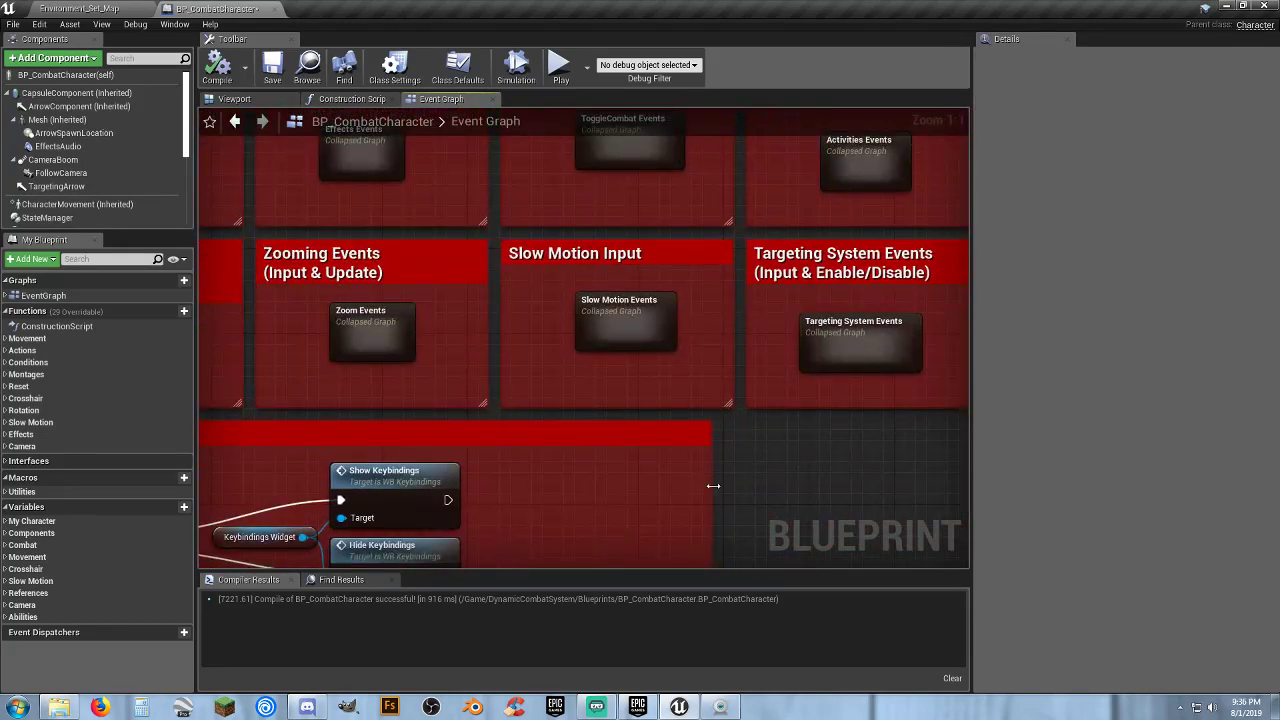
# Widen the Keybindings Widget comment box until its right edge lines up with the Slow Motion Input box above
pyautogui.moveTo(713, 486); pyautogui.dragTo(736, 483)
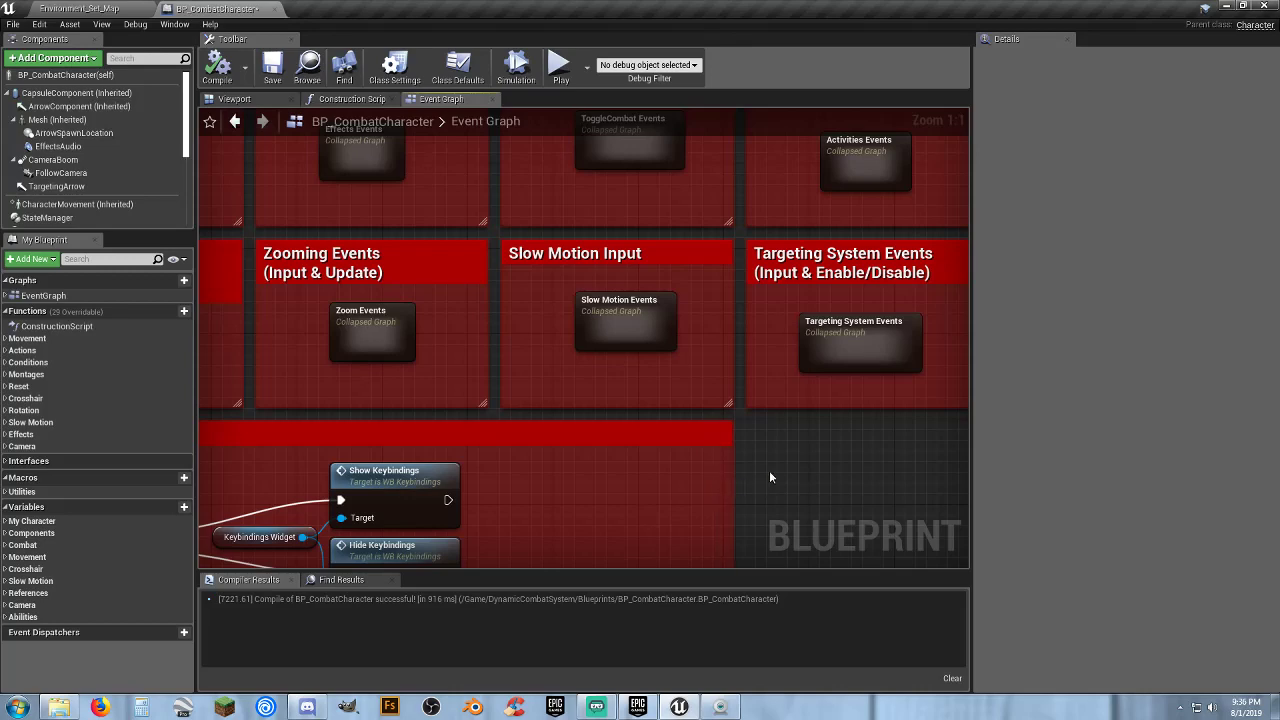
pyautogui.moveTo(777, 486); pyautogui.dragTo(794, 306, button='right')
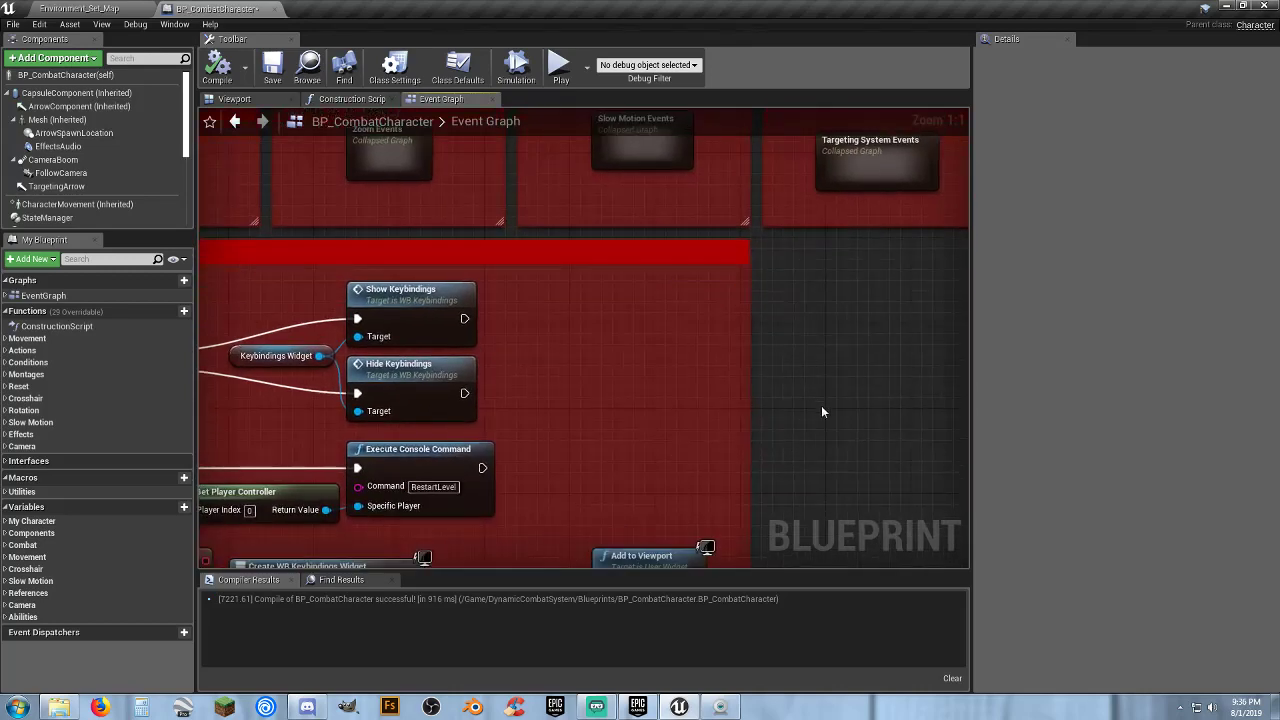
pyautogui.moveTo(821, 411); pyautogui.dragTo(763, 477, button='right')
pyautogui.scroll(-2, 763, 477)
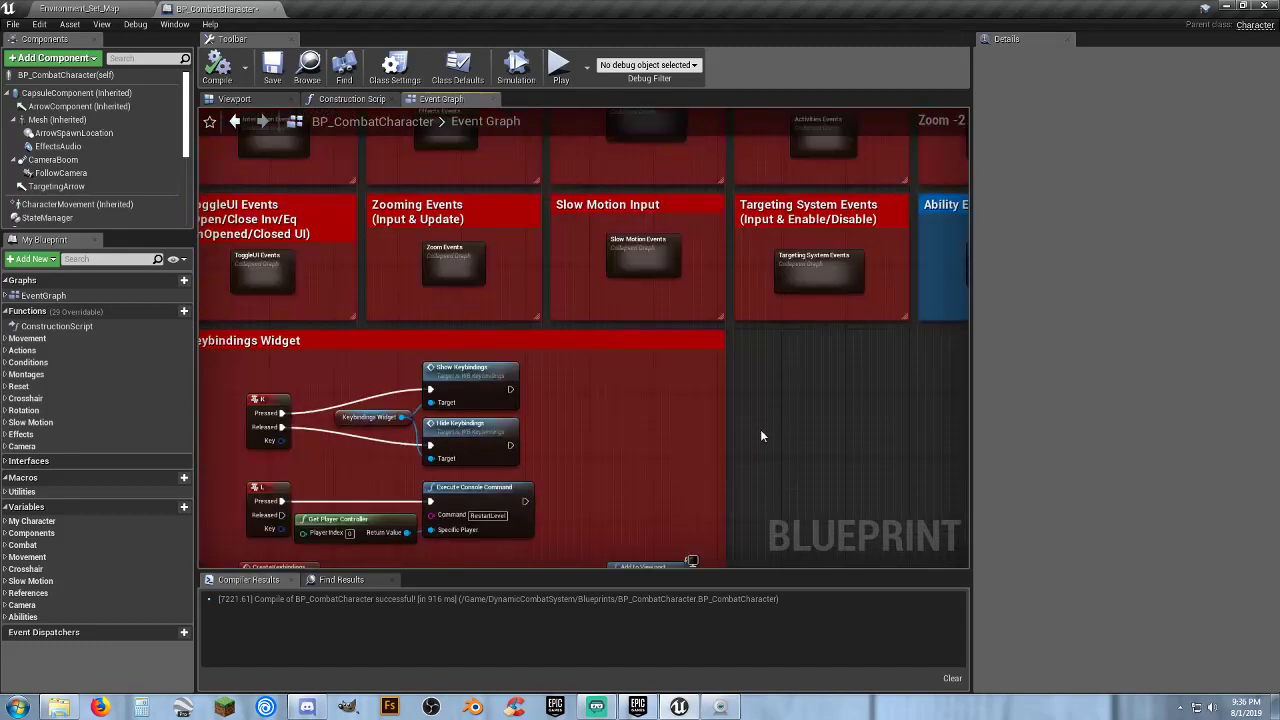
pyautogui.scroll(-2, 760, 436)
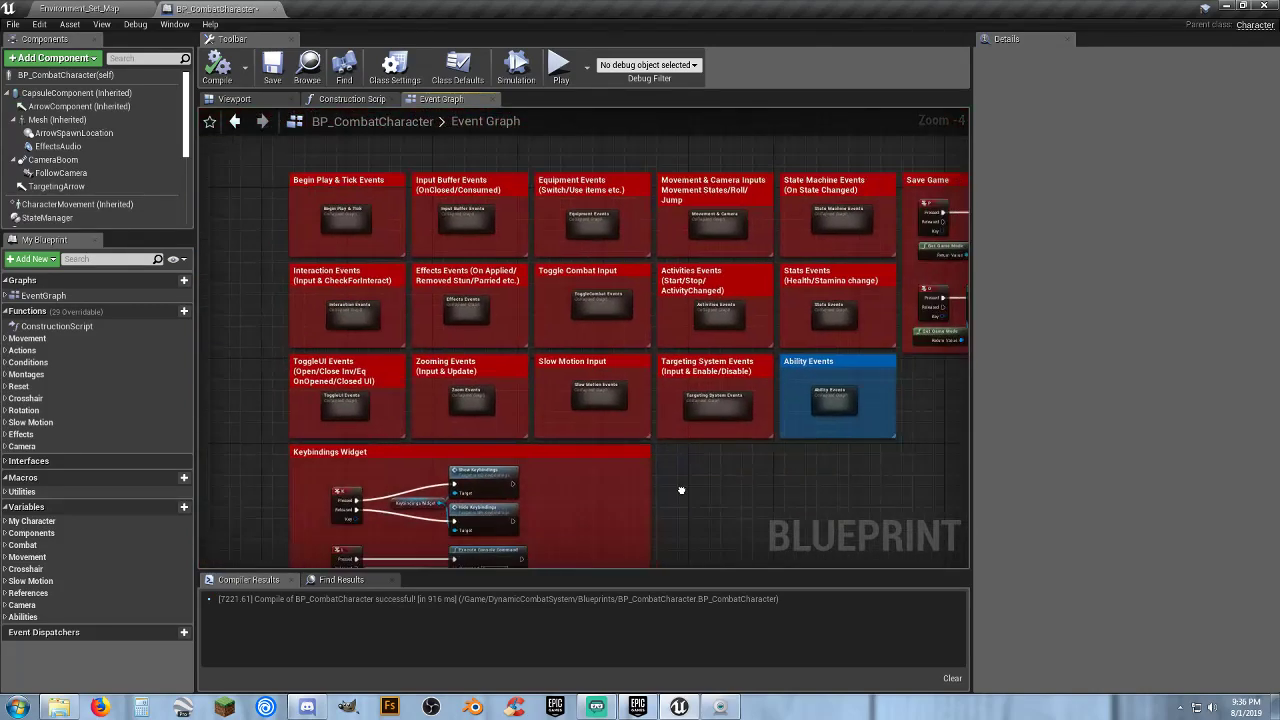
# Look over the Event Graph's event groups, from Begin Play & Tick to Save Game, and select the Slow Motion Events node
pyautogui.moveTo(842, 424); pyautogui.dragTo(671, 472, button='right')
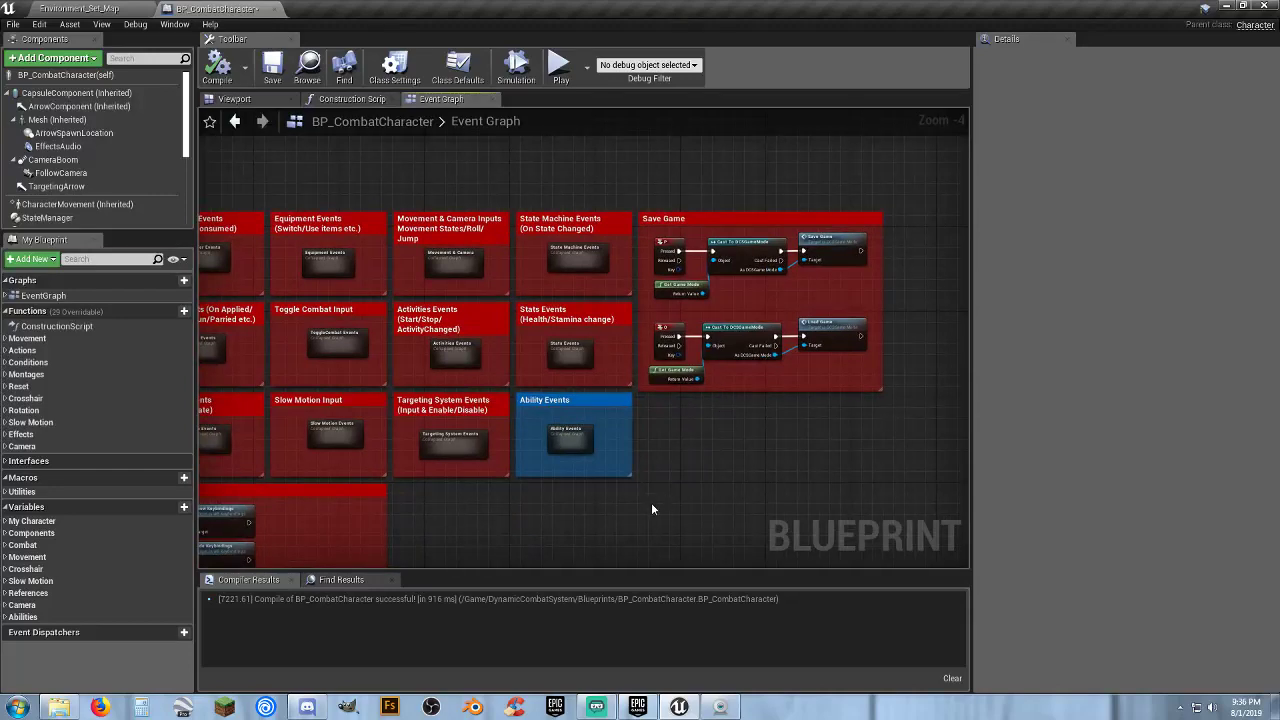
pyautogui.moveTo(546, 536); pyautogui.dragTo(772, 451, button='right')
pyautogui.moveTo(688, 457); pyautogui.dragTo(650, 468, button='right')
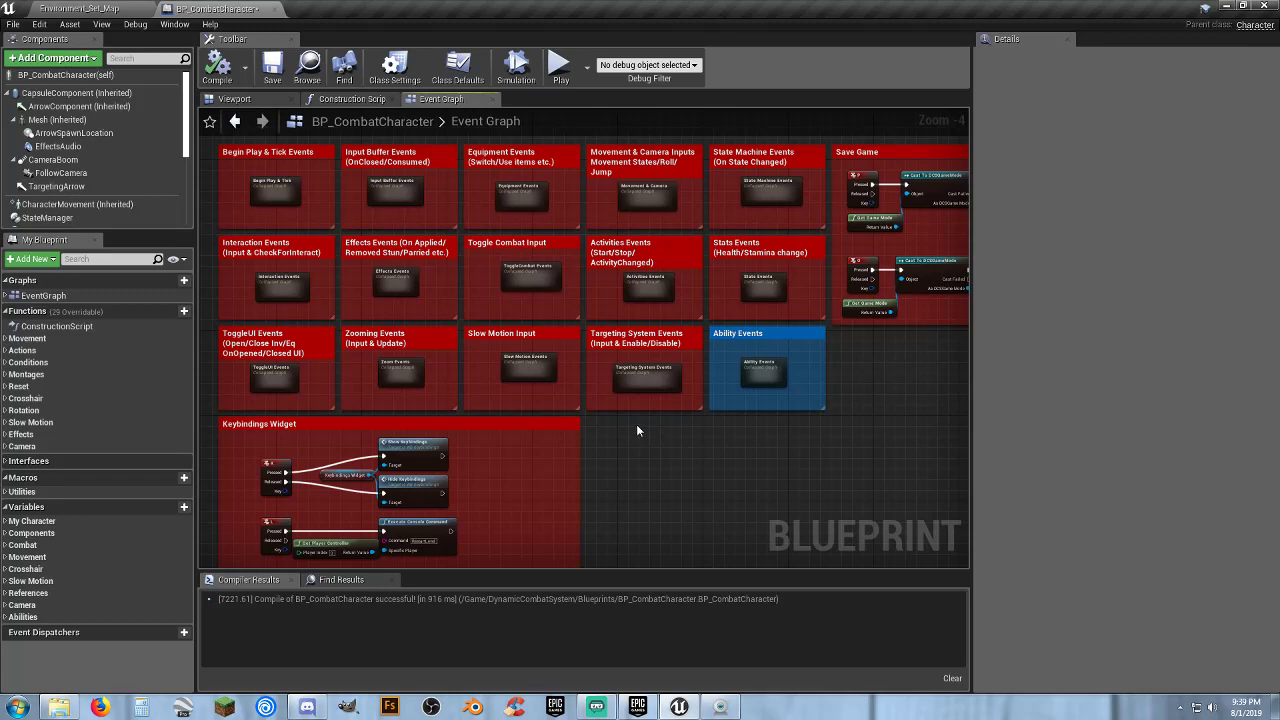
pyautogui.moveTo(626, 426); pyautogui.dragTo(700, 459, button='right')
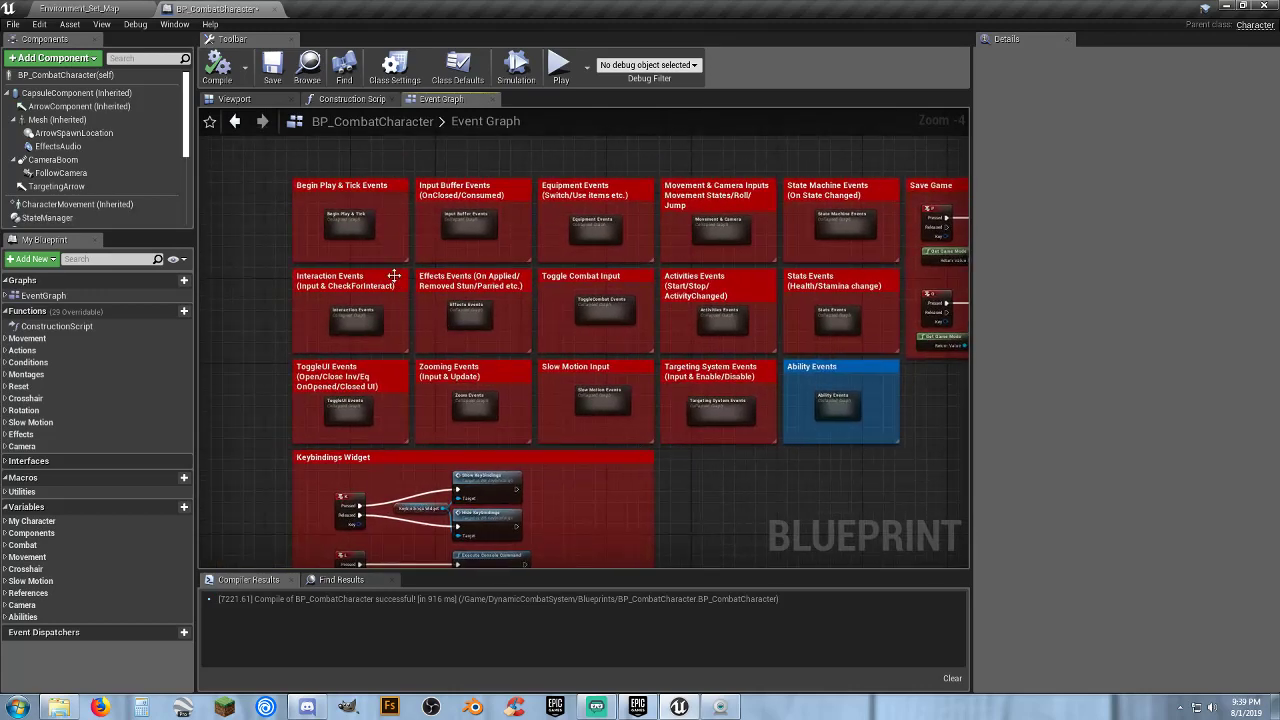
pyautogui.scroll(3, 390, 265)
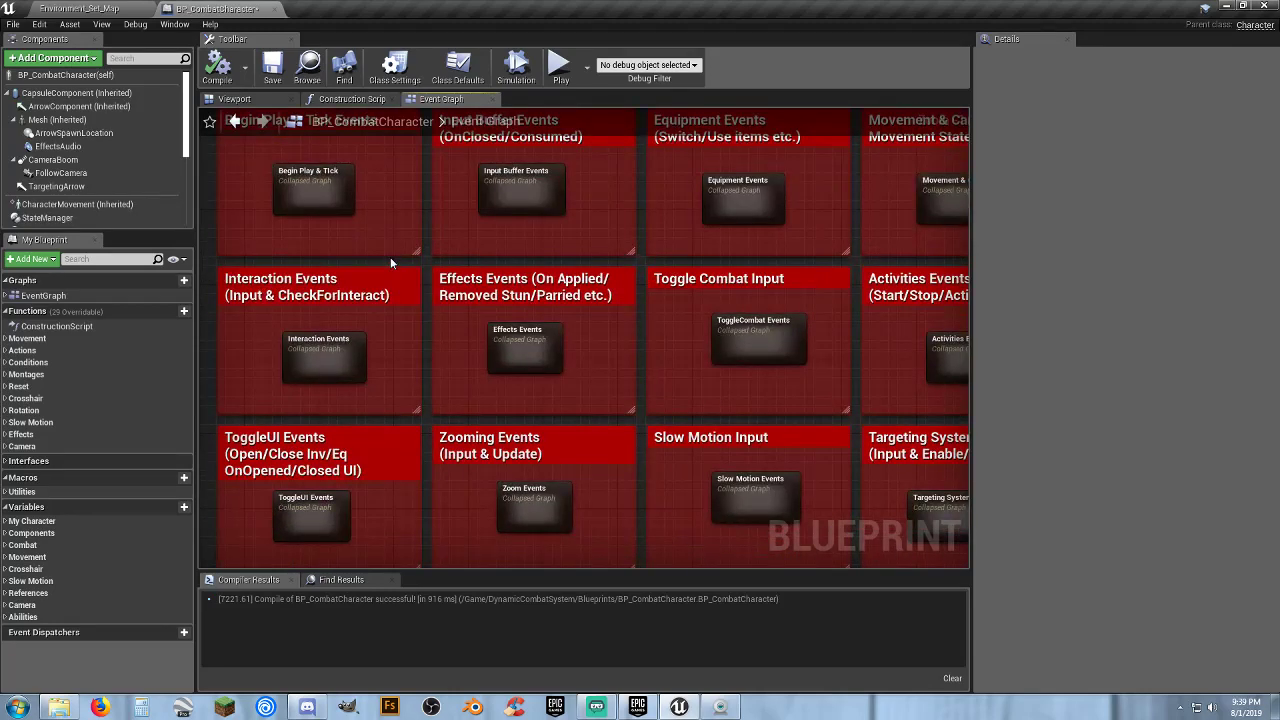
pyautogui.moveTo(390, 263); pyautogui.dragTo(387, 299, button='right')
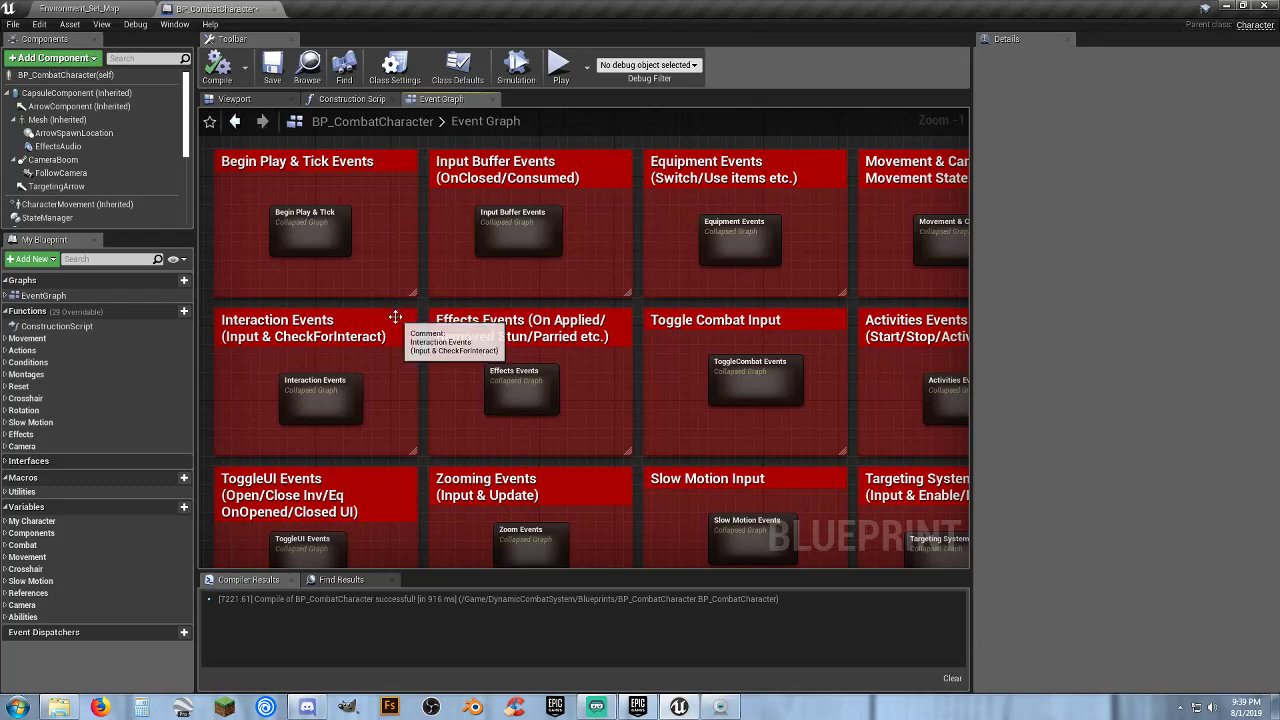
pyautogui.moveTo(409, 421); pyautogui.dragTo(431, 349, button='right')
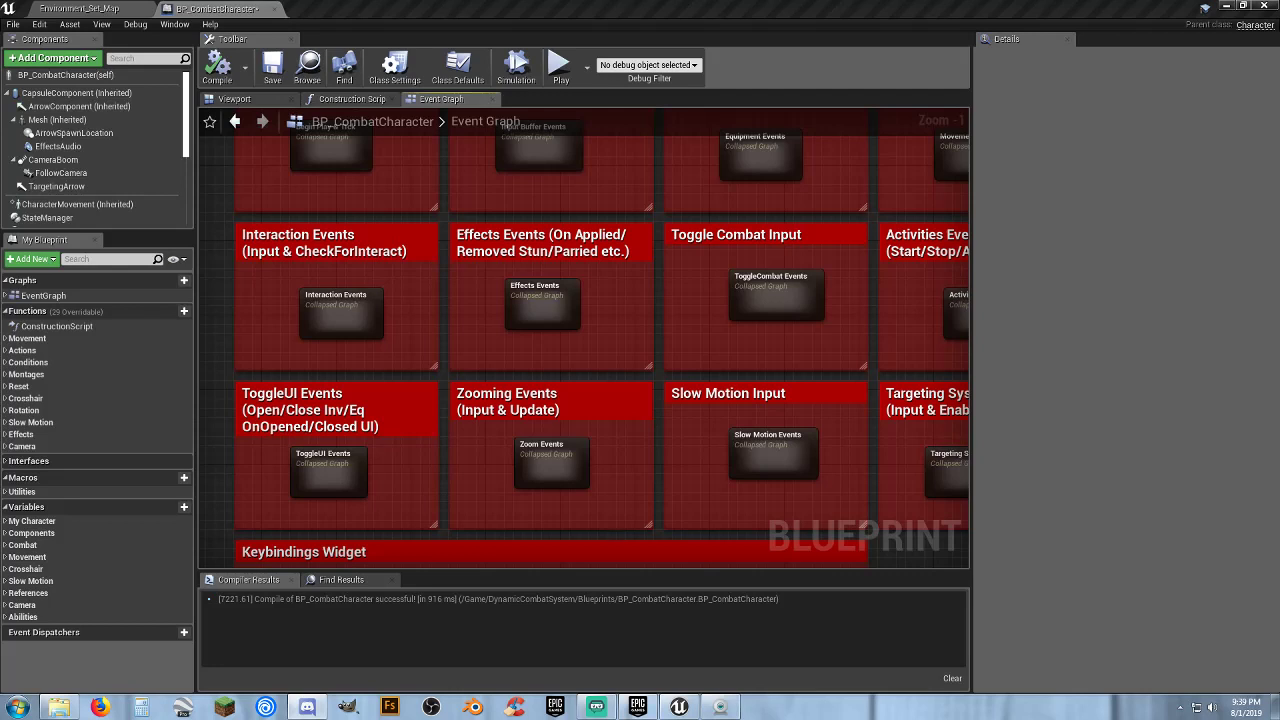
pyautogui.click(745, 452)
pyautogui.moveTo(704, 432); pyautogui.dragTo(707, 499, button='right')
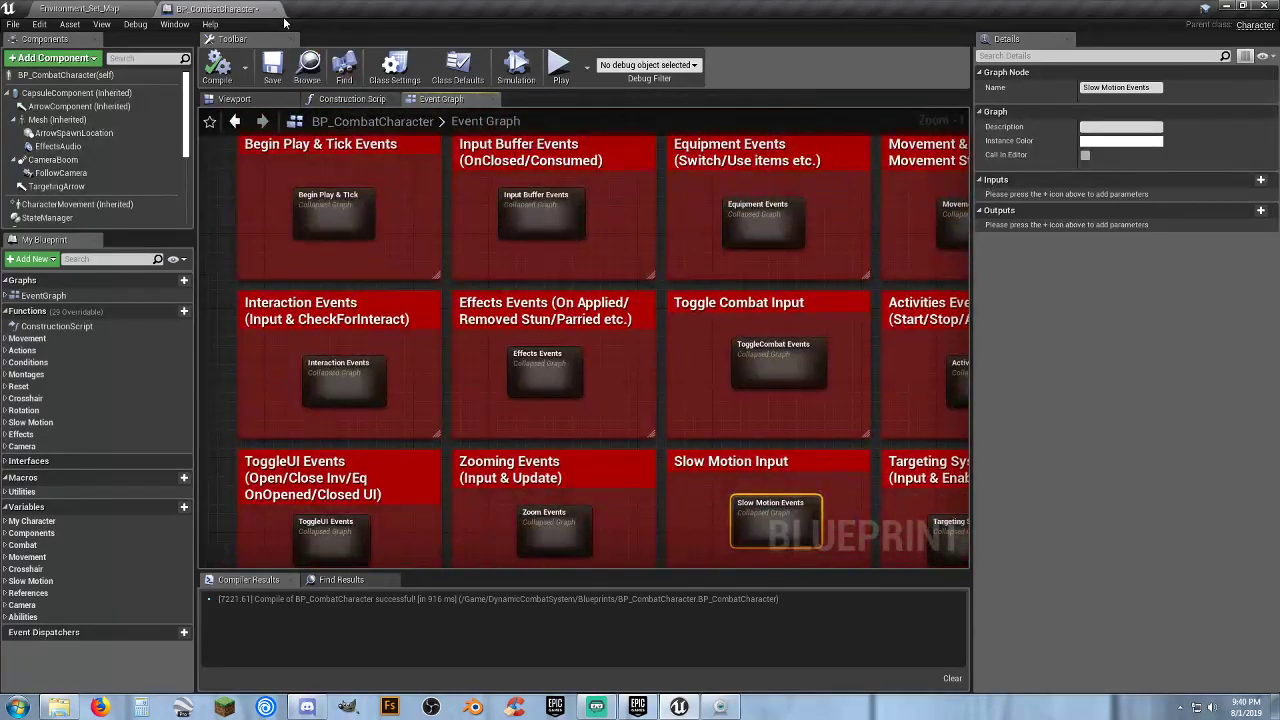
# Save BP_CombatCharacter and close its blueprint editor to return to Environment_Set_Map
pyautogui.click(273, 78)
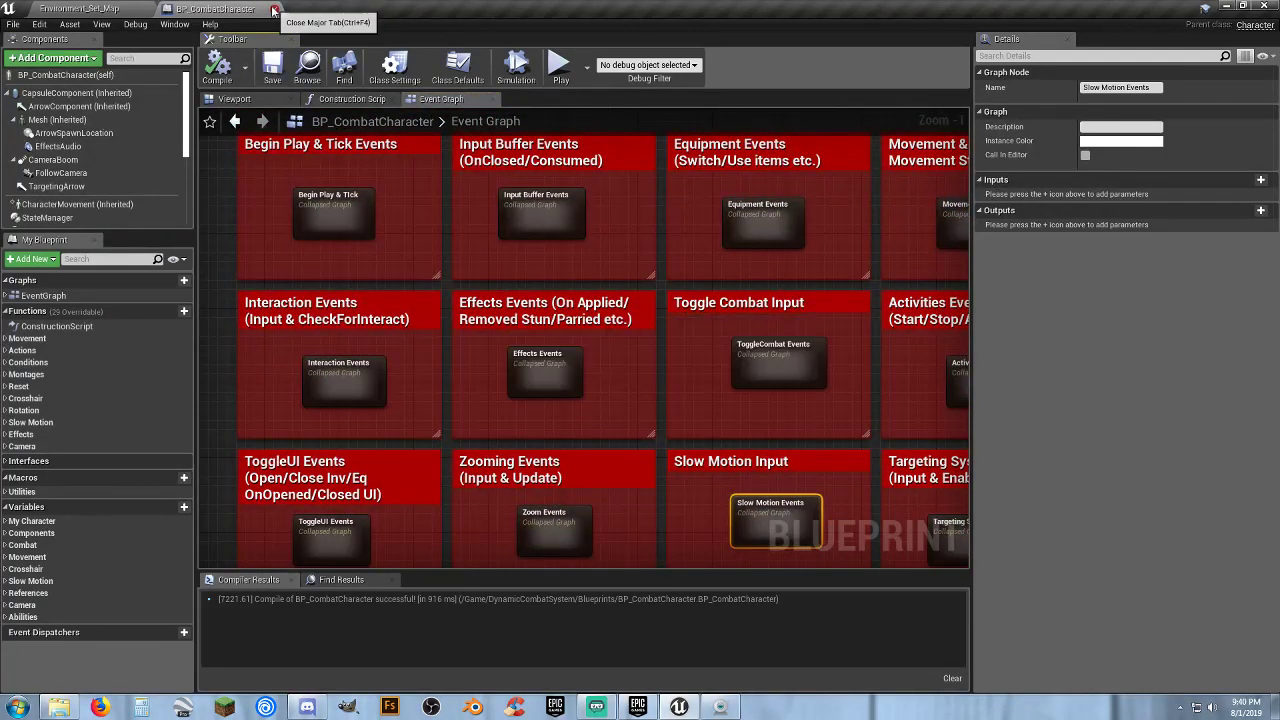
pyautogui.click(277, 8)
pyautogui.click(932, 576)
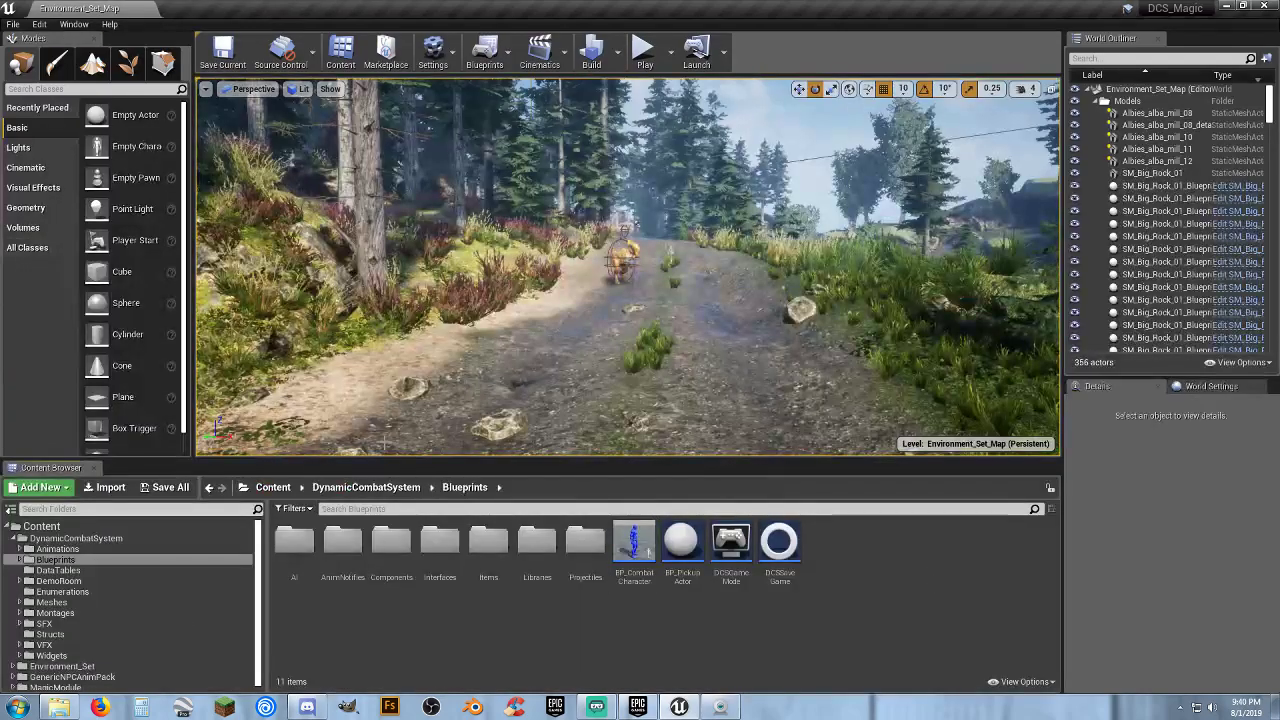
# Switch to the Epic Games Launcher to view the Free For The Month products, and return to the Unreal Editor
pyautogui.click(678, 708)
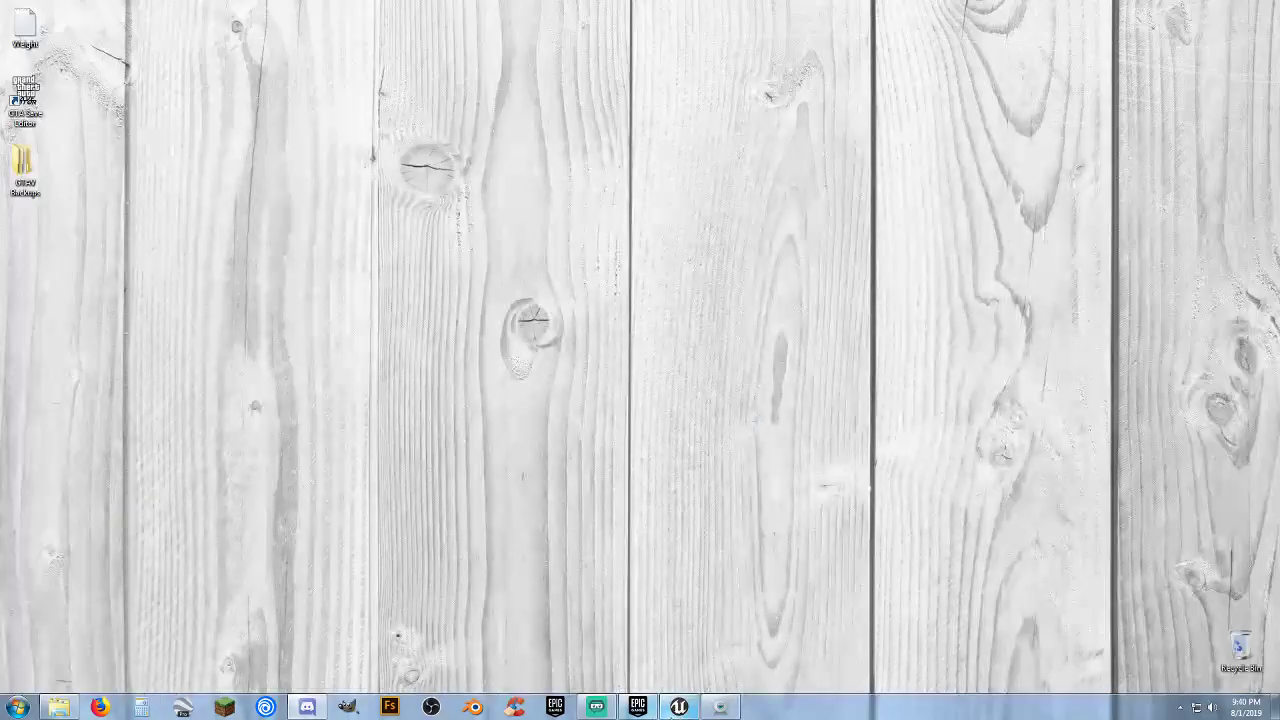
pyautogui.click(679, 709)
pyautogui.click(637, 707)
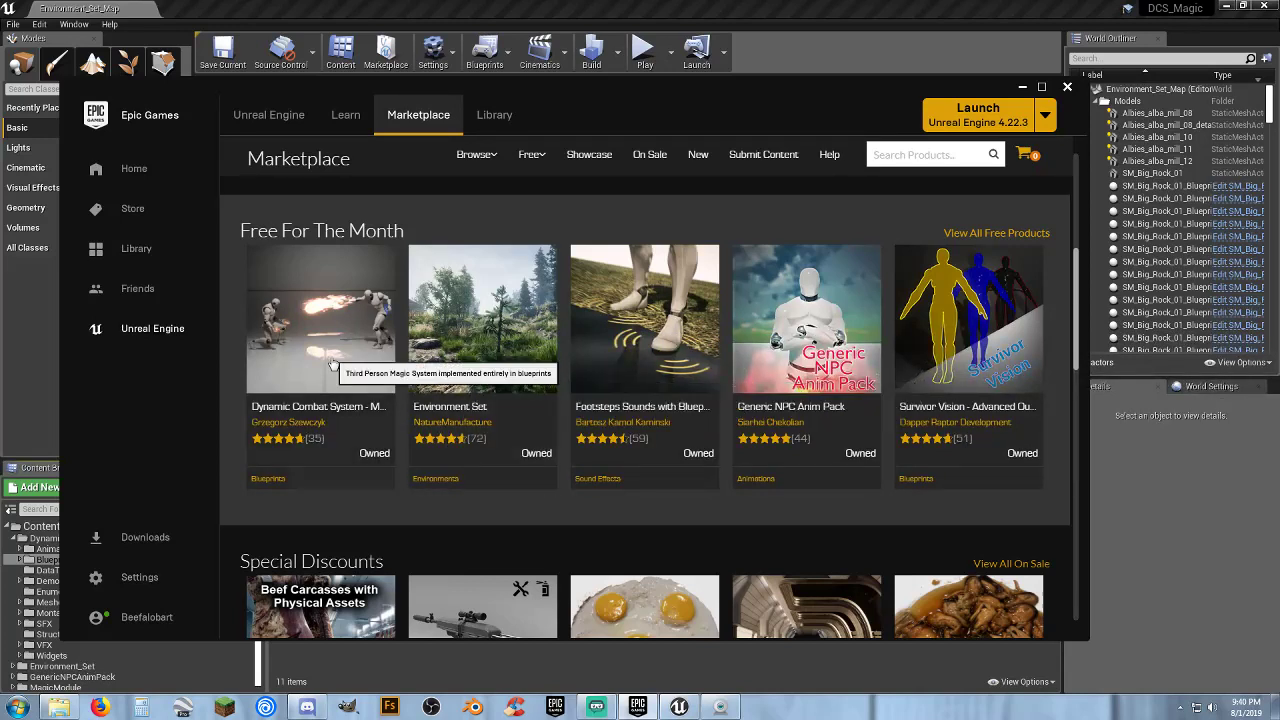
pyautogui.click(898, 10)
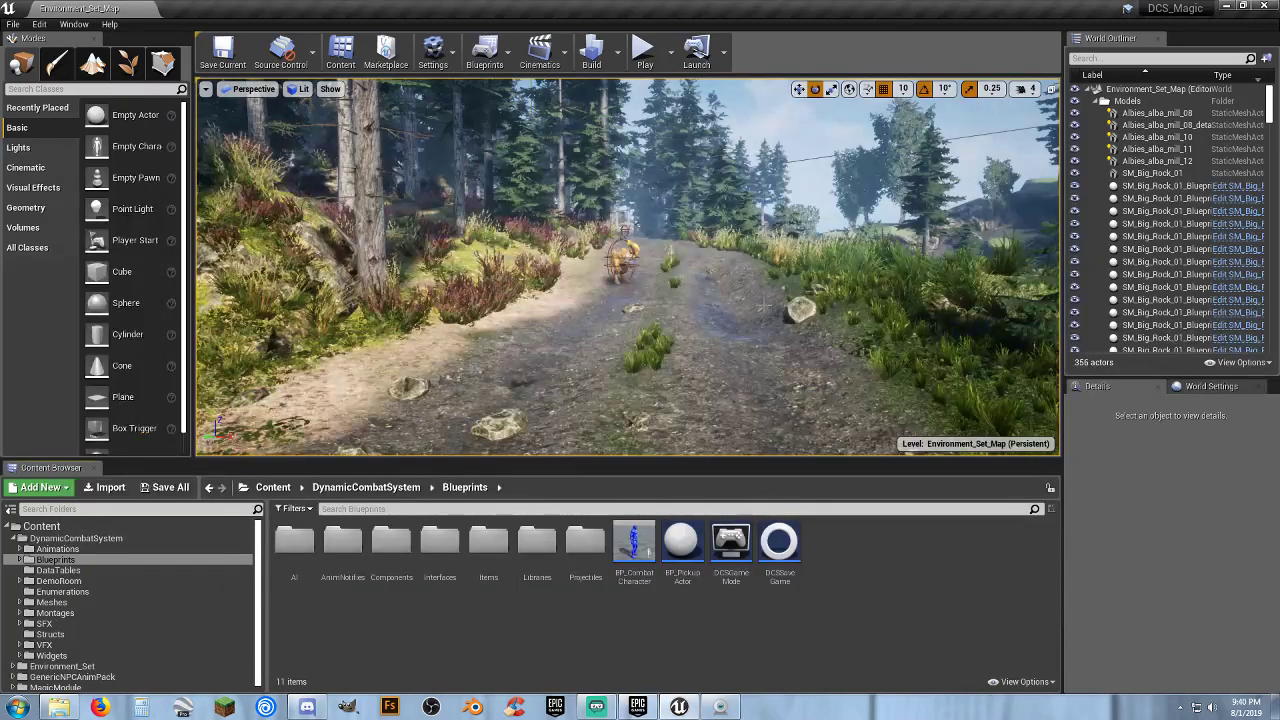
# Play Environment_Set_Map and cast fireballs at the enemy ahead on the dirt road
pyautogui.click(644, 52)
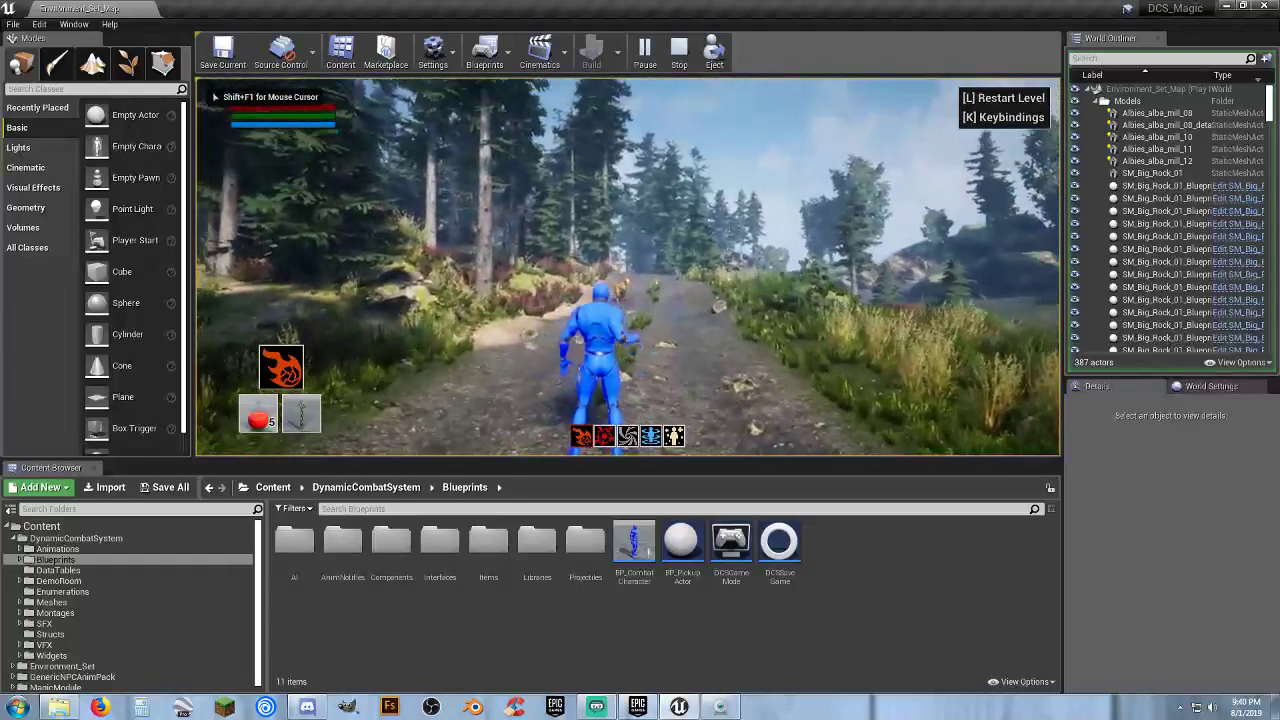
pyautogui.click(627, 266)
pyautogui.click(627, 266)
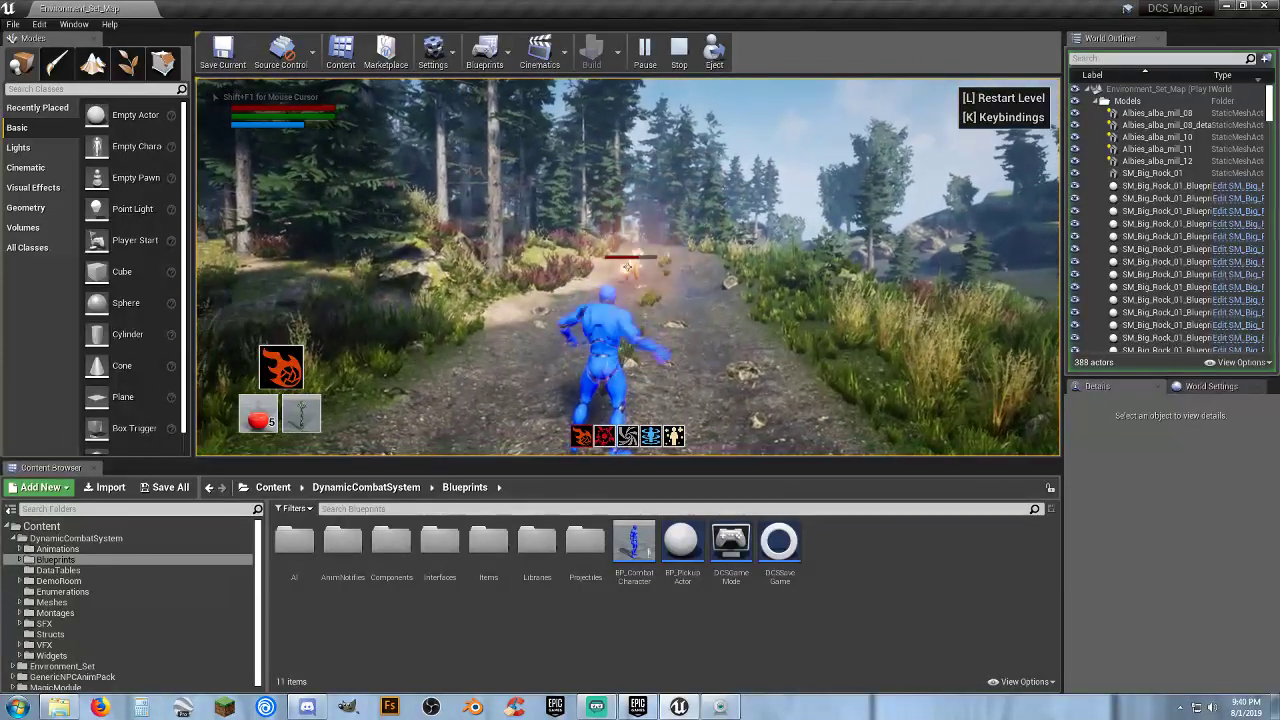
pyautogui.click(627, 266)
pyautogui.click(627, 266)
pyautogui.click(627, 266)
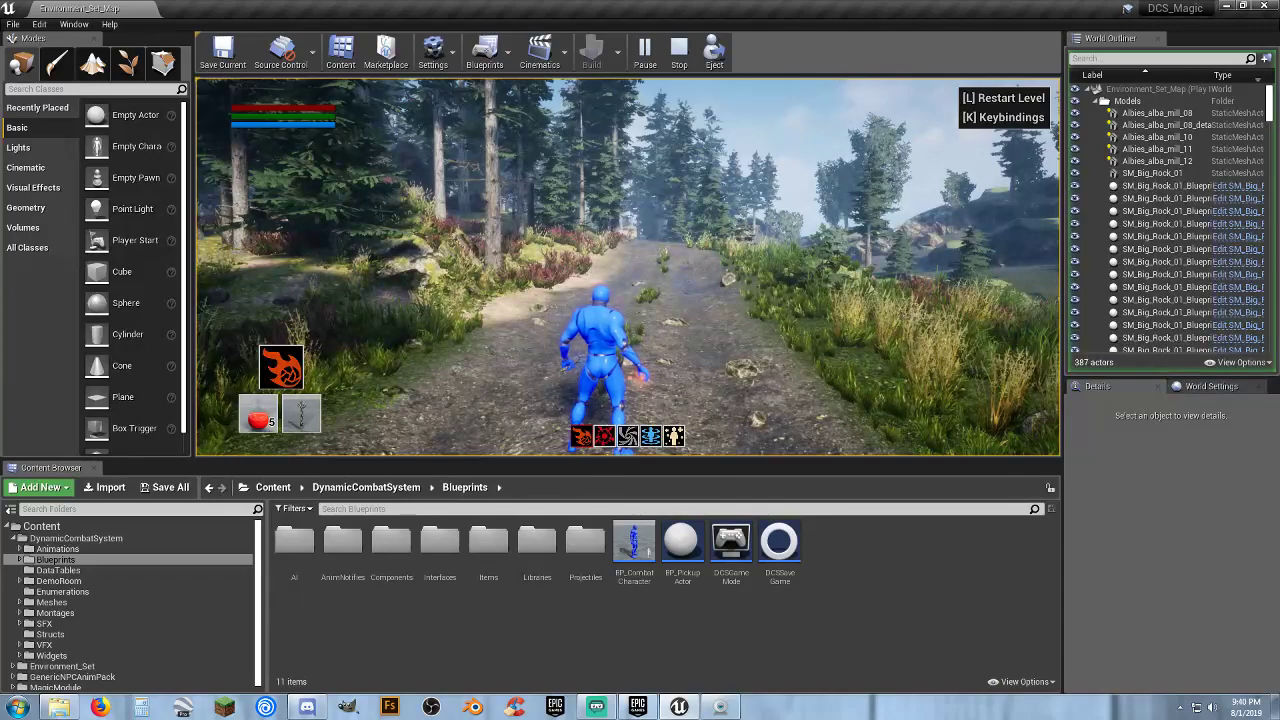
# Run the character up the dirt road and attack the next enemy between the trees with fireballs
pyautogui.press('w')
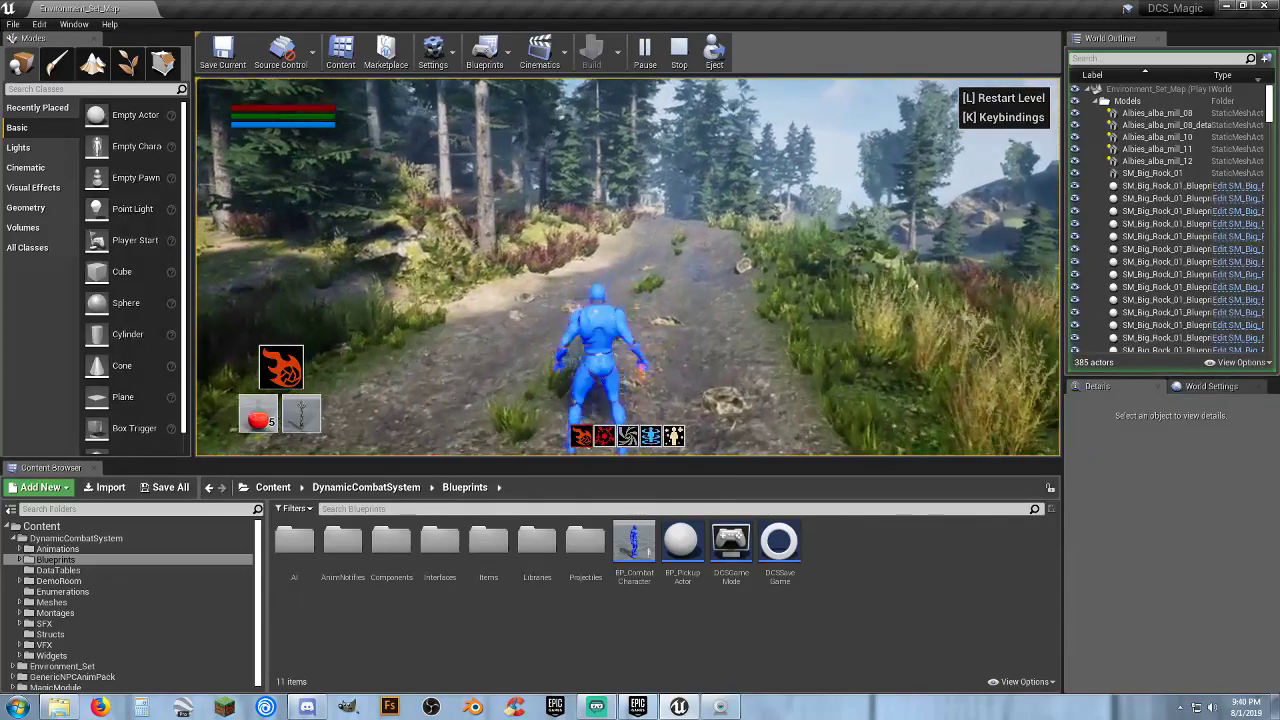
pyautogui.press('w')
pyautogui.press('w')
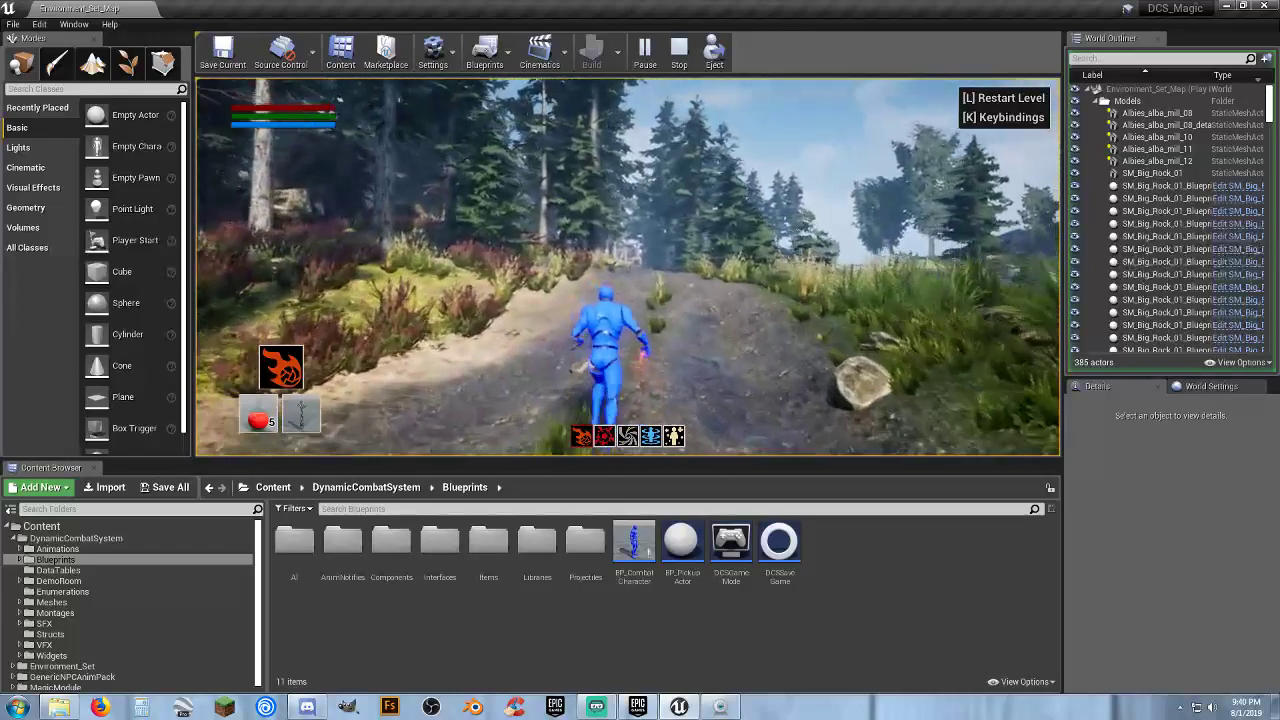
pyautogui.press('w')
pyautogui.press('w')
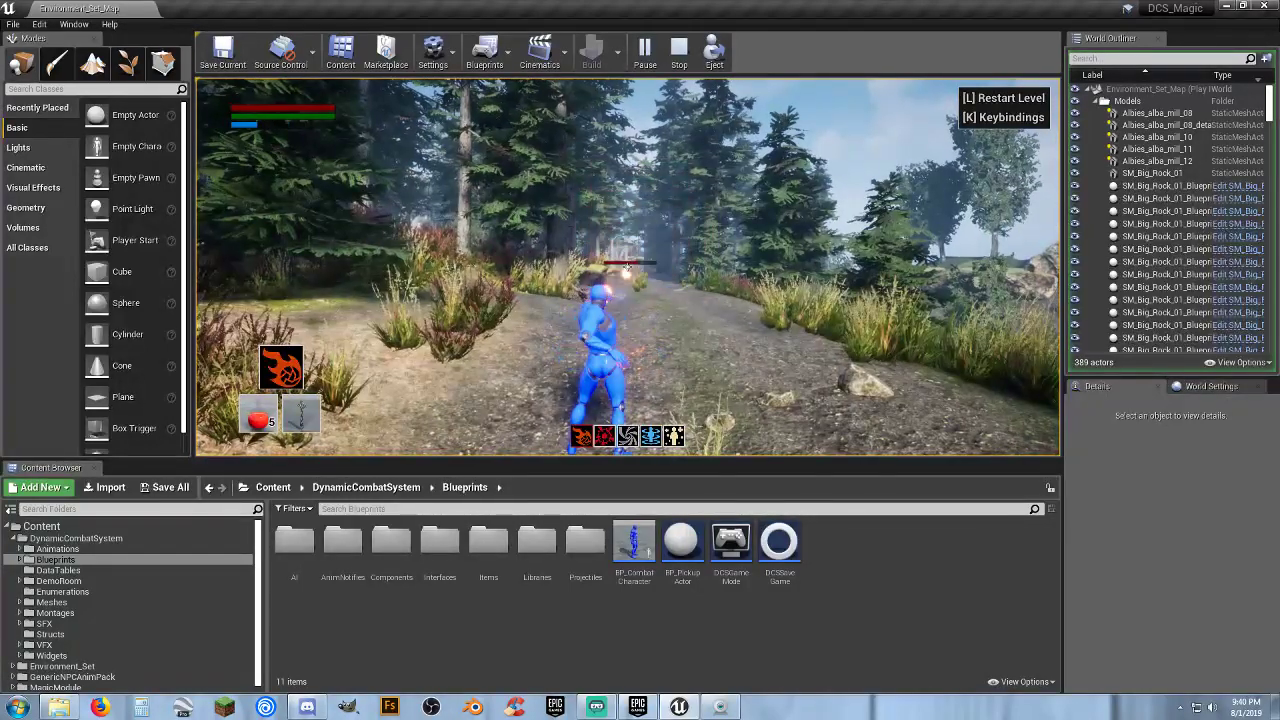
pyautogui.press('w')
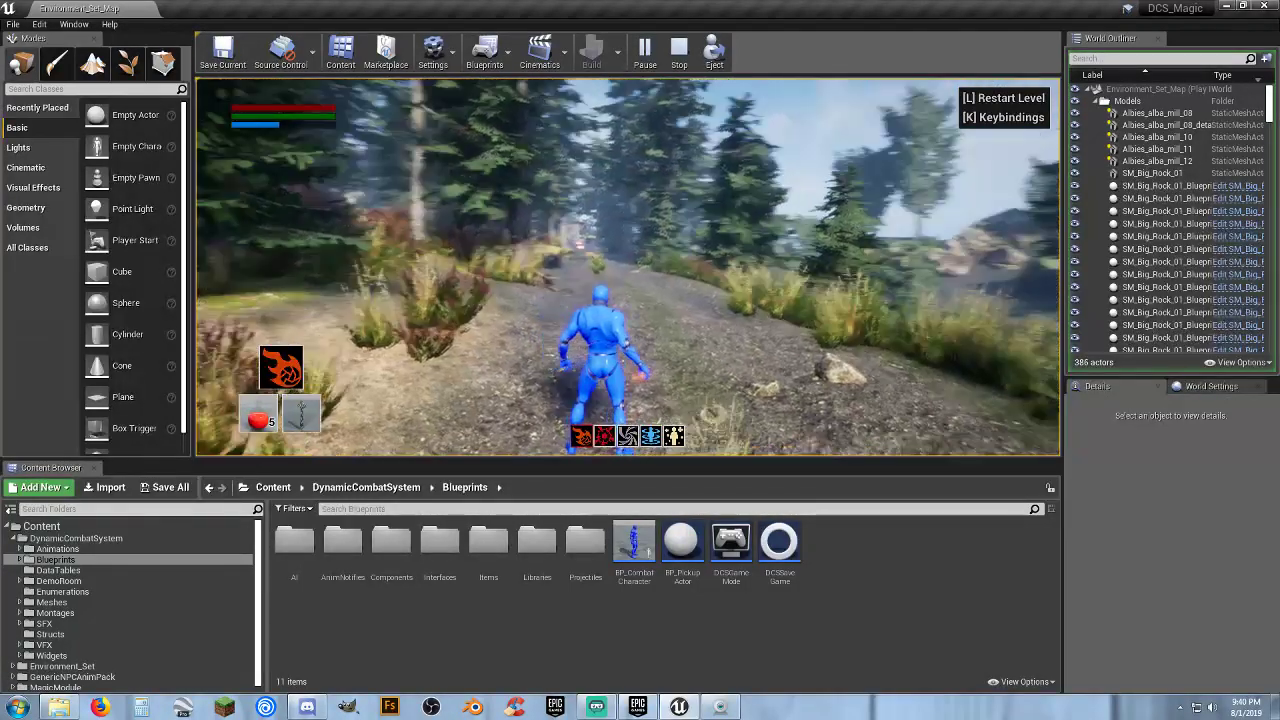
# Move the character off the road through the grass and cast fireballs past the large mossy rock
pyautogui.press('w')
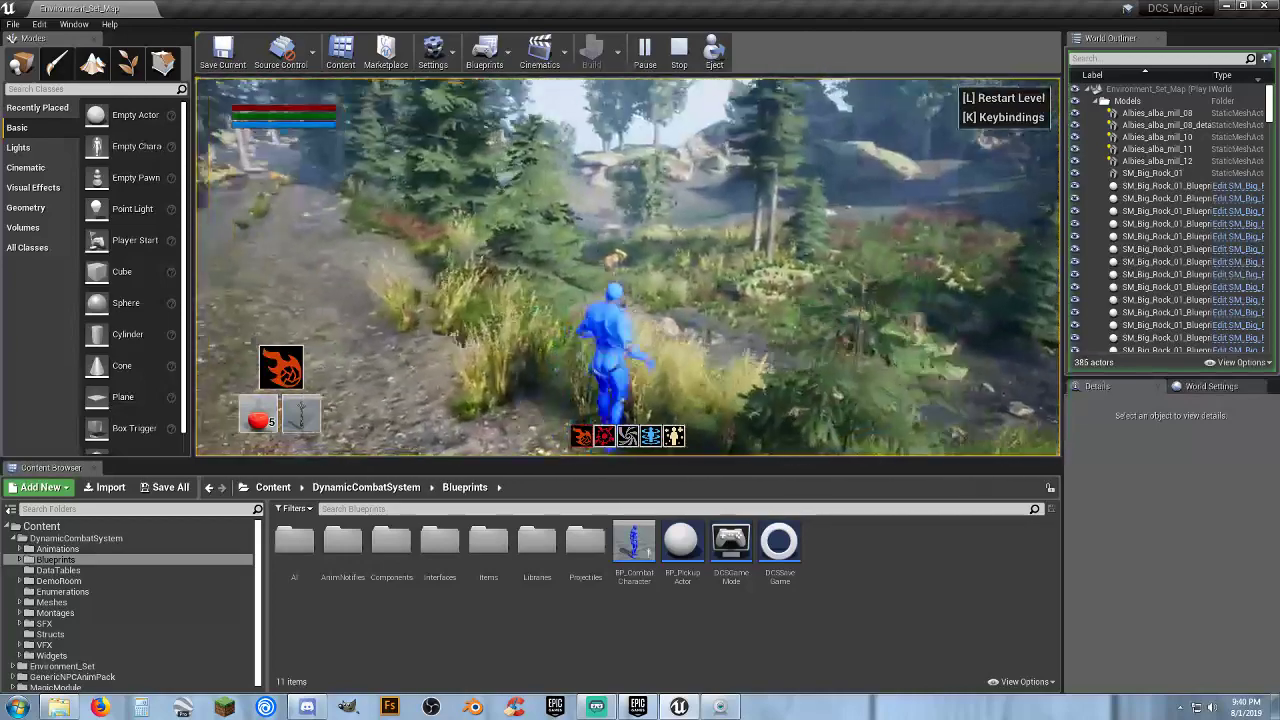
pyautogui.click(627, 267)
pyautogui.press('w')
pyautogui.press('d')
pyautogui.press('w')
pyautogui.click(628, 267)
pyautogui.click(627, 266)
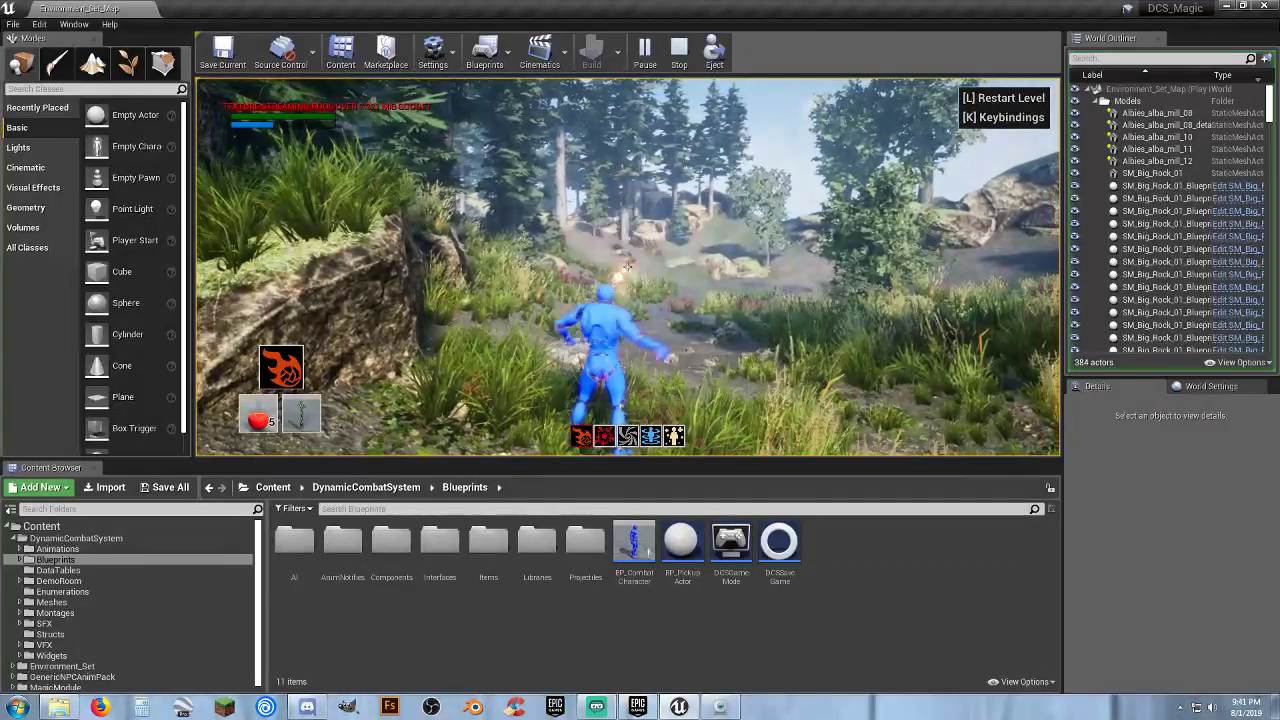
# Run back onto the forest road and cast fireballs at the enemy among the trees
pyautogui.press('w')
pyautogui.press('w')
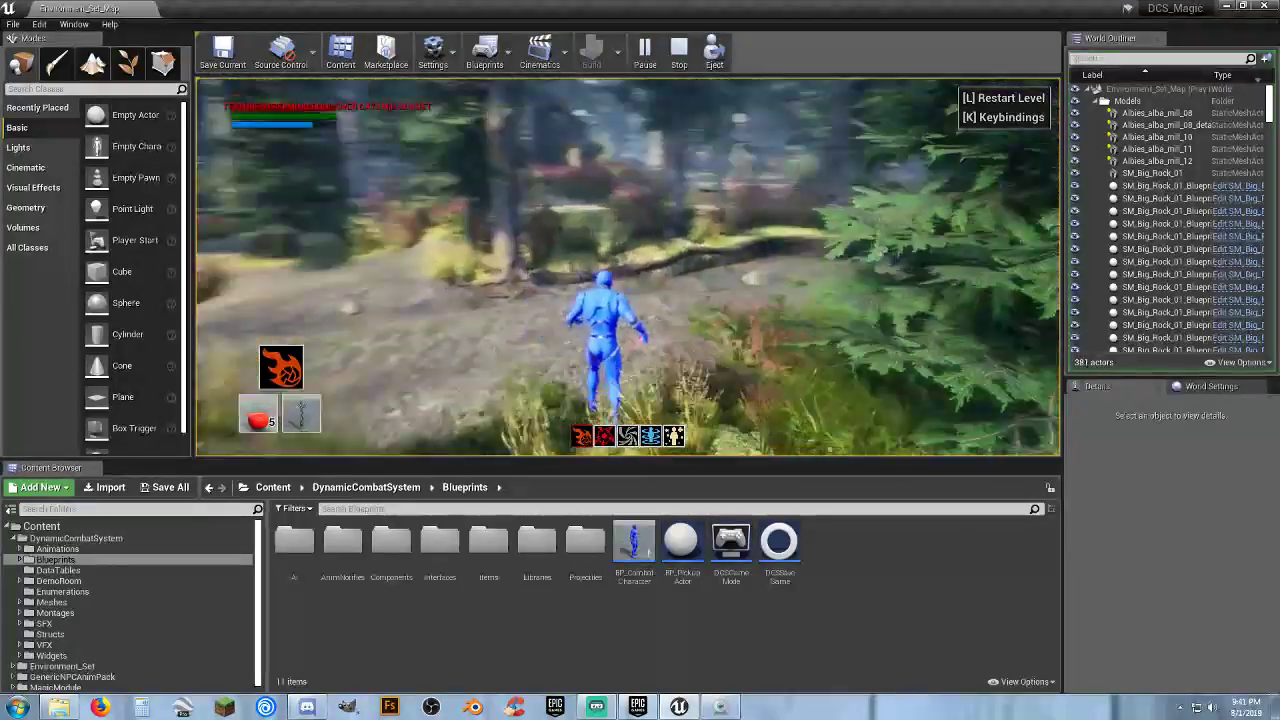
pyautogui.press('w')
pyautogui.press('w')
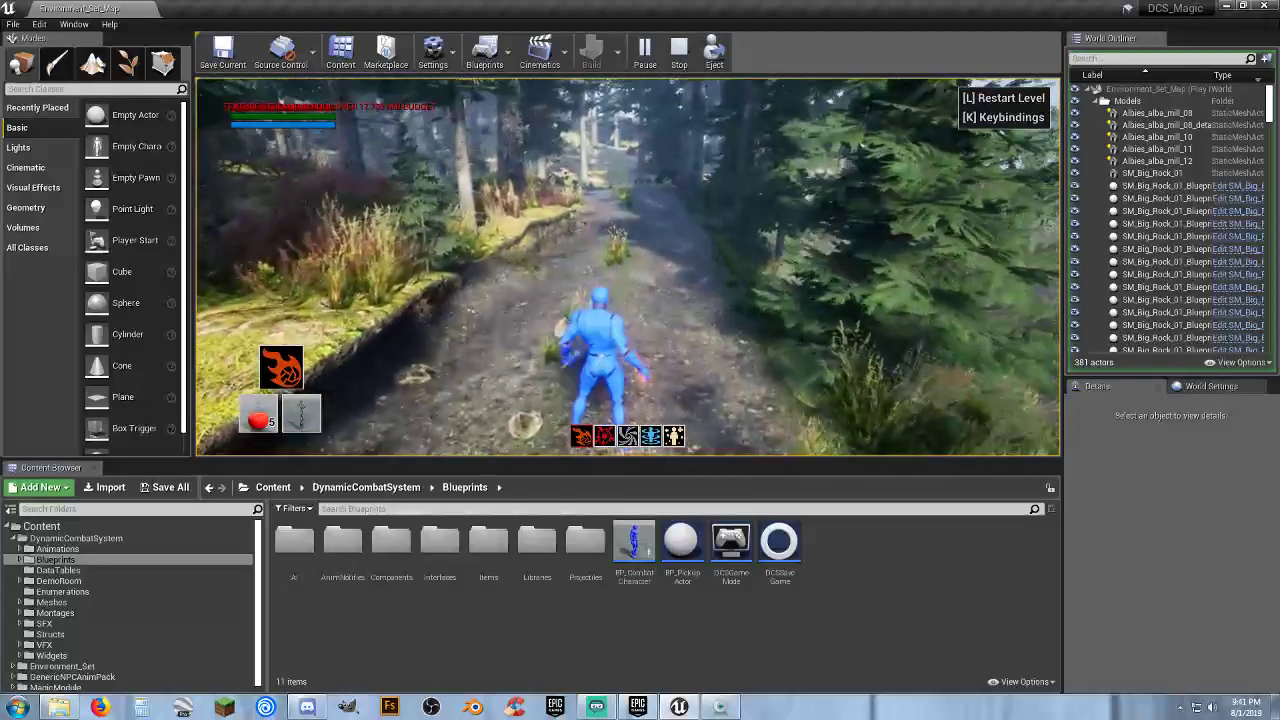
pyautogui.press('w')
pyautogui.press('w')
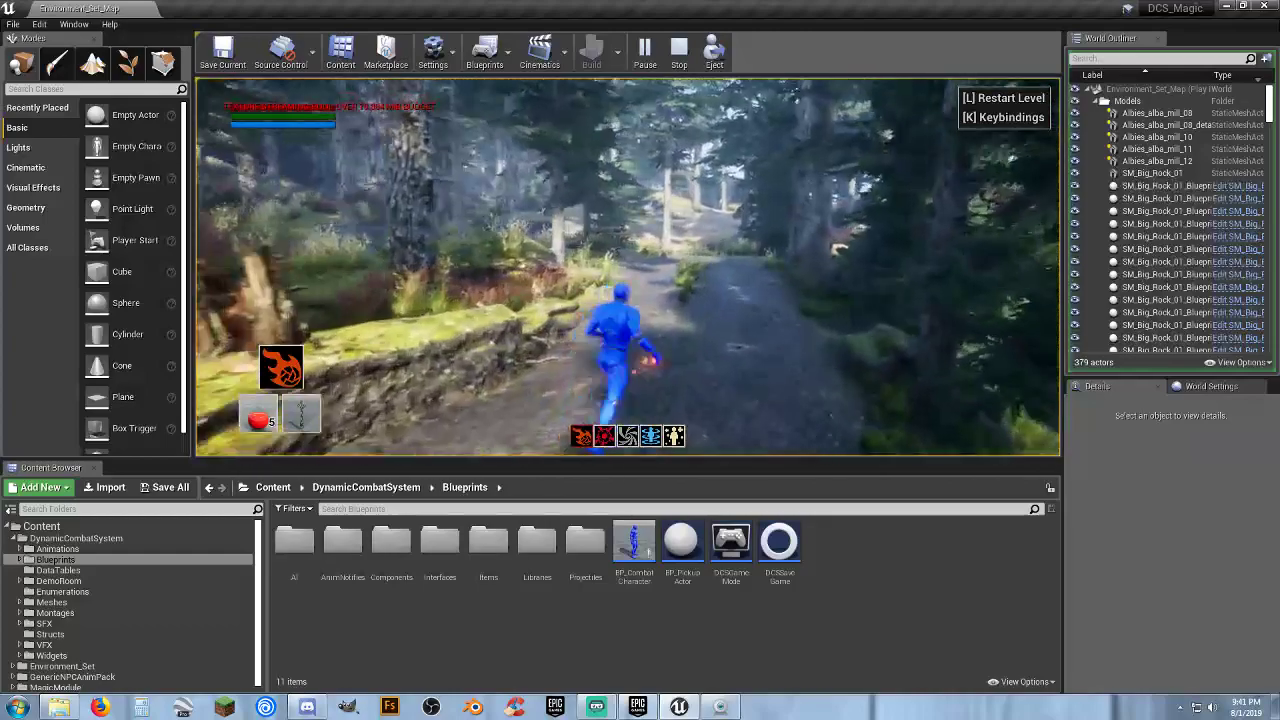
pyautogui.click(628, 267)
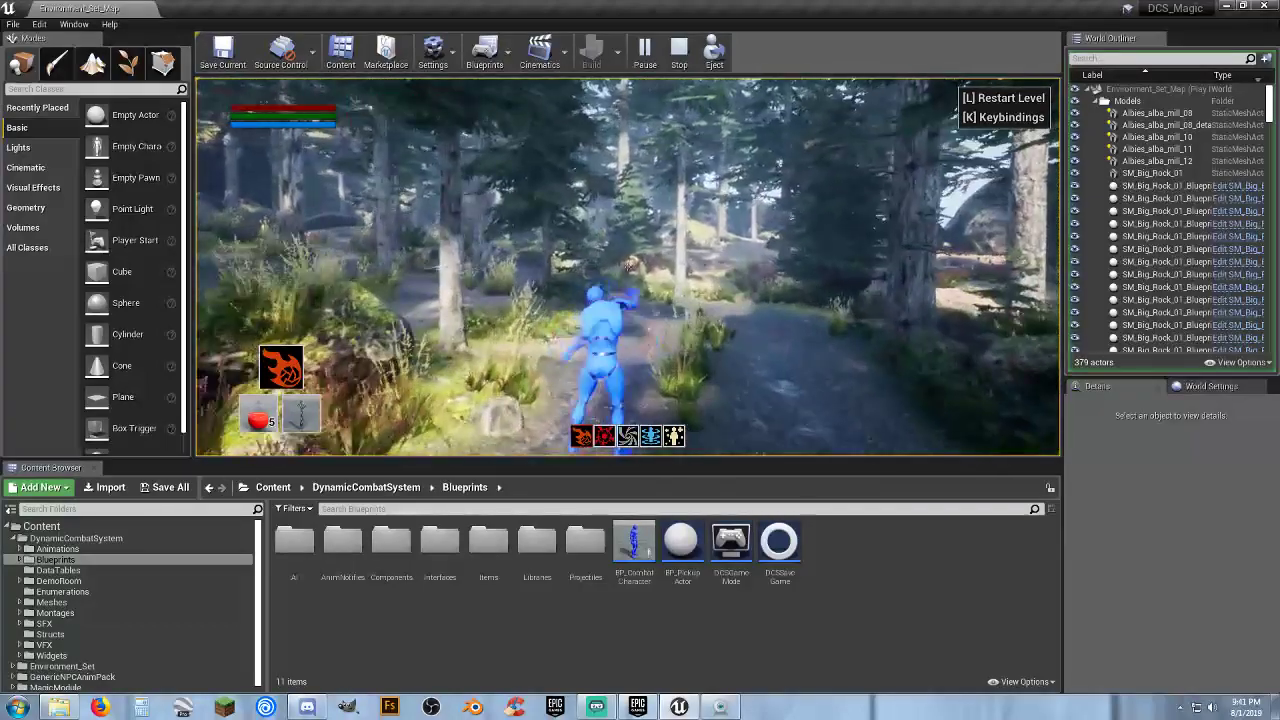
pyautogui.press('w')
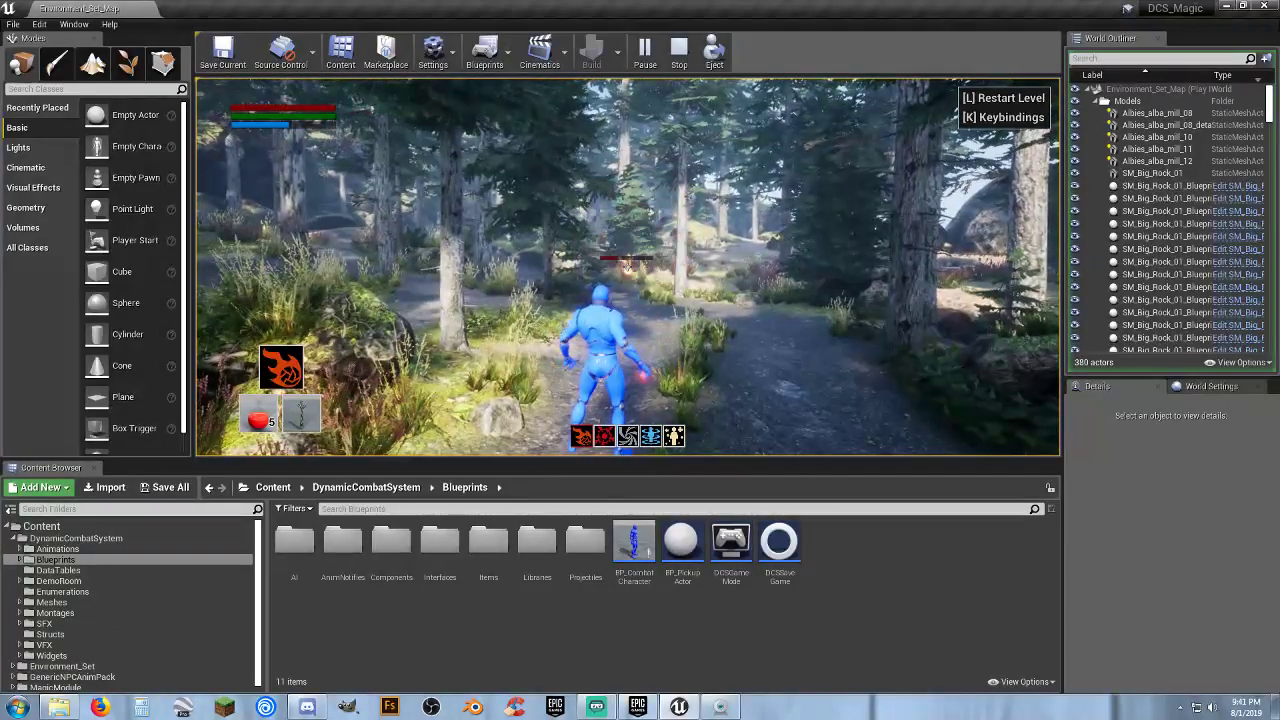
pyautogui.click(627, 267)
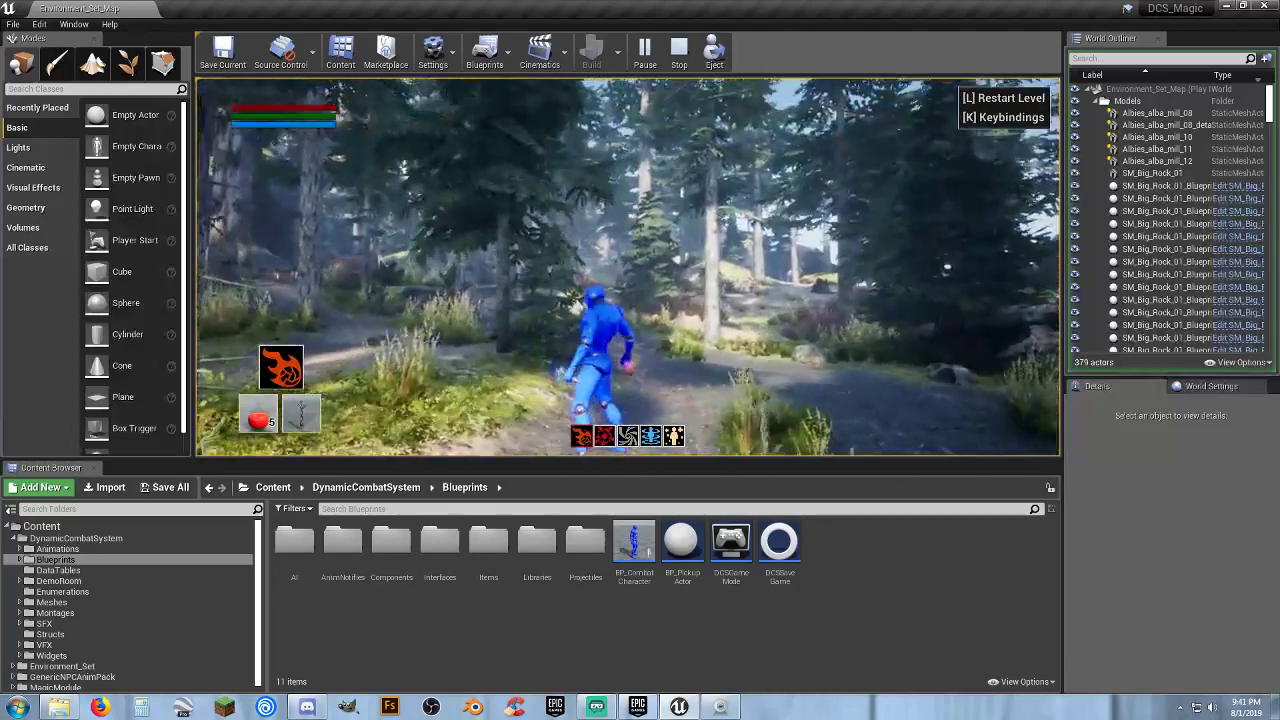
pyautogui.click(627, 266)
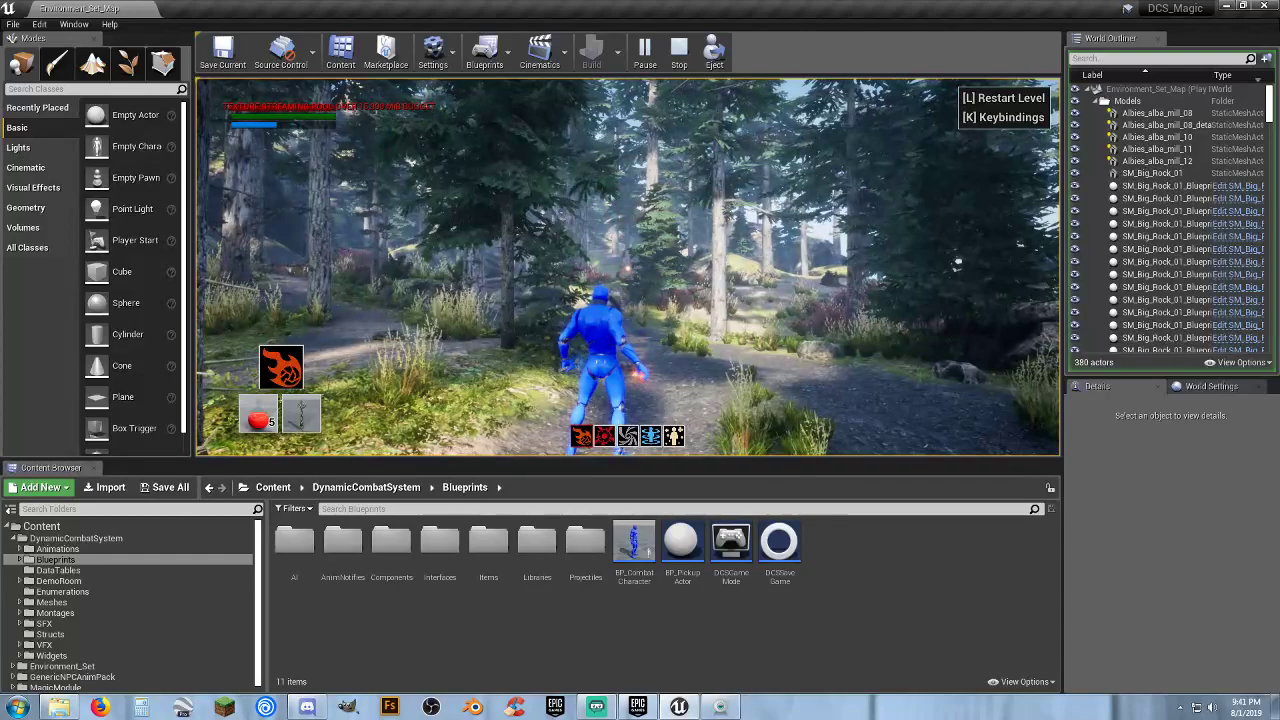
# Run deeper down the shaded forest path and cast a fireball at the enemy near the mossy roots
pyautogui.press('w')
pyautogui.press('w')
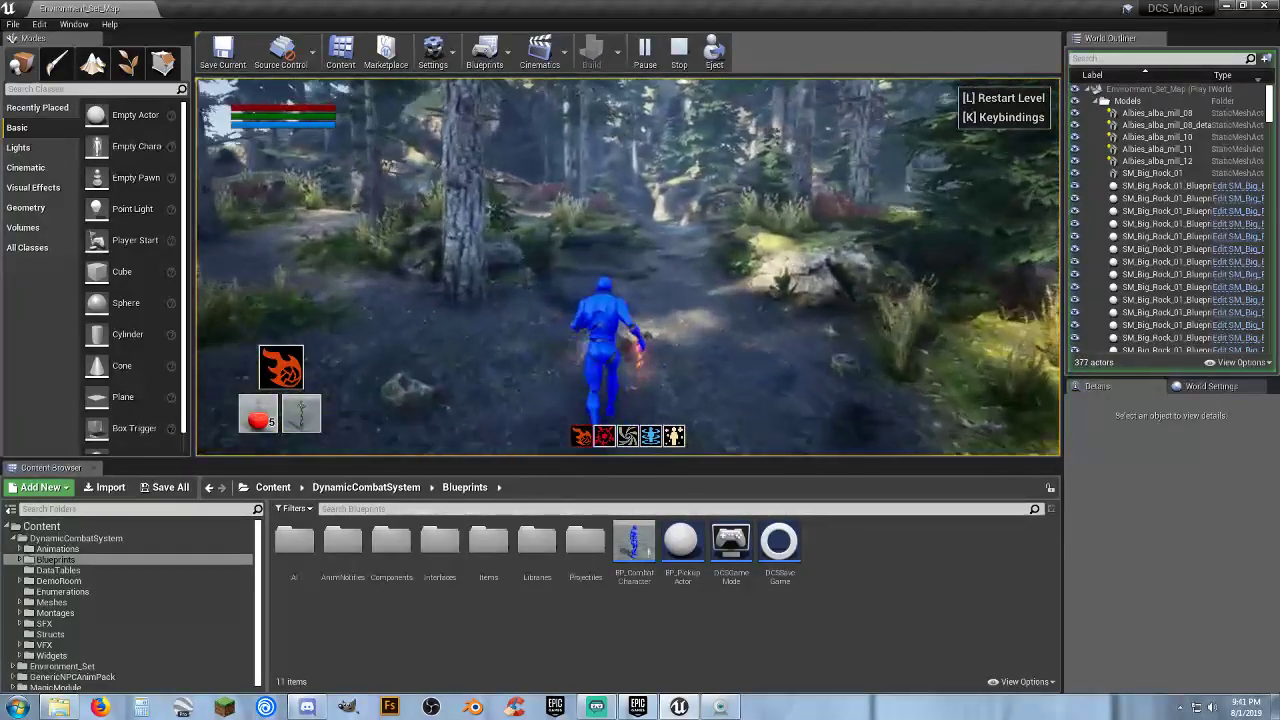
pyautogui.press('w')
pyautogui.press('w')
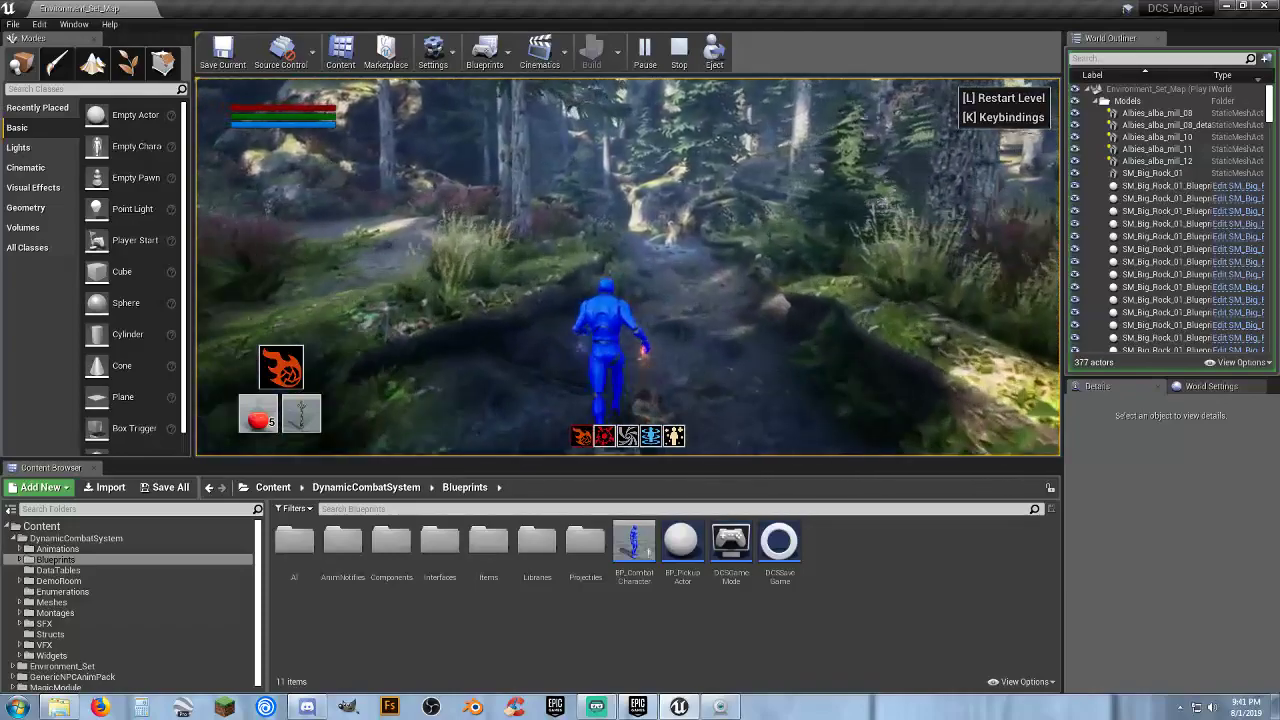
pyautogui.press('w')
pyautogui.click(627, 267)
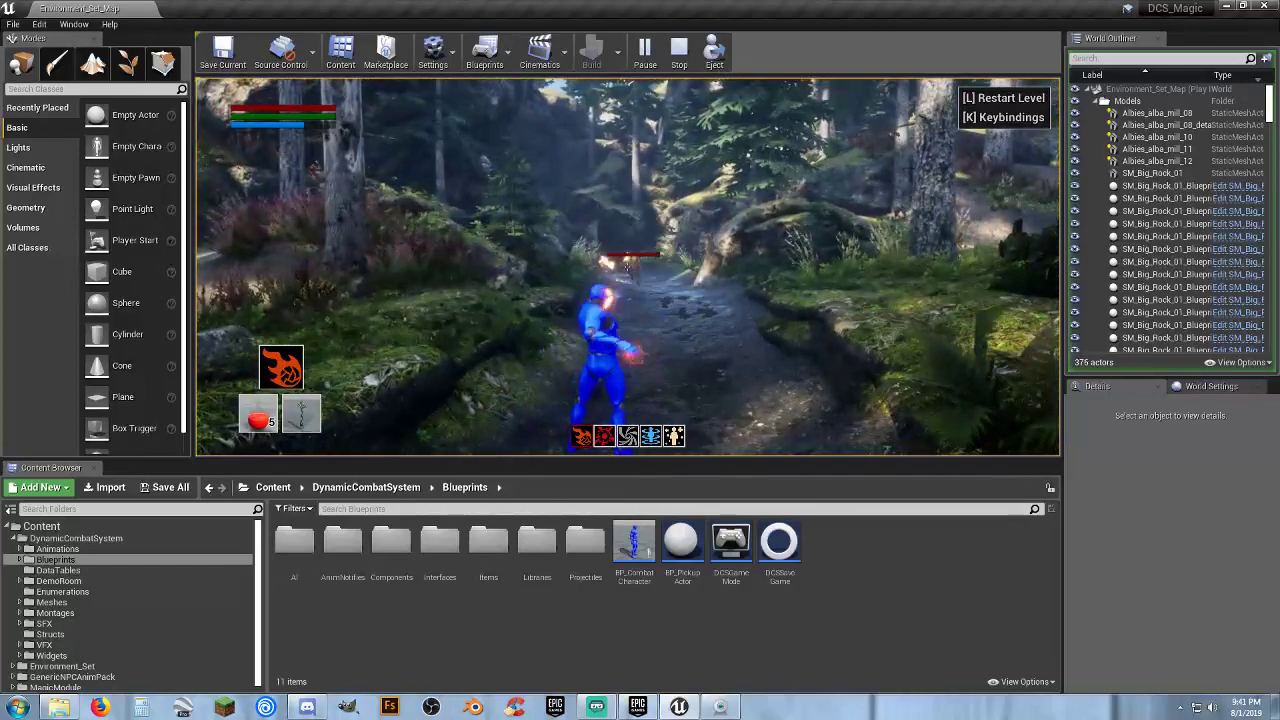
# Advance along the shaded forest road and cast repeated fireballs at the enemy in front of the mossy boulders
pyautogui.click(627, 267)
pyautogui.click(627, 267)
pyautogui.press('w')
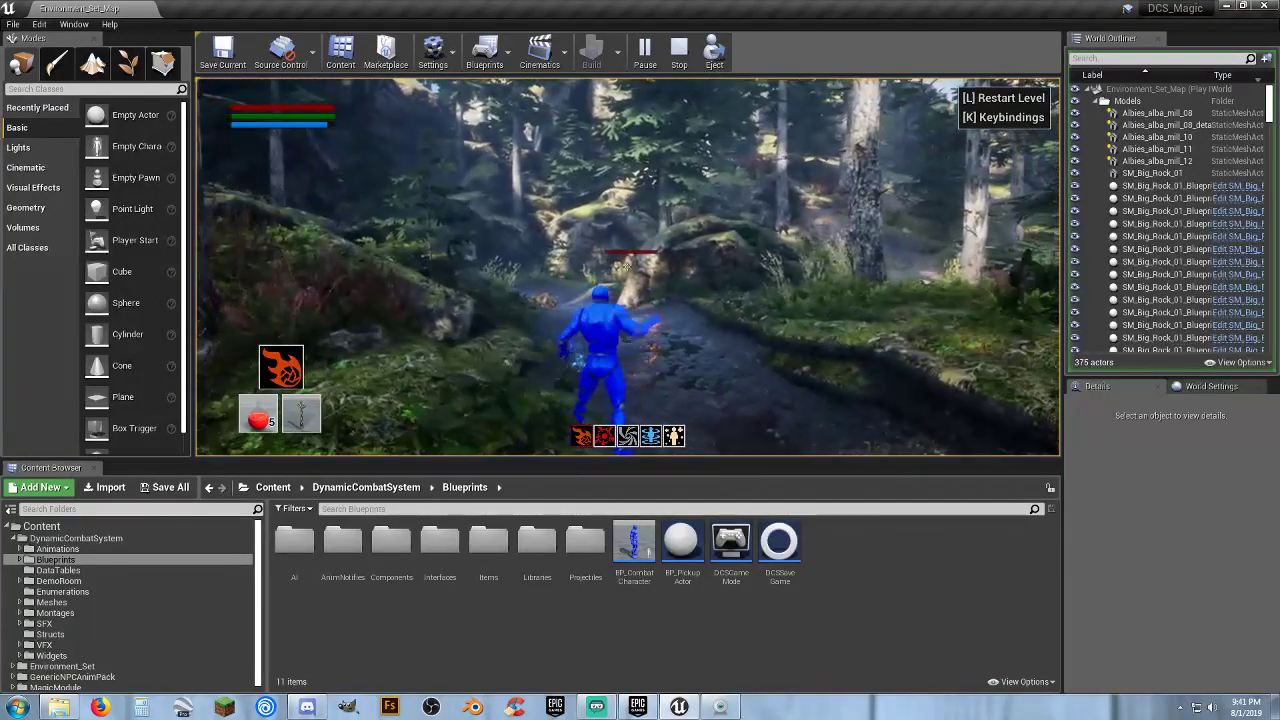
pyautogui.click(626, 266)
pyautogui.press('w')
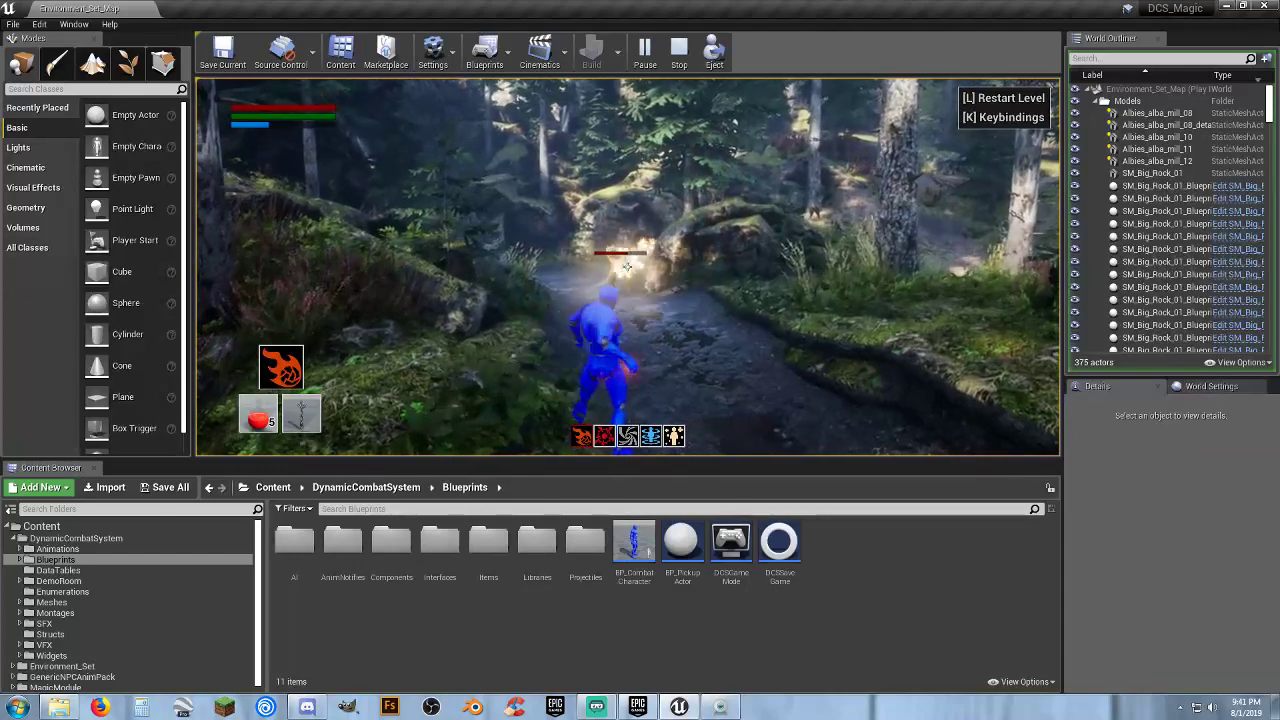
pyautogui.click(628, 267)
pyautogui.press('w')
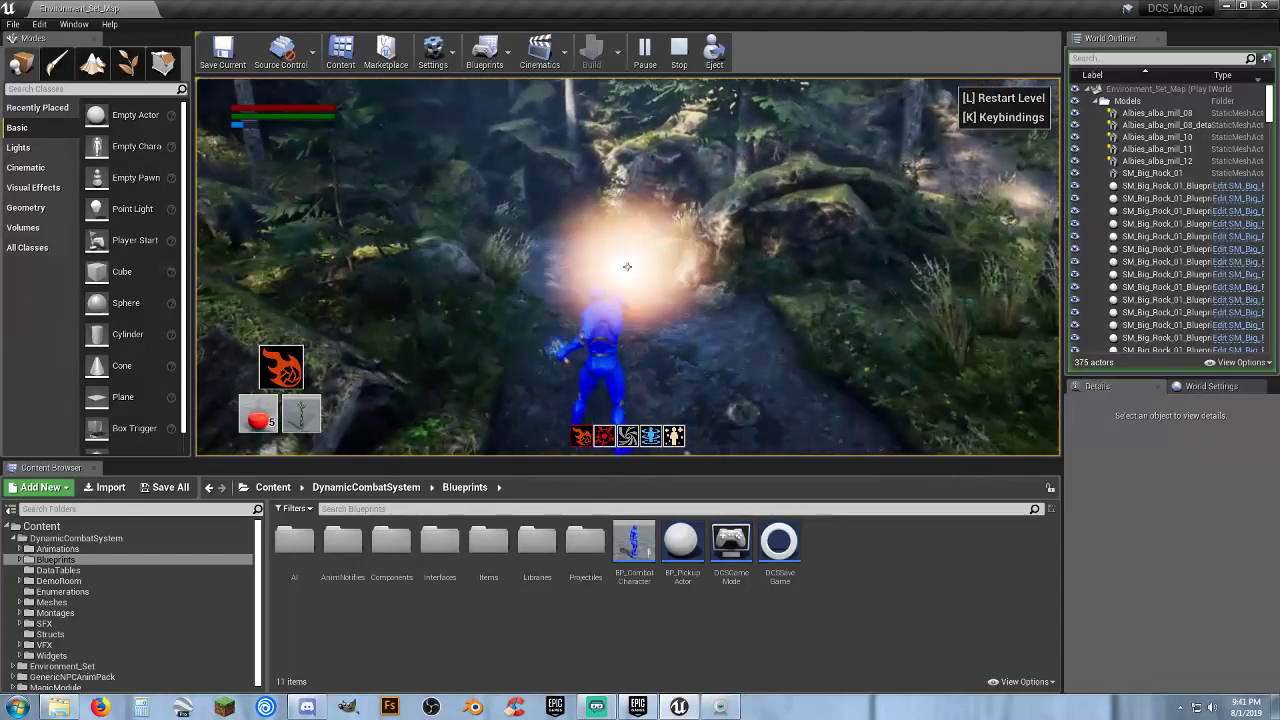
# Run the character along the road and through the dark rock arch toward the sunlit trees
pyautogui.press('w')
pyautogui.press('w')
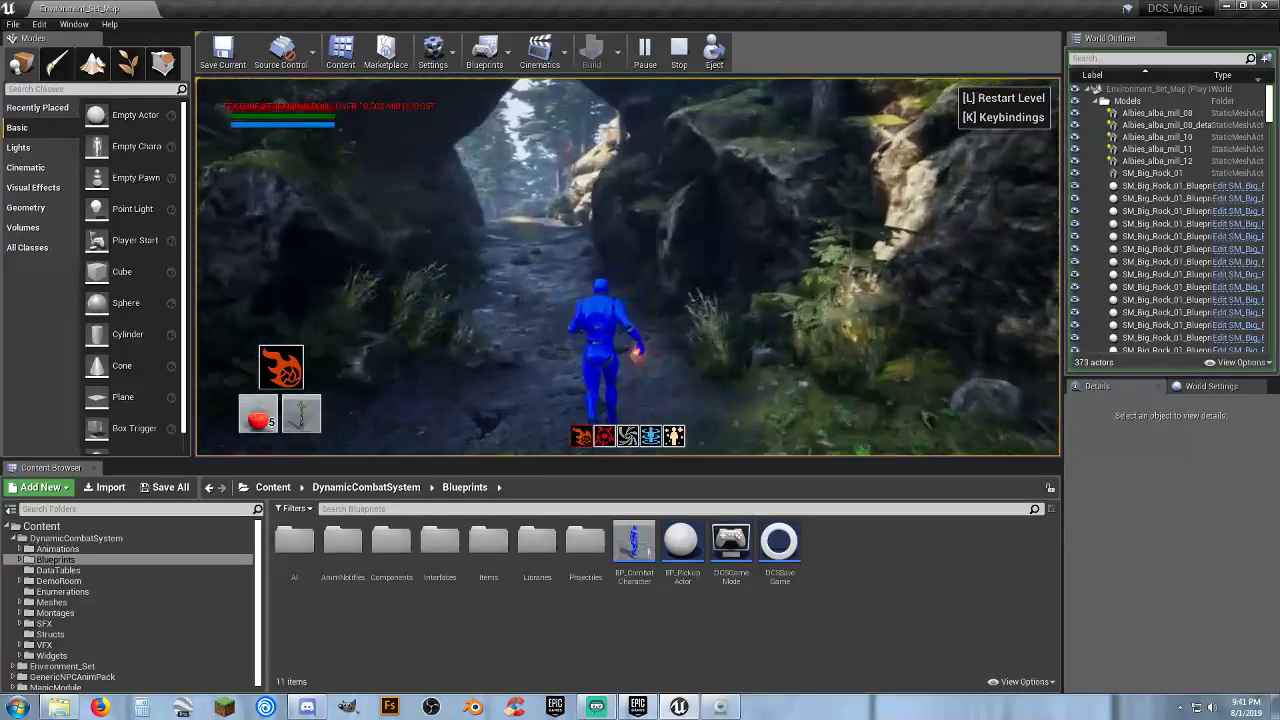
pyautogui.press('w')
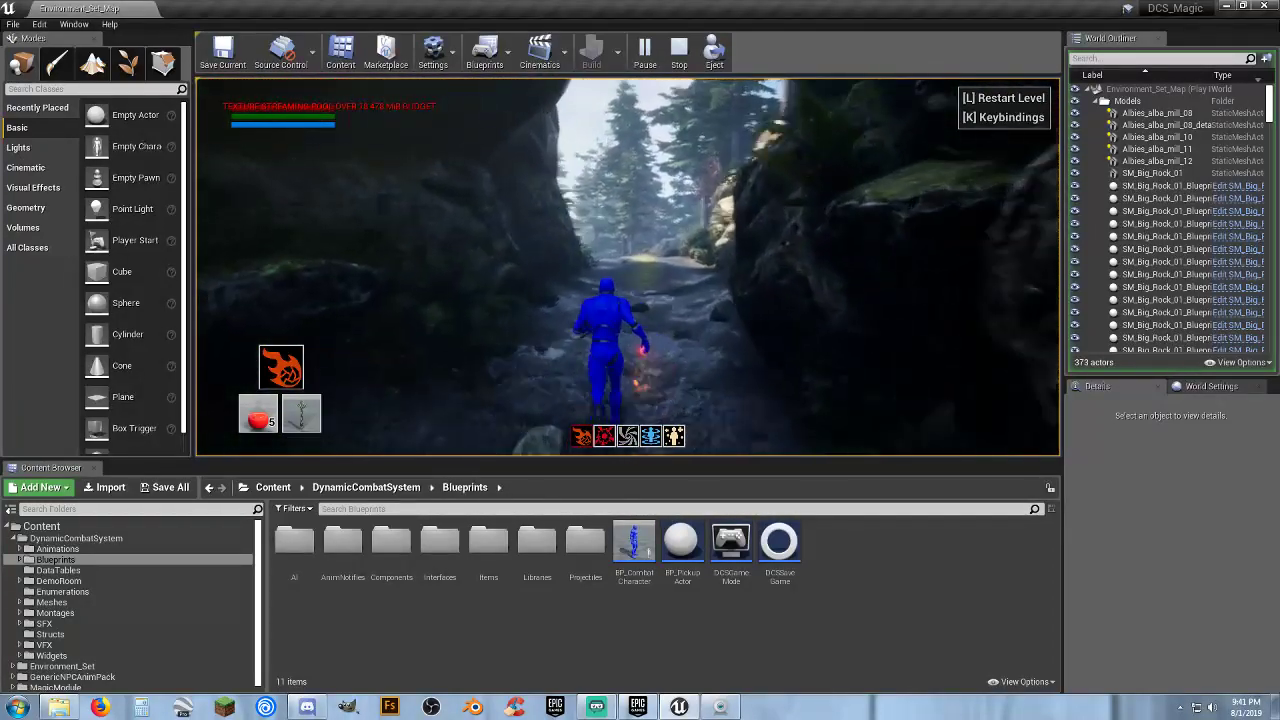
pyautogui.press('w')
# Attack the enemies on the road beyond the rock arch with fireballs, moving forward and backing away between casts
pyautogui.press('w')
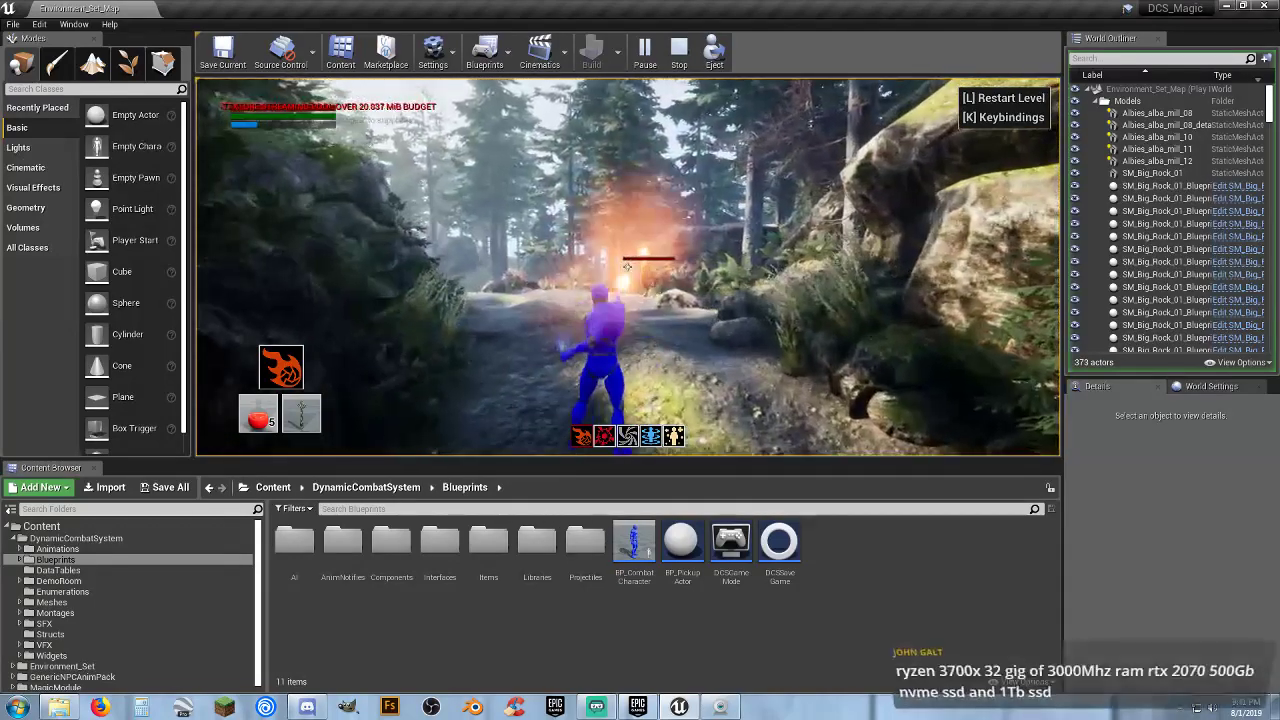
pyautogui.press('w')
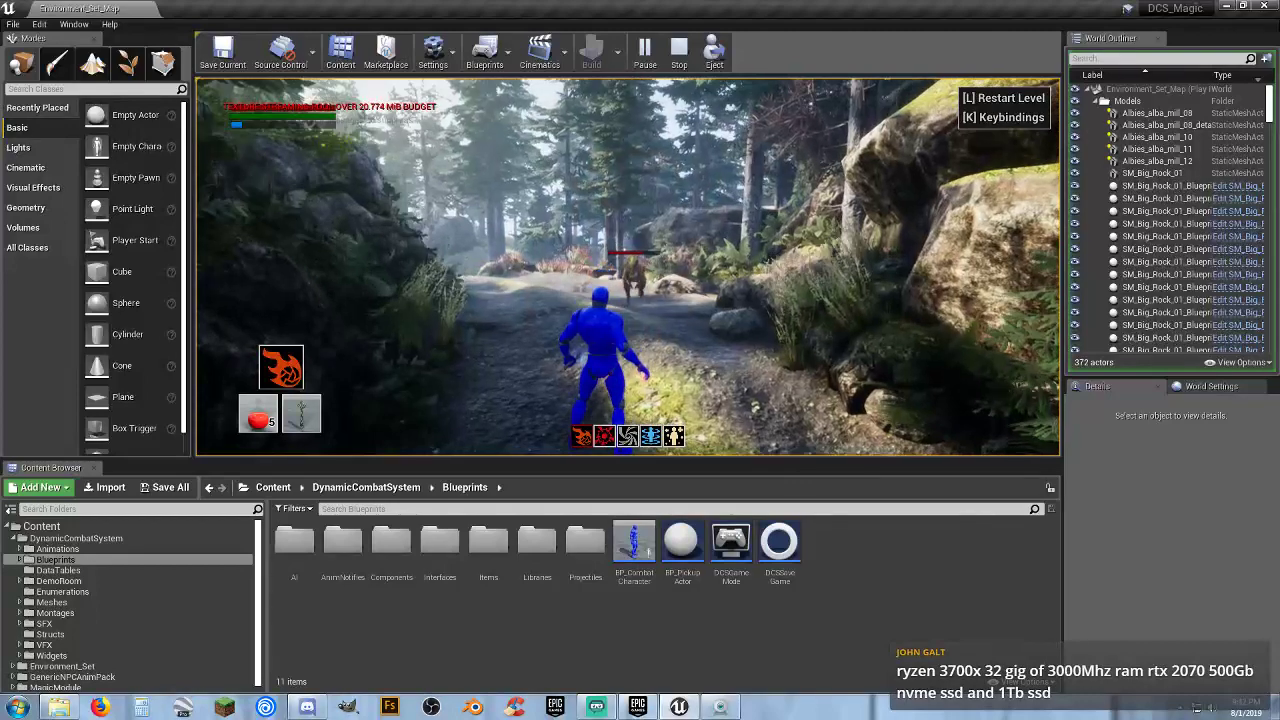
pyautogui.click(626, 267)
pyautogui.press('w')
pyautogui.press('s')
pyautogui.click(628, 267)
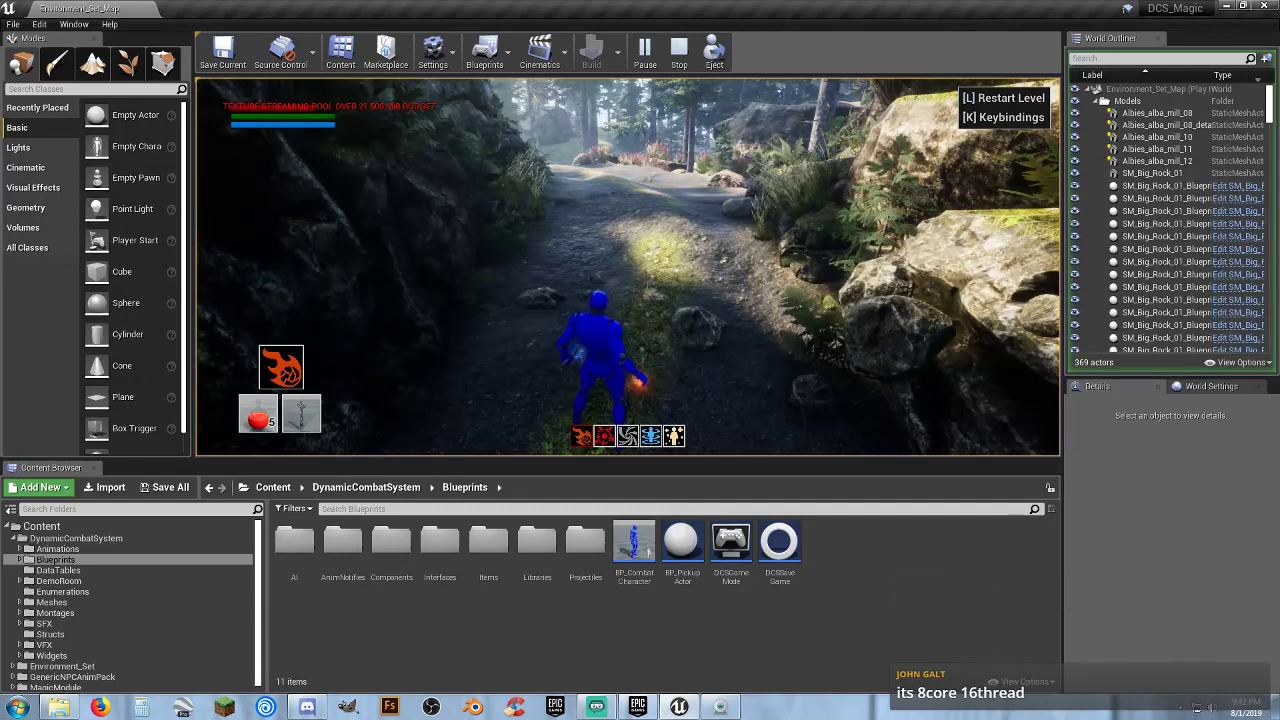
# Run past the rocky ledge, cast a fireball, and continue up the sunlit dirt path between the trees
pyautogui.press('w')
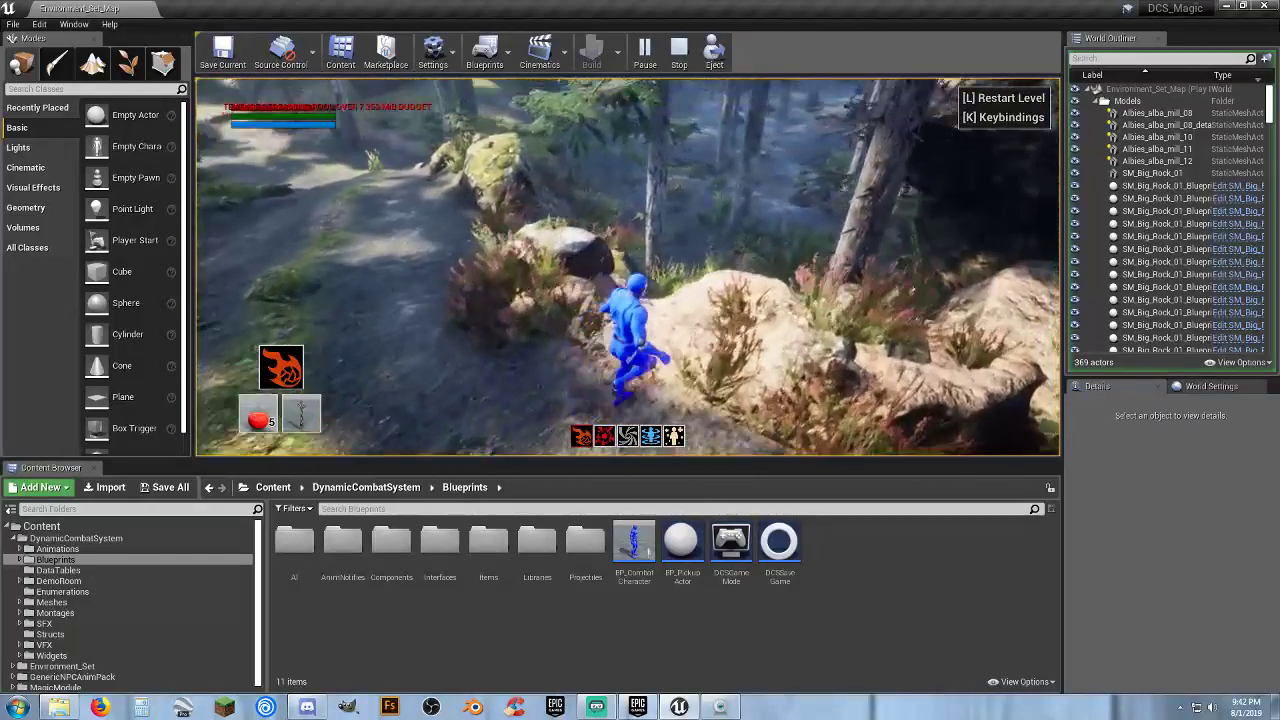
pyautogui.click(627, 266)
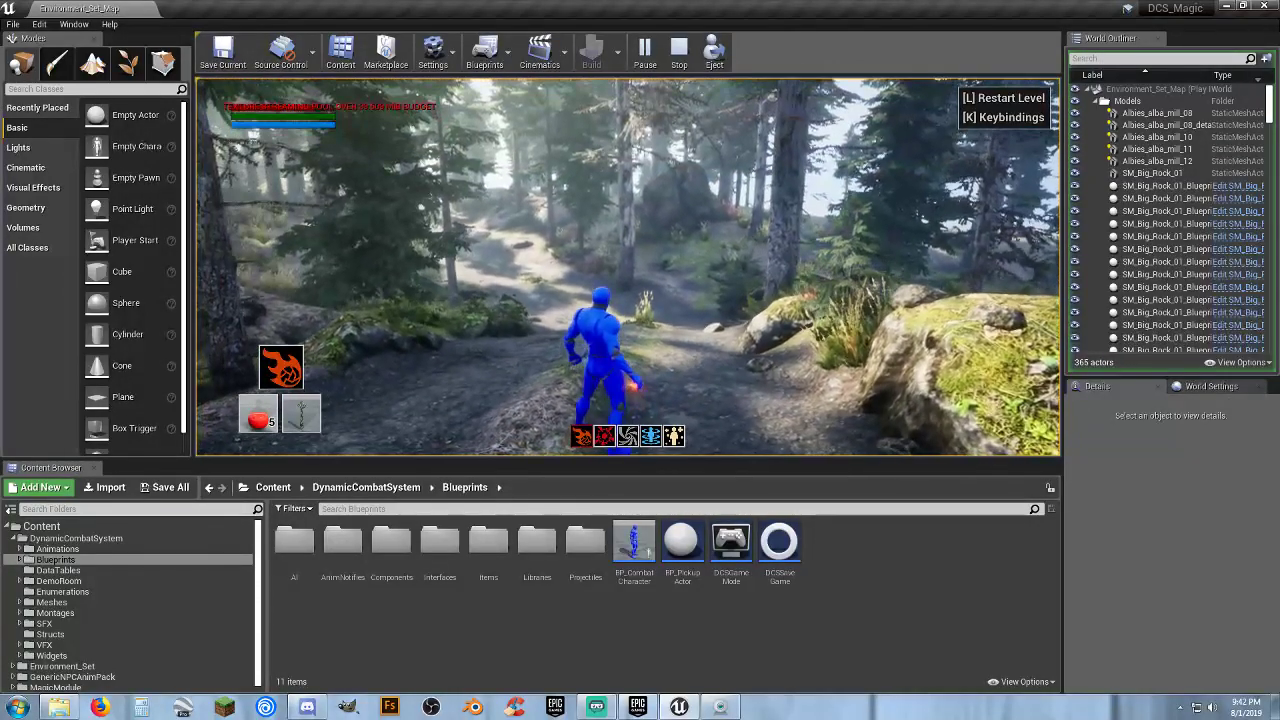
pyautogui.press('w')
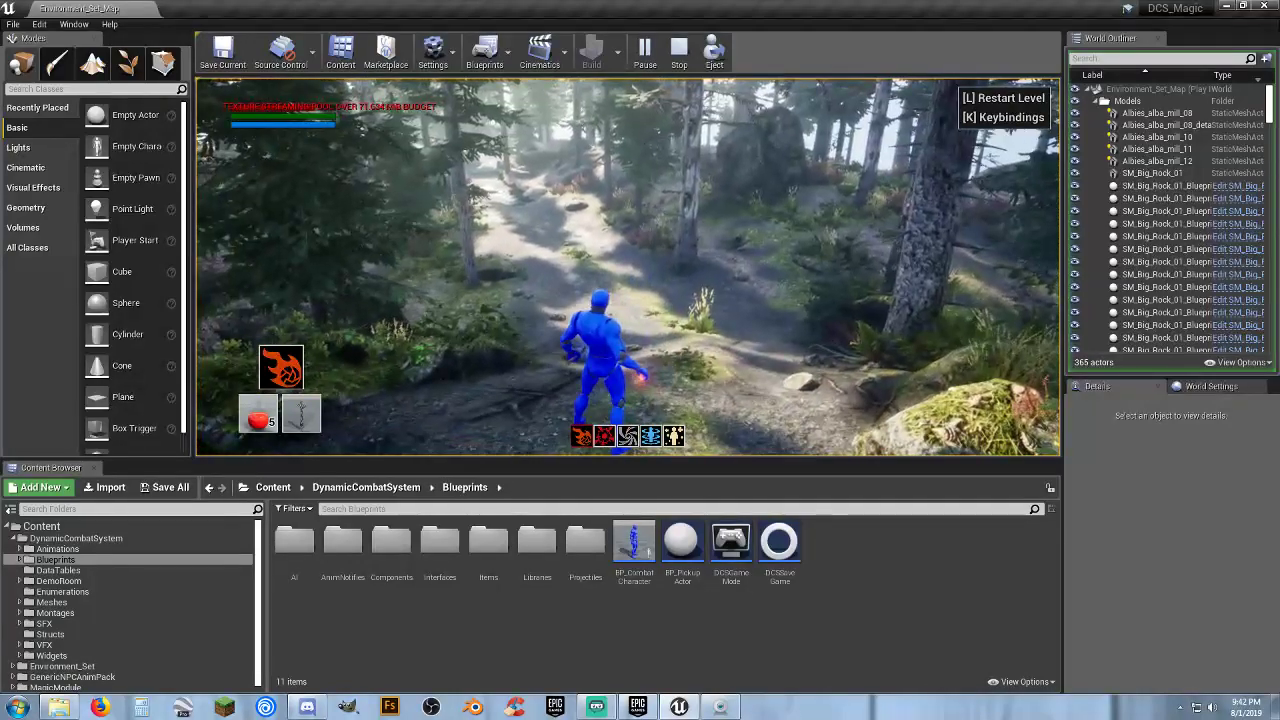
pyautogui.press('w')
pyautogui.press('w')
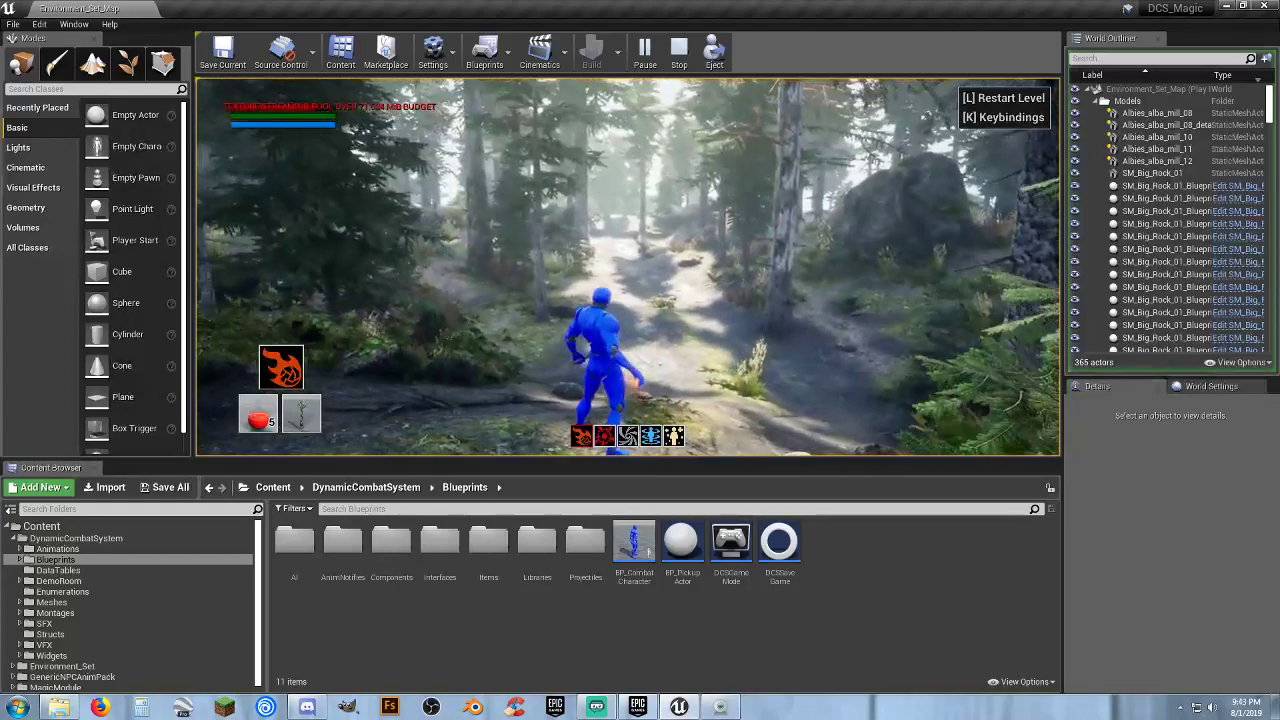
pyautogui.press('w')
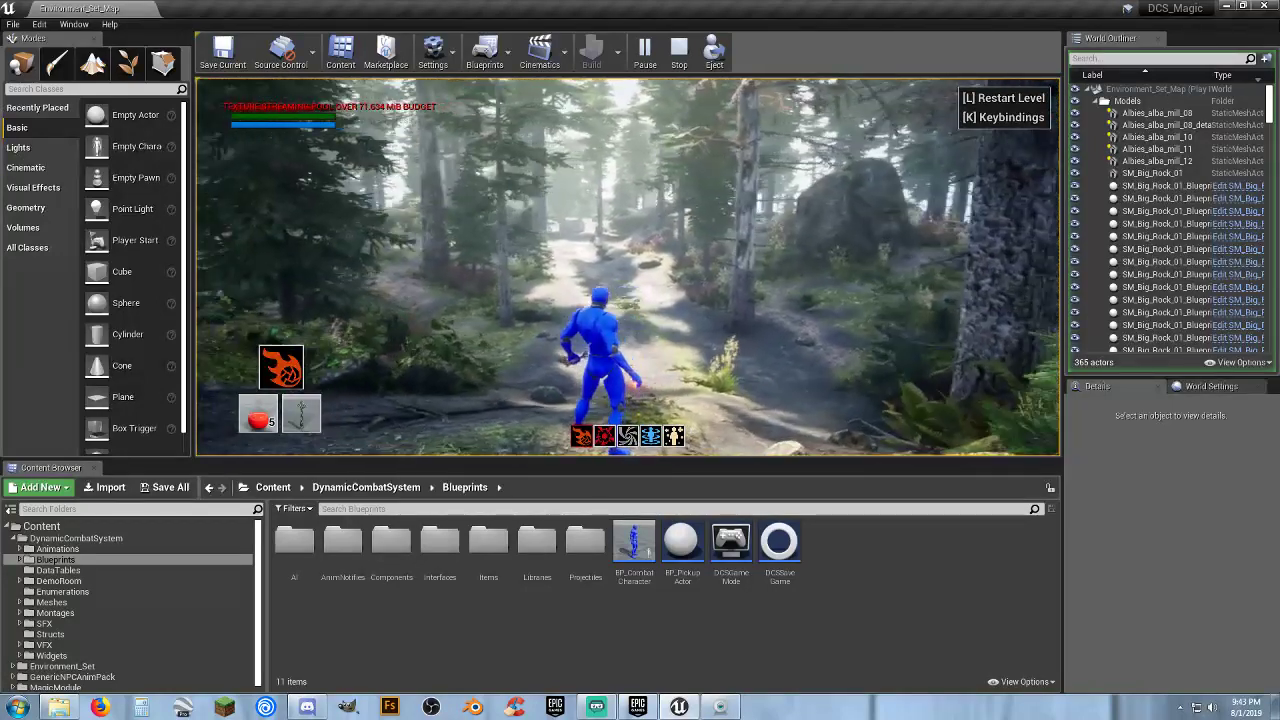
pyautogui.press('w')
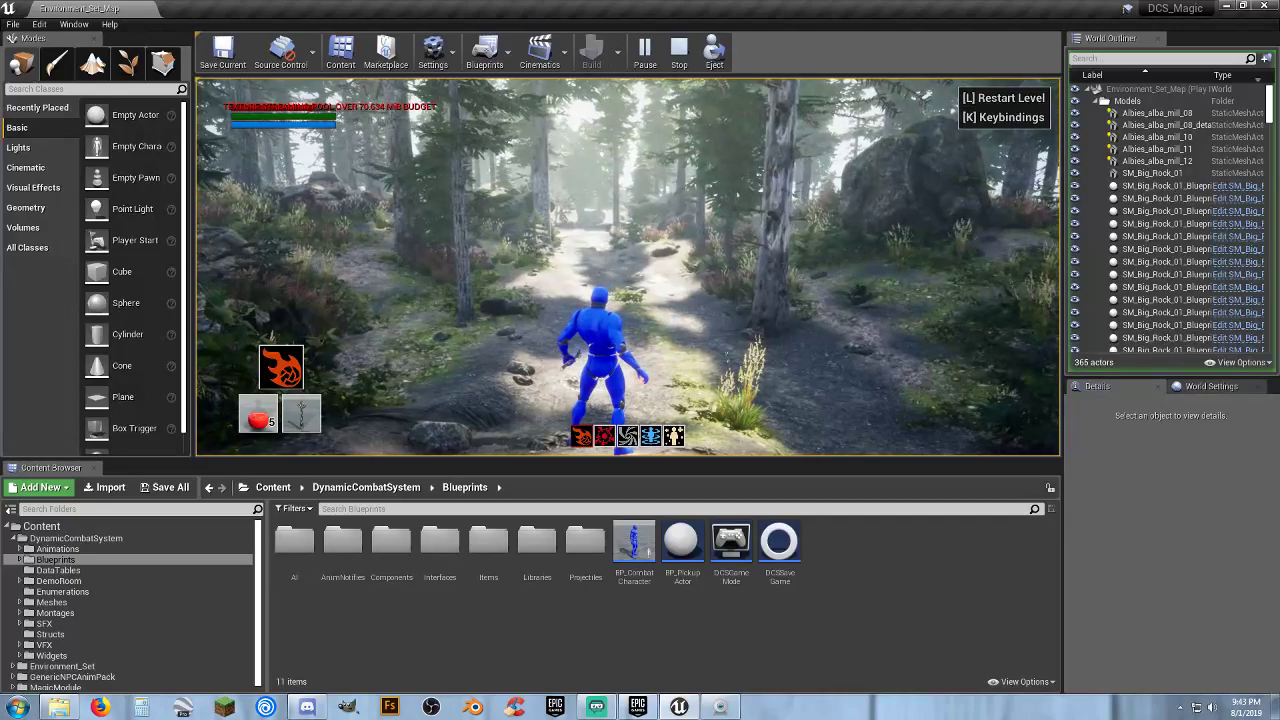
pyautogui.press('w')
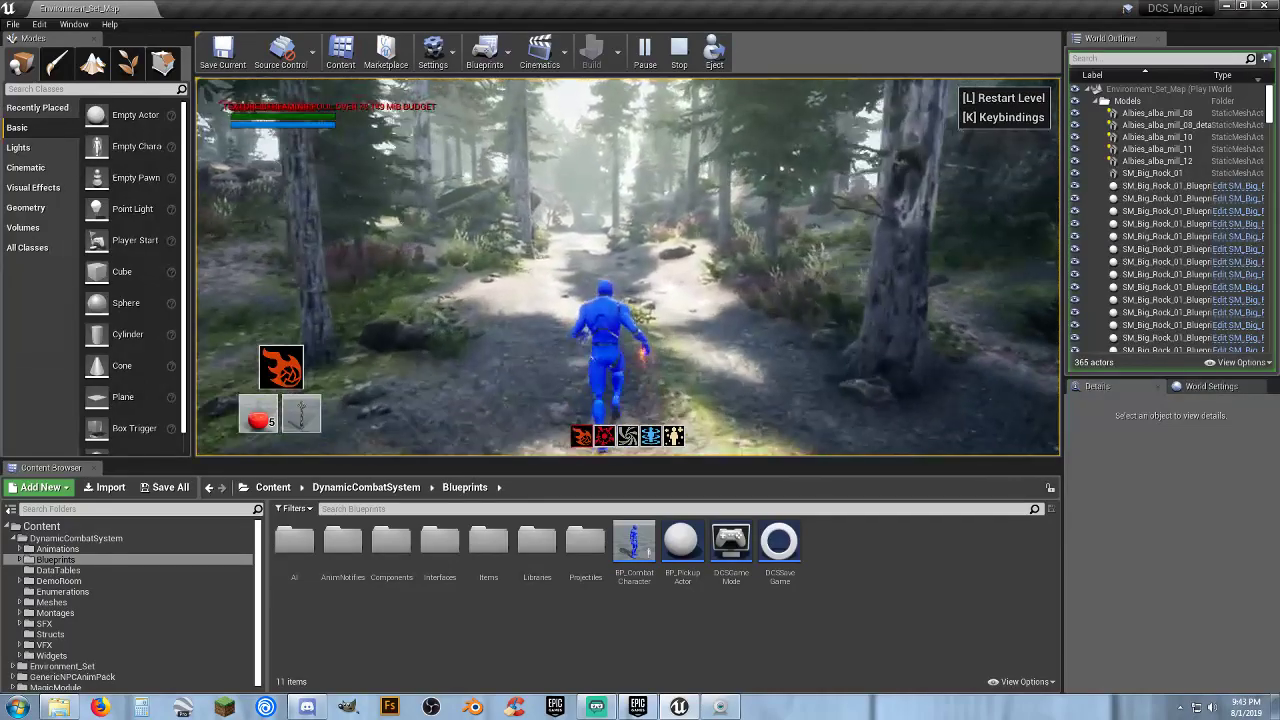
pyautogui.press('w')
pyautogui.press('w')
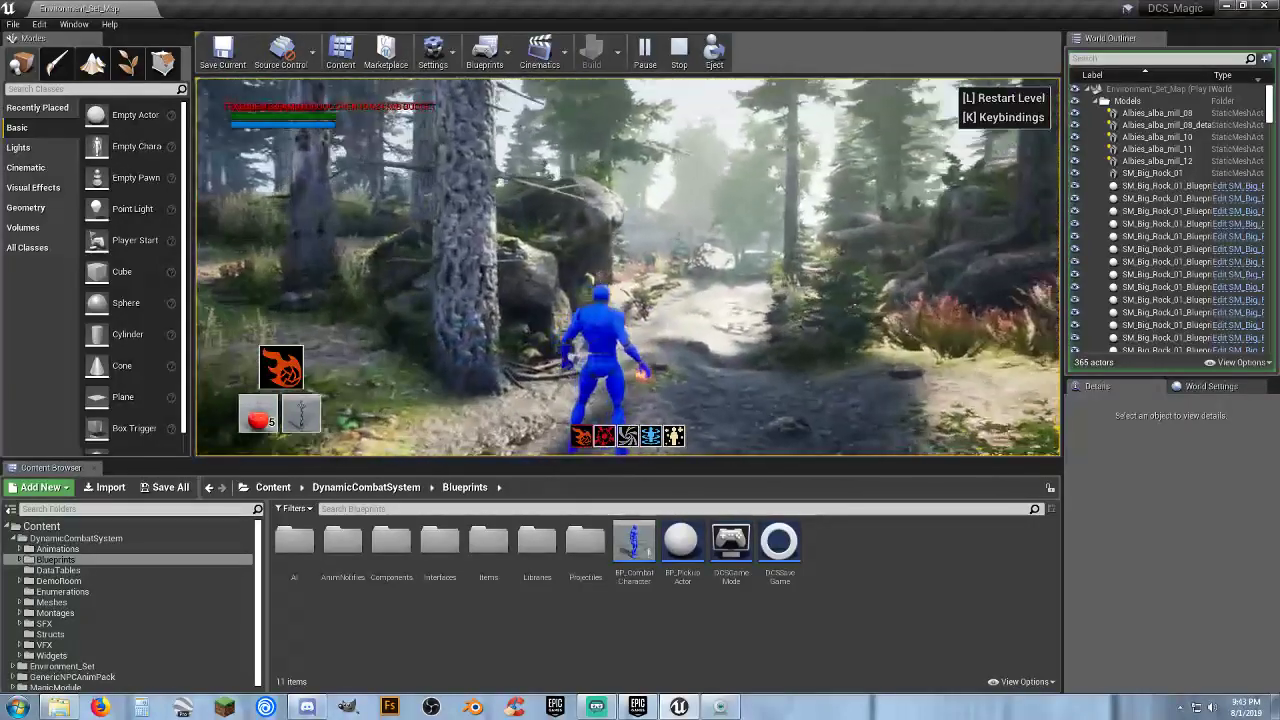
# Cast fireballs at the enemy on the road near the large boulder, fighting it at close range and backing away
pyautogui.click(627, 267)
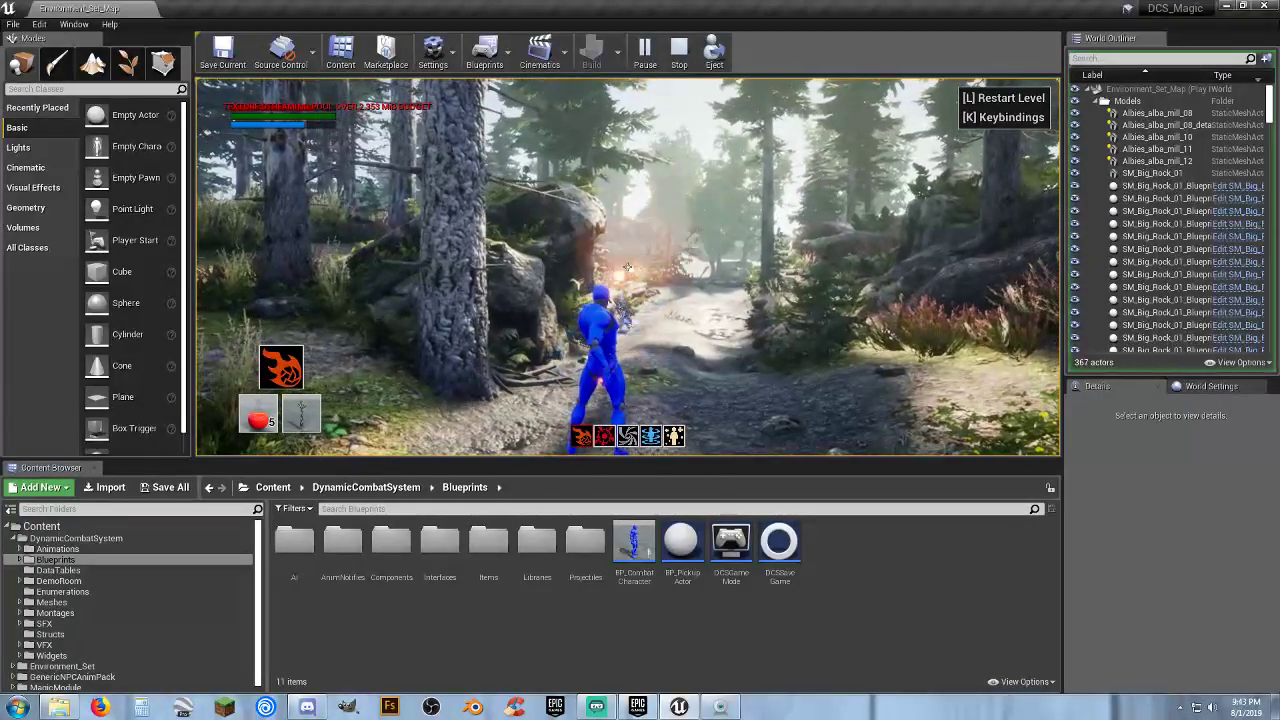
pyautogui.click(627, 267)
pyautogui.press('w')
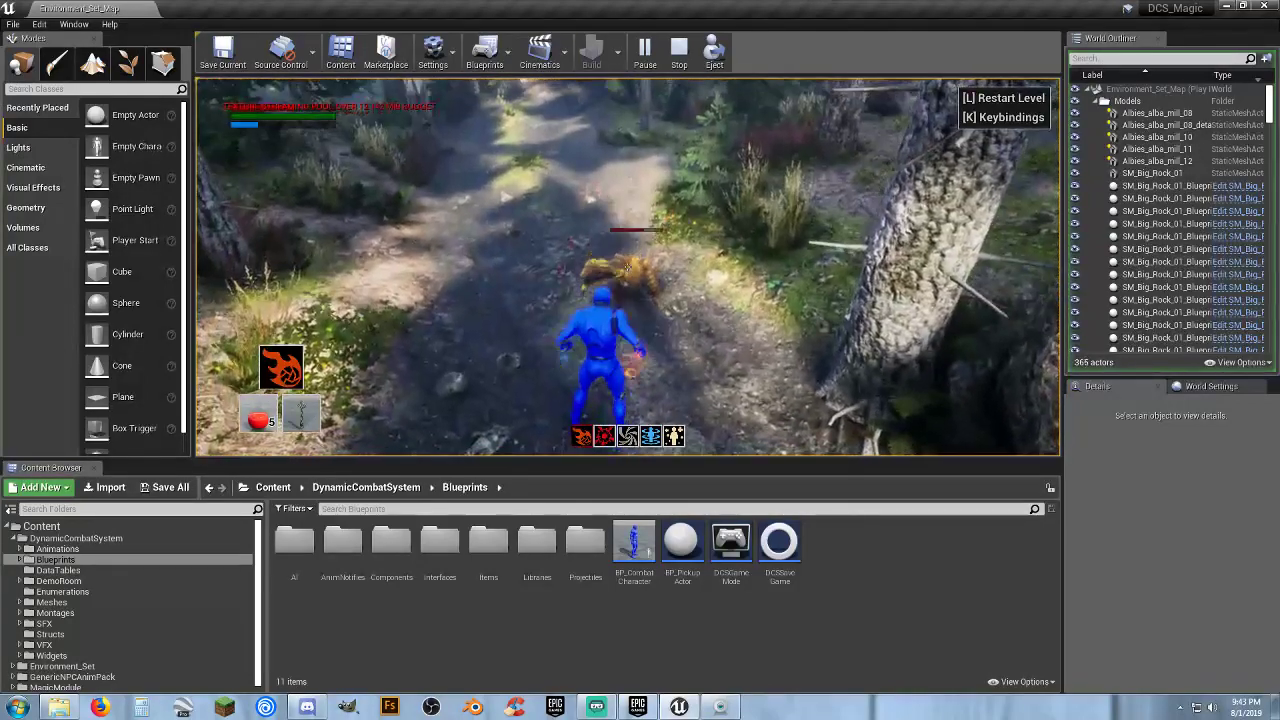
pyautogui.click(628, 267)
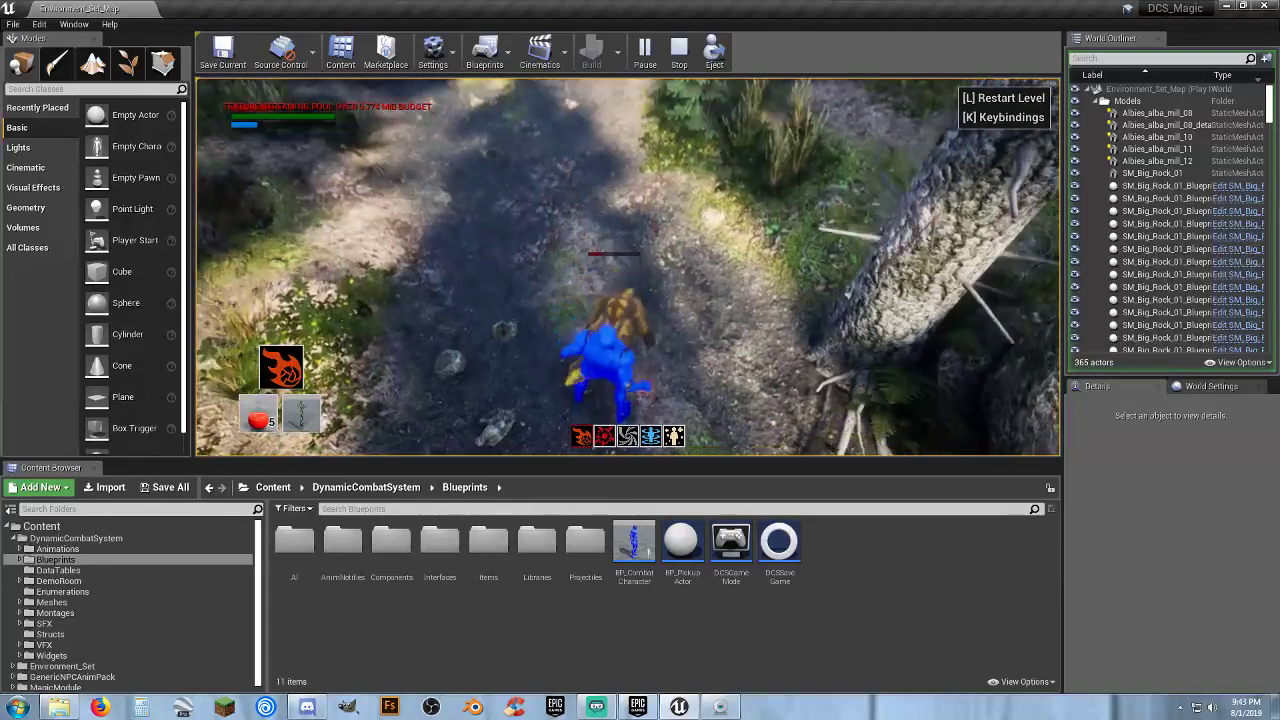
pyautogui.click(627, 267)
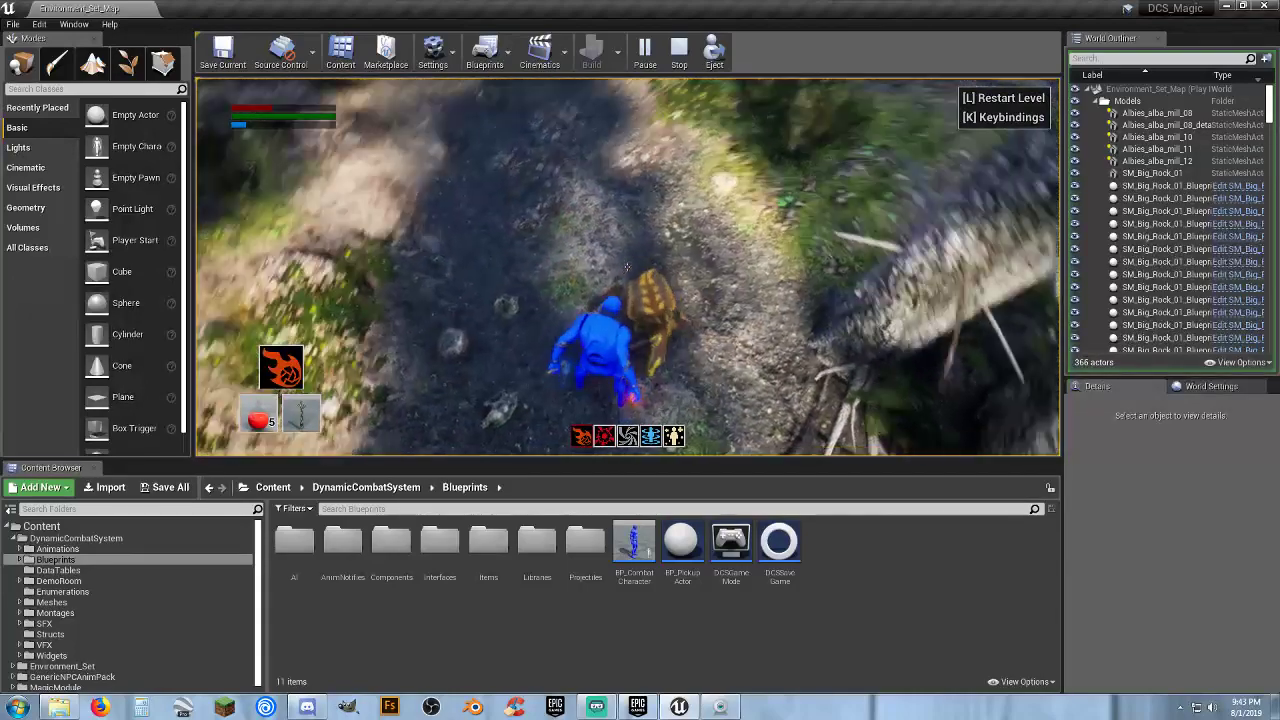
pyautogui.press('s')
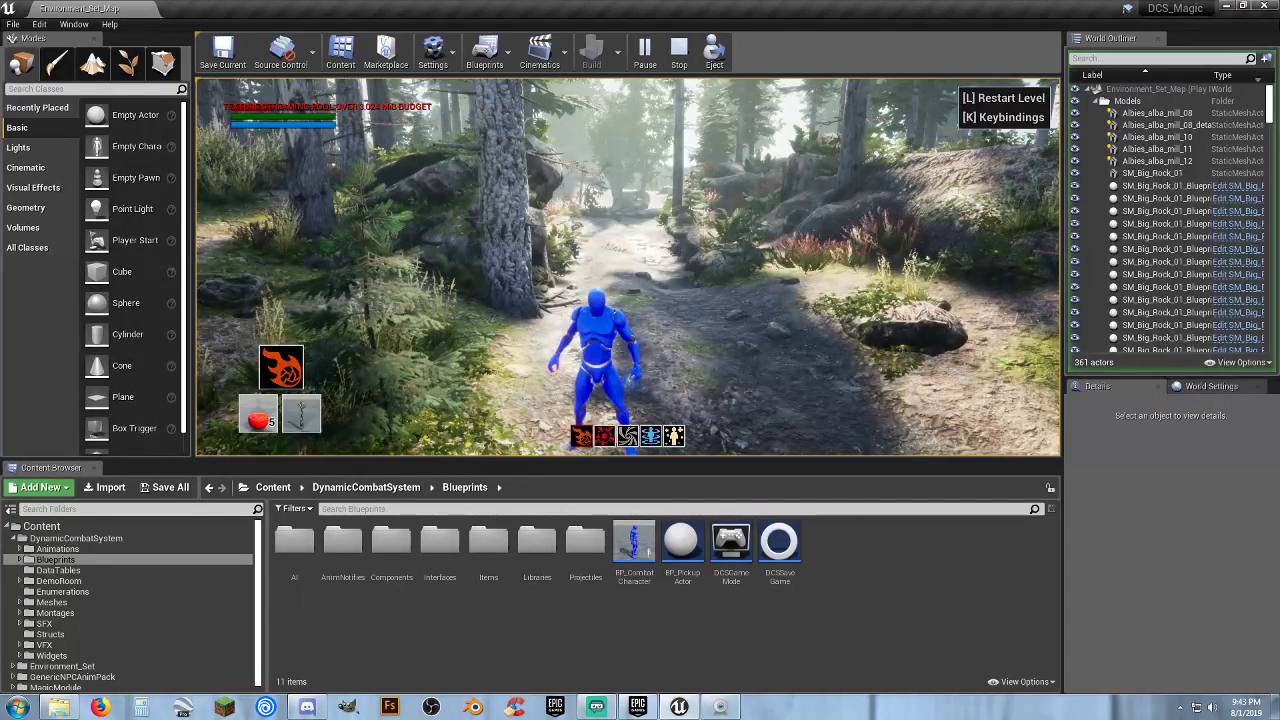
# Run up the grassy hillside, attack with fireballs, and restore the character's health with apples
pyautogui.press('w')
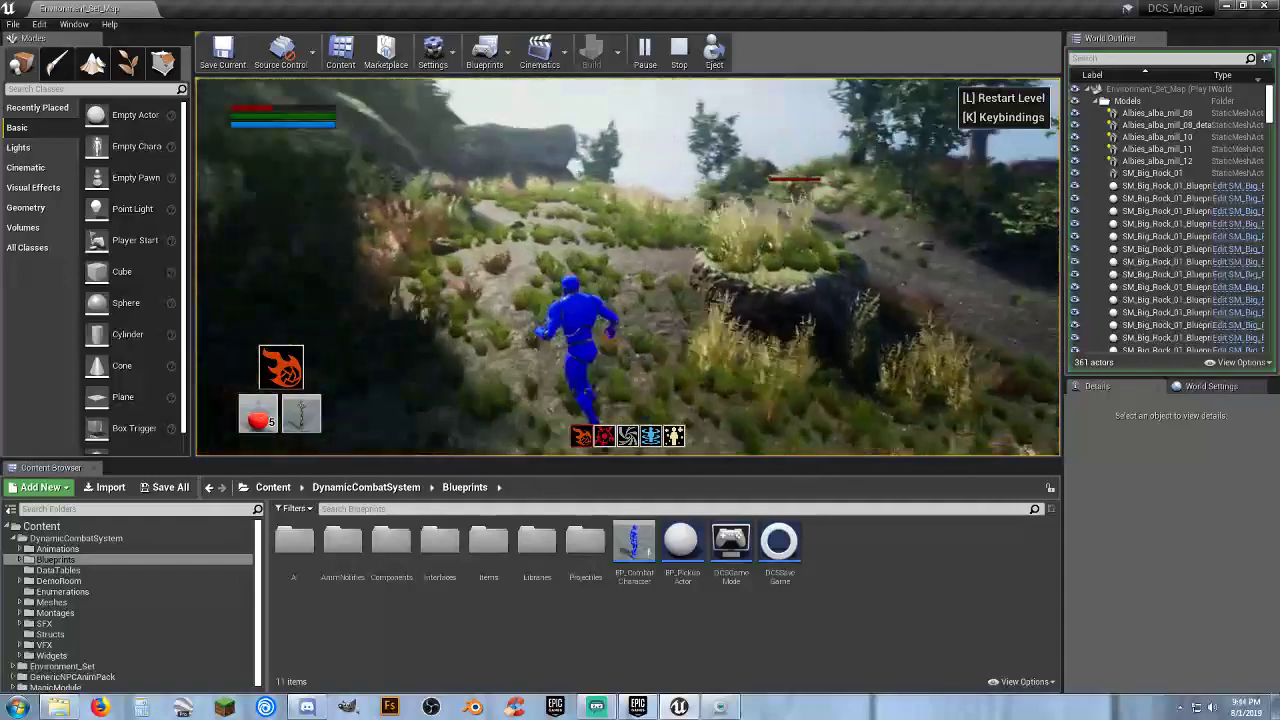
pyautogui.click(627, 266)
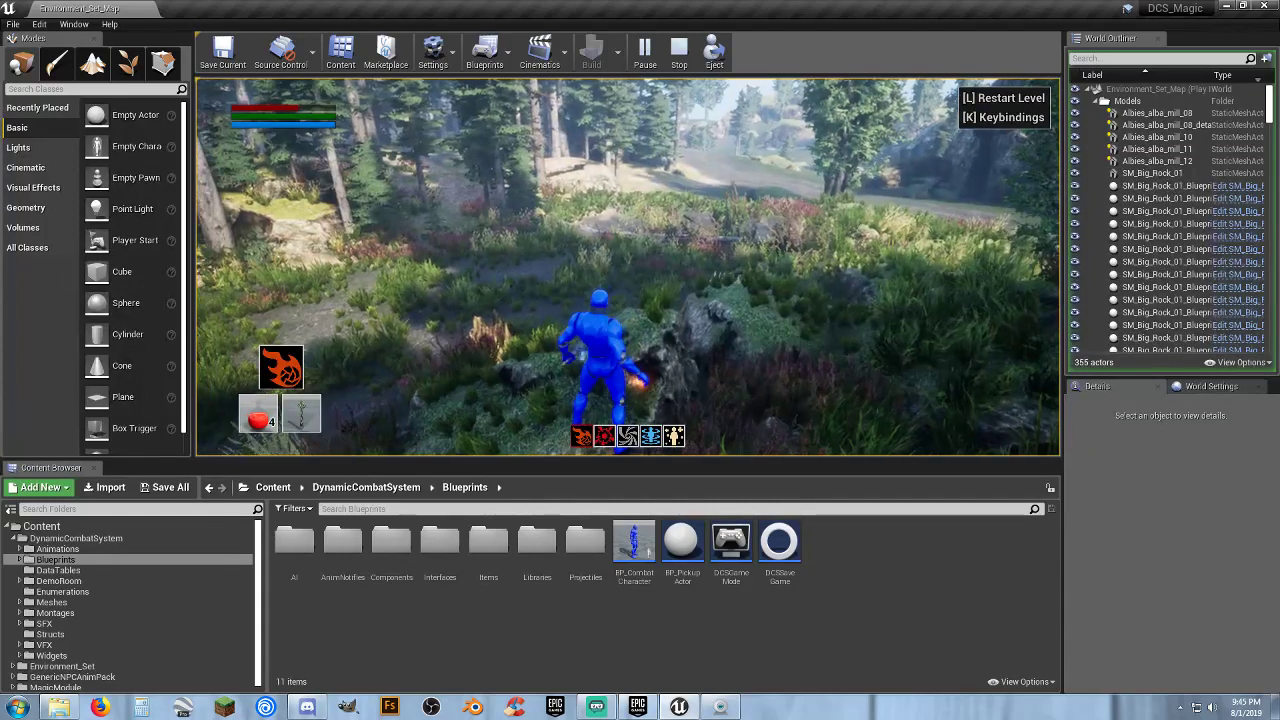
pyautogui.press('r')
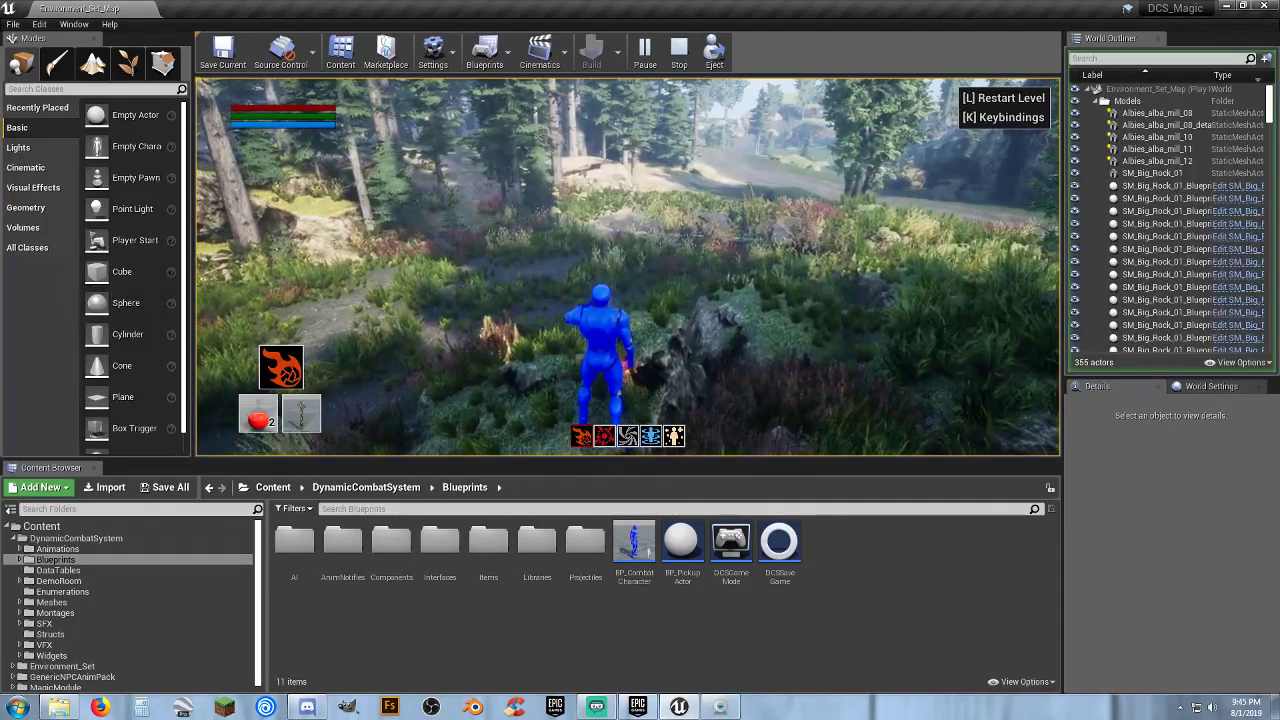
# Run the character across the overgrown meadow, past the fallen log and pale rocks, into the woods
pyautogui.press('w')
pyautogui.press('w')
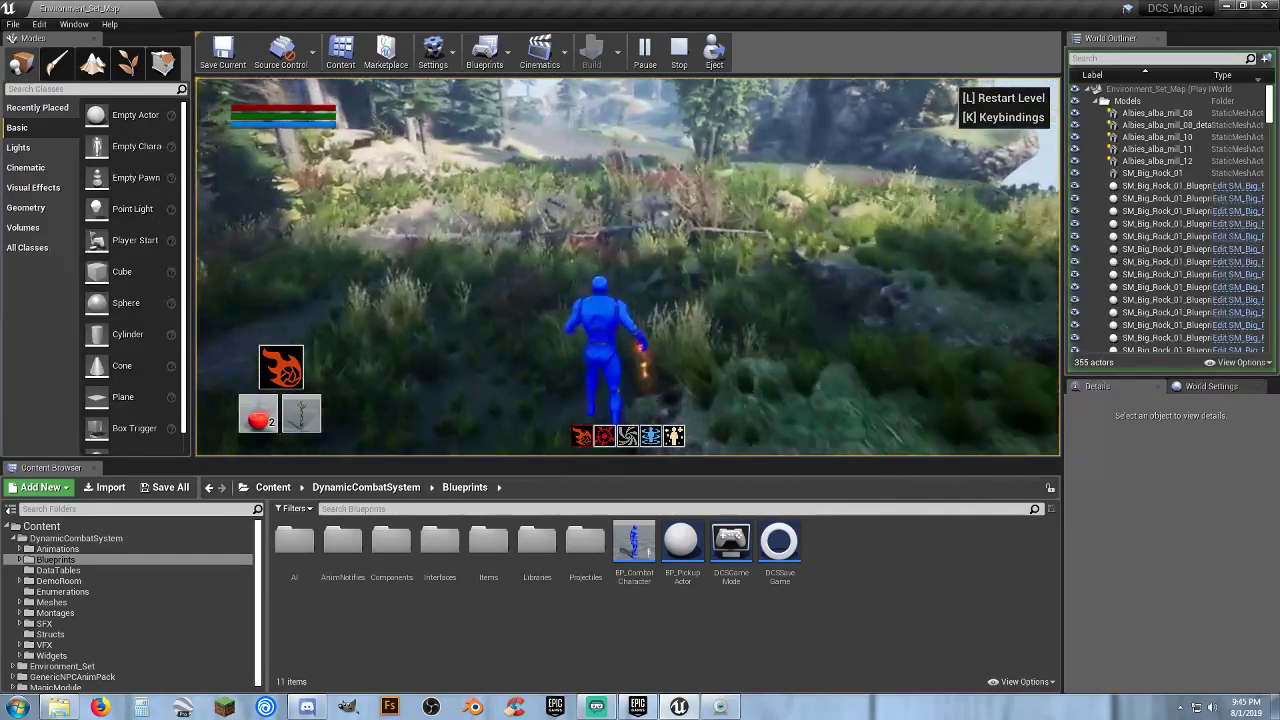
pyautogui.press('w')
pyautogui.press('w')
pyautogui.press('w')
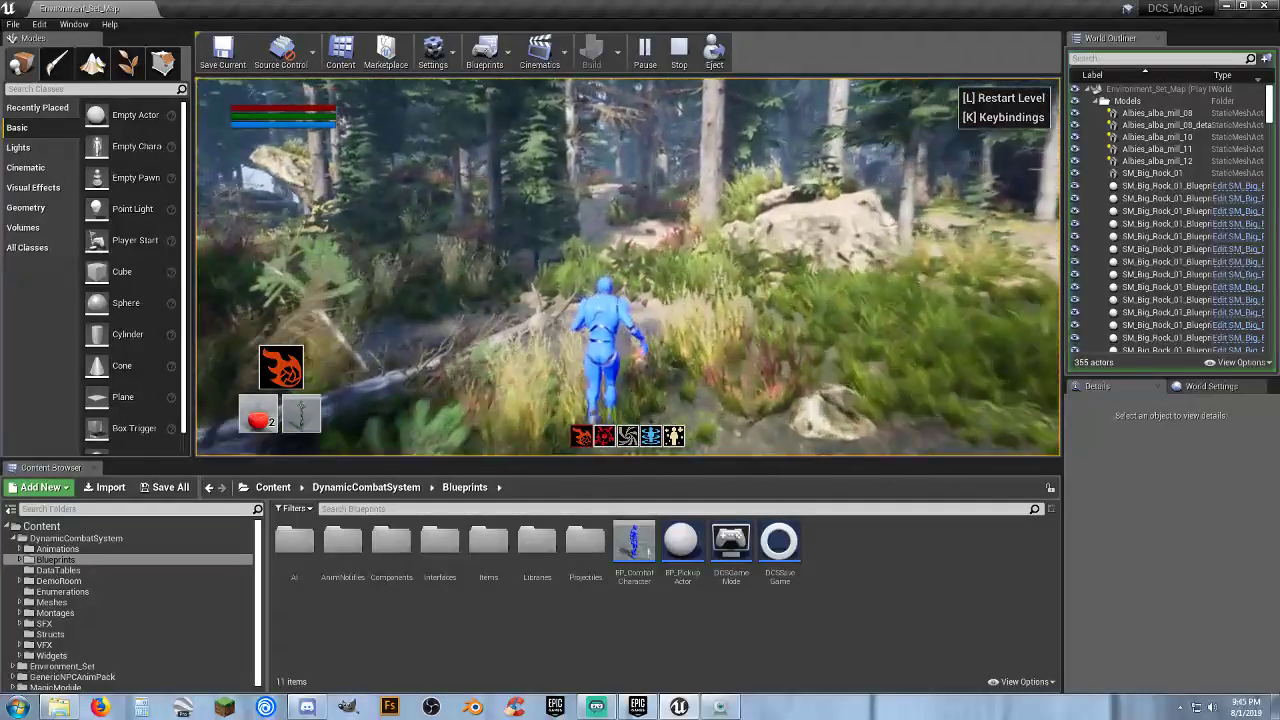
pyautogui.press('w')
pyautogui.press('w')
pyautogui.press('w')
# Run through the woods, cross the mossy mound, and climb the slope toward the bright clearing
pyautogui.press('w')
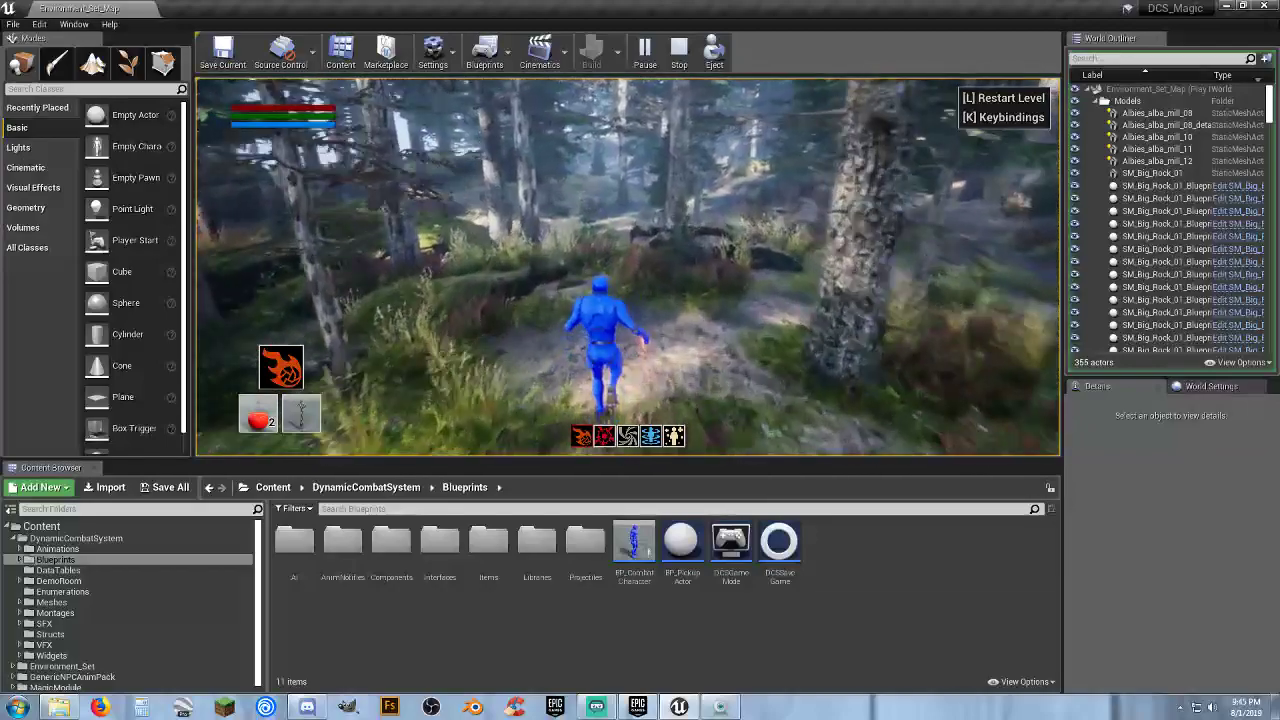
pyautogui.press('w')
pyautogui.press('w')
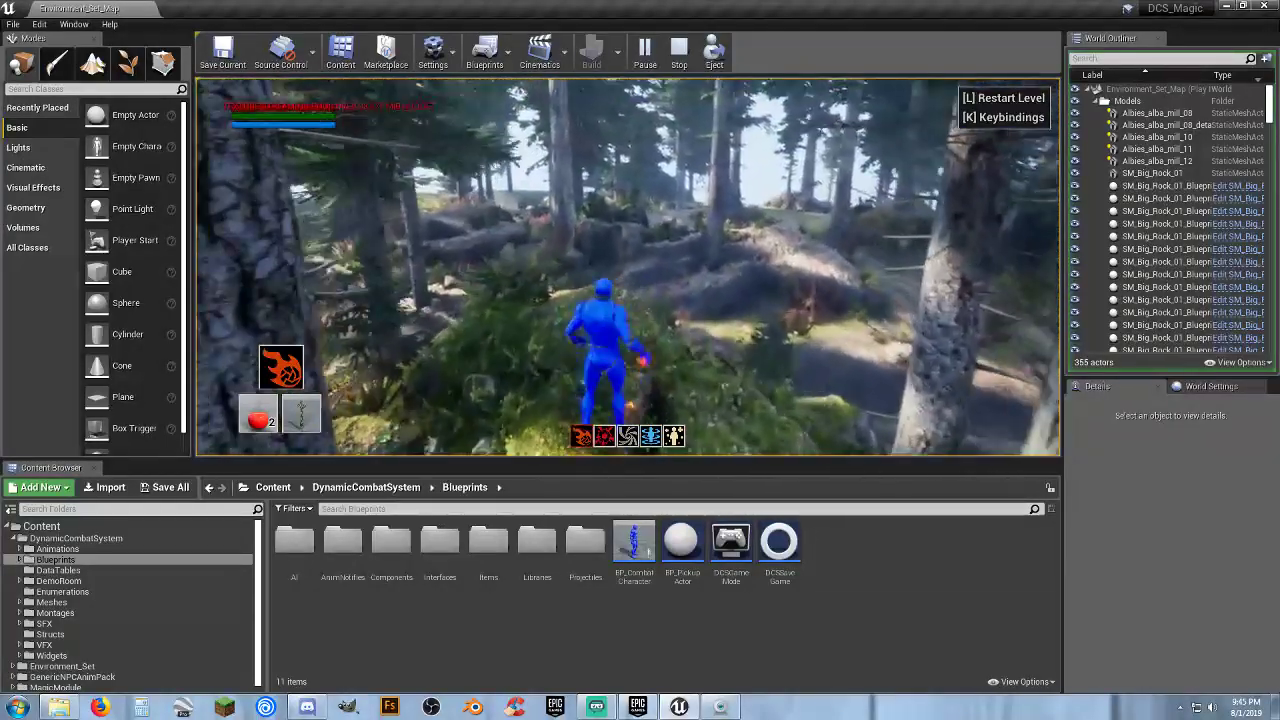
pyautogui.press('w')
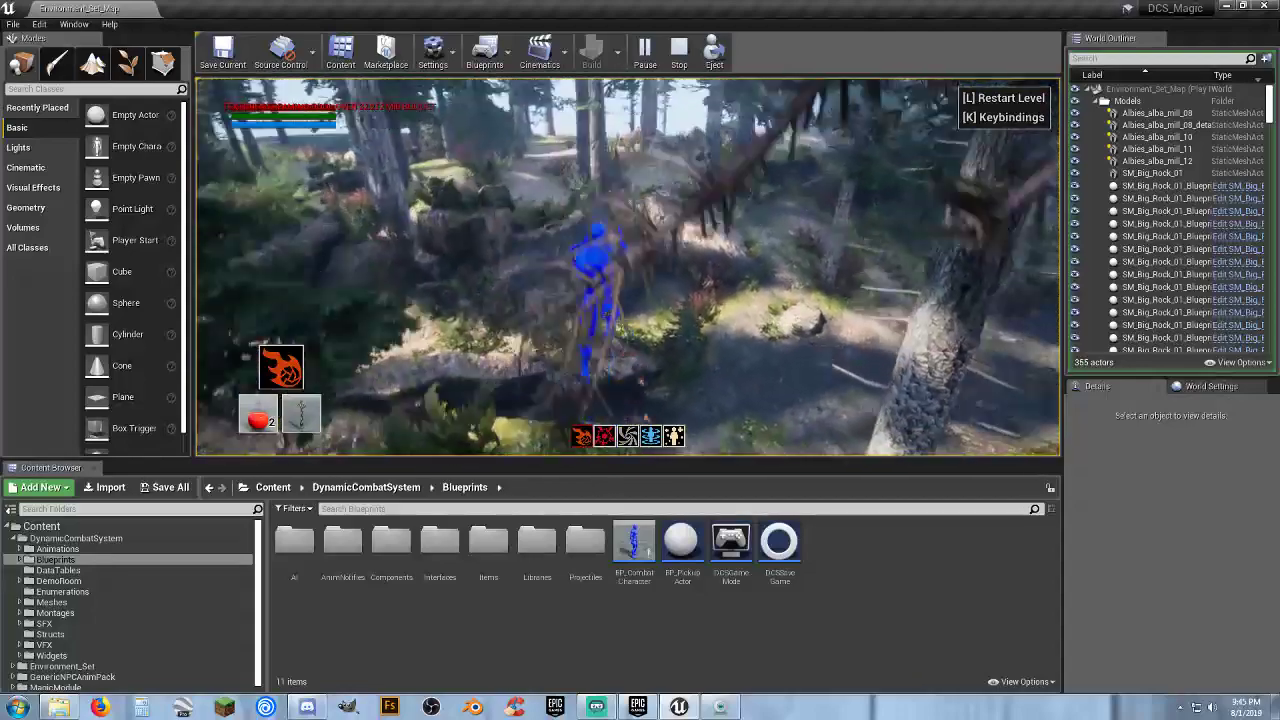
pyautogui.press('w')
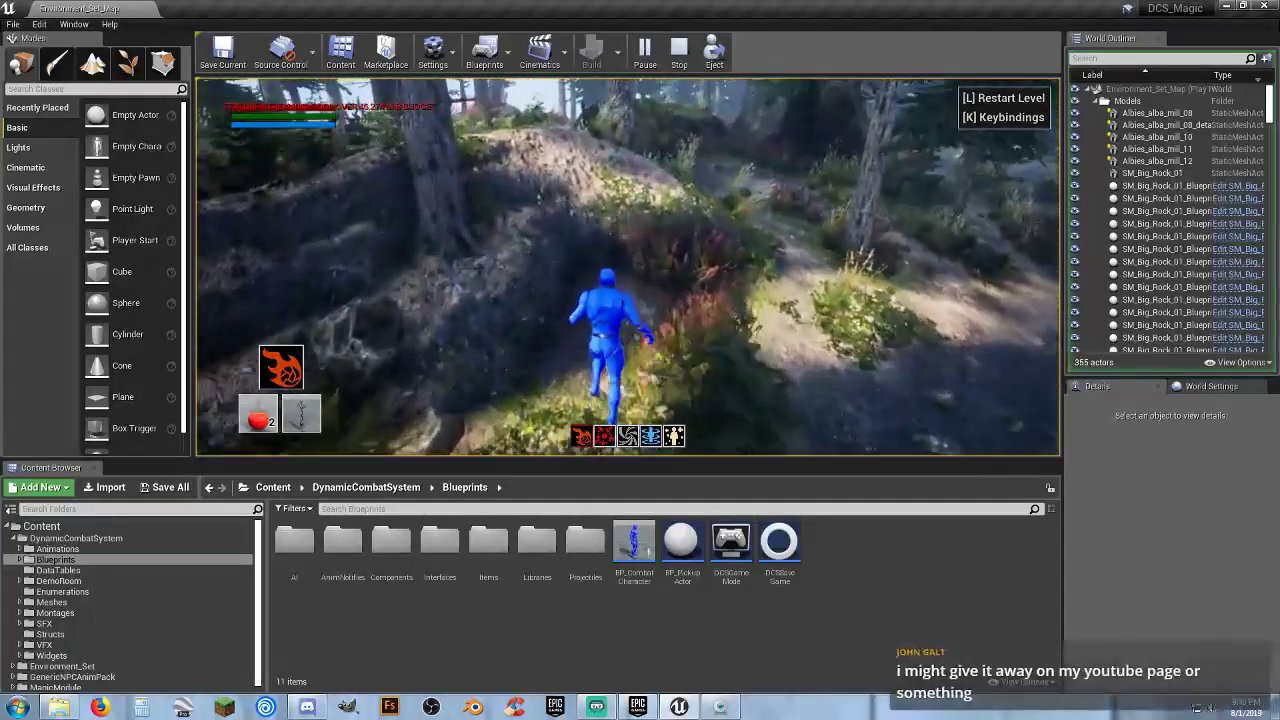
pyautogui.press('w')
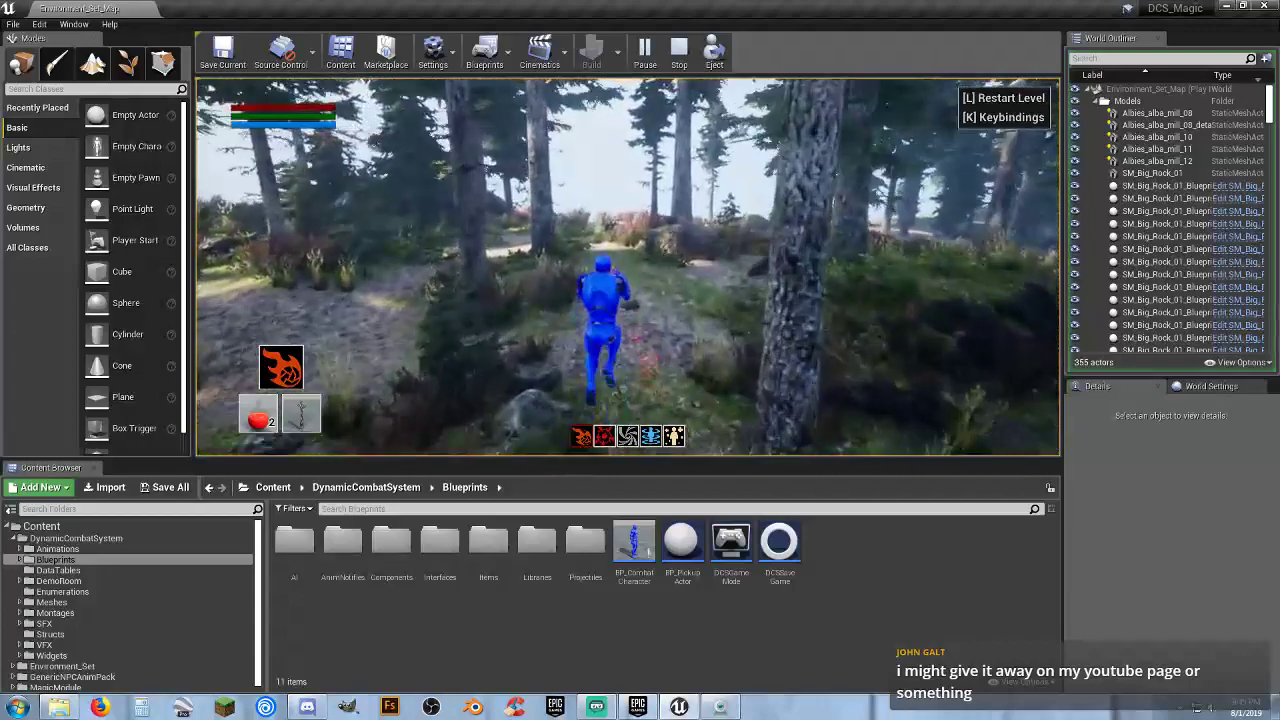
pyautogui.press('w')
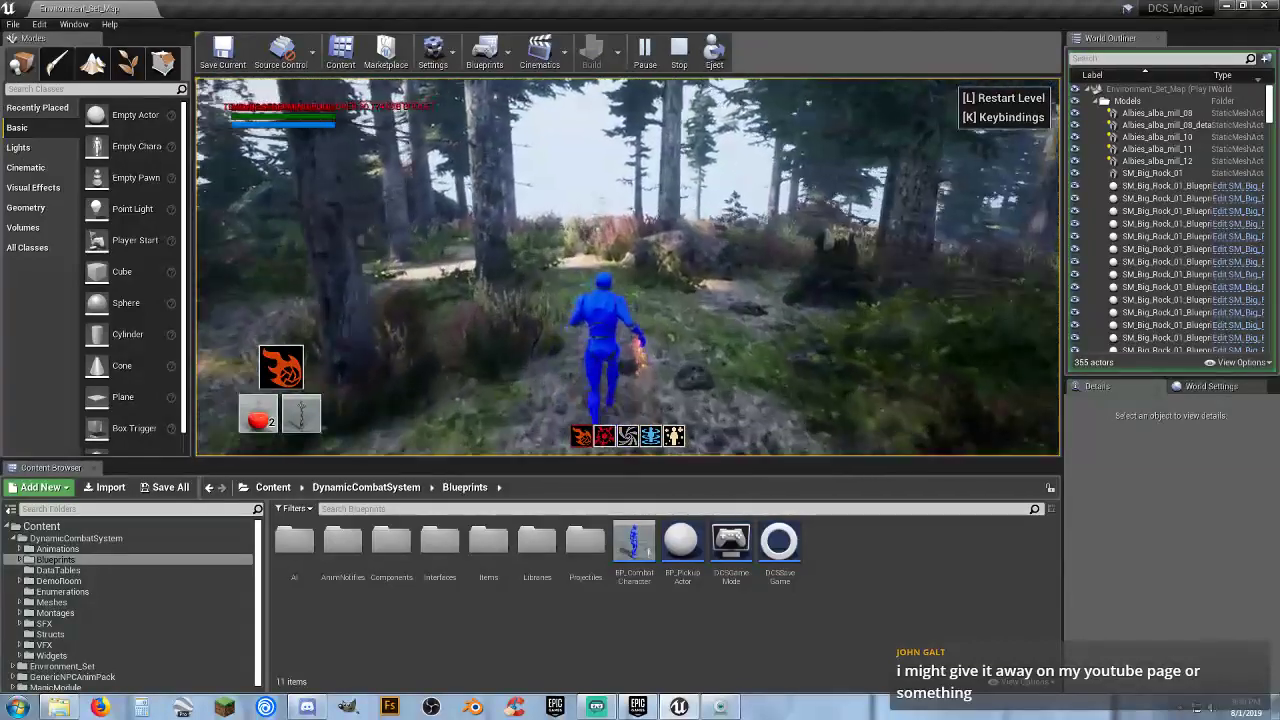
# Turn away from the clearing and run deep into the dense, shaded part of the forest
pyautogui.press('w')
pyautogui.press('w')
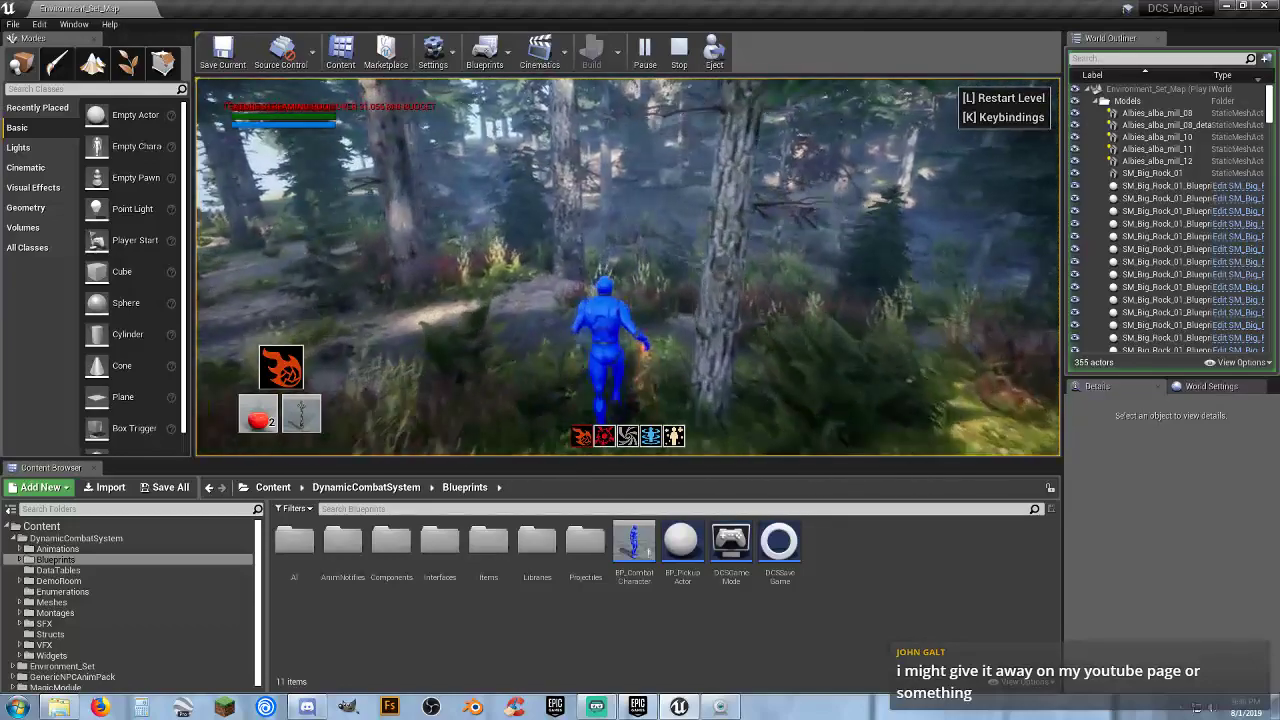
pyautogui.press('w')
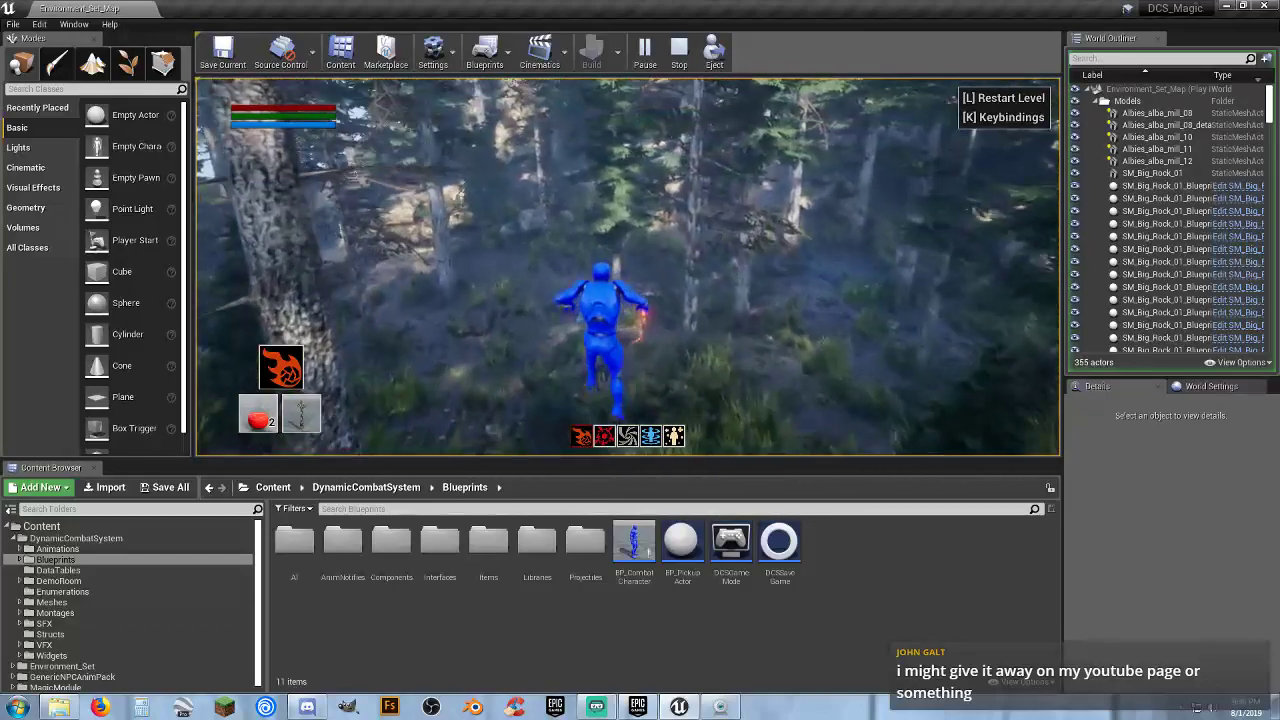
pyautogui.press('w')
pyautogui.press('w')
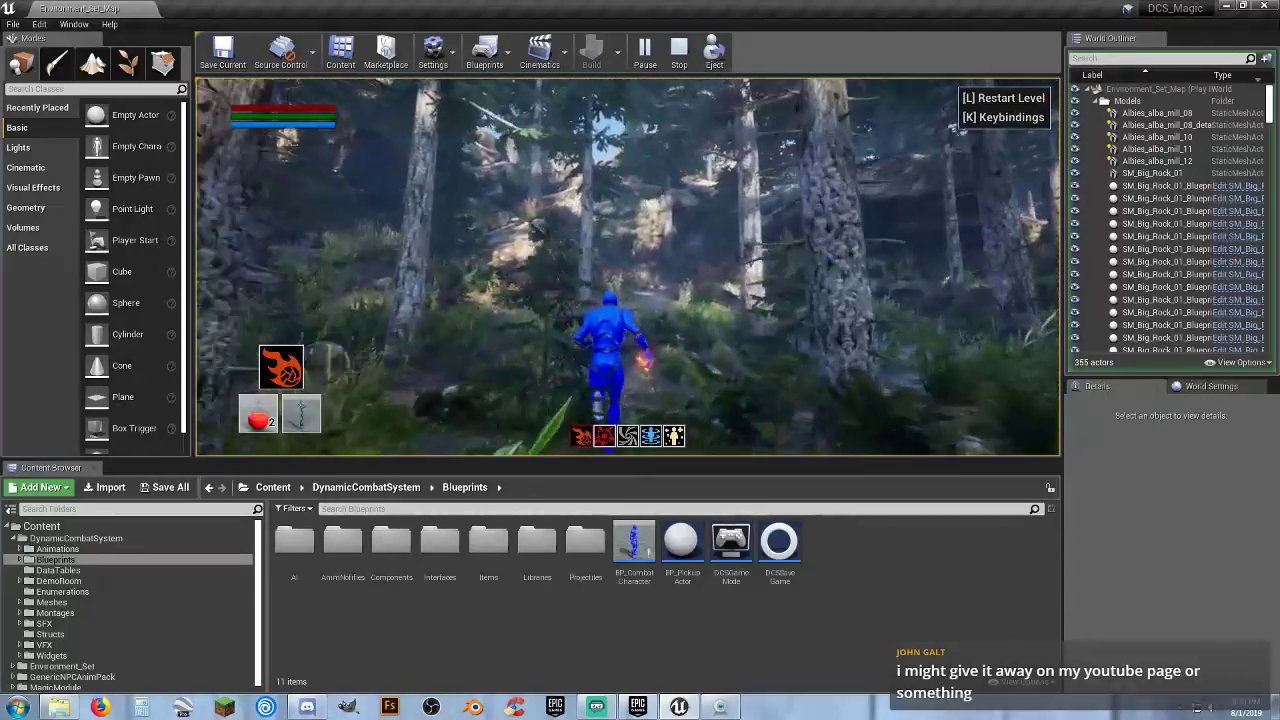
# Run the character through the shaded woods to the rock outcrop and jump up against its ledges
pyautogui.press('w')
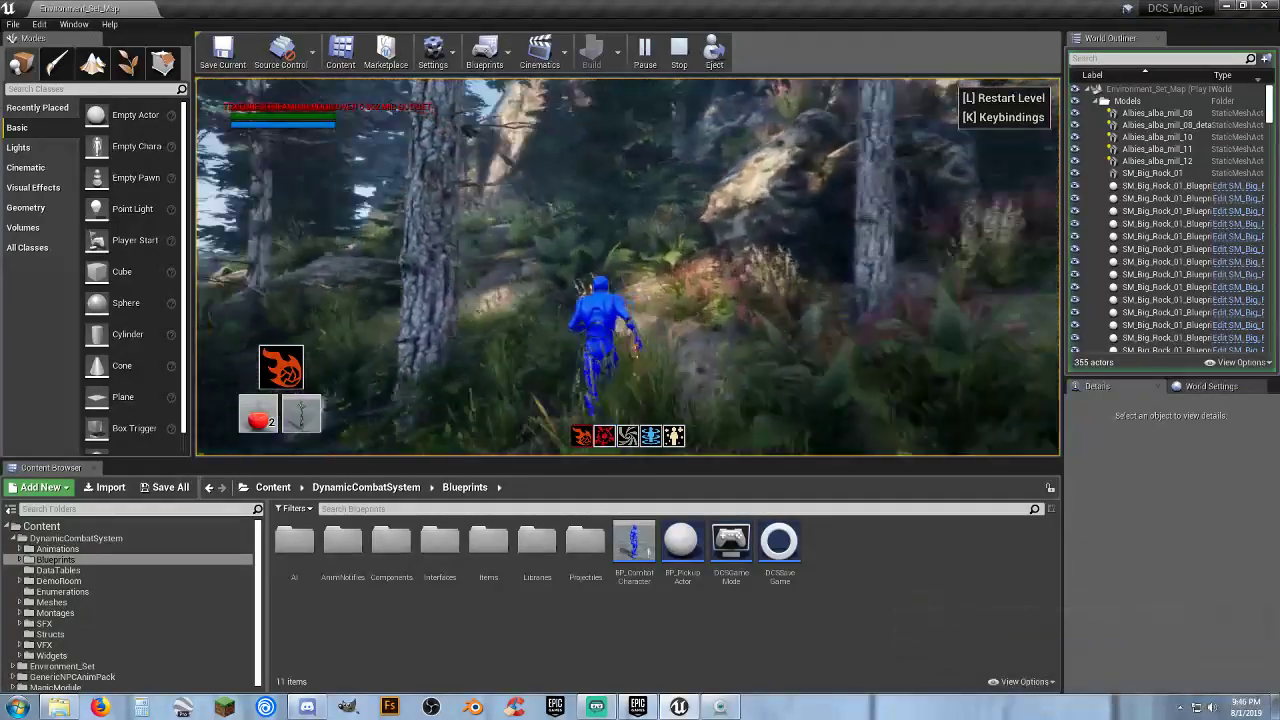
pyautogui.press('w')
pyautogui.press('w')
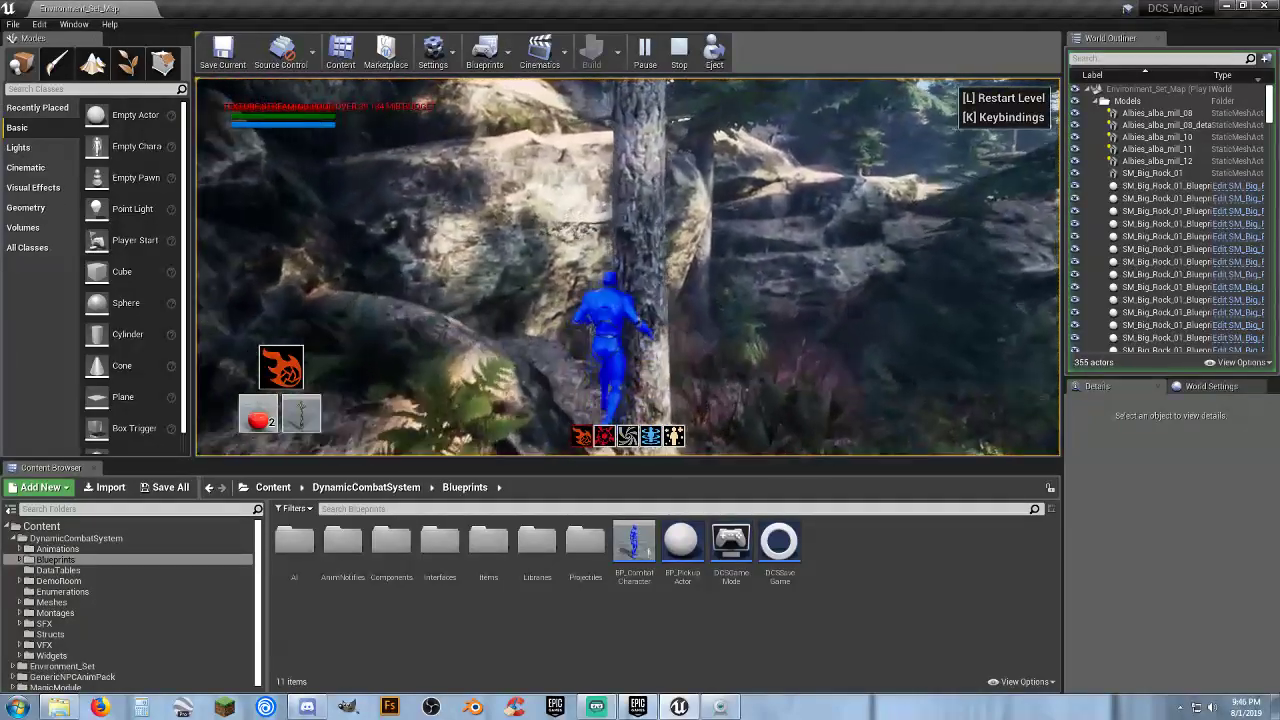
pyautogui.press('w')
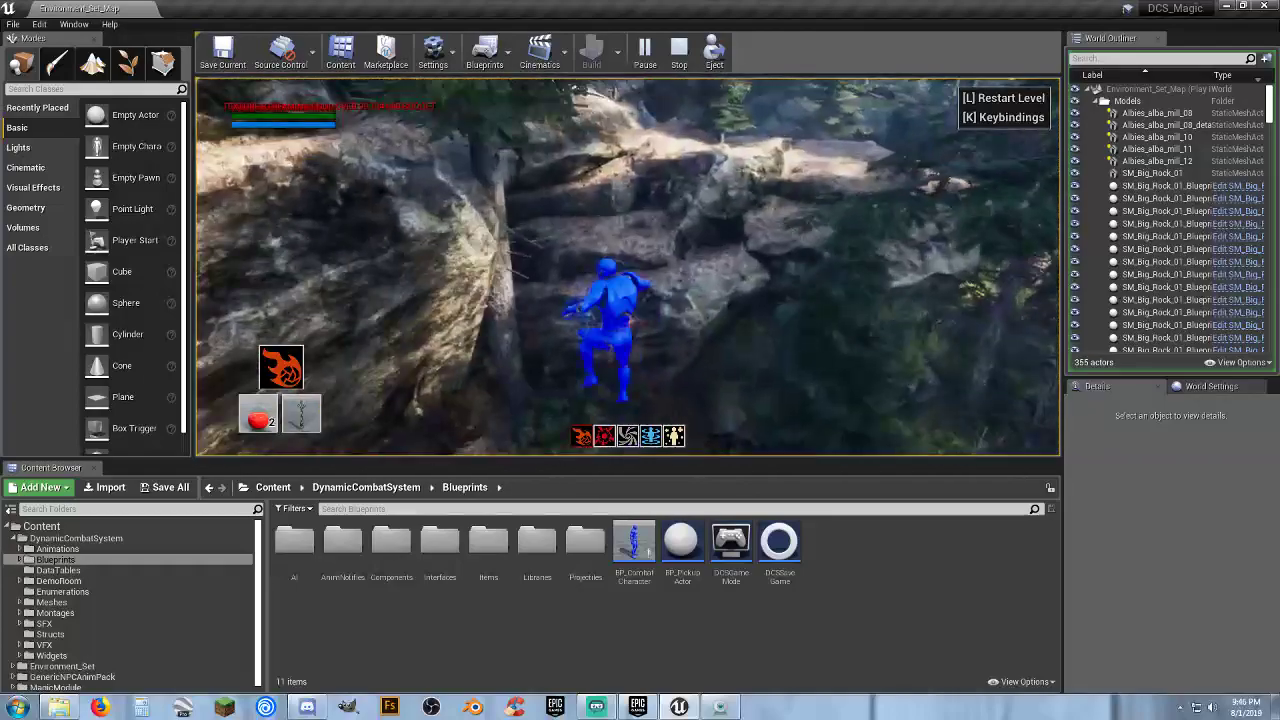
pyautogui.press('w')
pyautogui.press('space')
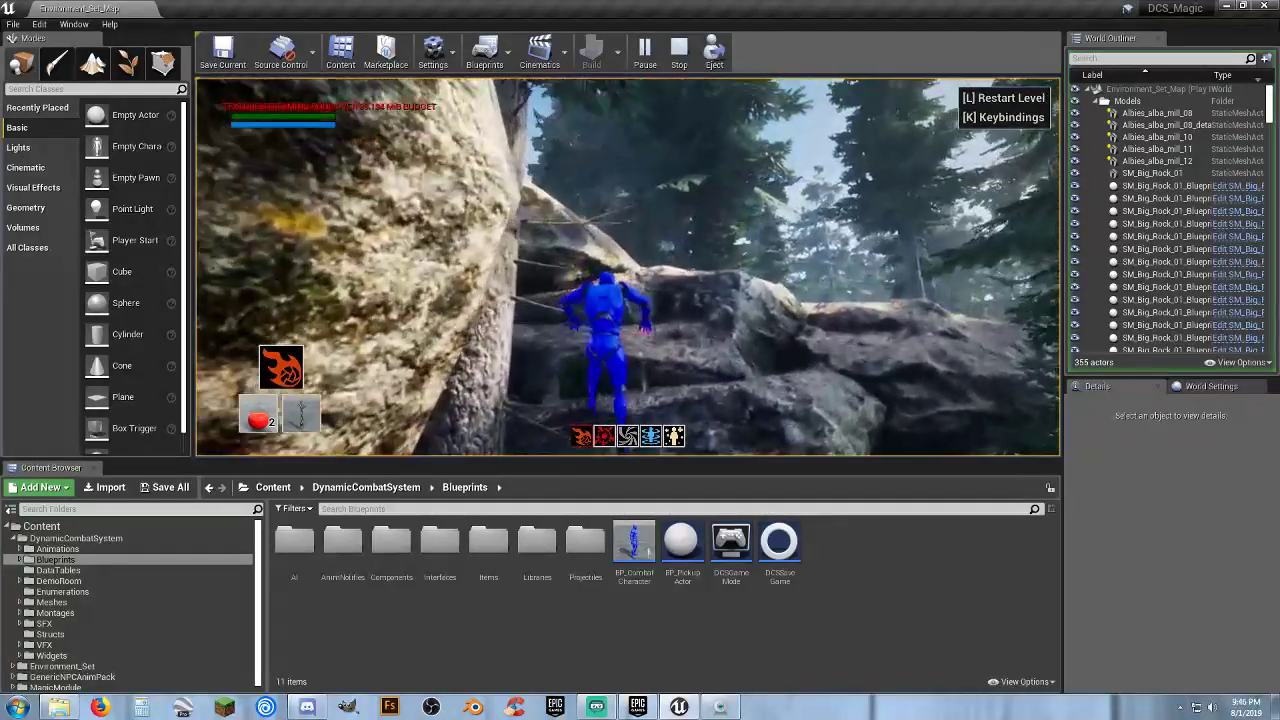
# Turn away from the ledges, run back among the trees, and cross the boulders onto the dirt path
pyautogui.press('w')
pyautogui.press('w')
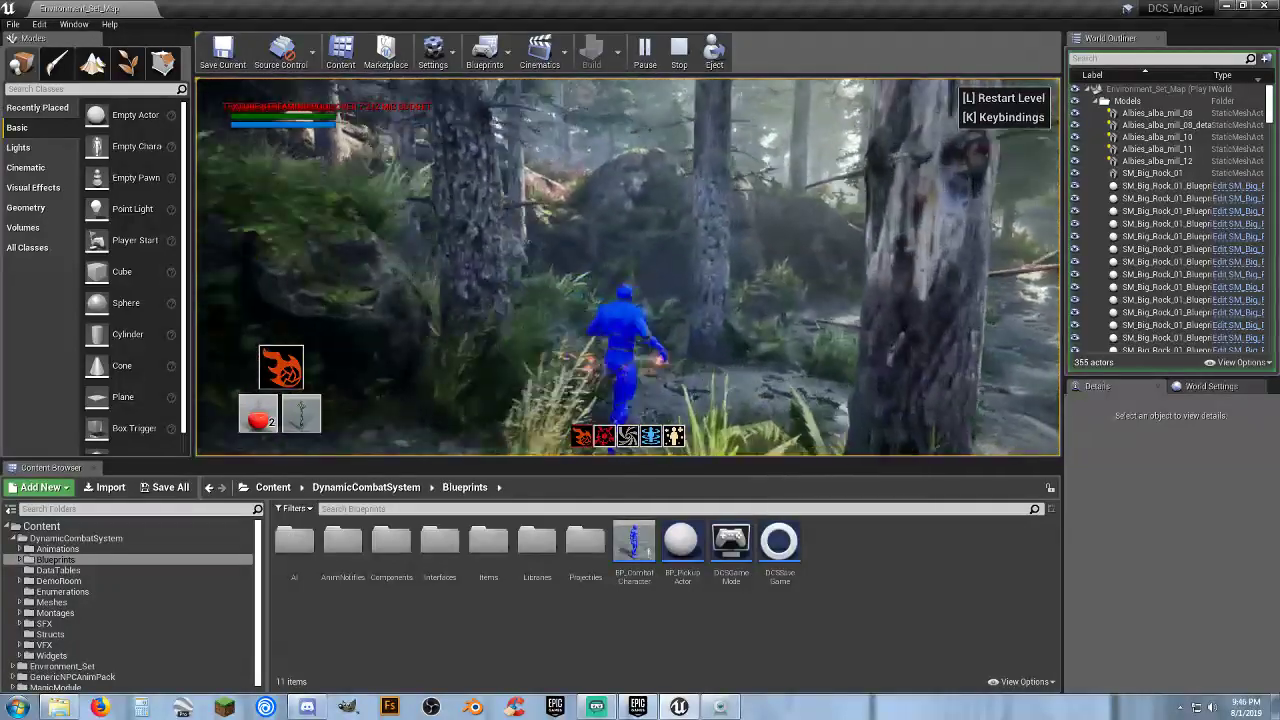
pyautogui.press('w')
pyautogui.press('w')
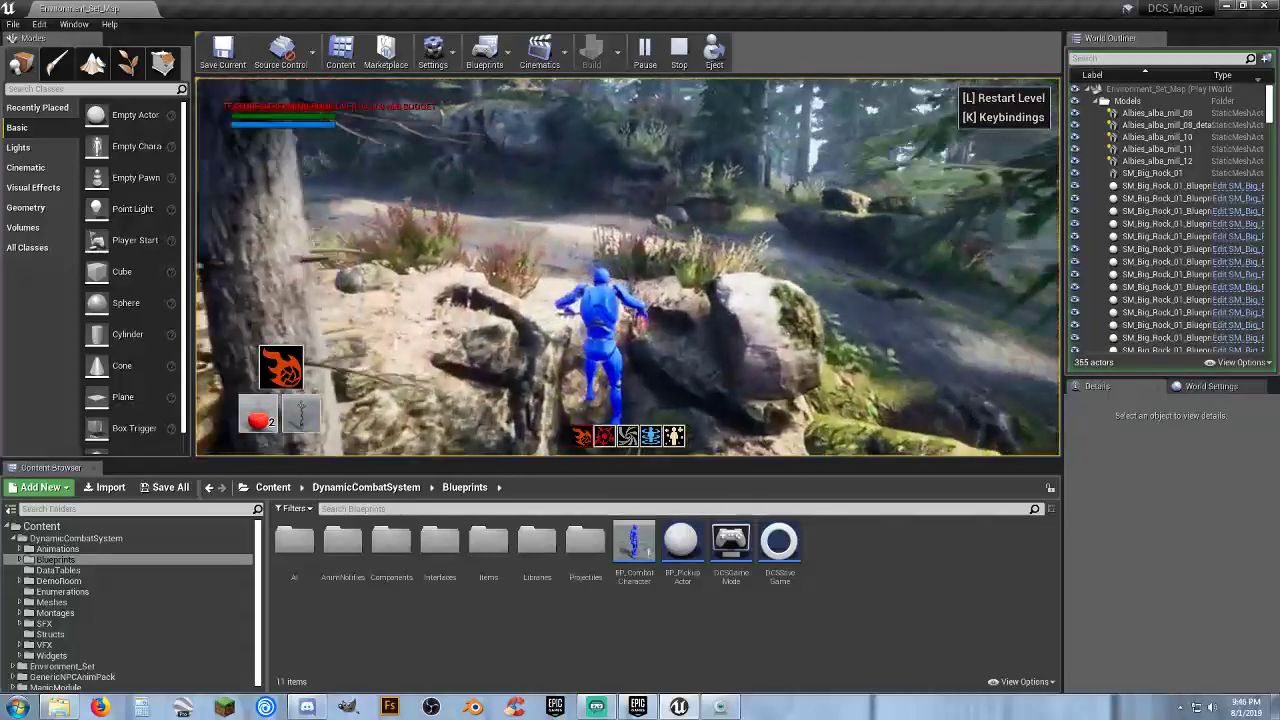
pyautogui.press('w')
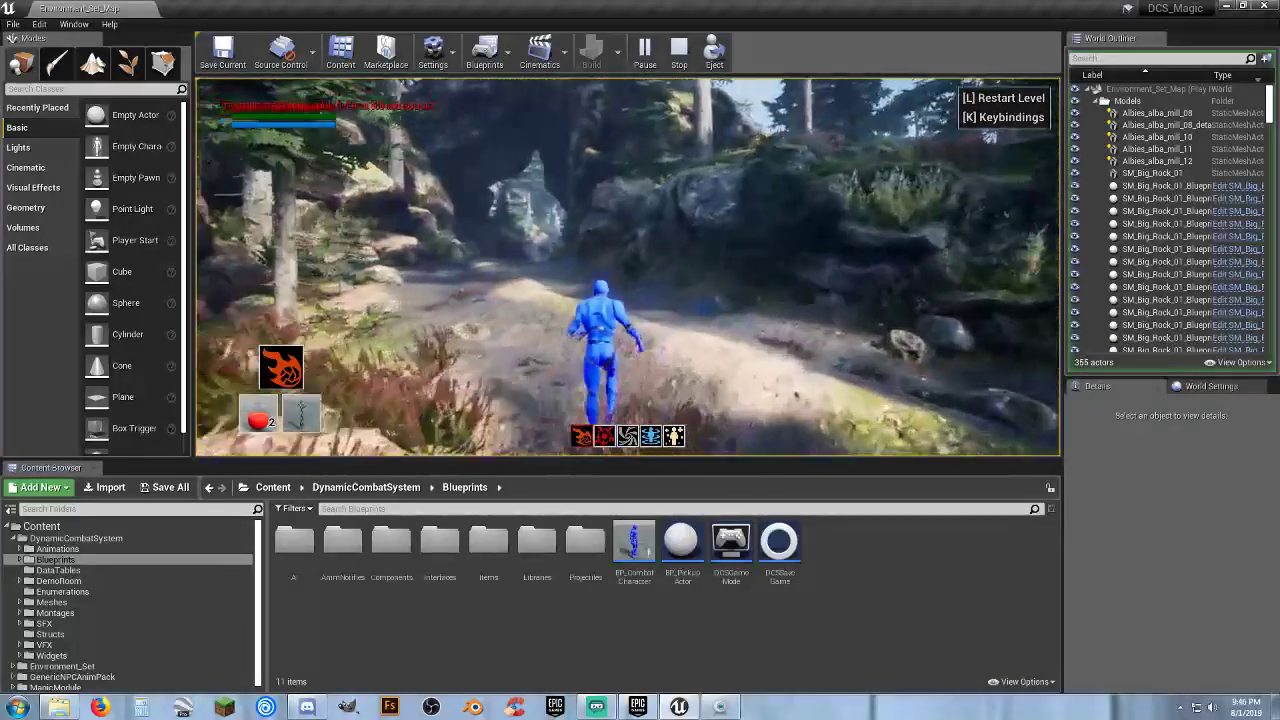
pyautogui.press('w')
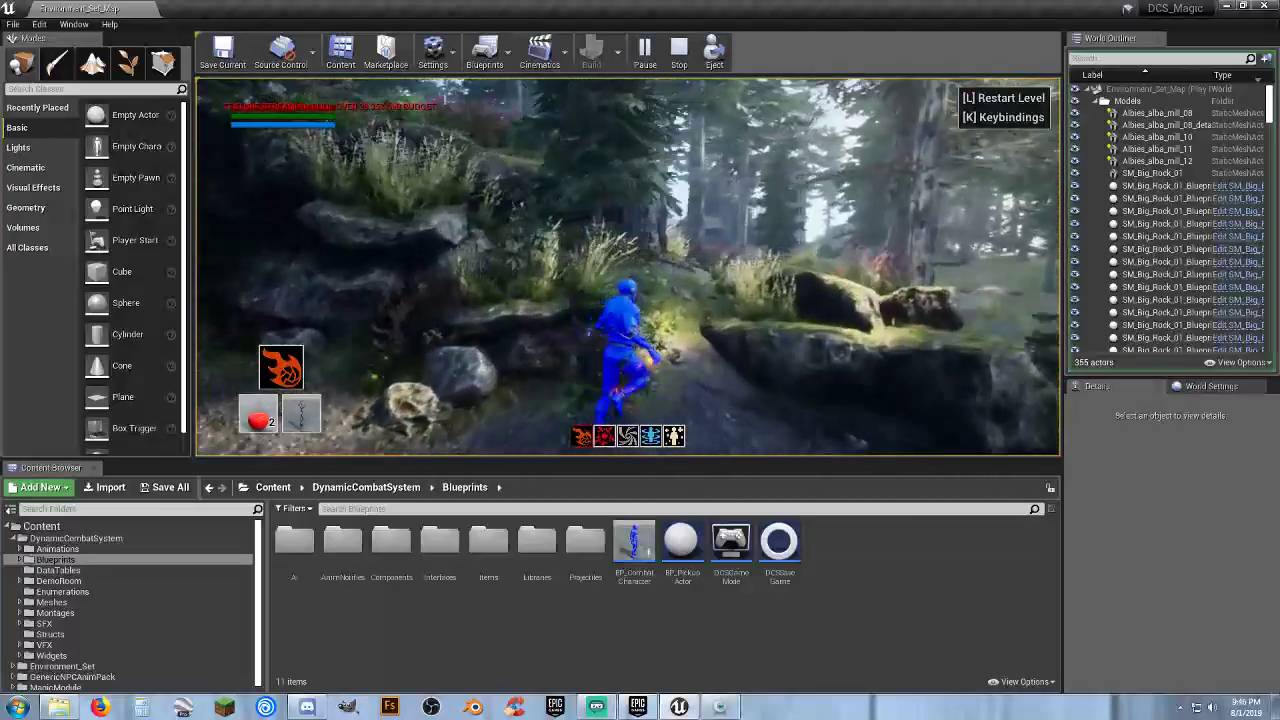
# Leave the dirt path past the dense fir and run over the mossy rocks toward the cliff
pyautogui.press('w')
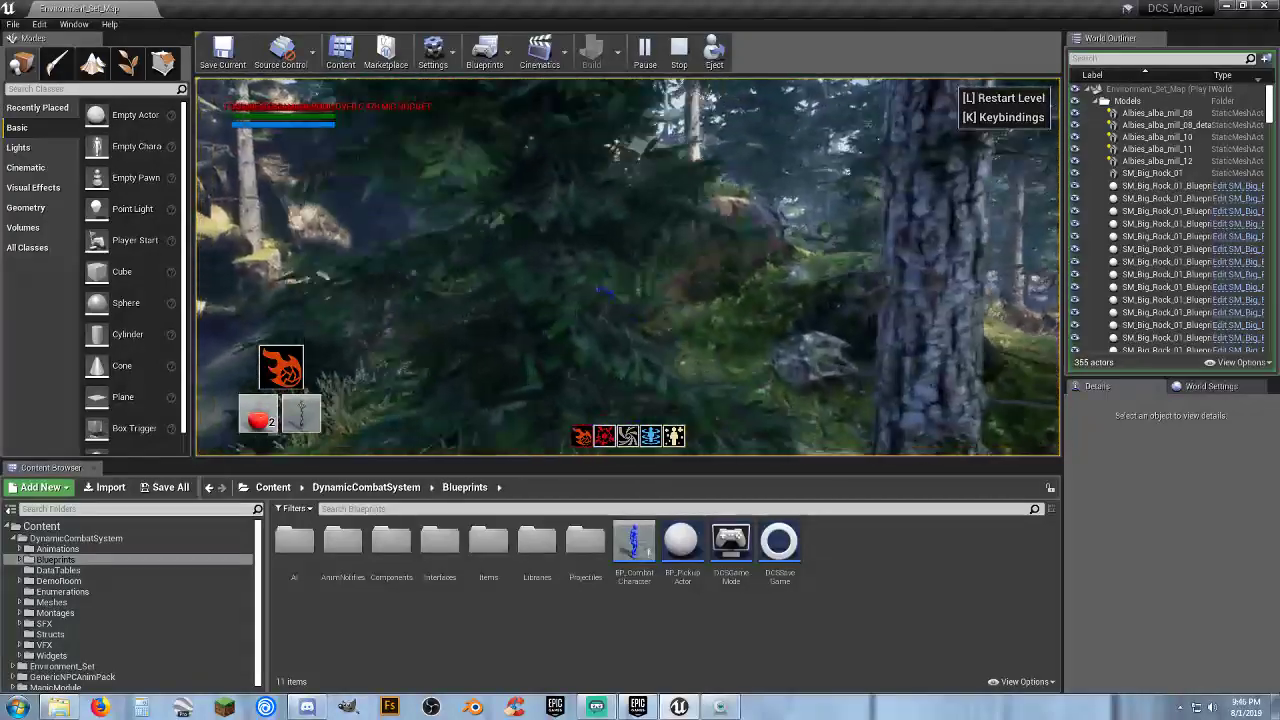
pyautogui.press('w')
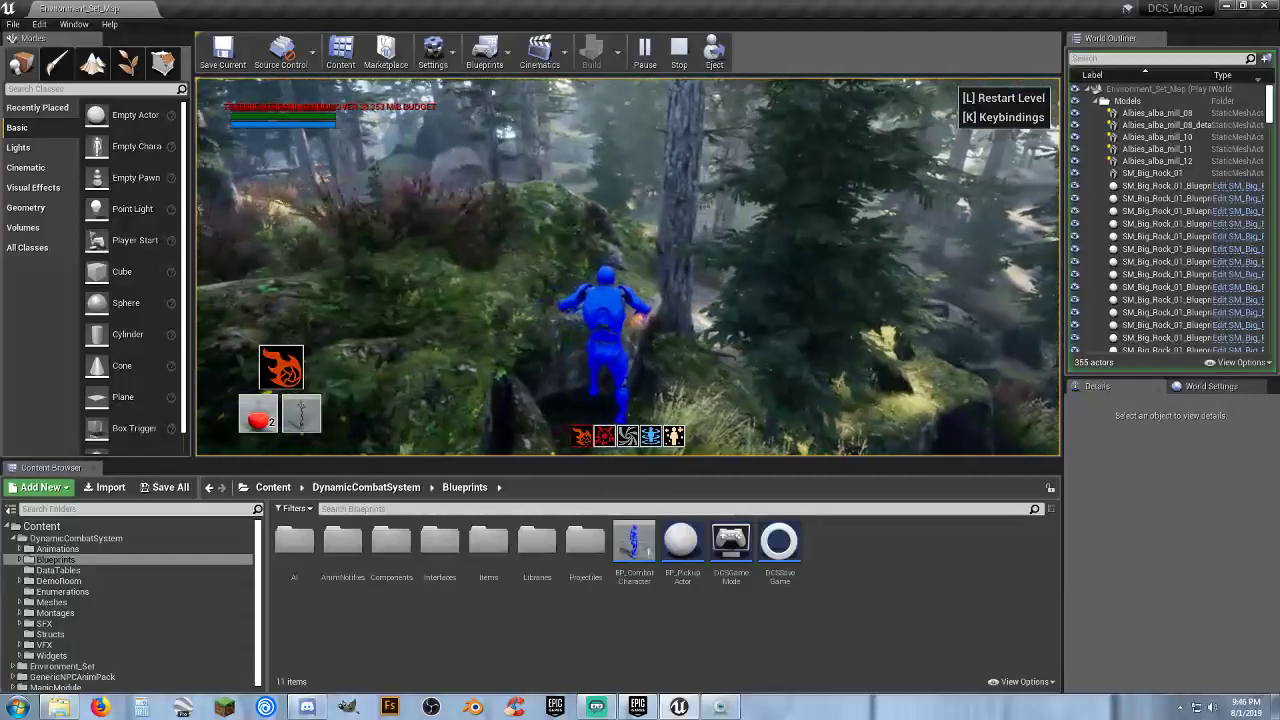
pyautogui.press('w')
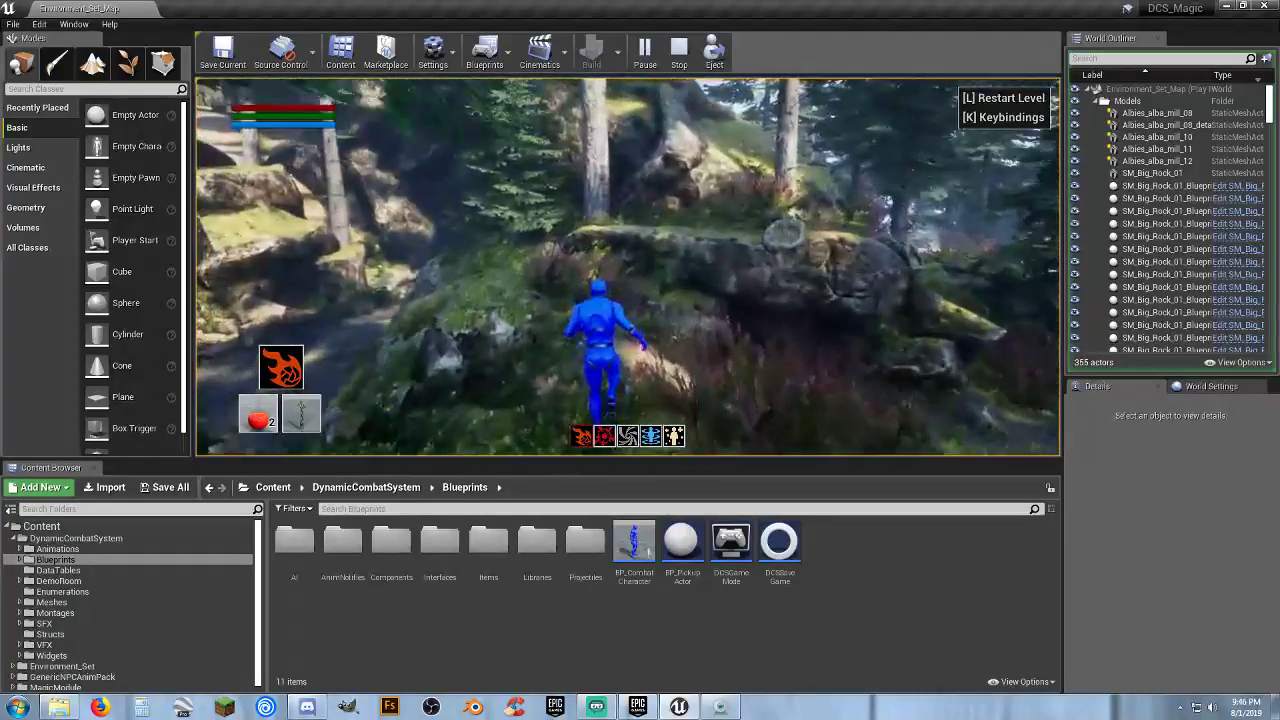
pyautogui.press('w')
pyautogui.press('w')
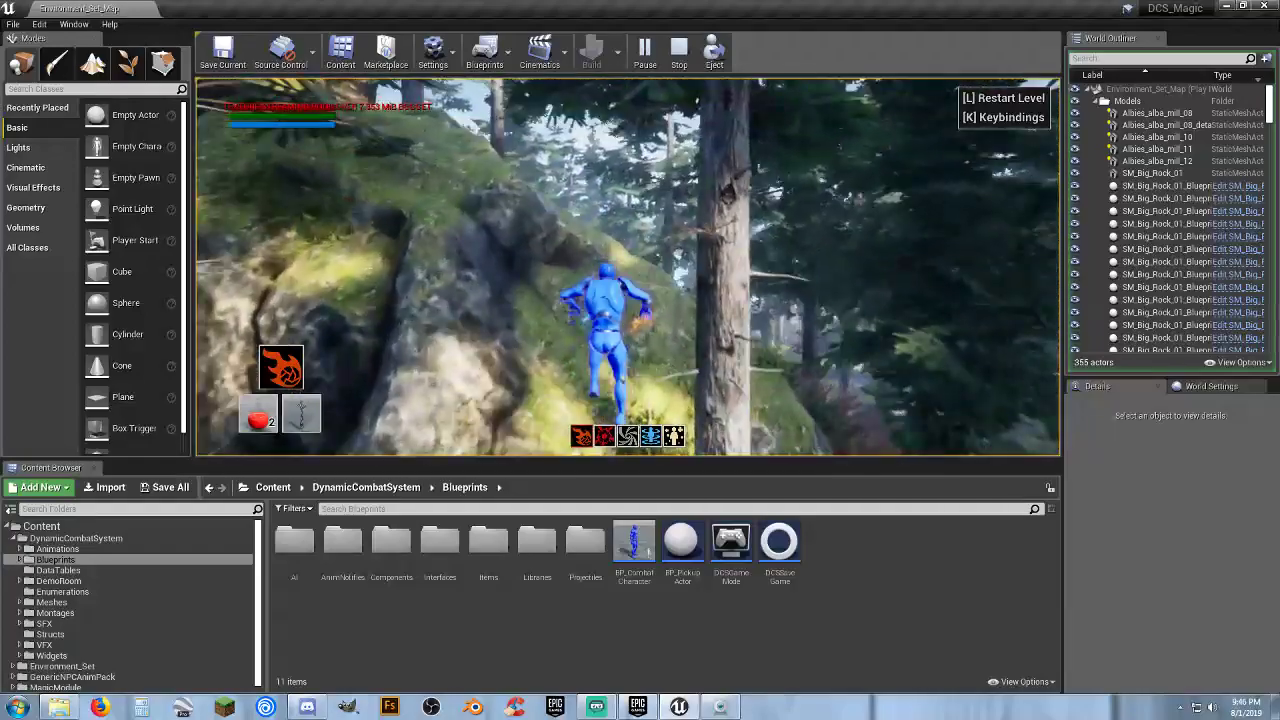
# Climb the steep mossy cliff beside the tall pine up to the rounded boulder top
pyautogui.press('w')
pyautogui.press('w')
pyautogui.press('w')
pyautogui.press('w')
pyautogui.press('w')
pyautogui.press('w')
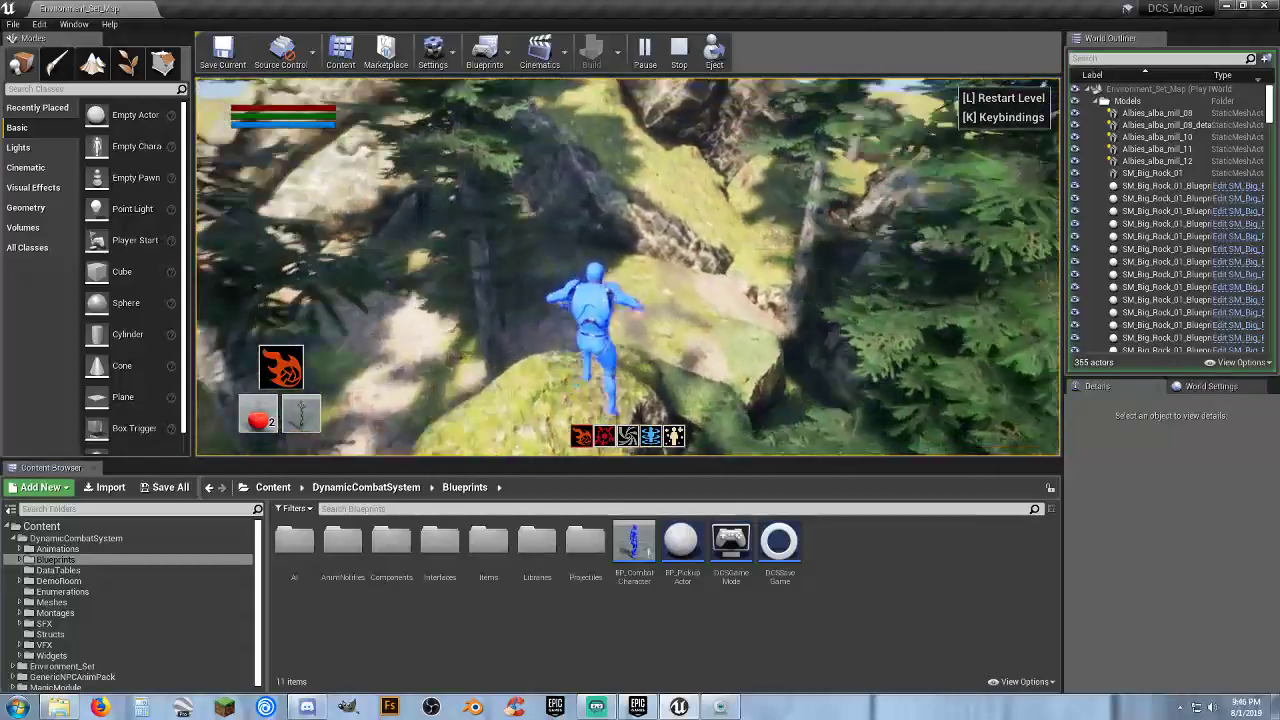
# Run from the boulder top up the sunlit grassy slope between the large overhanging rocks
pyautogui.press('w')
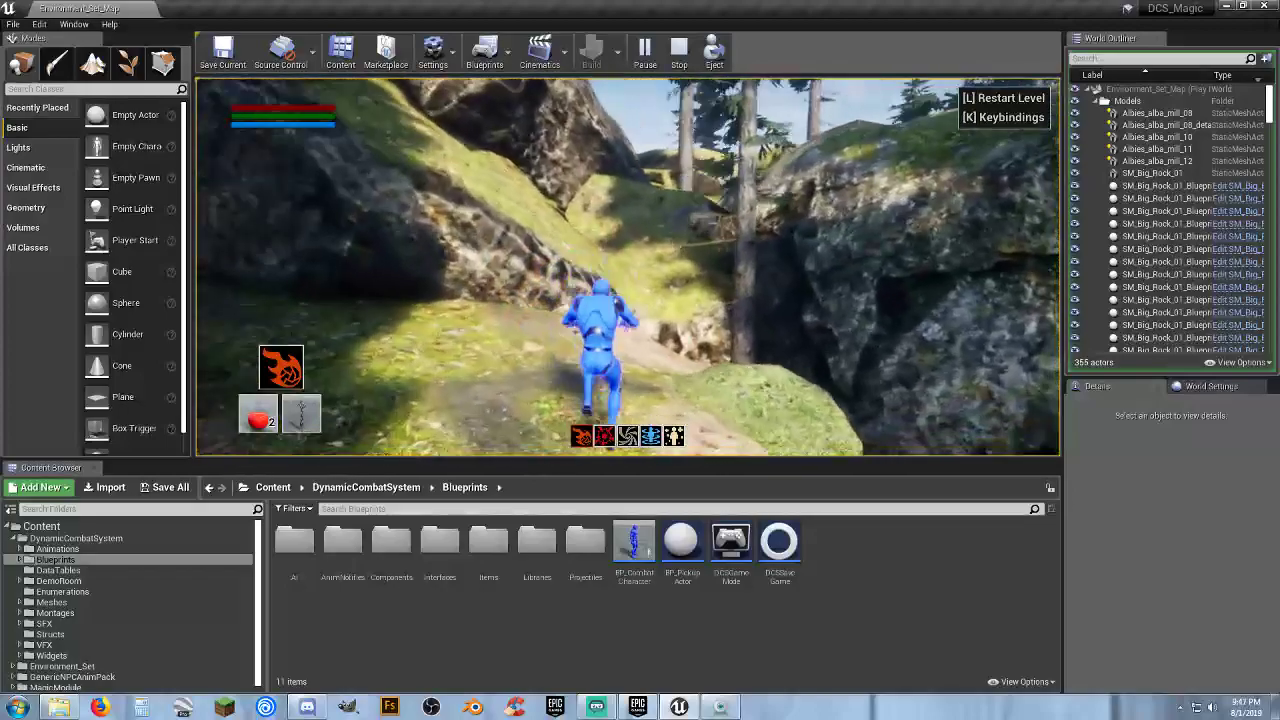
pyautogui.press('w')
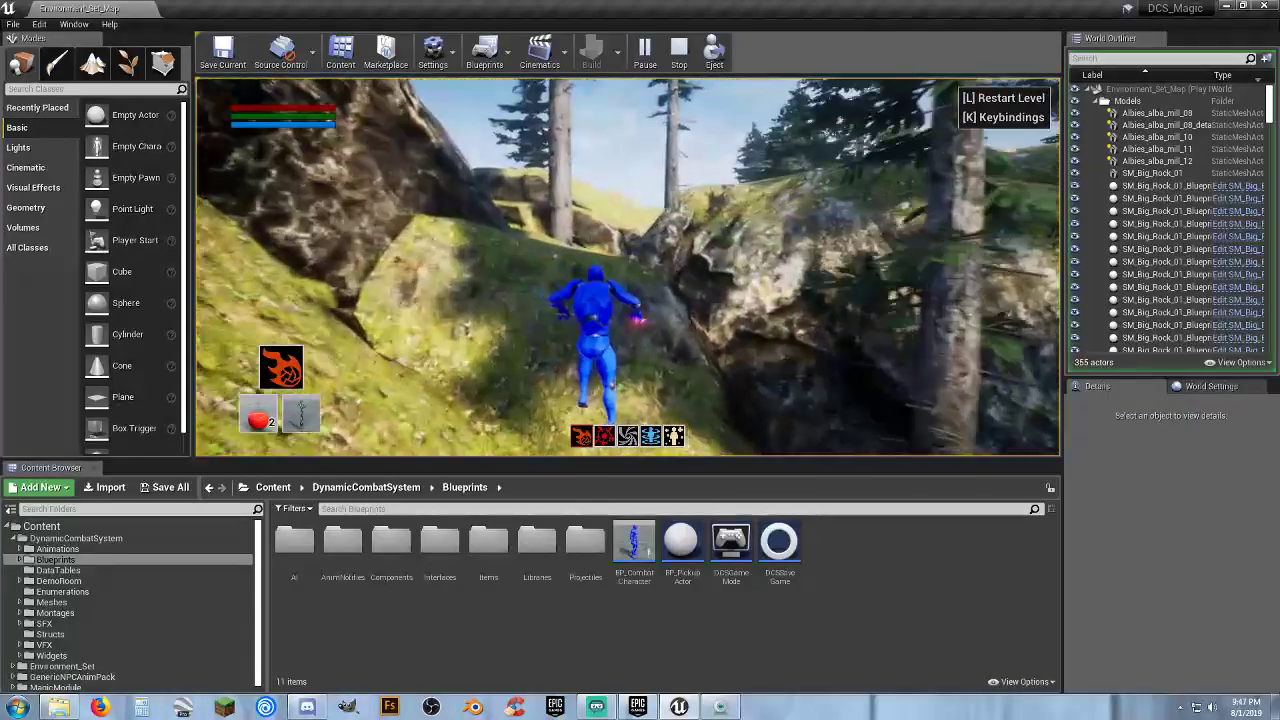
pyautogui.press('w')
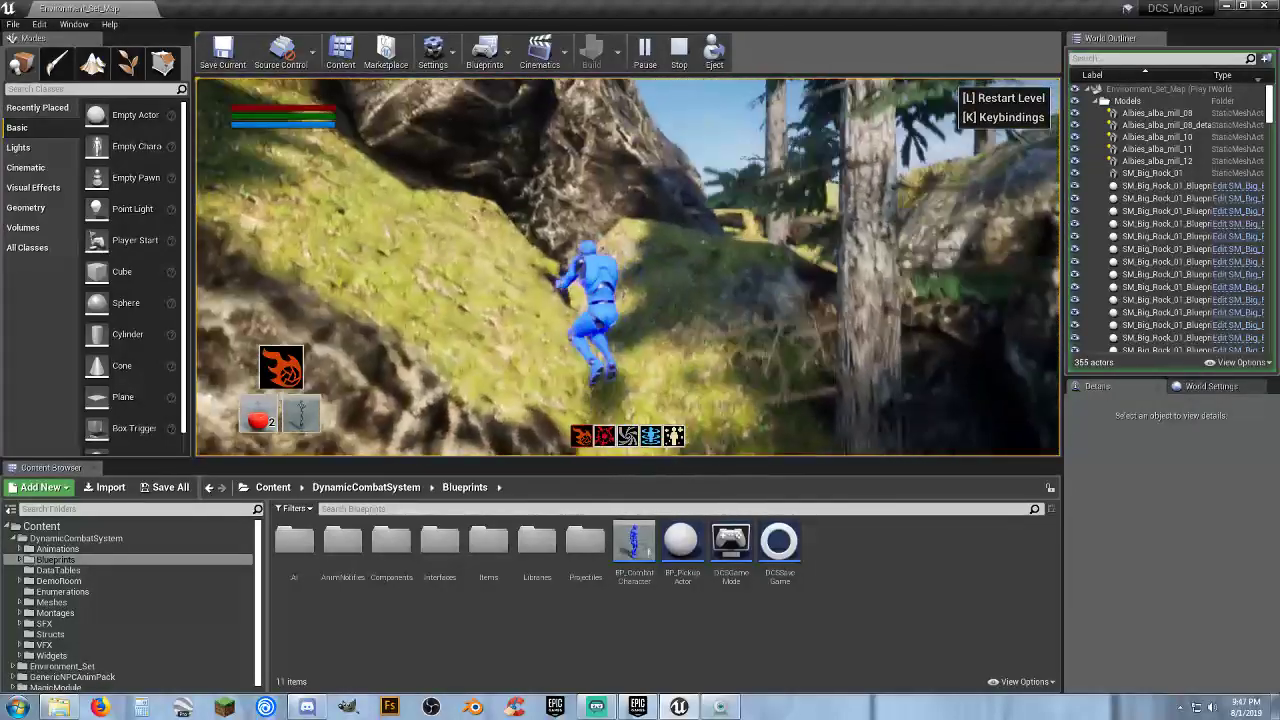
pyautogui.press('w')
pyautogui.press('w')
pyautogui.press('w')
# Follow the hillside trail alongside the huge boulders and climb toward the grassy ridge
pyautogui.press('w')
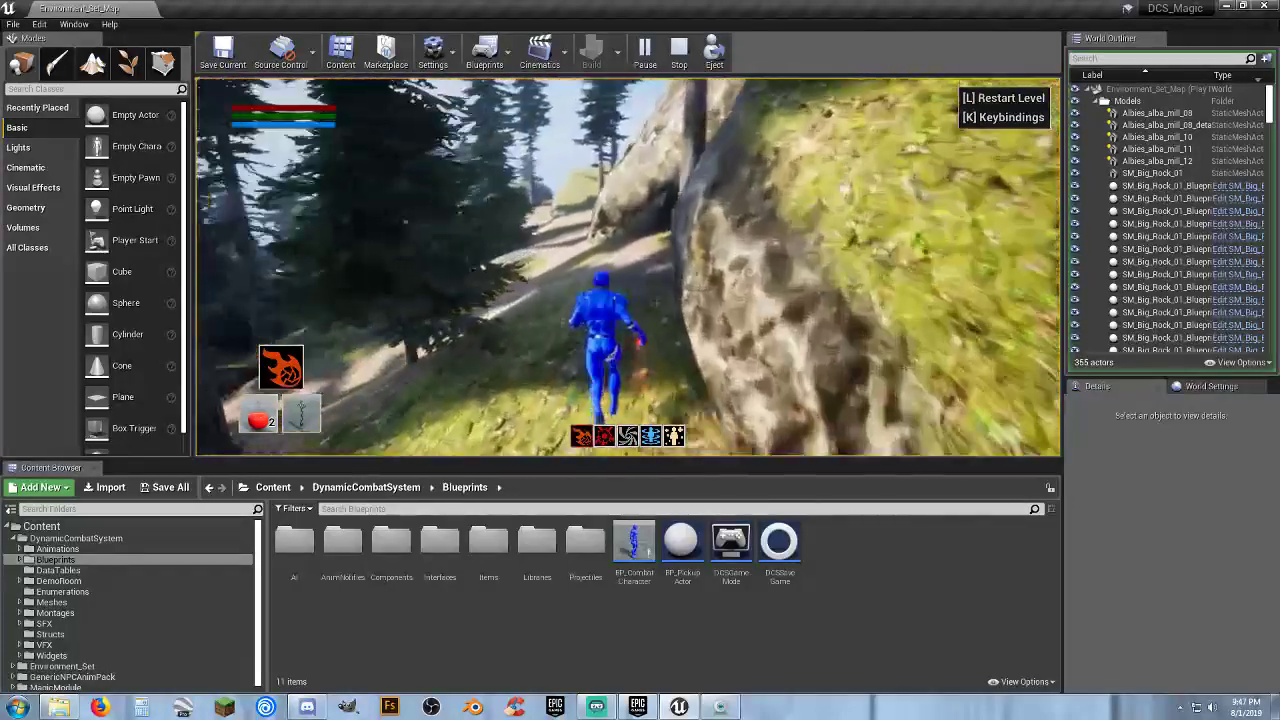
pyautogui.press('w')
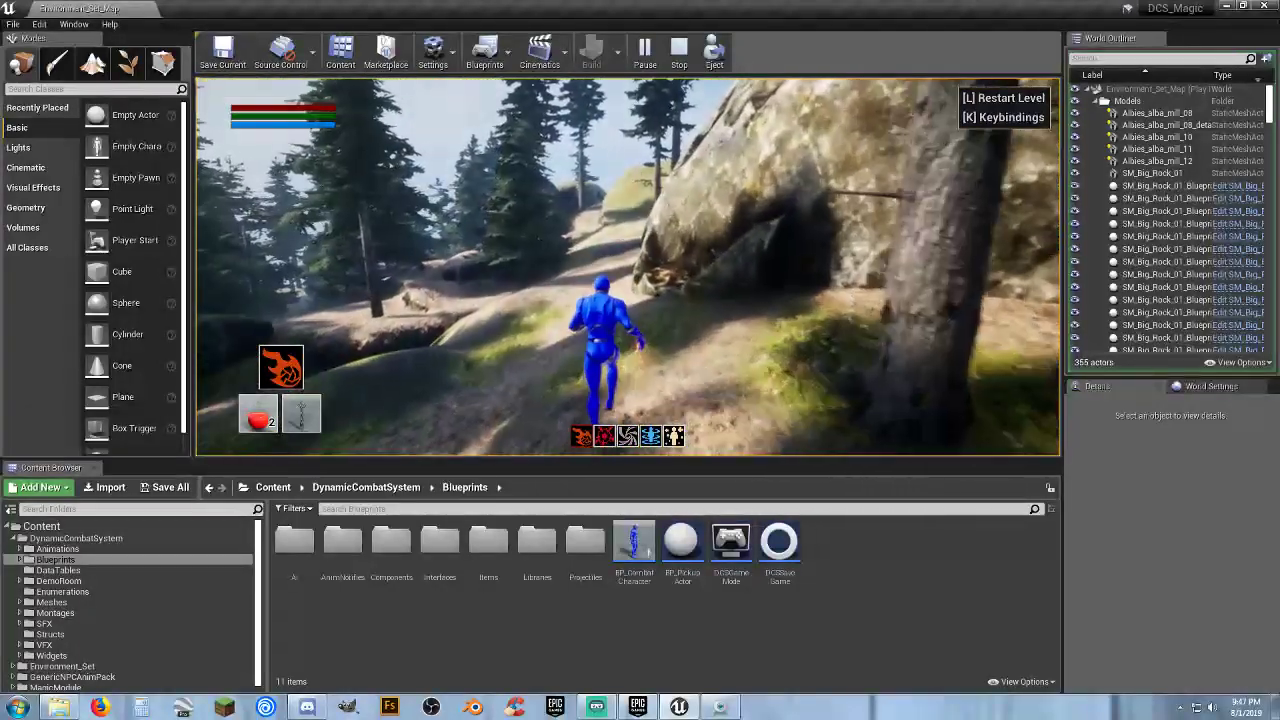
pyautogui.press('w')
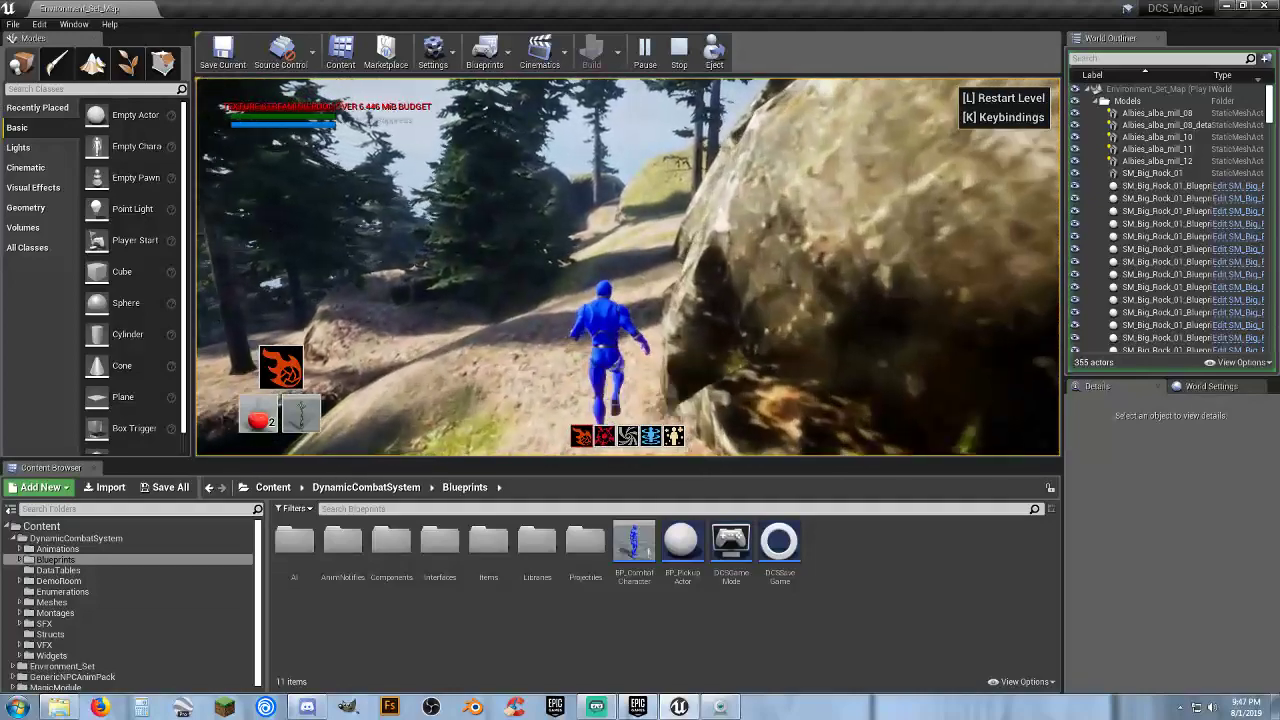
pyautogui.press('w')
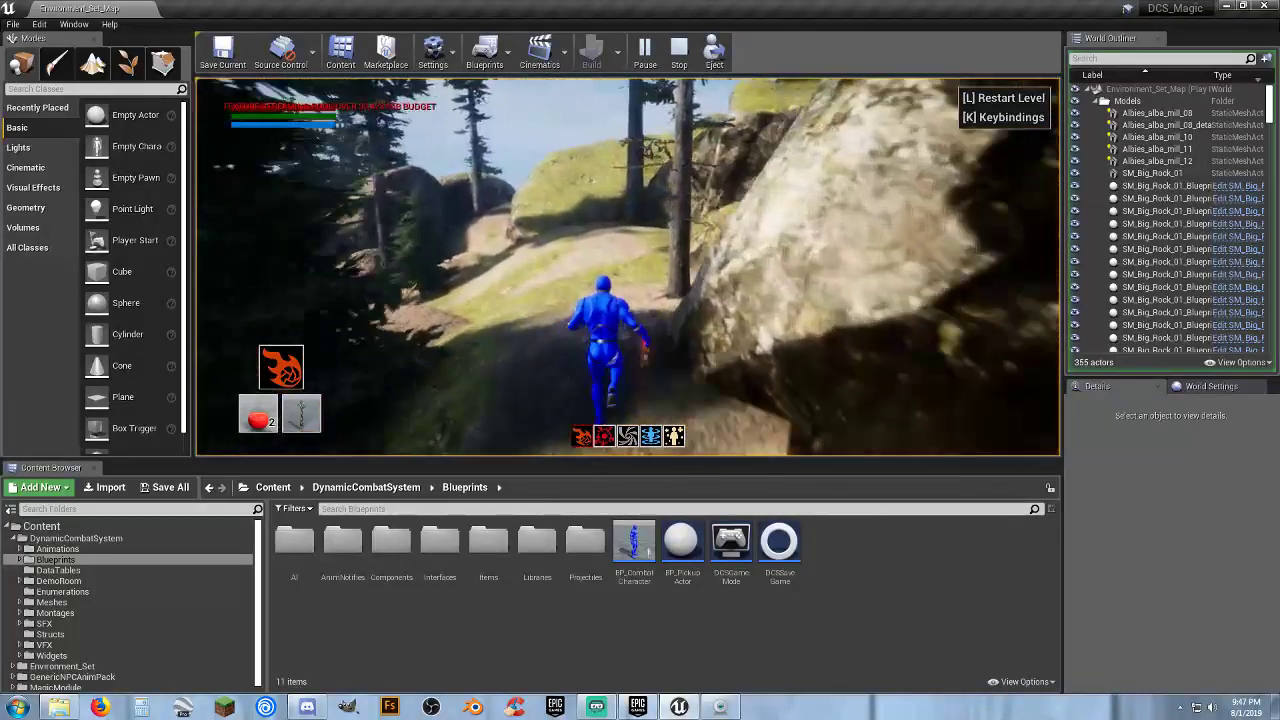
pyautogui.press('w')
pyautogui.press('w')
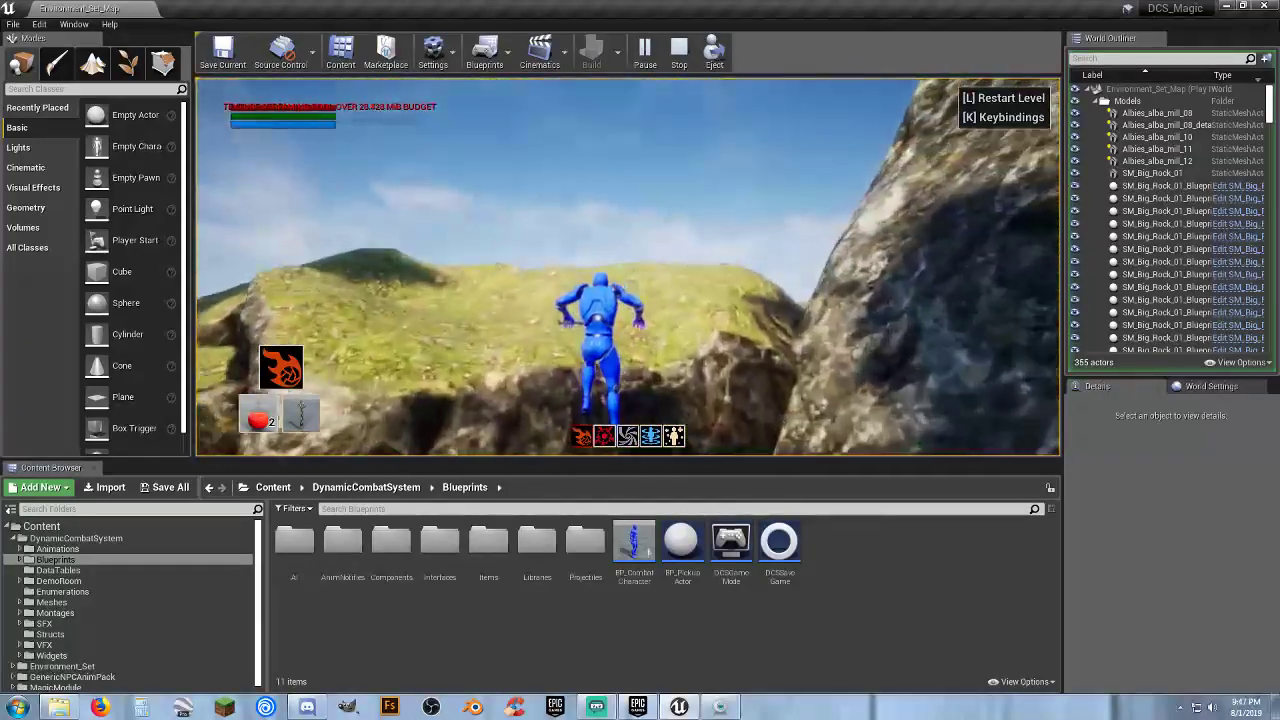
# Climb over the grassy ridge and mossy rocks, and jump off at the edge of the terrain
pyautogui.press('w')
pyautogui.press('w')
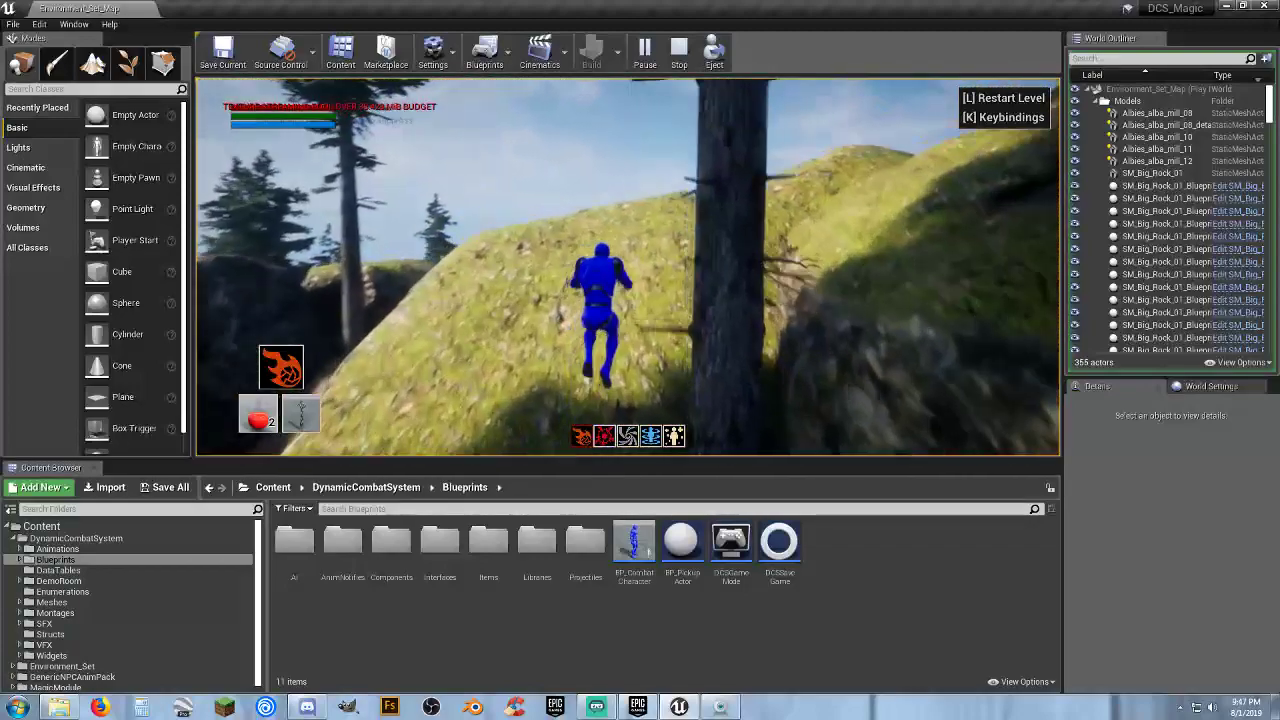
pyautogui.press('w')
pyautogui.press('w')
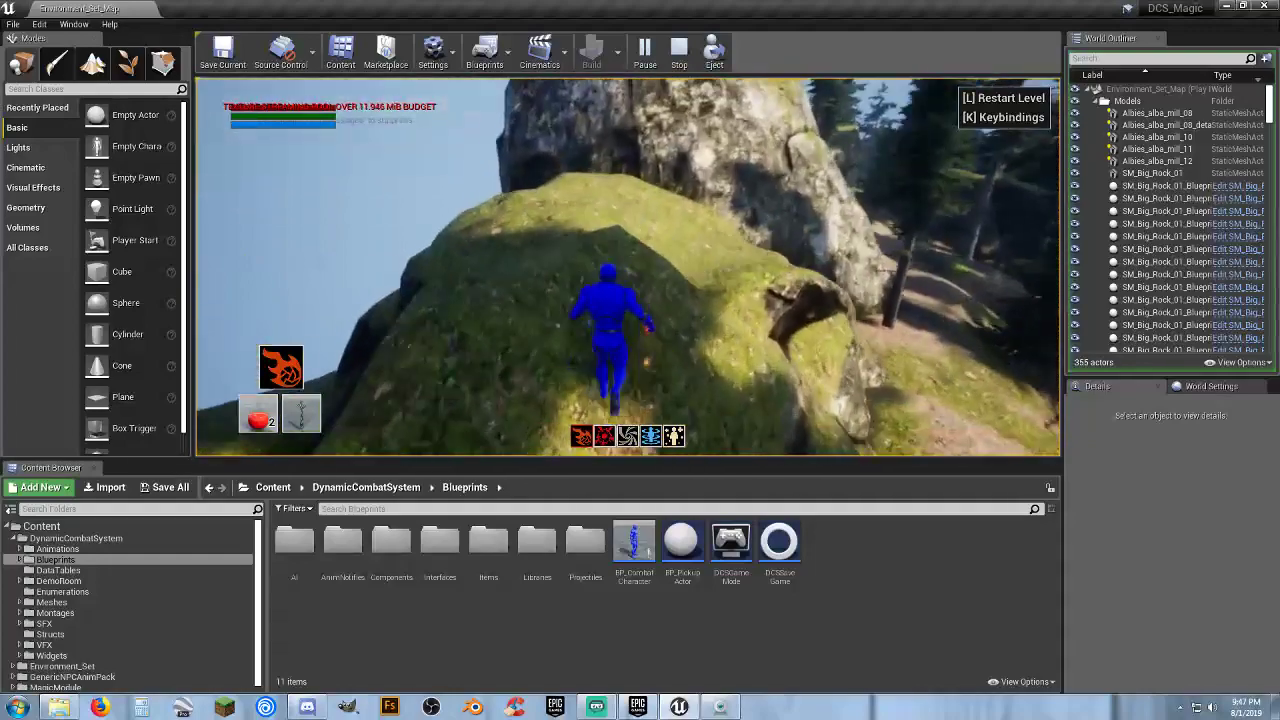
pyautogui.press('w')
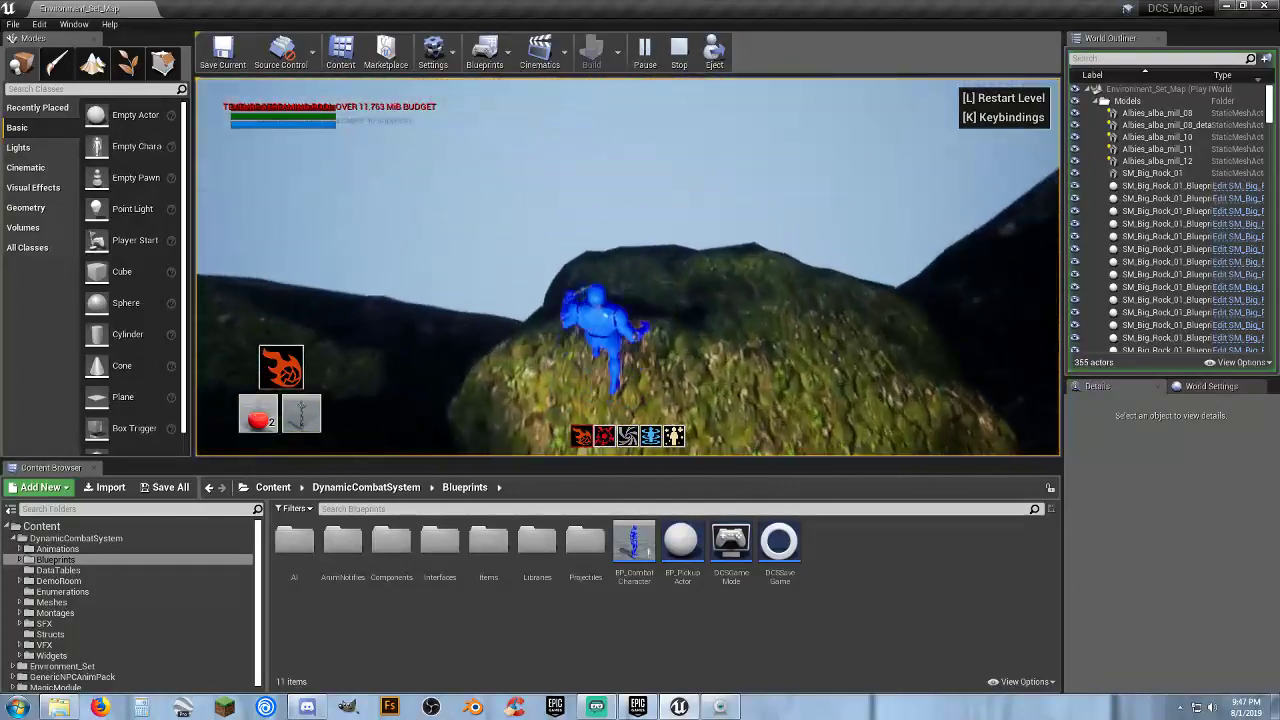
pyautogui.press('space')
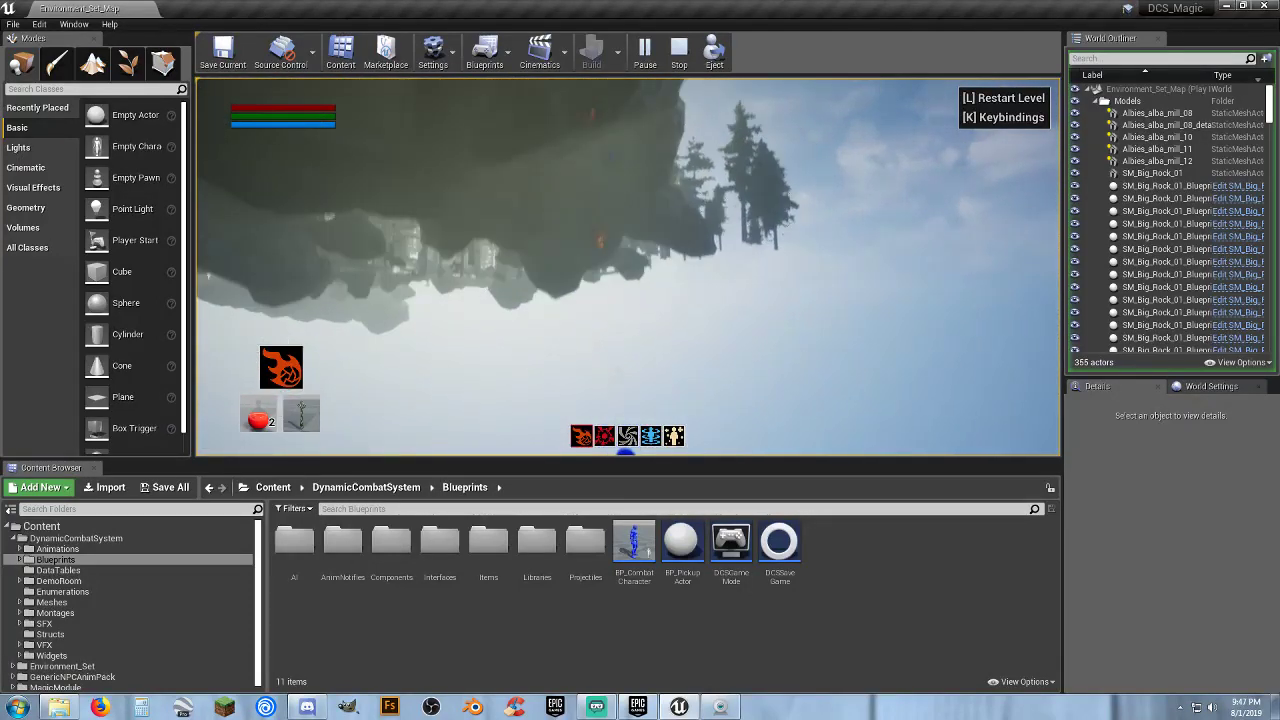
# Restart the level and end the play session
pyautogui.press('l')
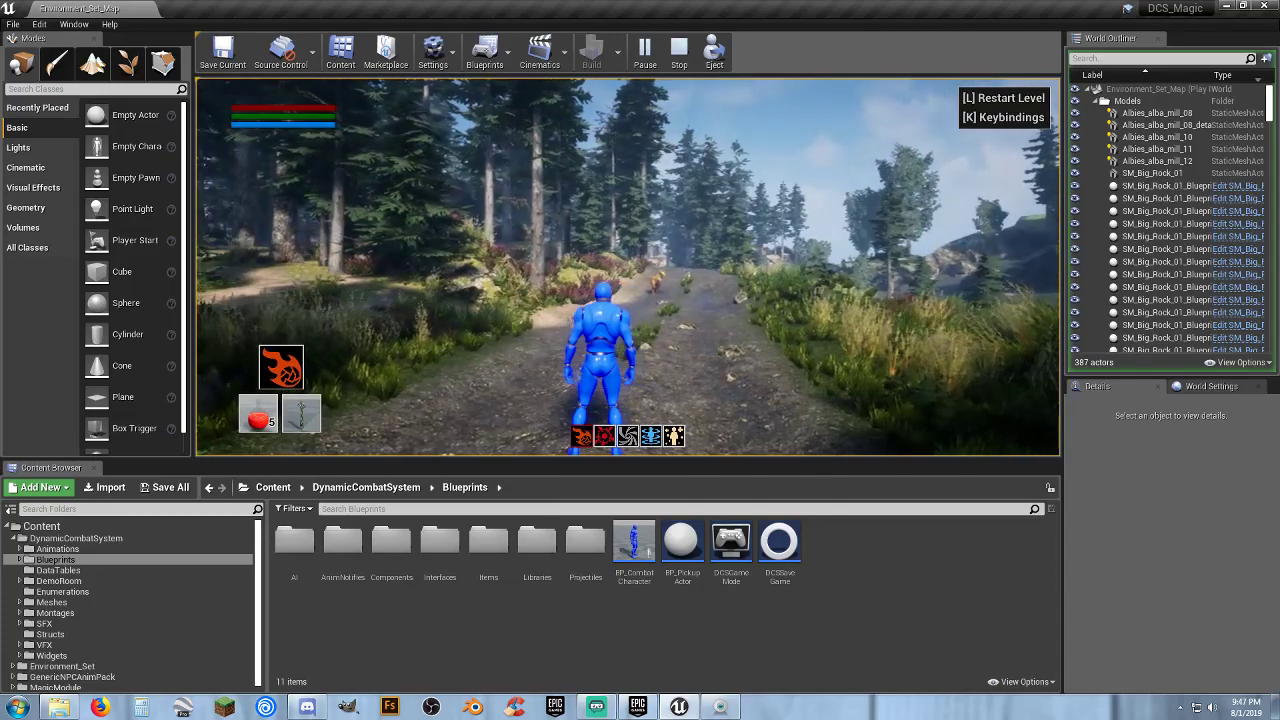
pyautogui.press('Escape')
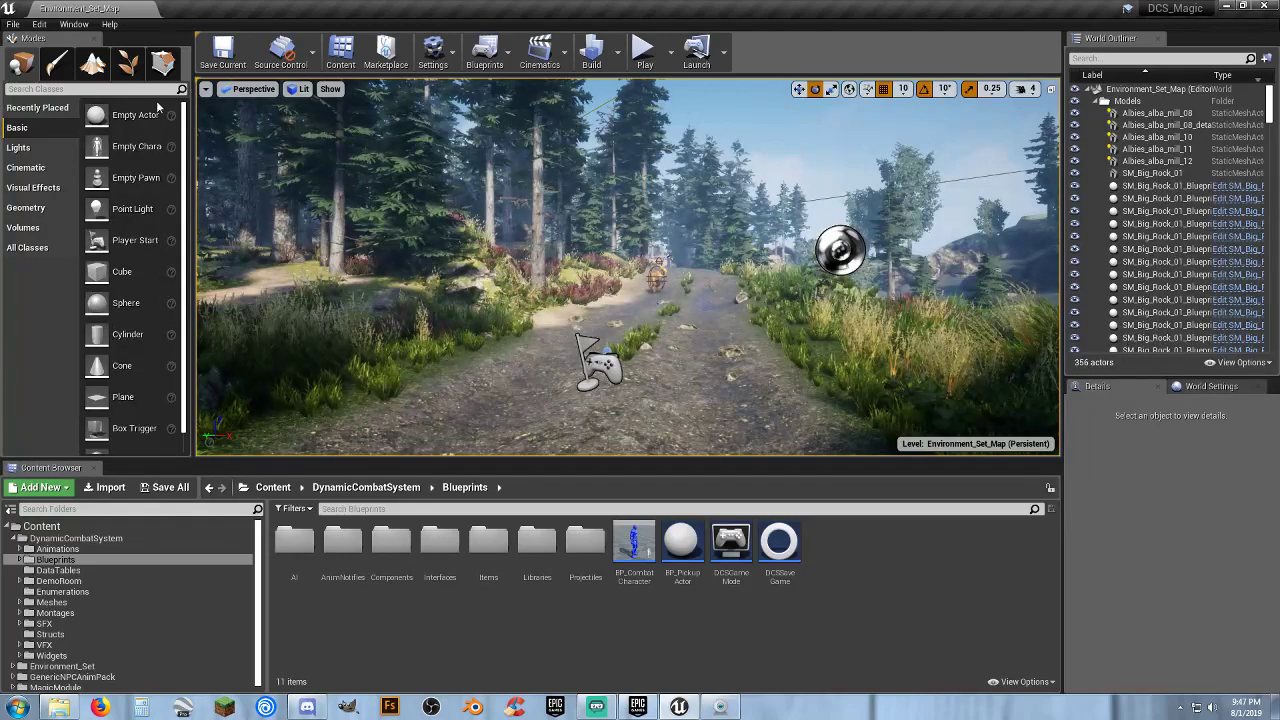
# Fly the editor camera above the road and survey the clearing with its scattered rocks and bushes
pyautogui.moveTo(600, 260); pyautogui.dragTo(828, 210, button='right')
pyautogui.press('w')
pyautogui.moveTo(745, 248); pyautogui.dragTo(773, 450, button='right')
pyautogui.press('s')
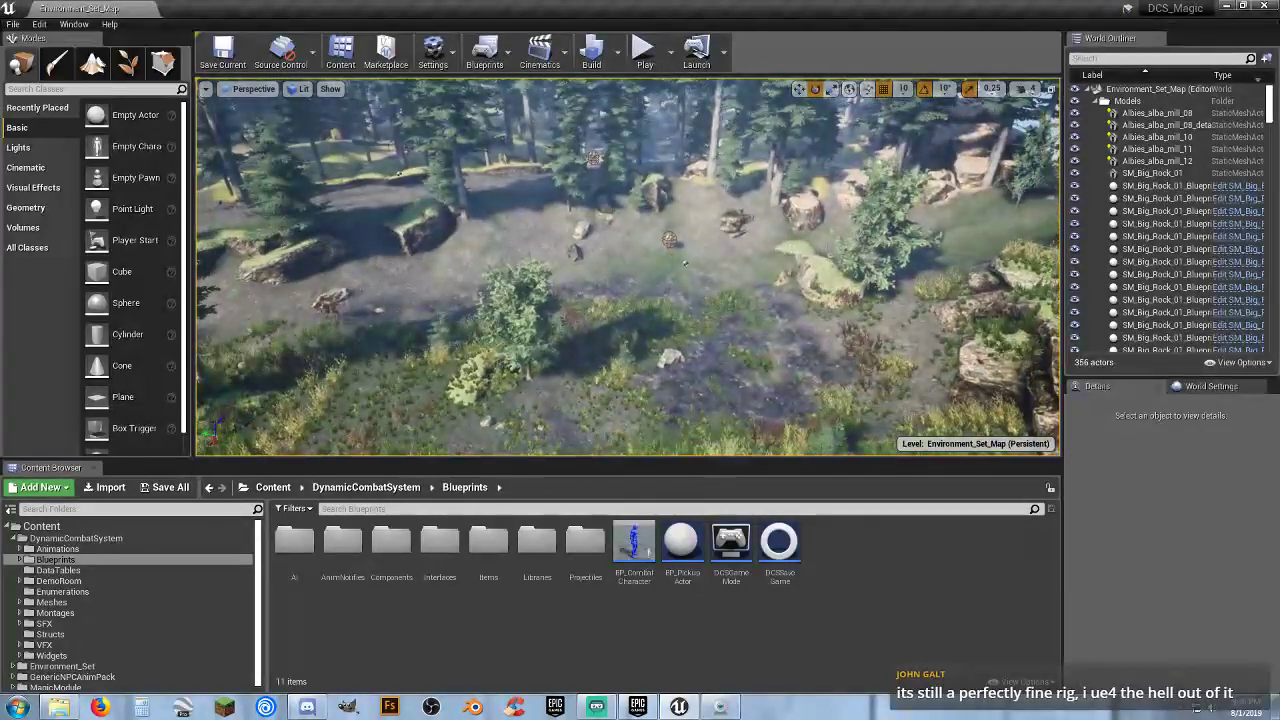
pyautogui.moveTo(685, 263); pyautogui.dragTo(720, 196, button='right')
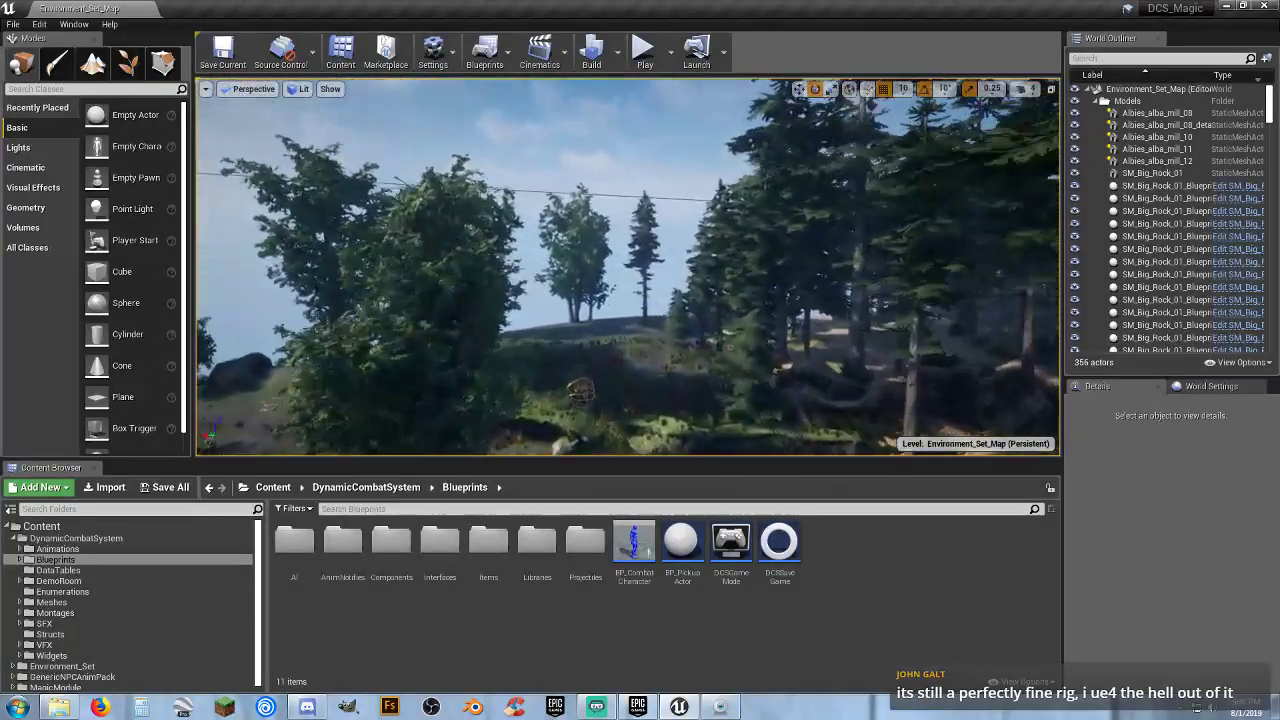
# Fly the editor camera past the leafy trees and into the dense pine forest to inspect it
pyautogui.press('w')
pyautogui.press('w')
pyautogui.moveTo(628, 266); pyautogui.dragTo(738, 303, button='right')
pyautogui.press('w')
pyautogui.press('w')
pyautogui.moveTo(636, 310); pyautogui.dragTo(712, 300, button='right')
pyautogui.press('w')
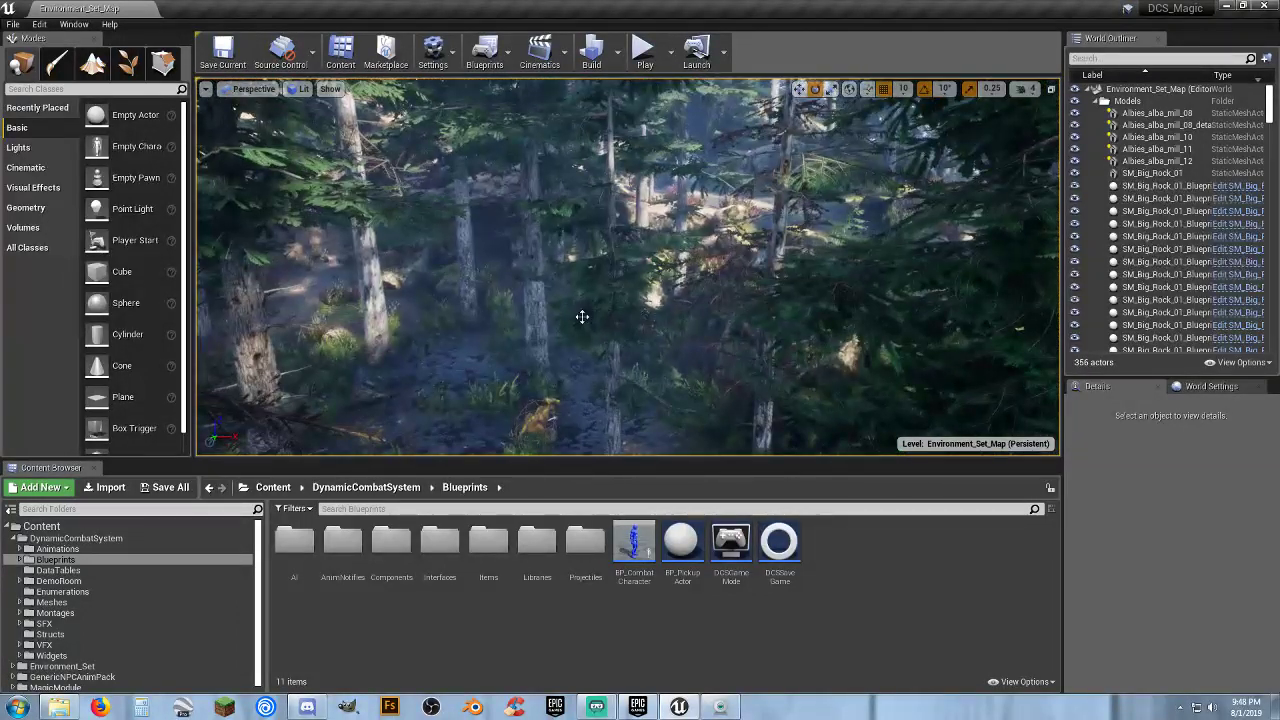
# Inspect the forest path from among the treetops, the rocky clearing, and the main road from above
pyautogui.press('w')
pyautogui.moveTo(583, 314); pyautogui.dragTo(943, 353, button='right')
pyautogui.press('w')
pyautogui.moveTo(1022, 388); pyautogui.dragTo(1022, 388, button='right')
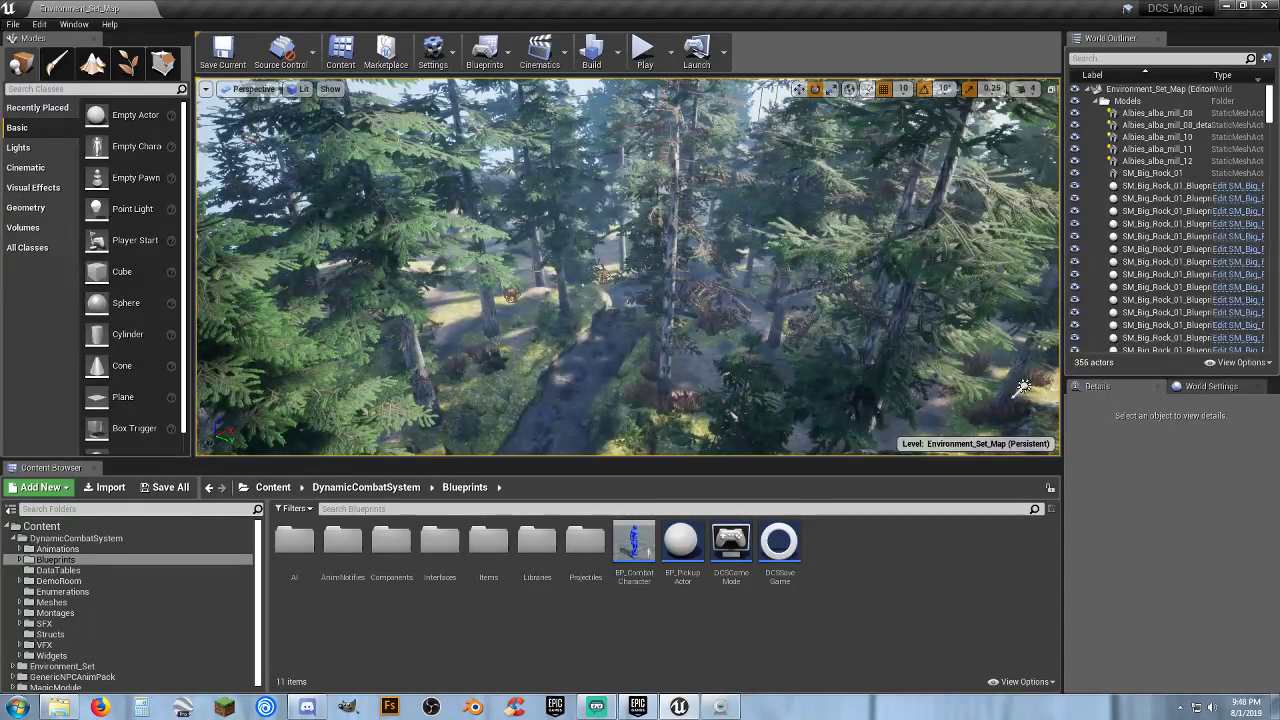
pyautogui.moveTo(628, 266); pyautogui.dragTo(740, 260, button='right')
pyautogui.moveTo(1023, 372); pyautogui.dragTo(599, 291, button='right')
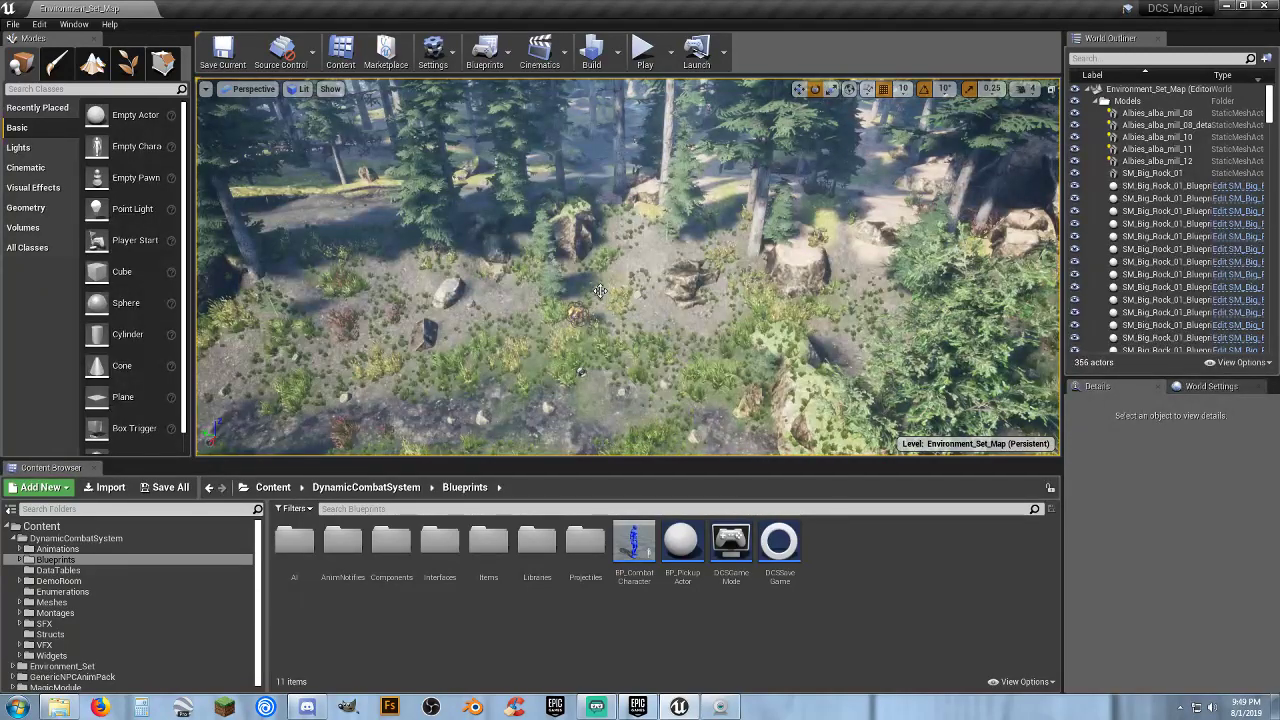
pyautogui.moveTo(657, 293)
pyautogui.mouseDown(button='right')
pyautogui.moveTo(900, 200)
pyautogui.moveTo(650, 195)
pyautogui.moveTo(655, 232)
pyautogui.moveTo(620, 260)
pyautogui.moveTo(659, 291)
pyautogui.mouseUp(button='right')
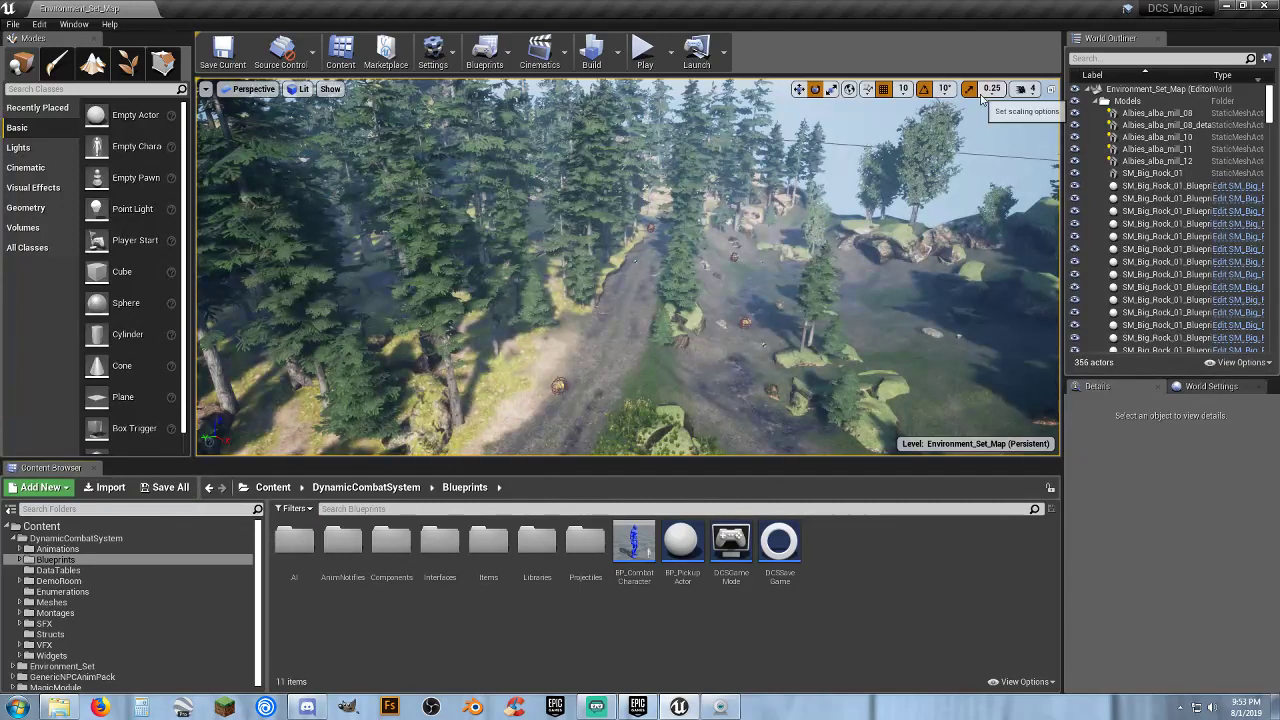
# Close the level editor and the Epic Games Launcher window
pyautogui.click(1263, 9)
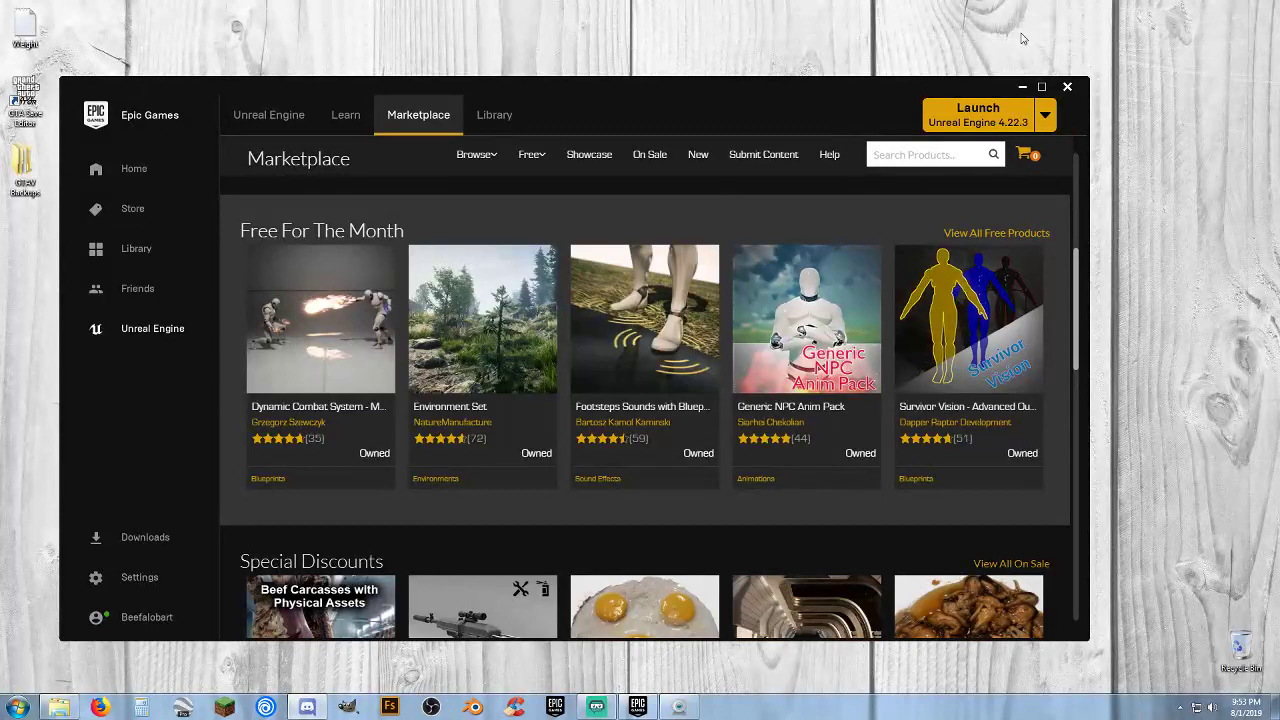
pyautogui.click(1067, 87)
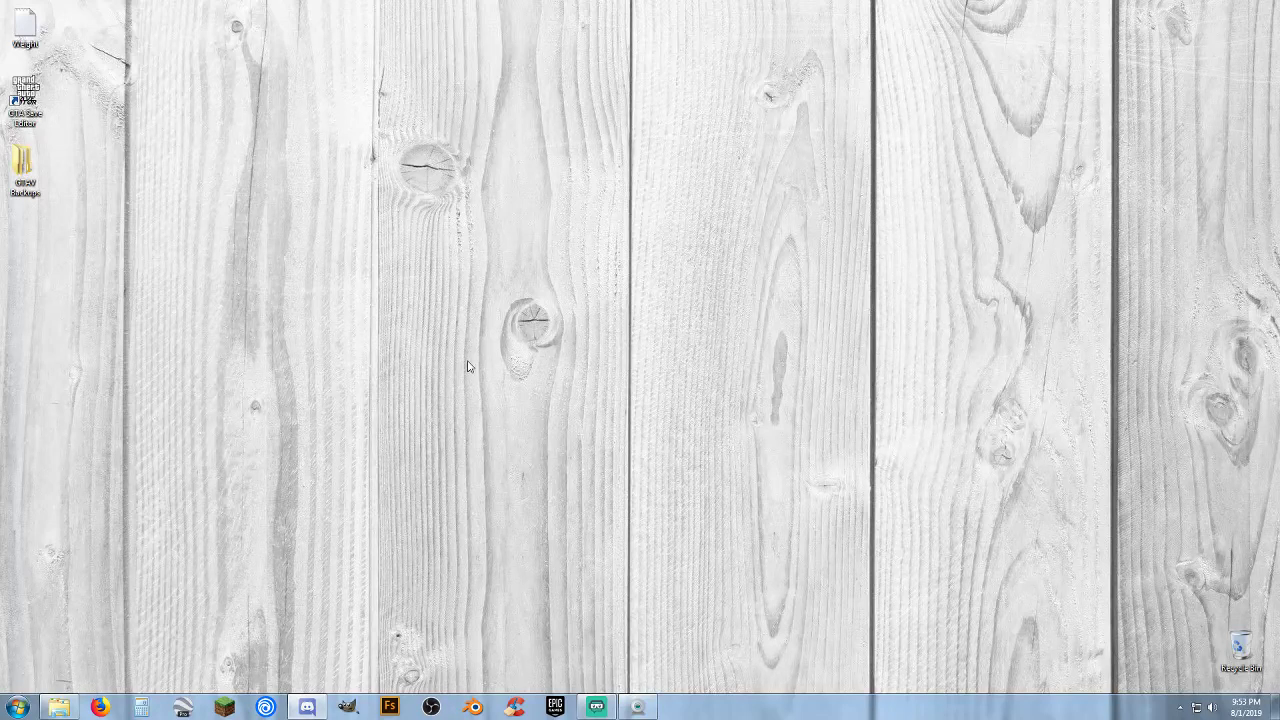
# Start the Epic Games Launcher again and show the Unreal Engine Marketplace
pyautogui.click(557, 710)
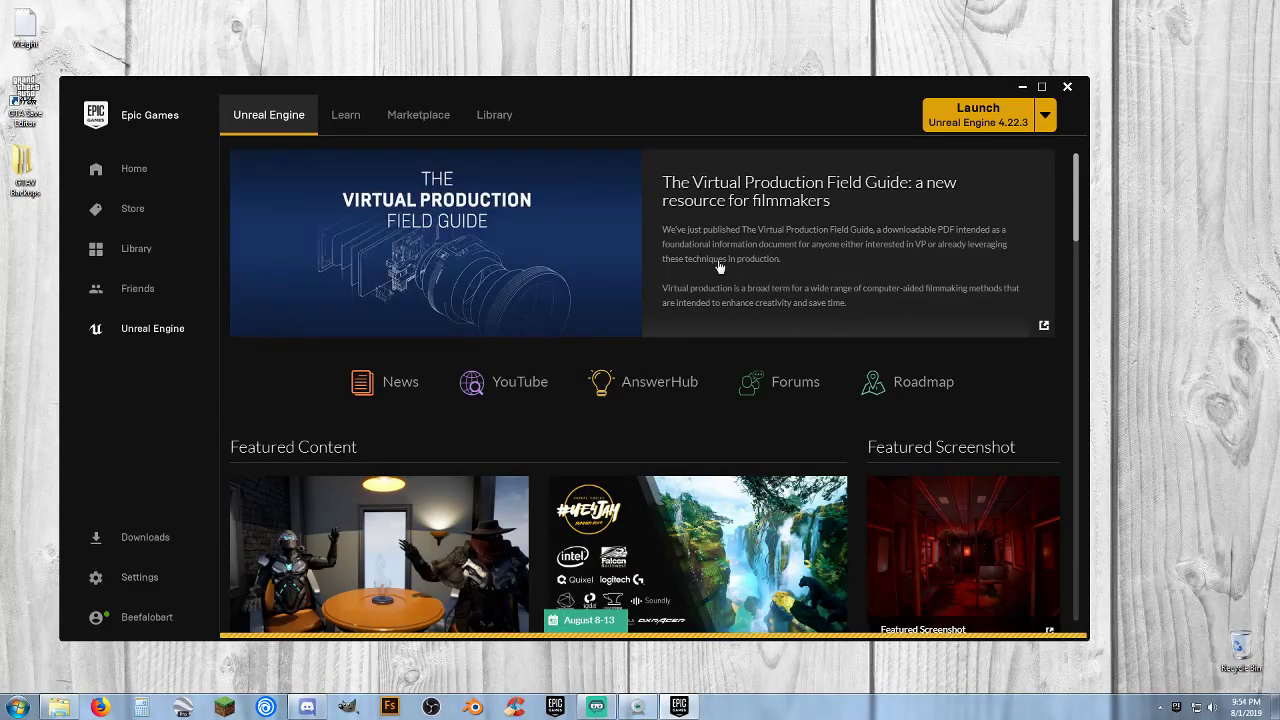
pyautogui.scroll(-2, 704, 352)
pyautogui.click(412, 114)
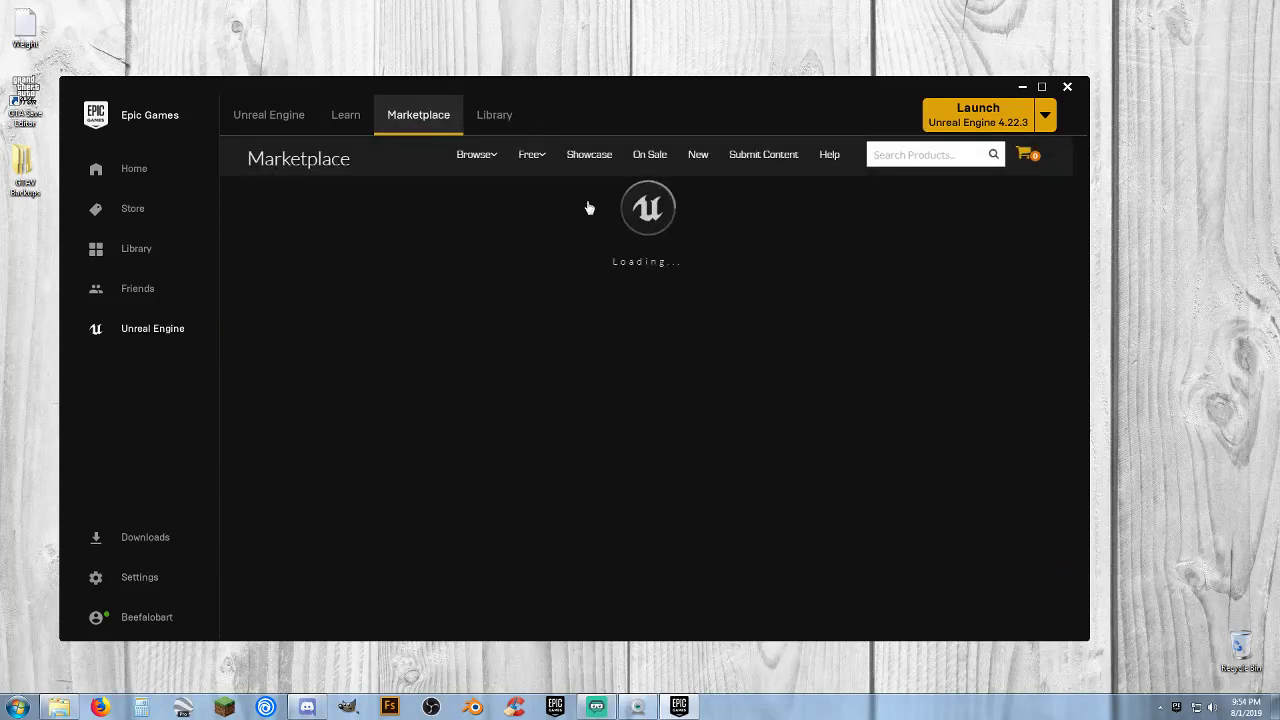
# Look through the Marketplace's Free For The Month and Special Discounts products
pyautogui.scroll(-3, 612, 240)
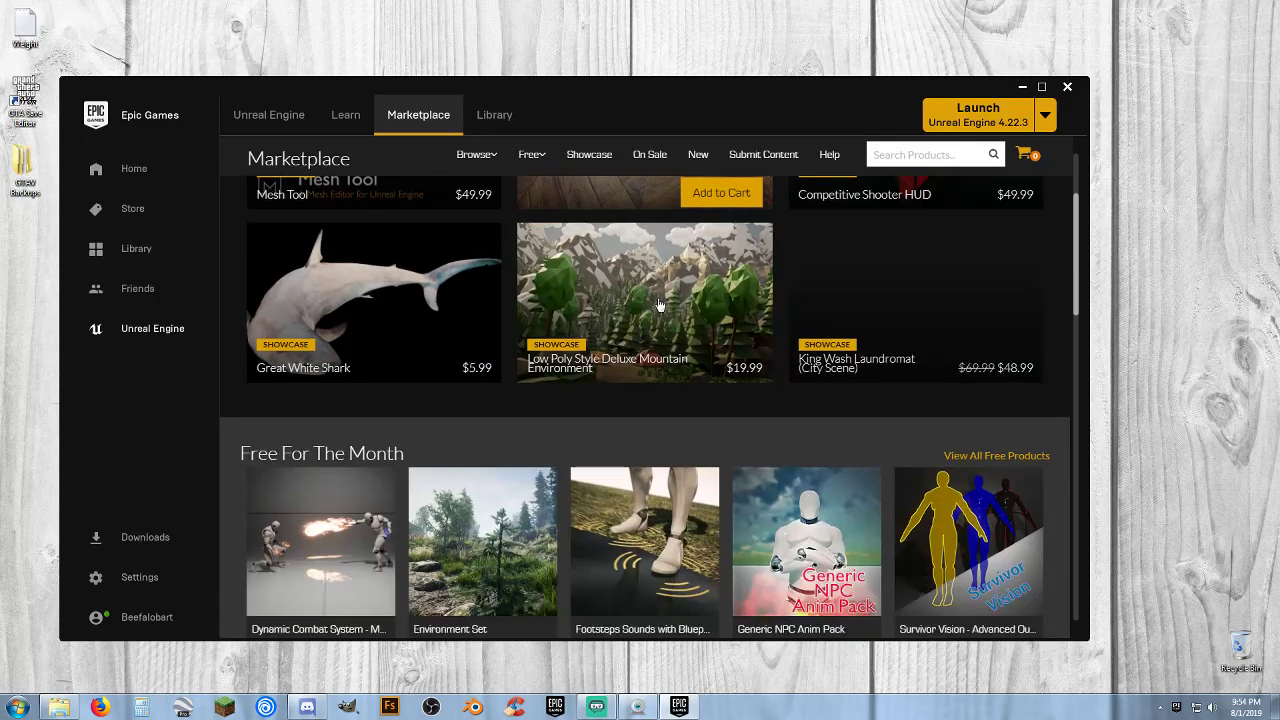
pyautogui.scroll(-2, 600, 480)
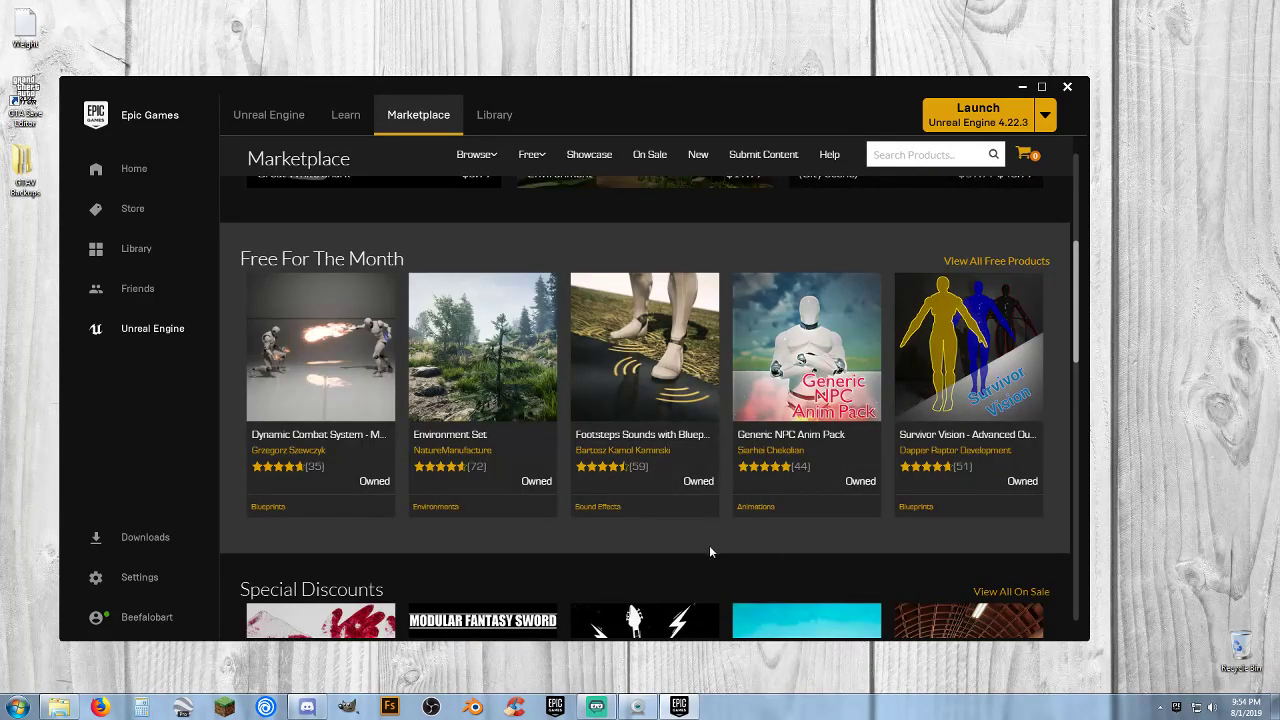
pyautogui.scroll(-1, 726, 526)
pyautogui.scroll(1, 727, 524)
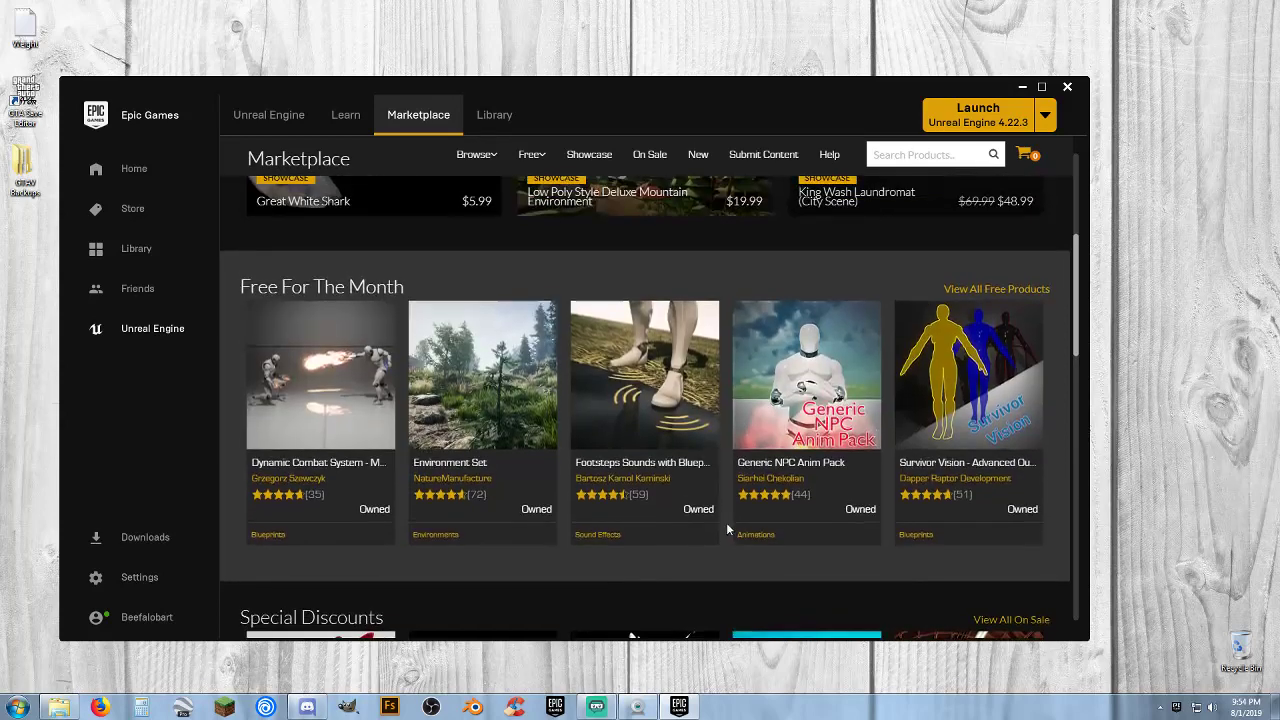
pyautogui.scroll(-1, 730, 525)
pyautogui.scroll(-3, 732, 503)
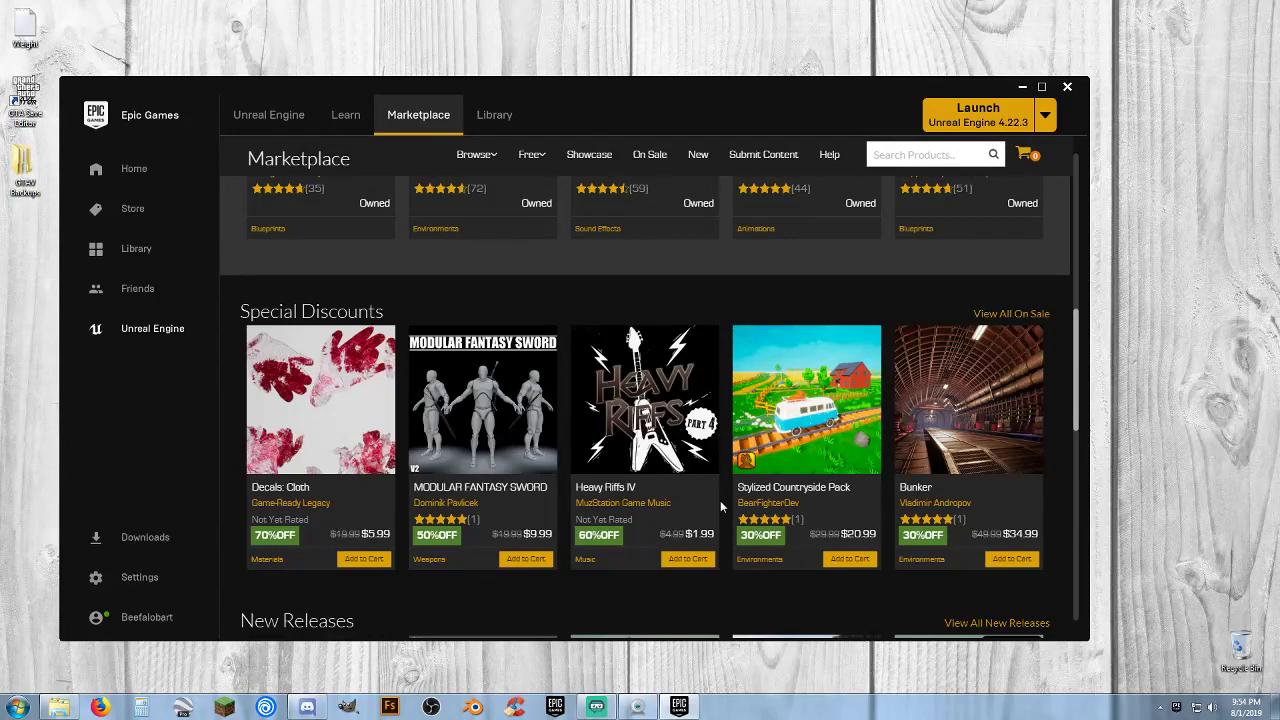
pyautogui.scroll(4, 720, 500)
pyautogui.scroll(-1, 720, 541)
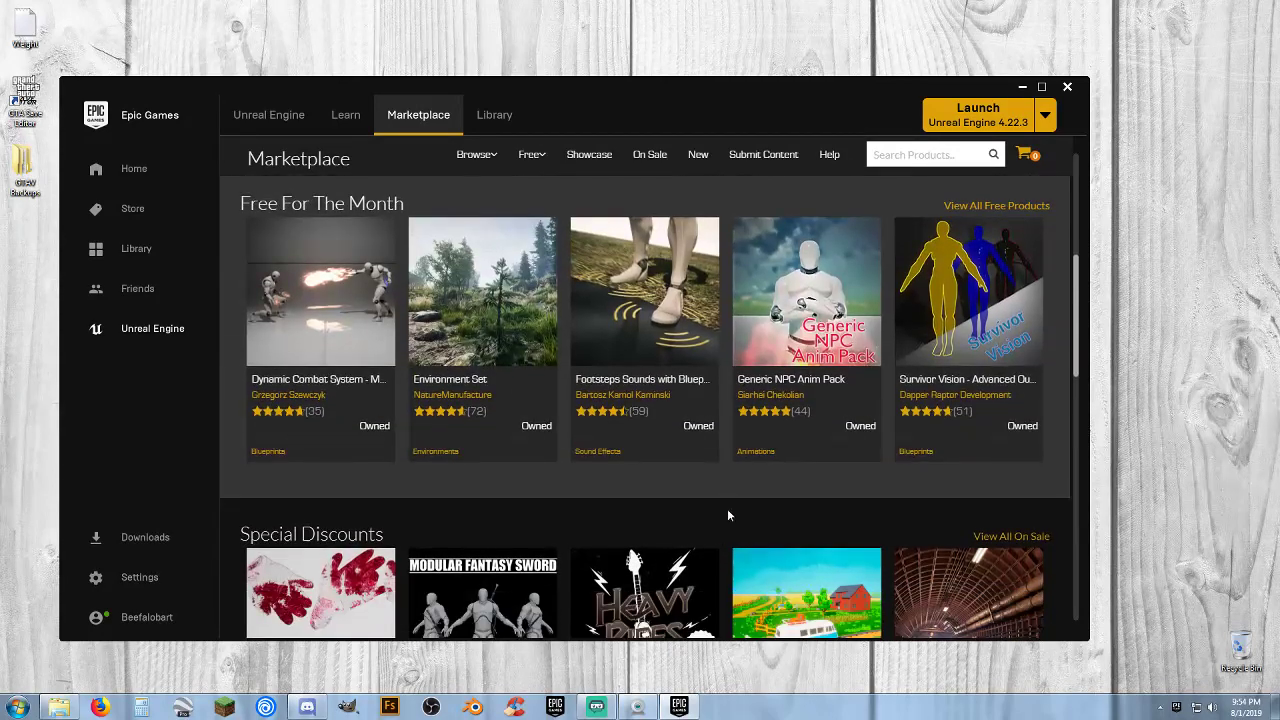
pyautogui.scroll(-2, 728, 512)
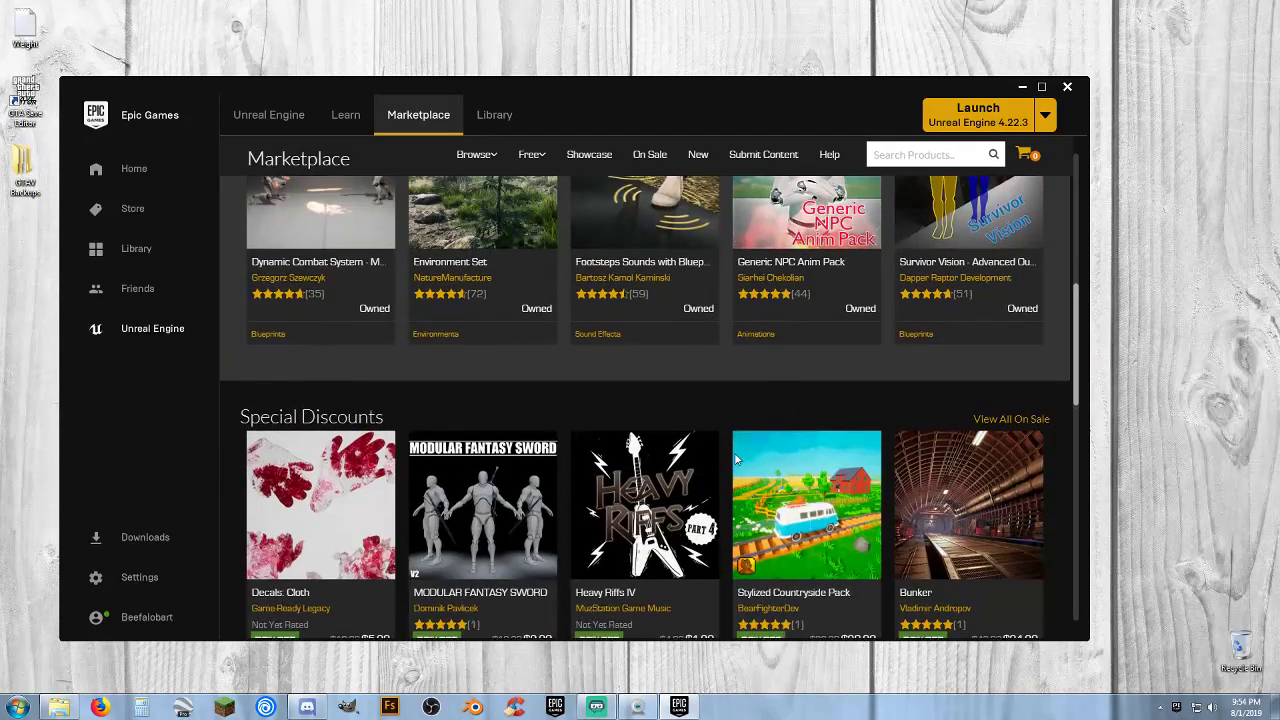
pyautogui.scroll(6, 735, 458)
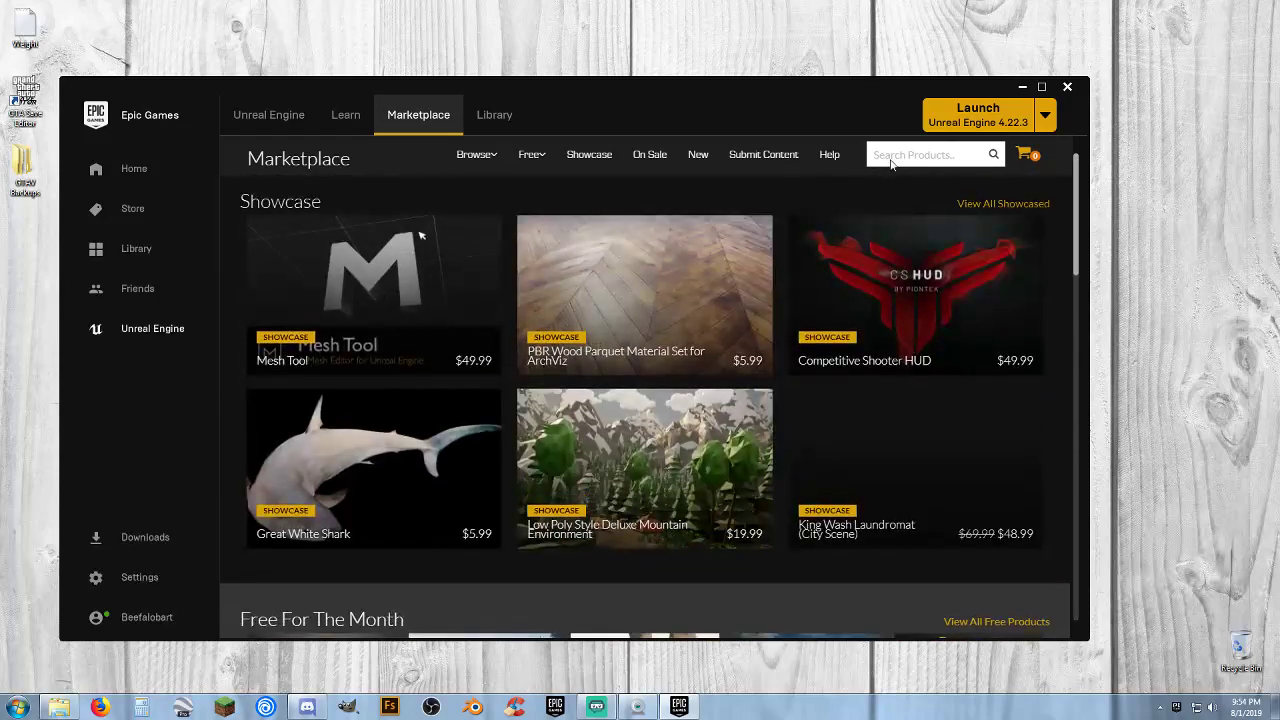
# Search the Marketplace products for a person's full name written as one word
pyautogui.moveTo(660, 291)
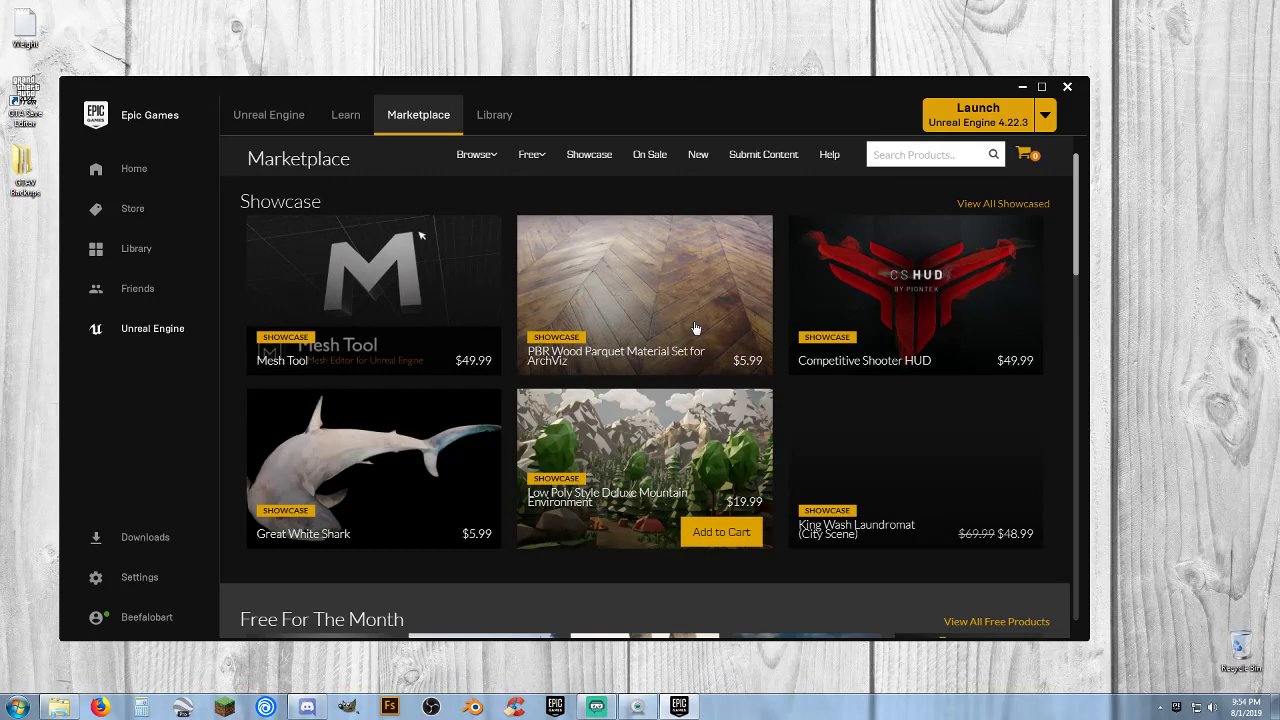
pyautogui.click(894, 156)
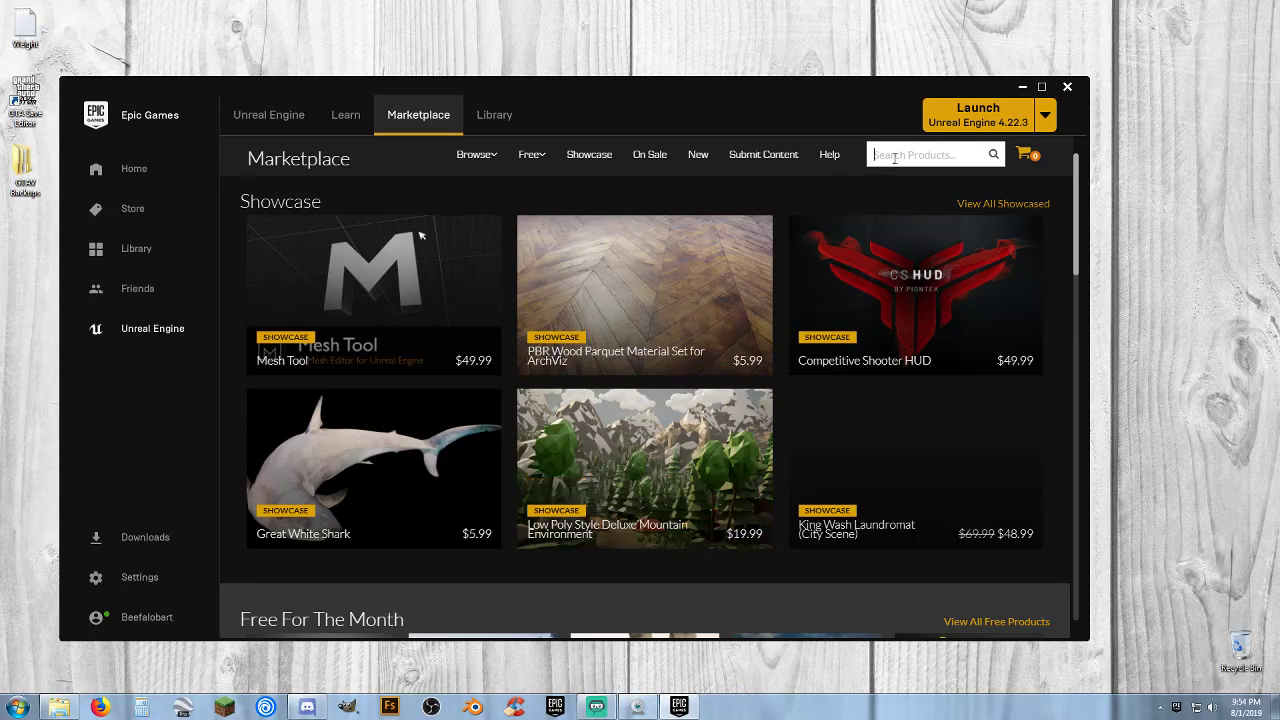
pyautogui.write('john')
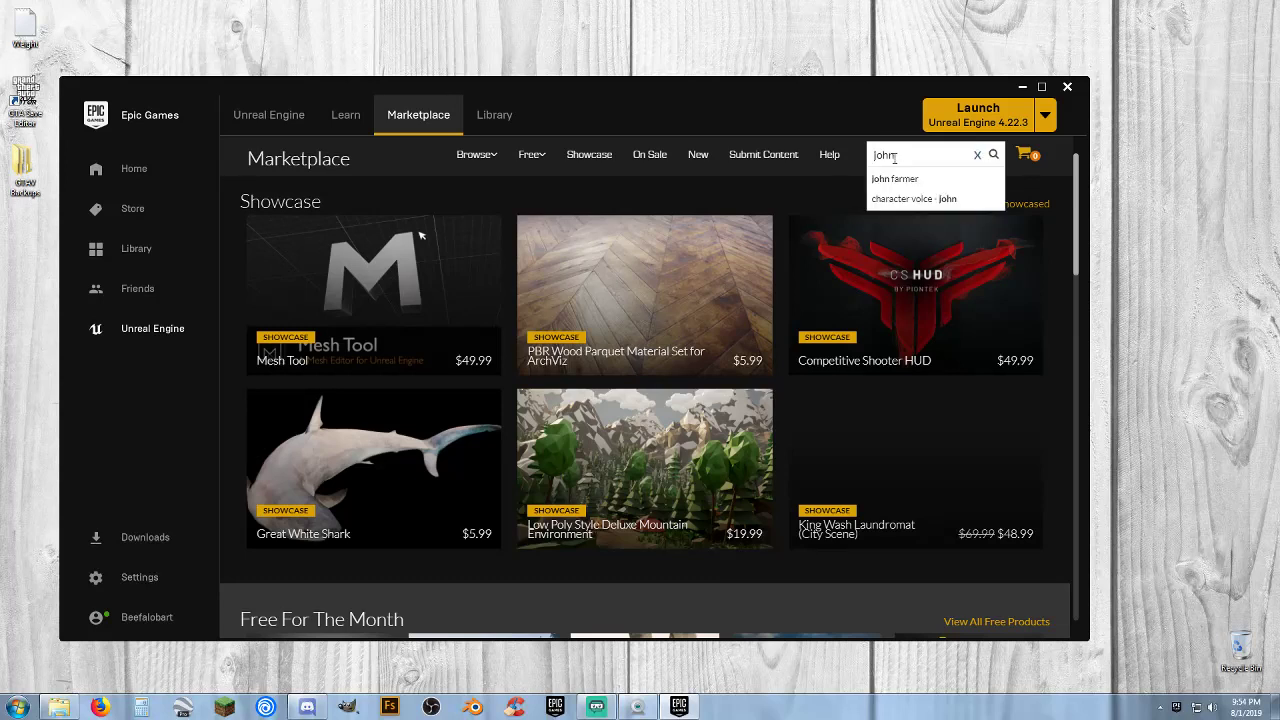
pyautogui.write('galt')
pyautogui.press('Return')
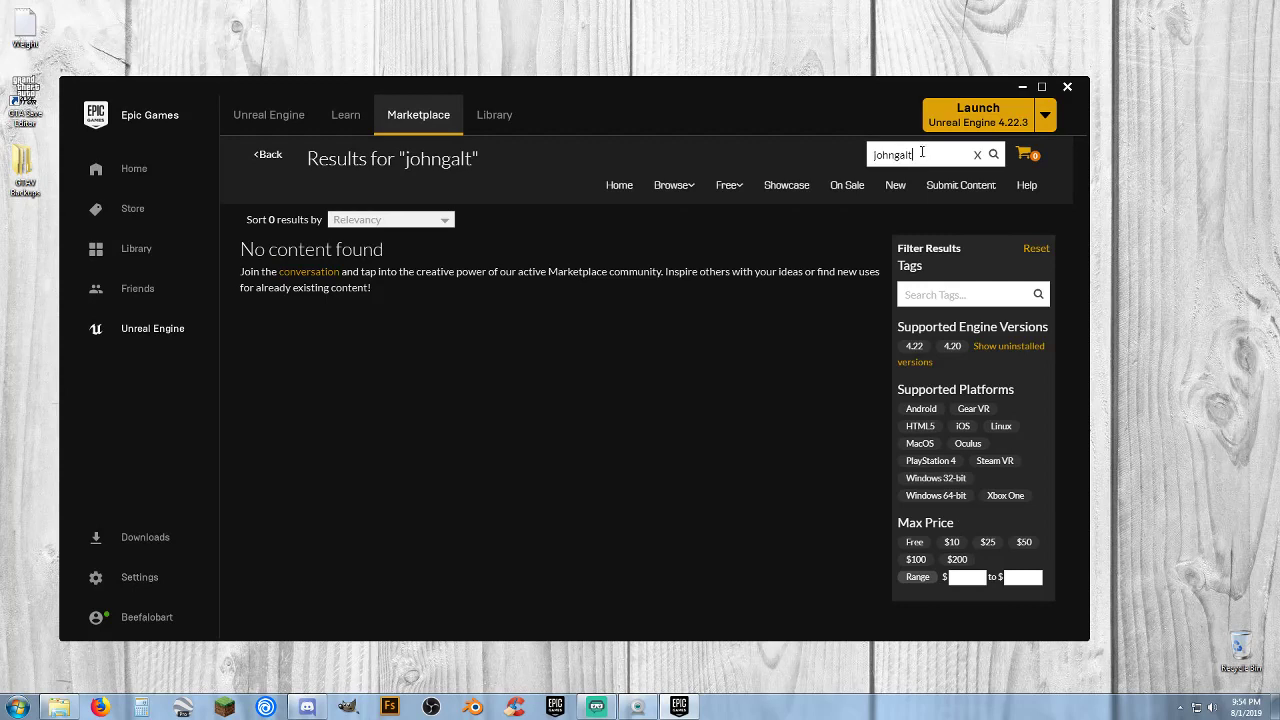
# Clear the product search and review the Free For The Month products on the Marketplace home page
pyautogui.moveTo(920, 155); pyautogui.dragTo(829, 153)
pyautogui.press('BackSpace')
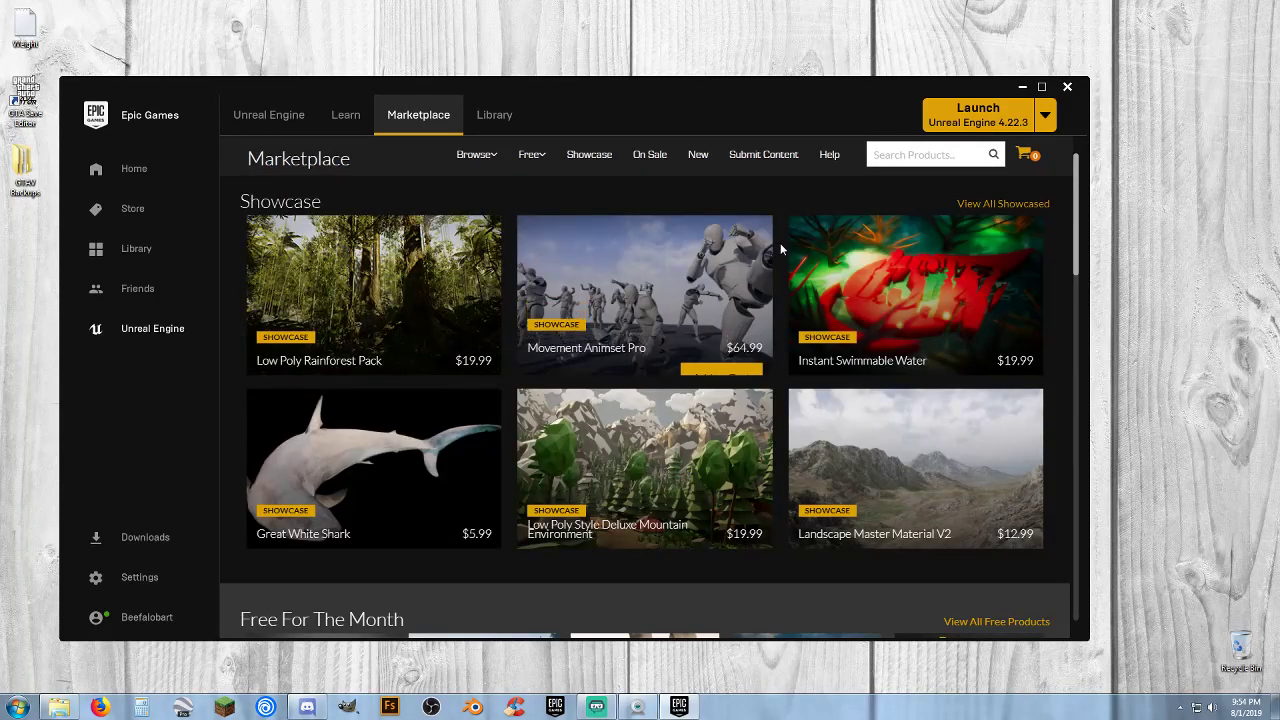
pyautogui.scroll(-3, 781, 246)
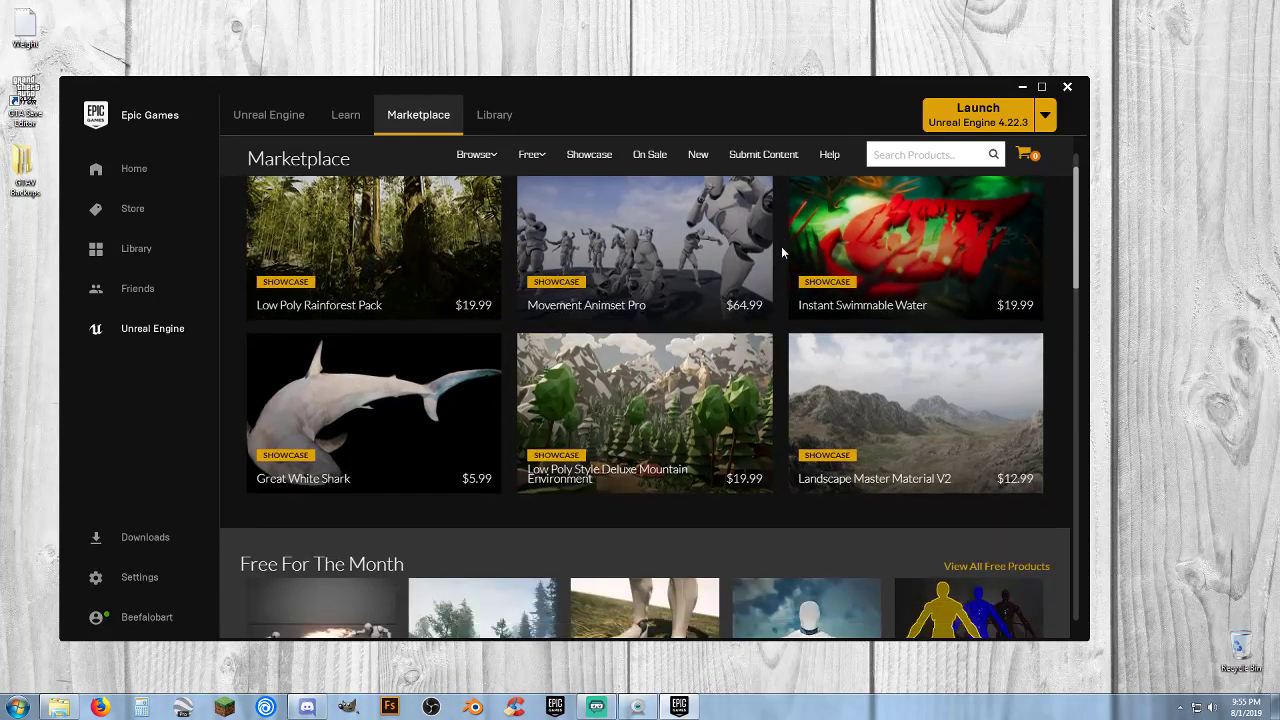
pyautogui.scroll(-2, 778, 246)
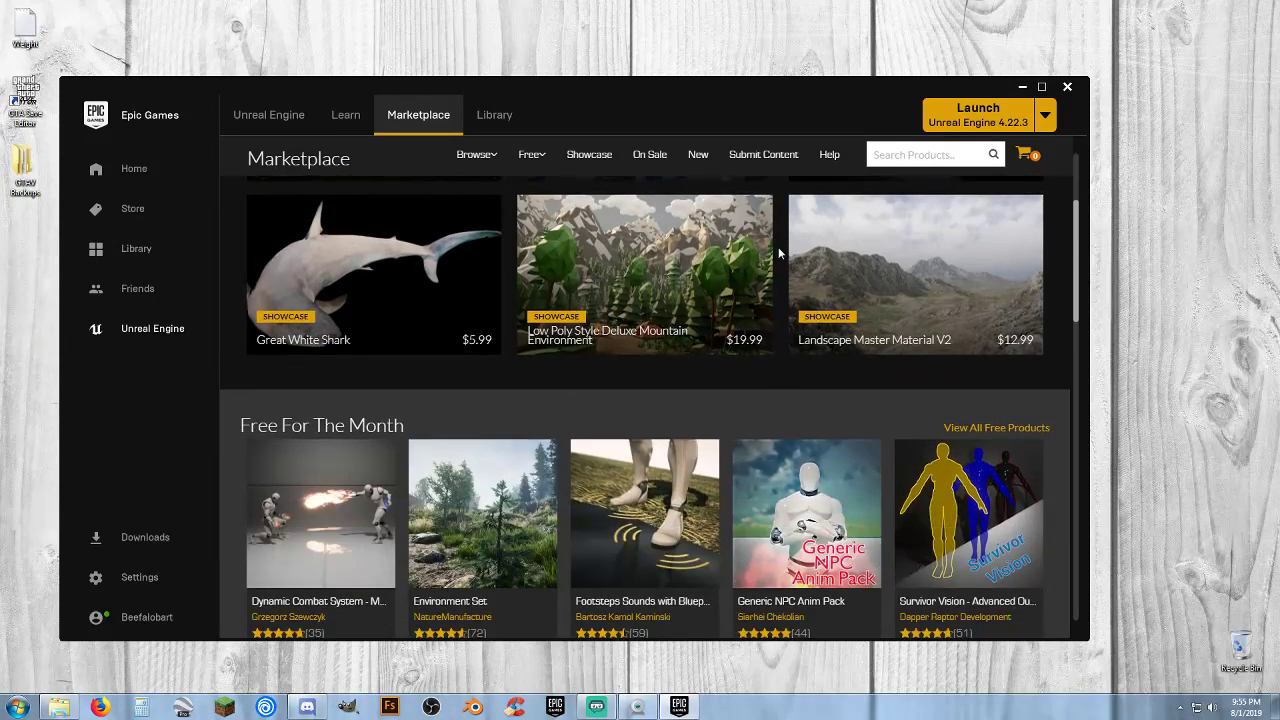
pyautogui.scroll(-2, 776, 253)
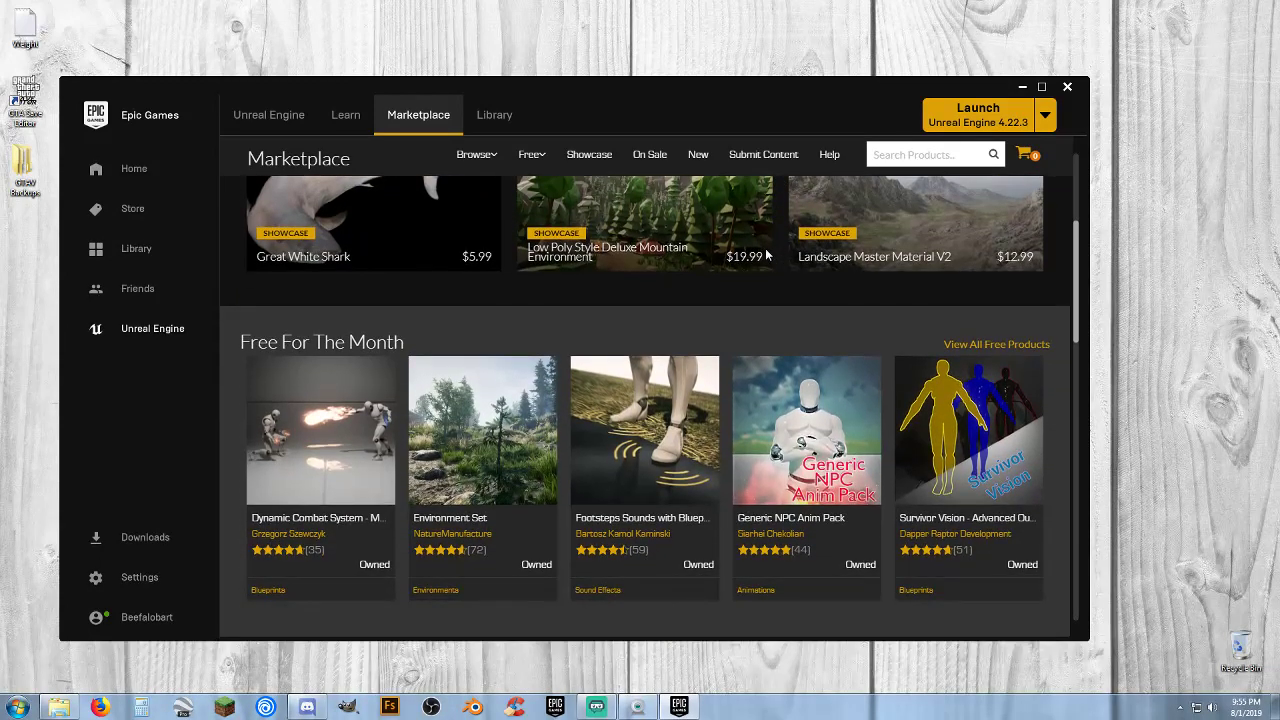